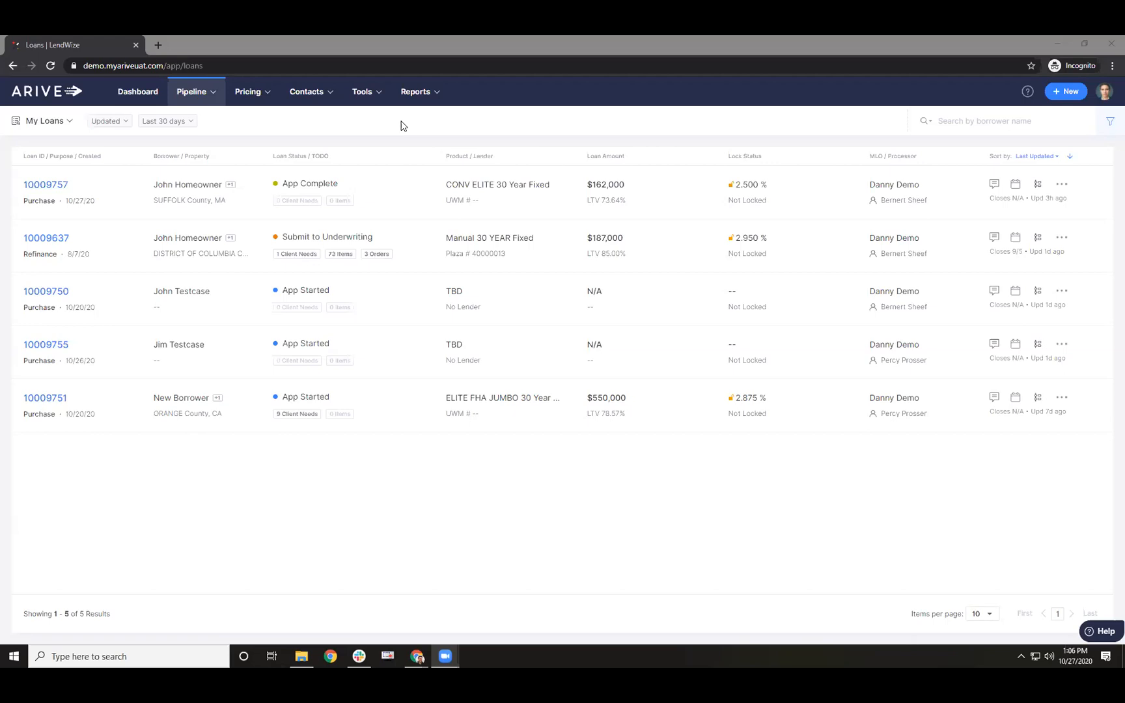
- Open User Settings credentials, review the Credit Vendor list, and switch to the AUS - DO tab
click(1105, 94)
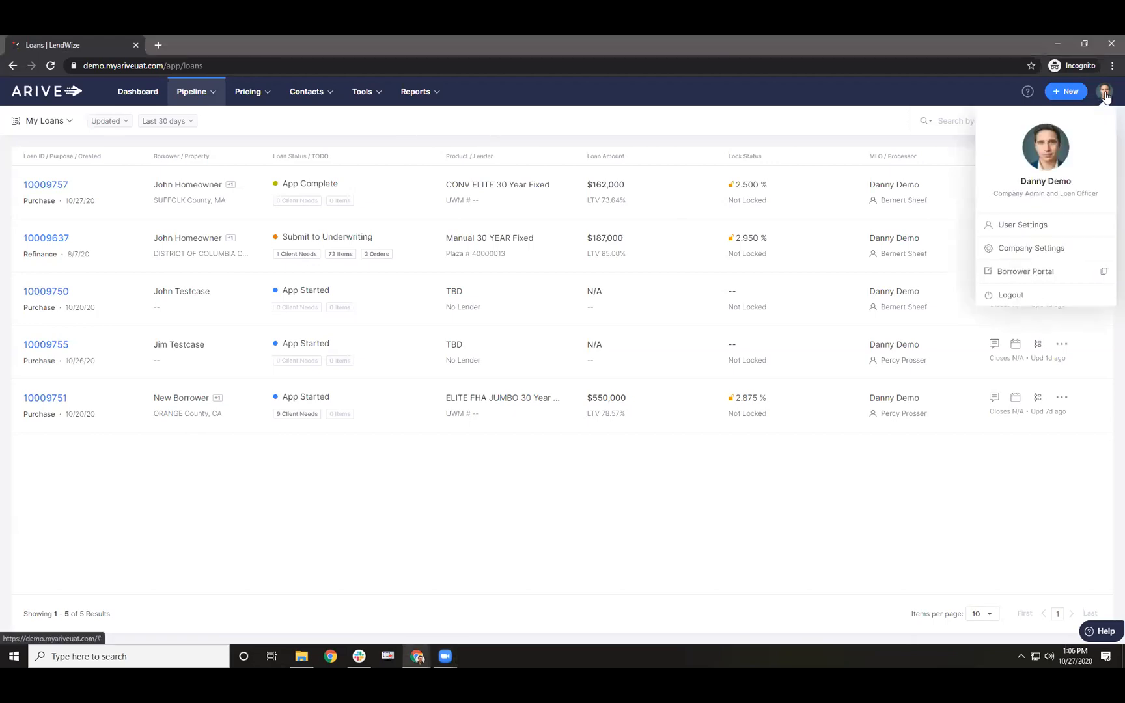
click(1020, 229)
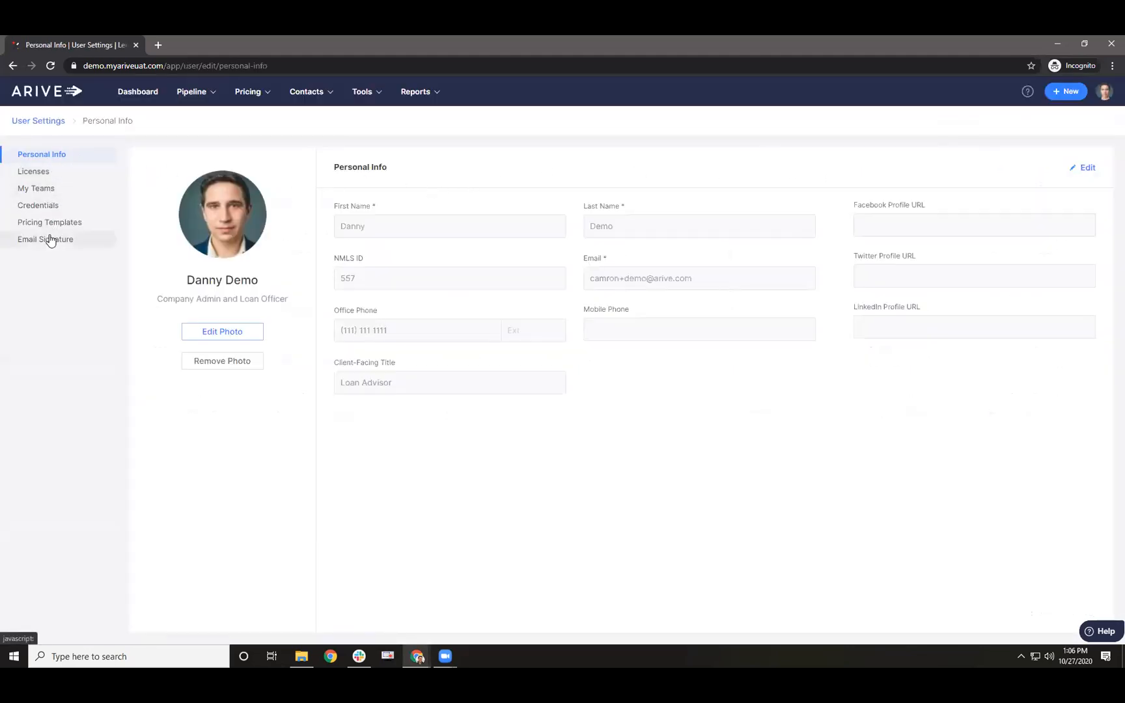
click(45, 206)
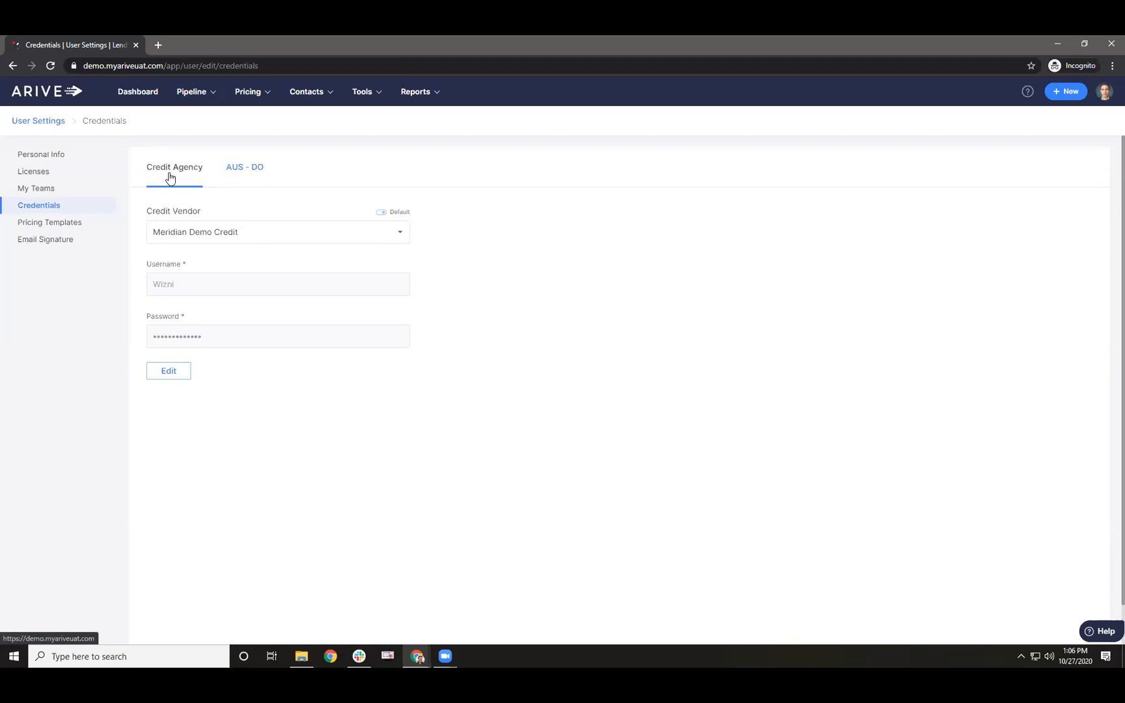
click(171, 232)
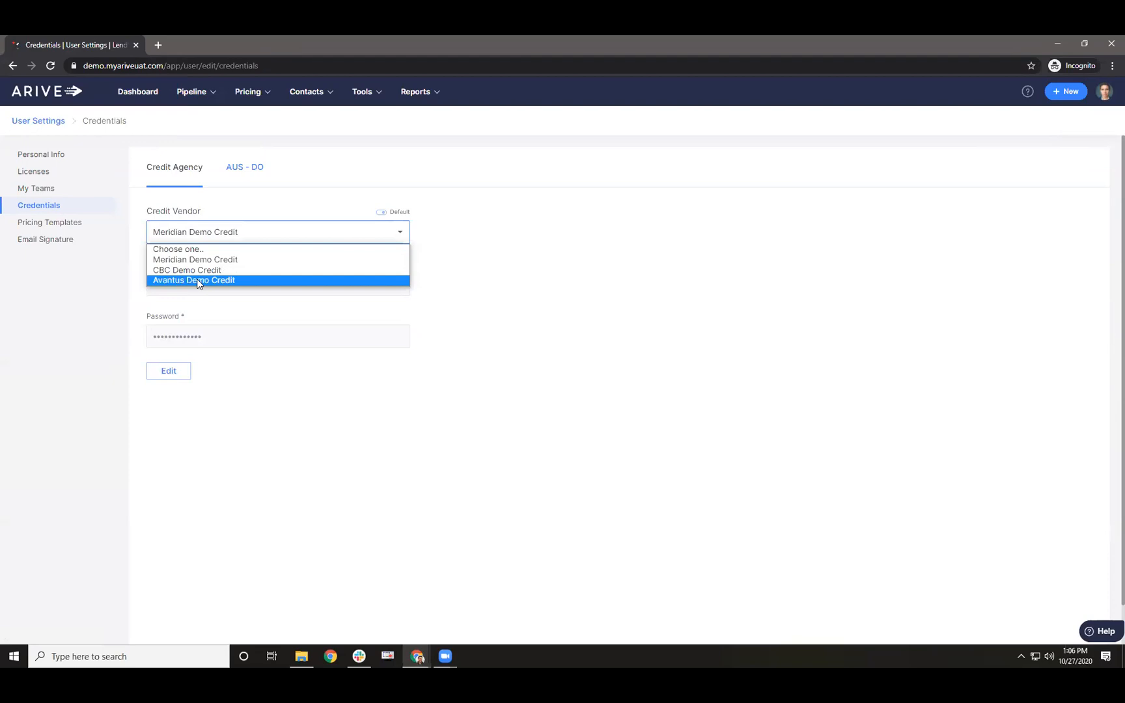
click(235, 167)
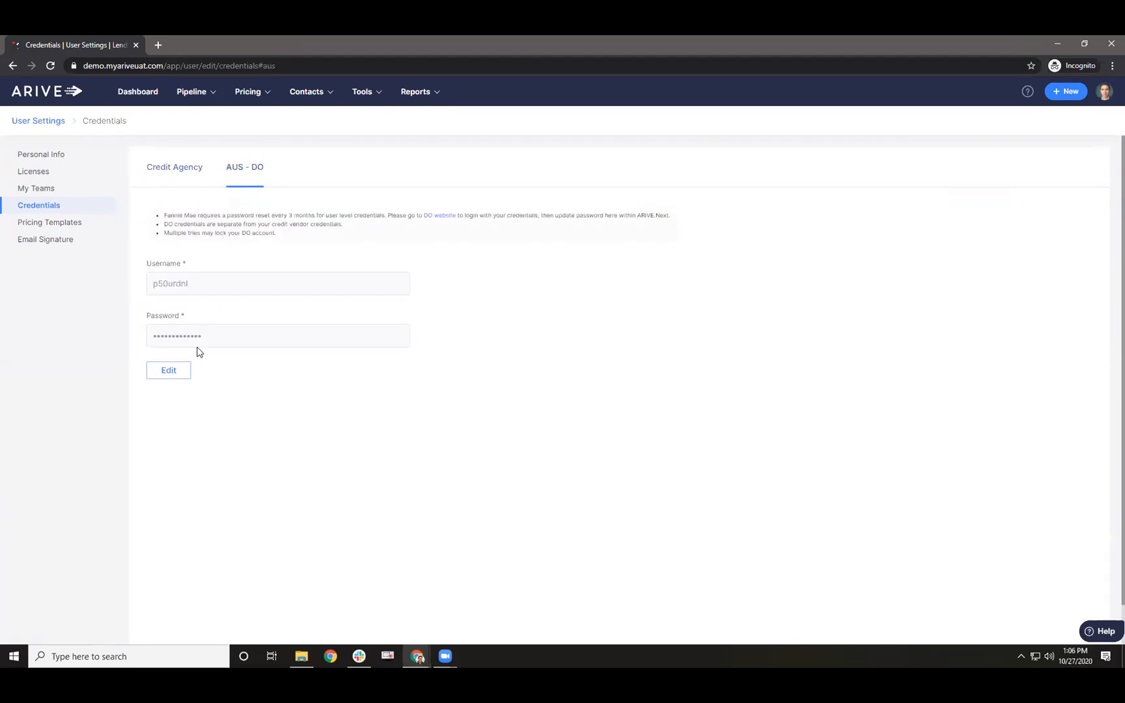
- Change the last character of the AUS - DO password and save, which fails with 'User Not Authenticated'
click(171, 370)
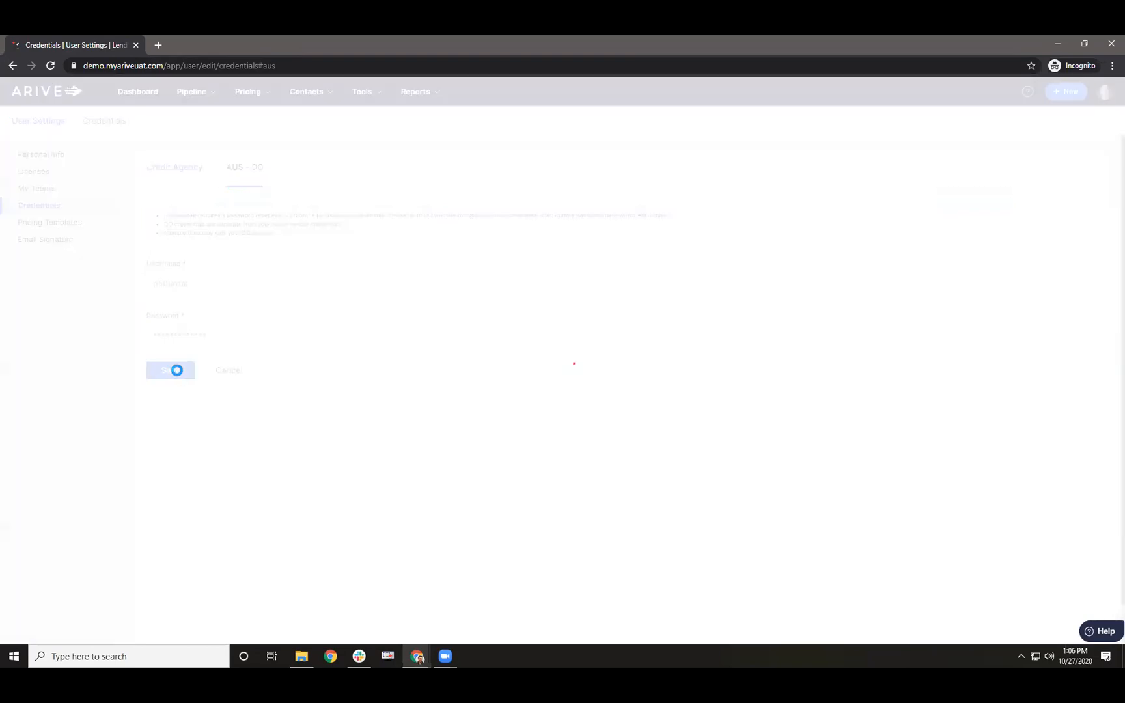
click(204, 335)
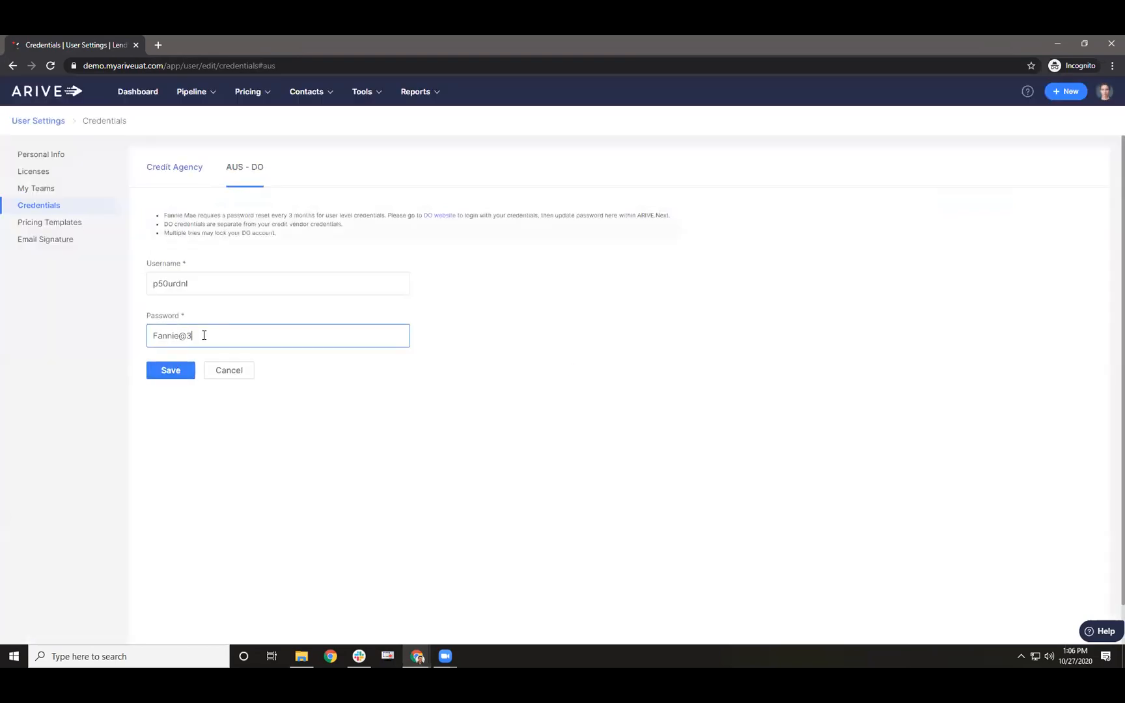
key(BackSpace)
text(2)
click(174, 370)
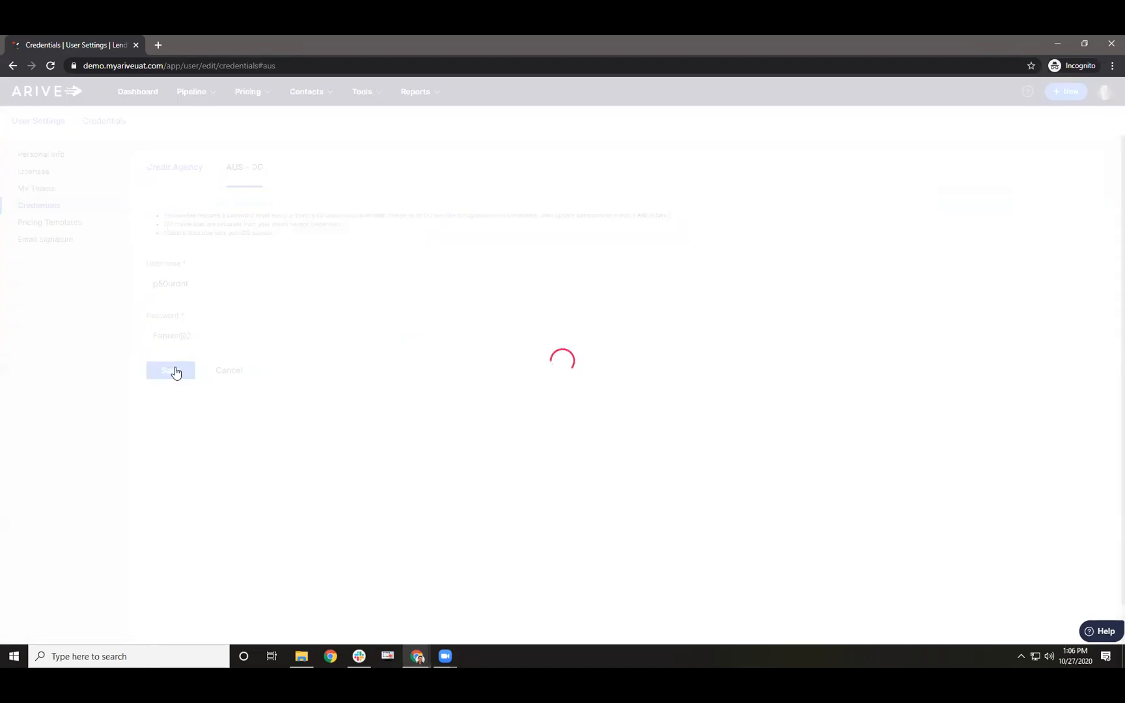
drag(148, 354, 223, 354)
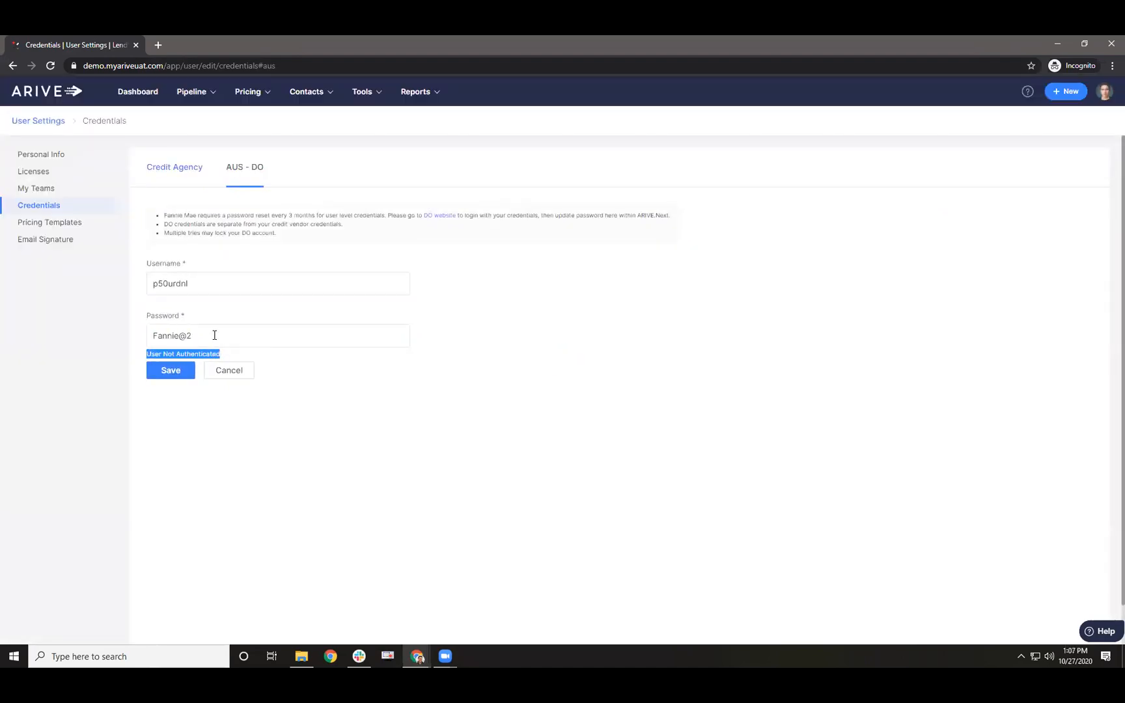
- Restore the original AUS - DO password and save the credentials again
click(215, 336)
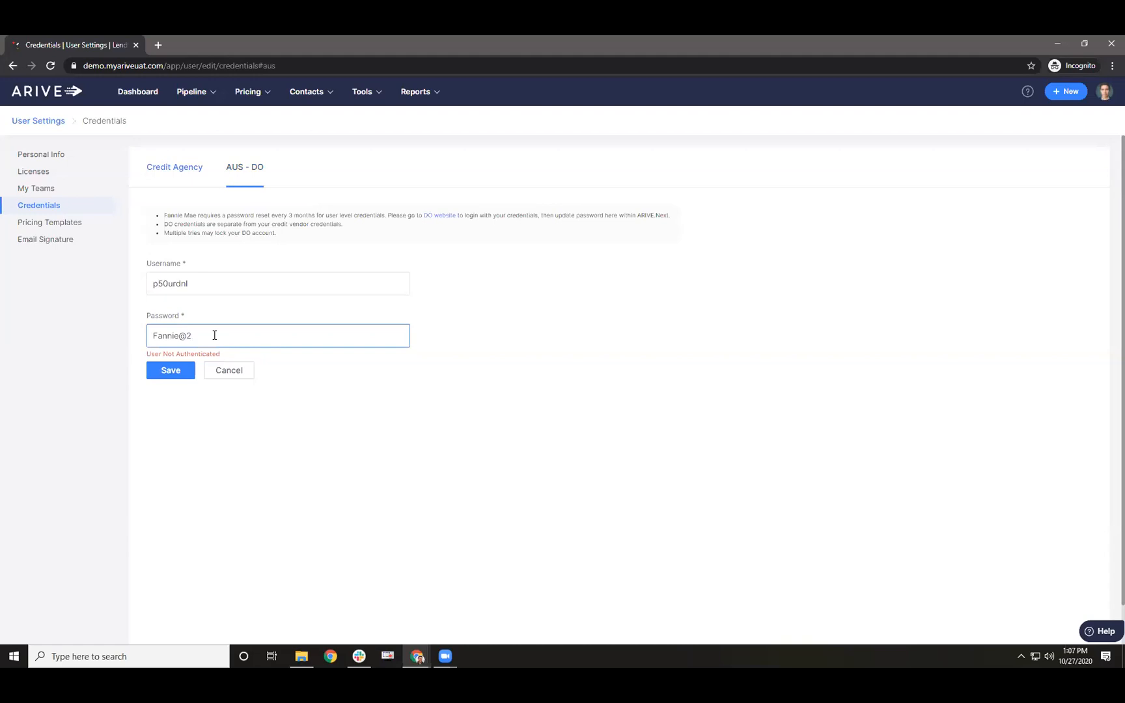
key(BackSpace)
text(3)
click(169, 370)
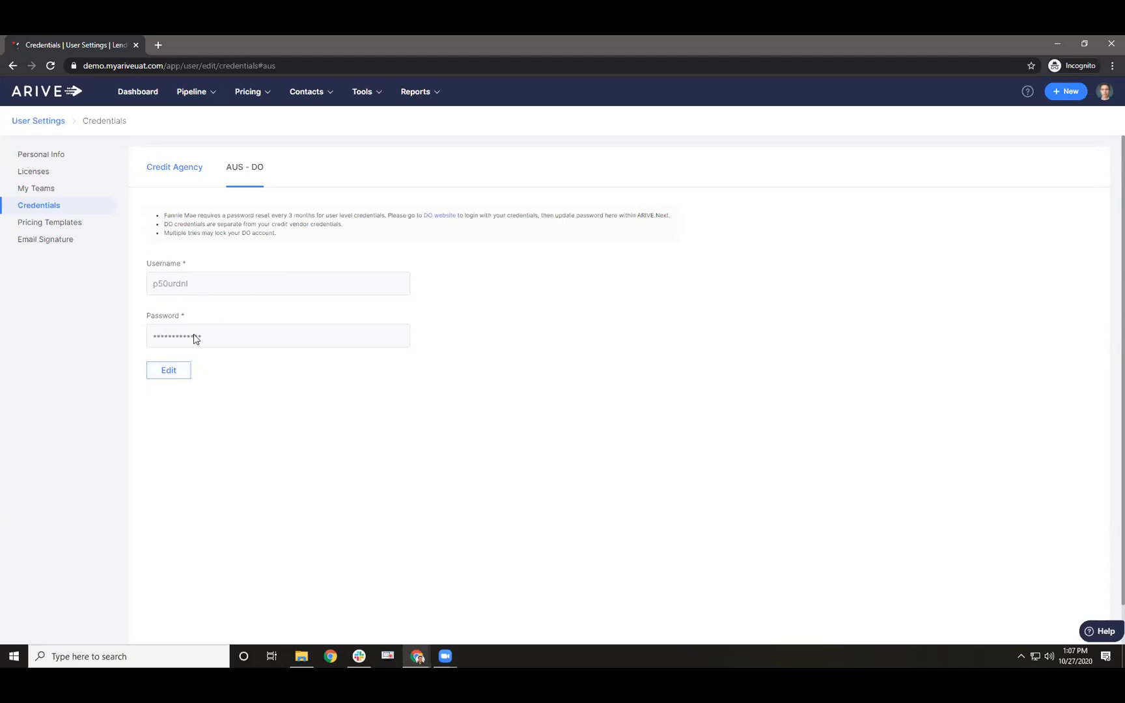
- Flip between the Credit Agency and AUS - DO credential tabs, then return to Pipeline > Loans
double_click(163, 318)
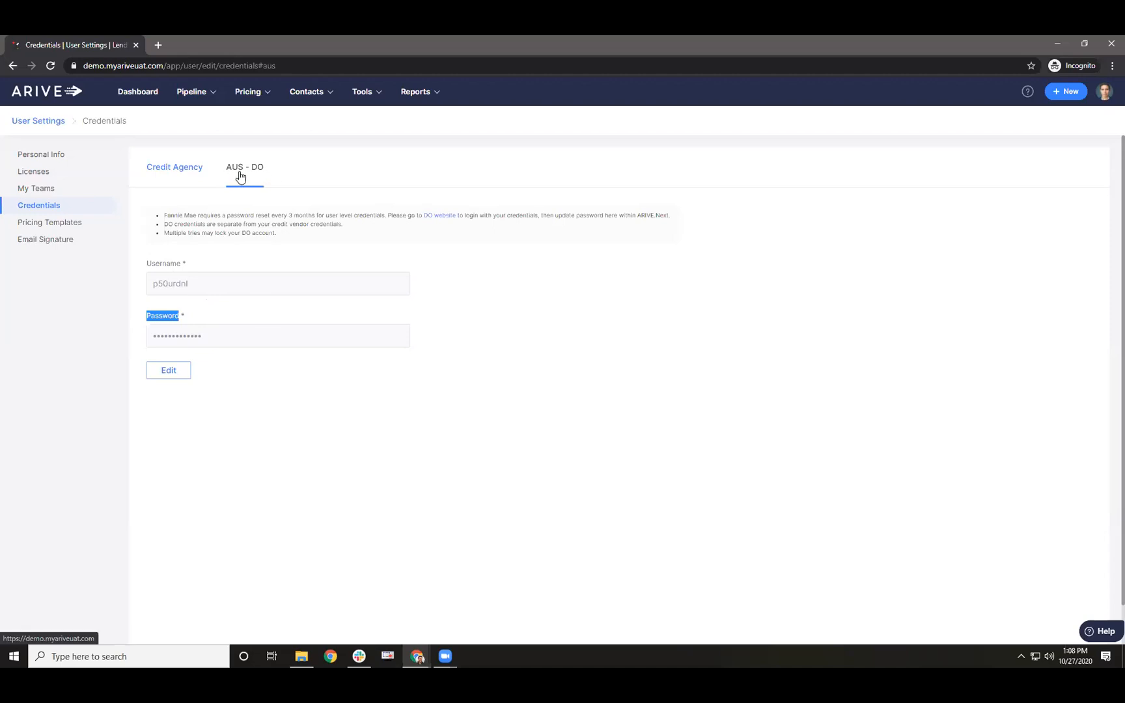
mouse_move(197, 95)
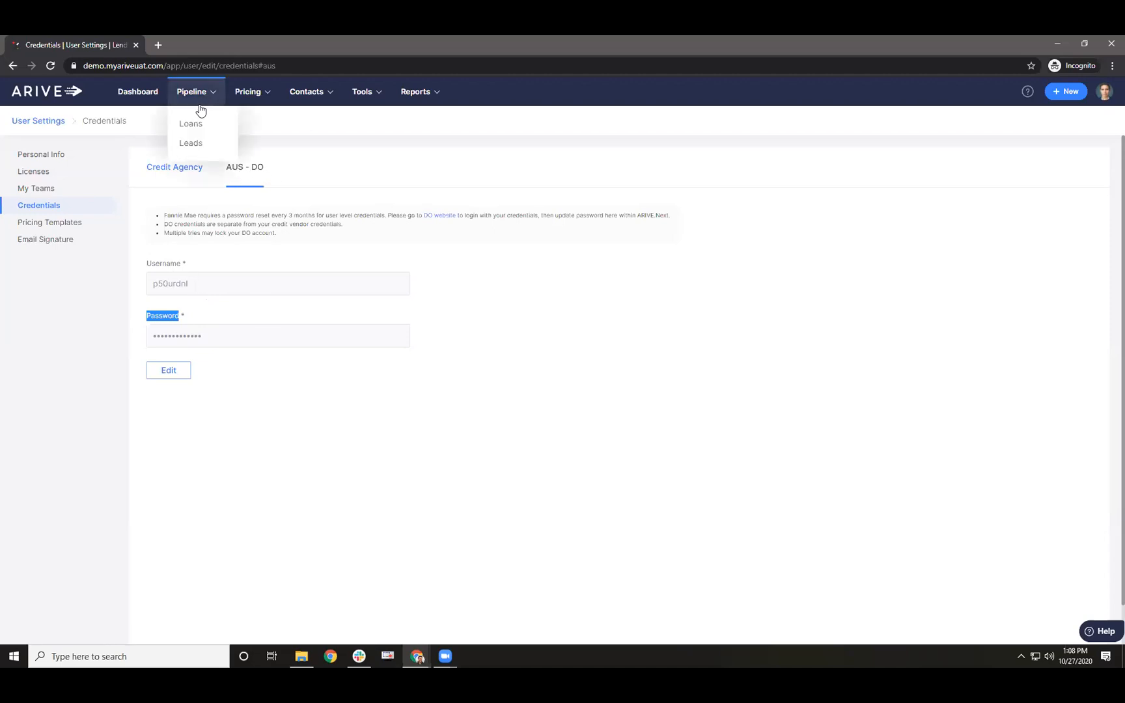
click(168, 171)
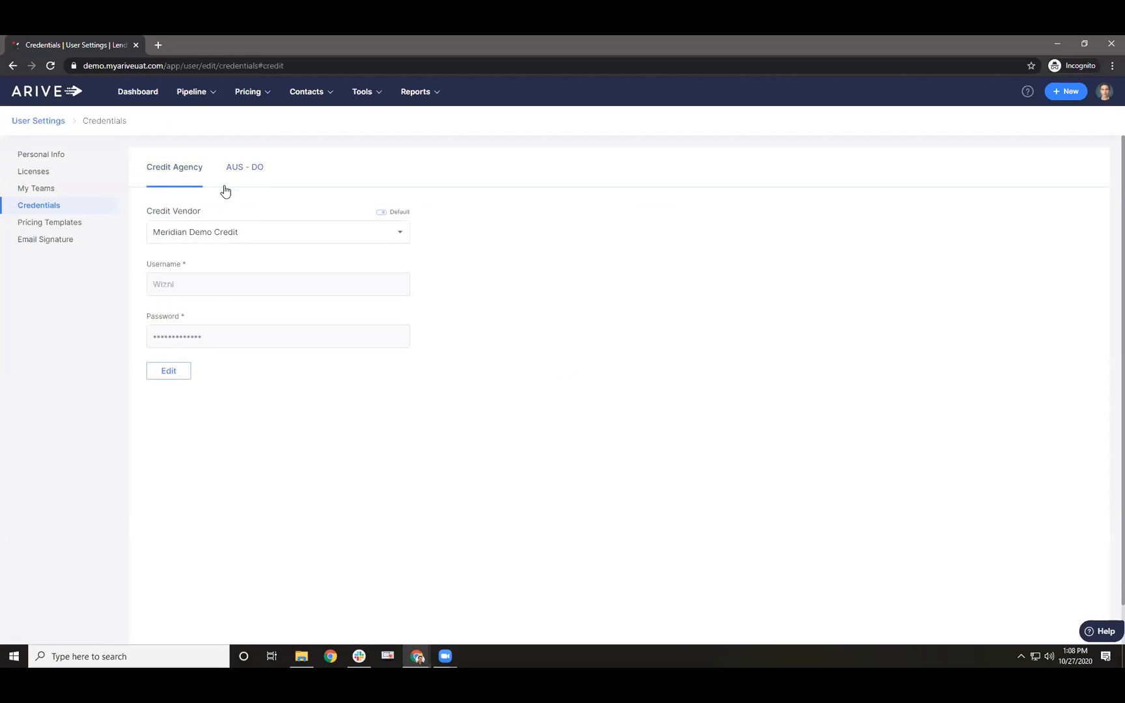
click(242, 174)
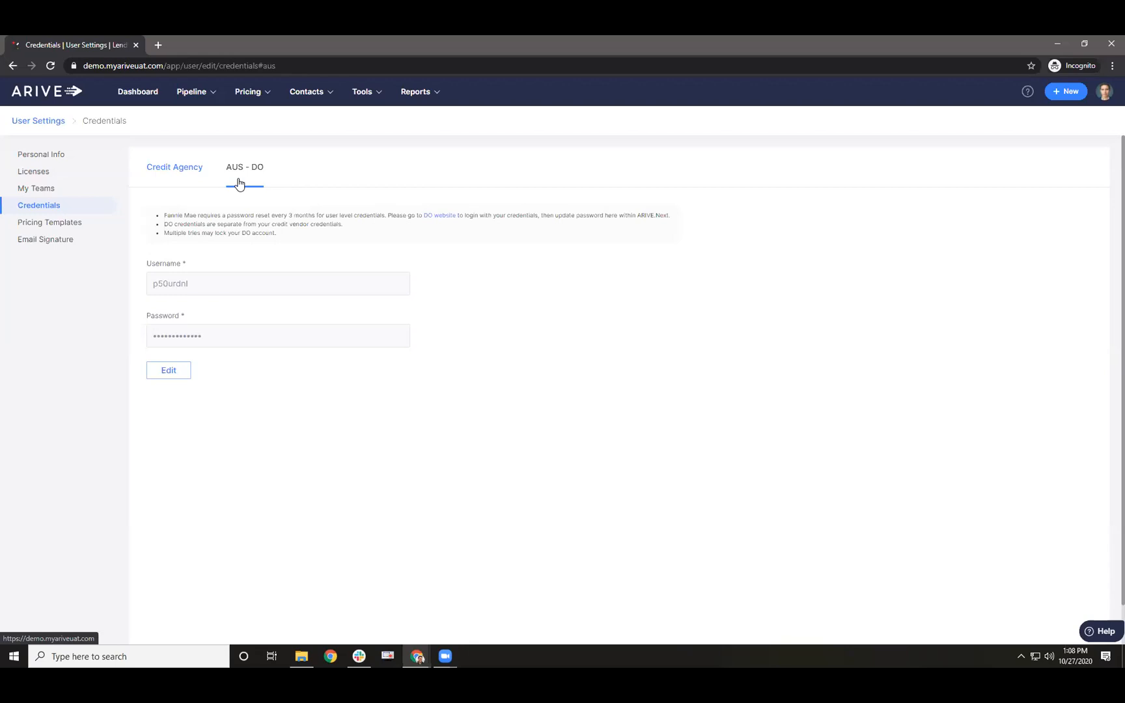
mouse_move(196, 94)
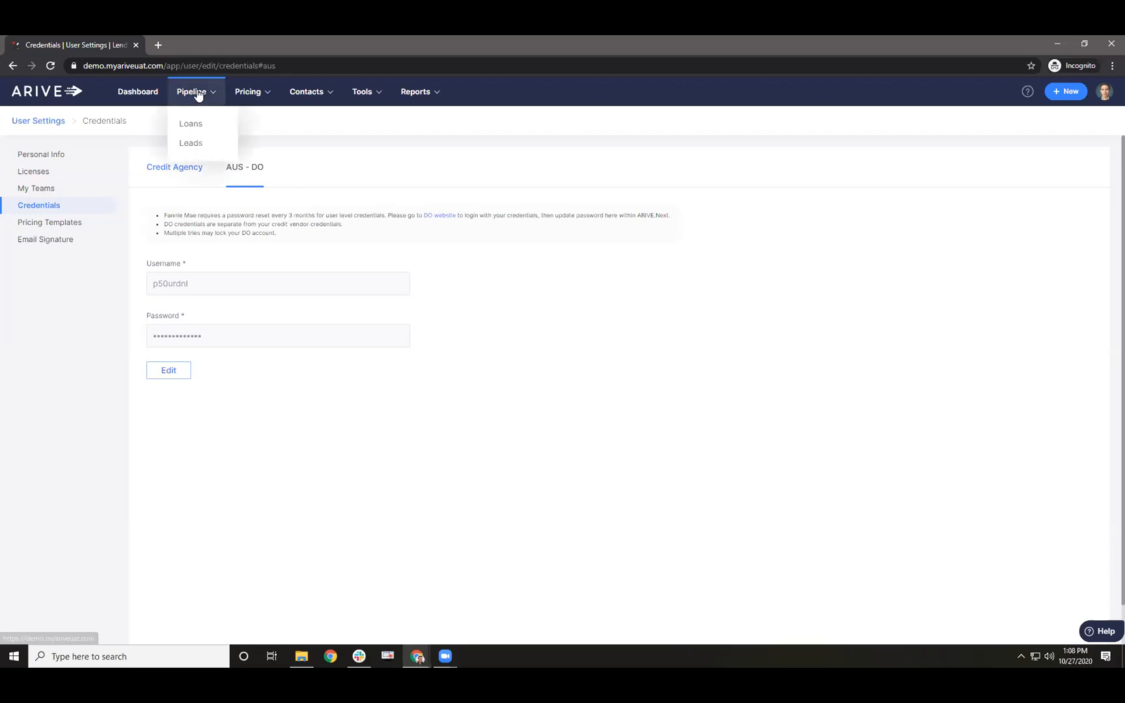
click(193, 127)
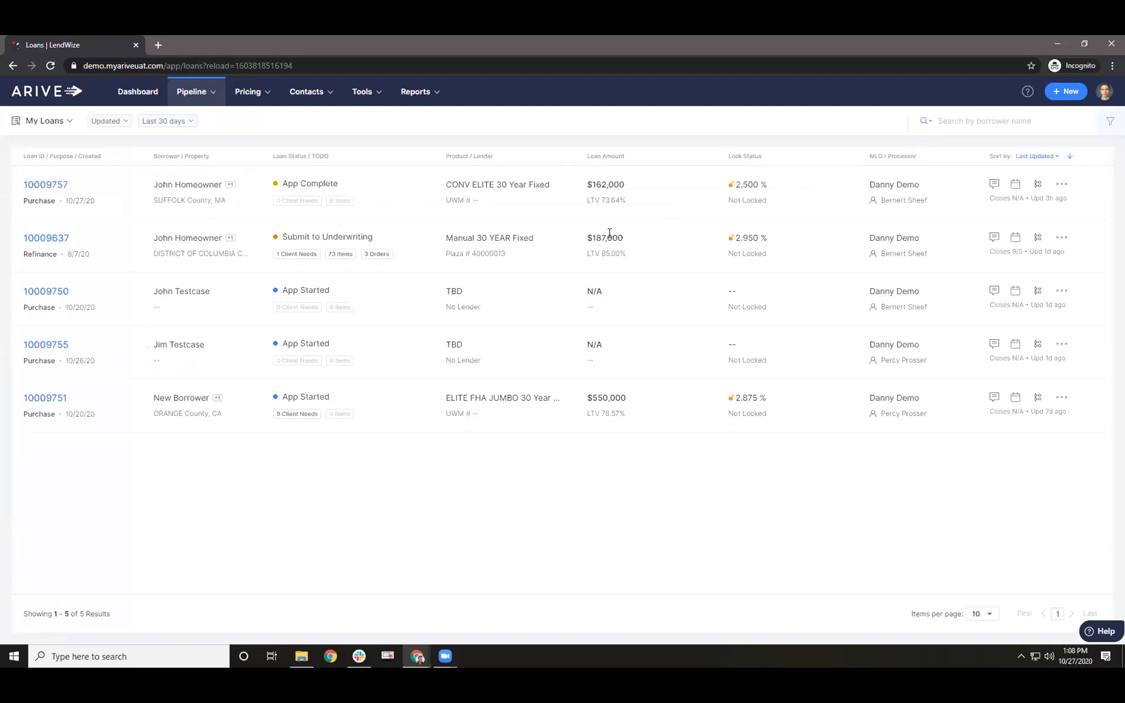
- Begin an FNM 3.2 import of Homeowner_Purchase.fnm, then abandon it and close the new loan panel
click(1055, 95)
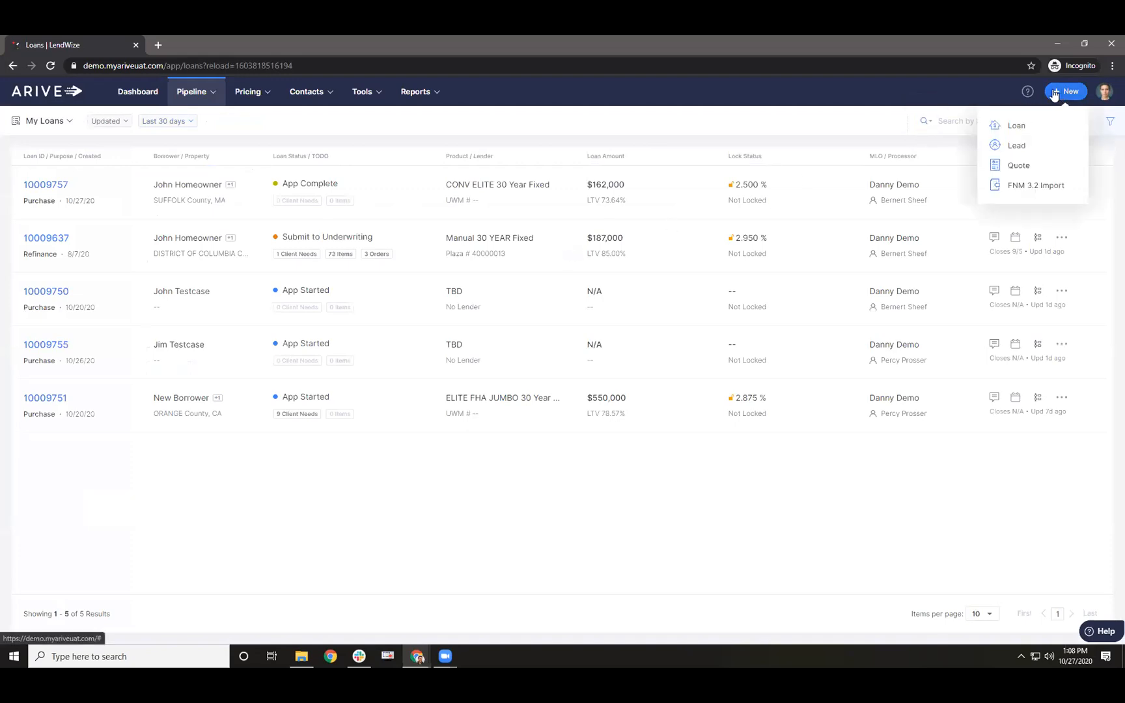
click(1028, 184)
click(784, 233)
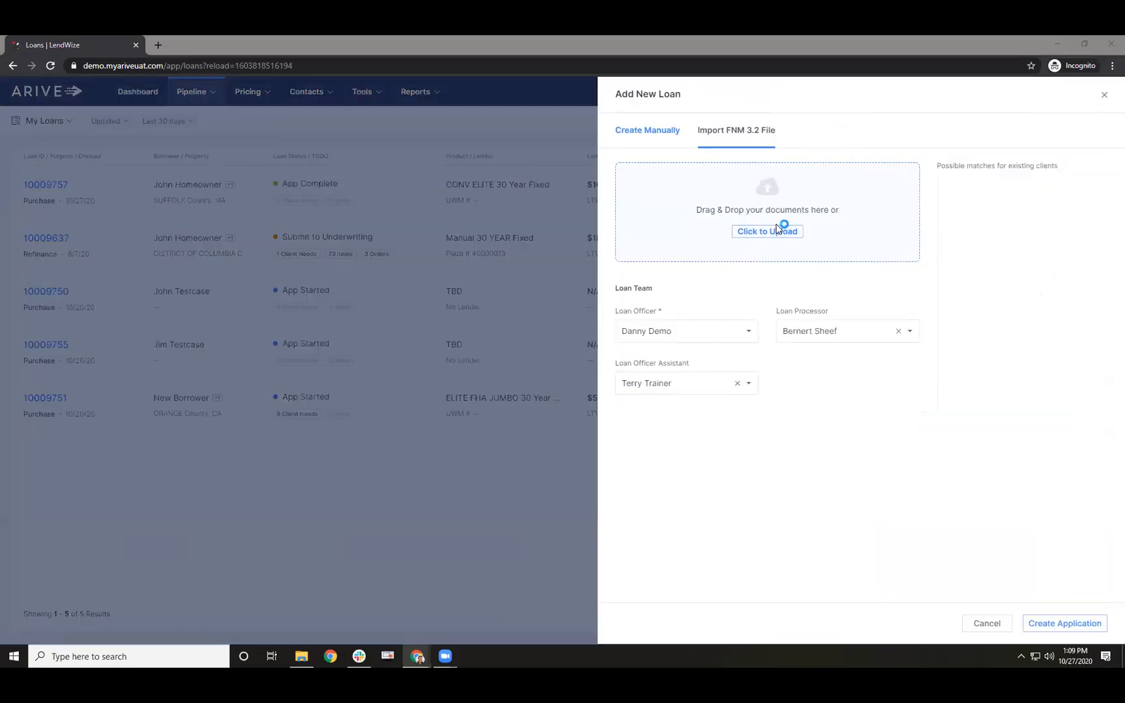
click(213, 195)
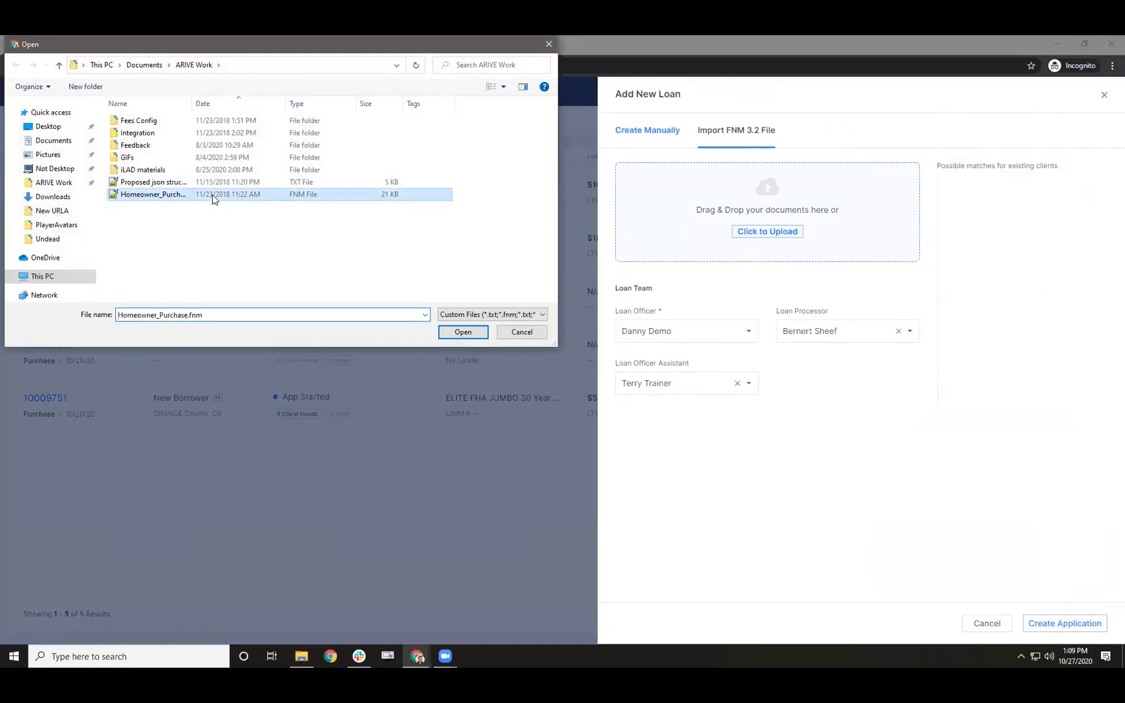
click(549, 44)
click(1105, 94)
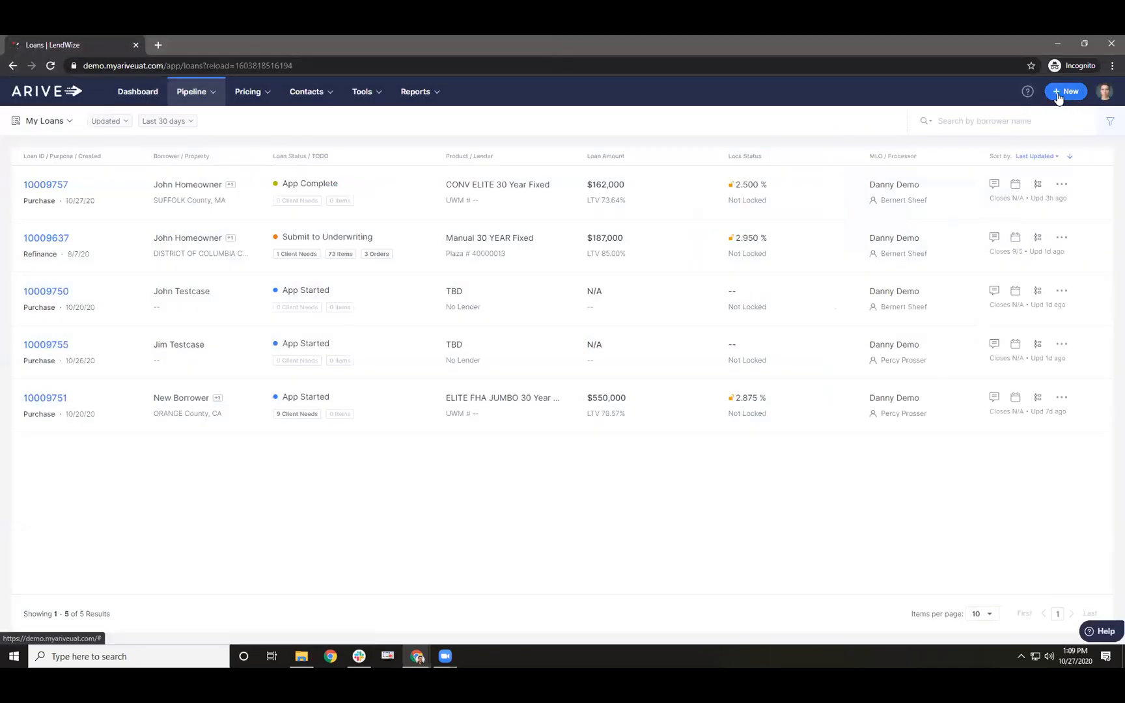
- Upload Homeowner_Purchase.fnm through Import FNM 3.2 File and create the loan application
click(1059, 94)
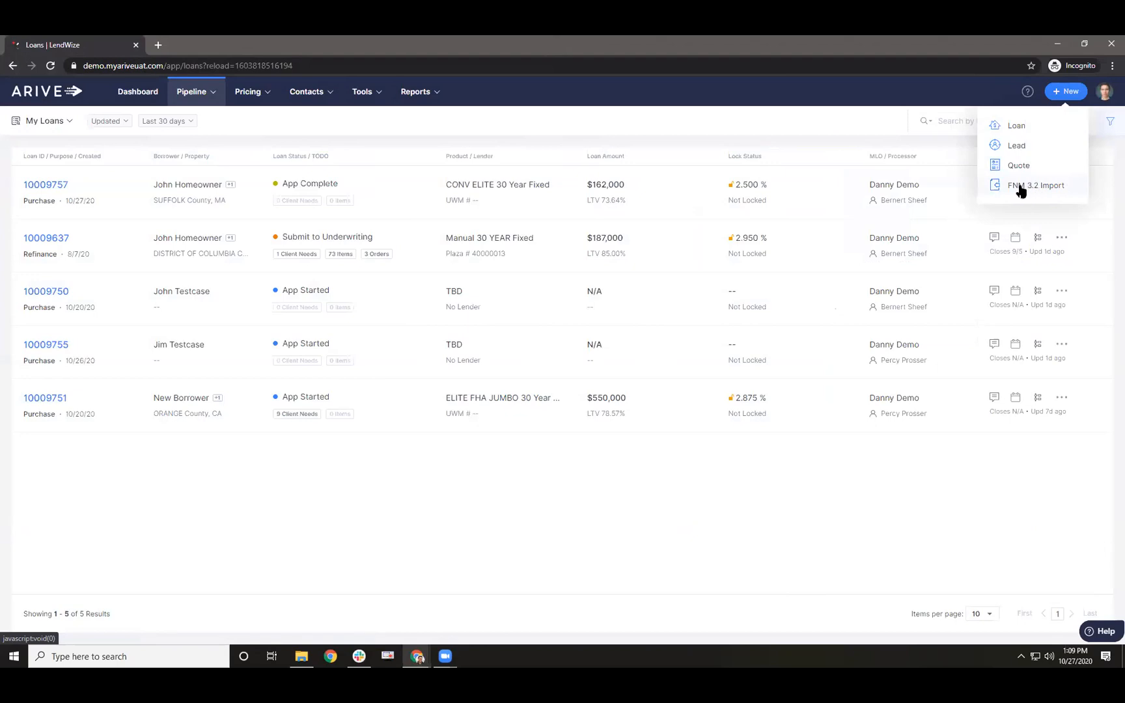
click(1028, 132)
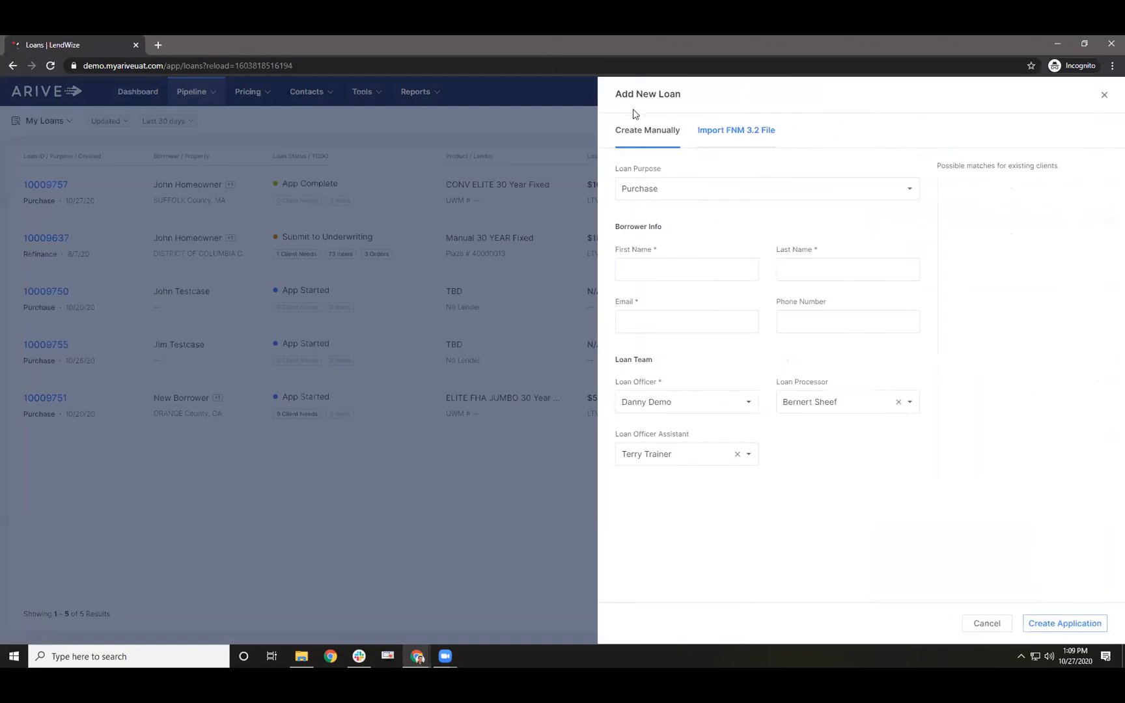
click(746, 134)
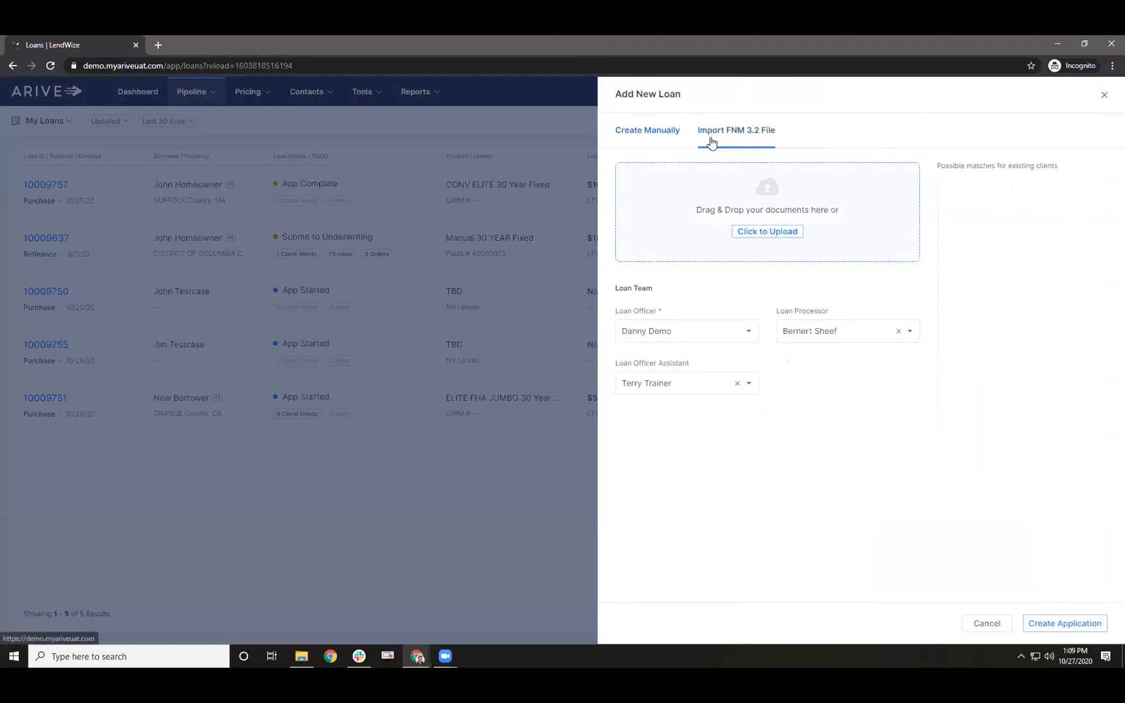
click(679, 134)
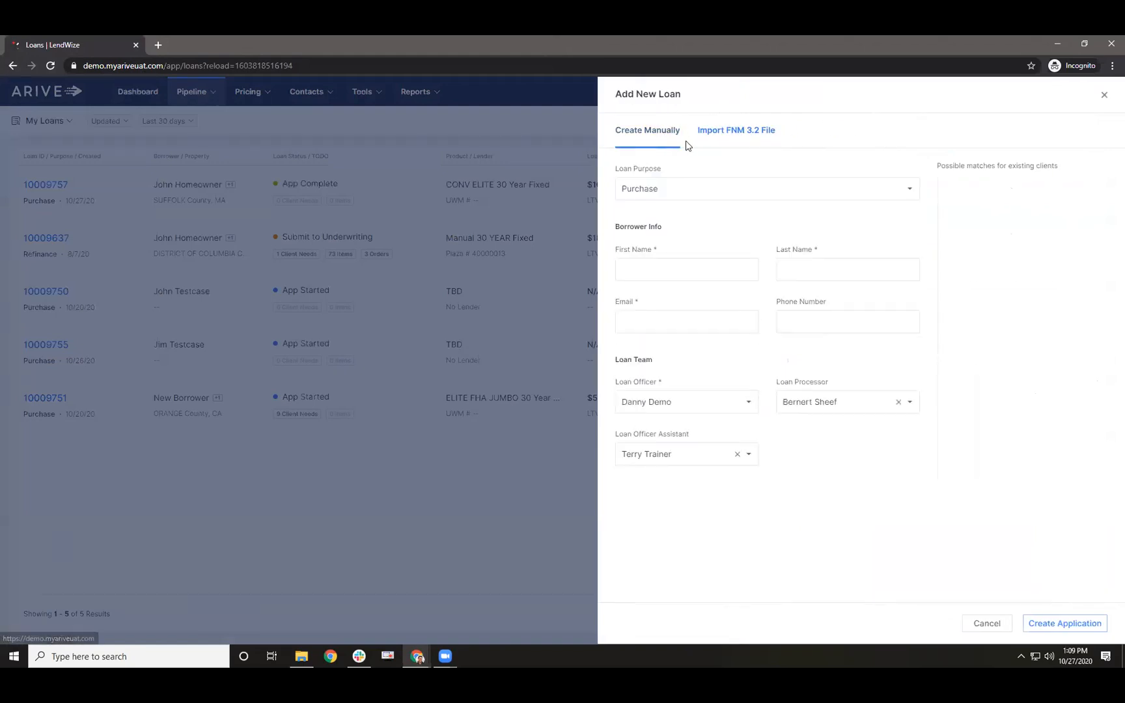
click(744, 135)
click(768, 233)
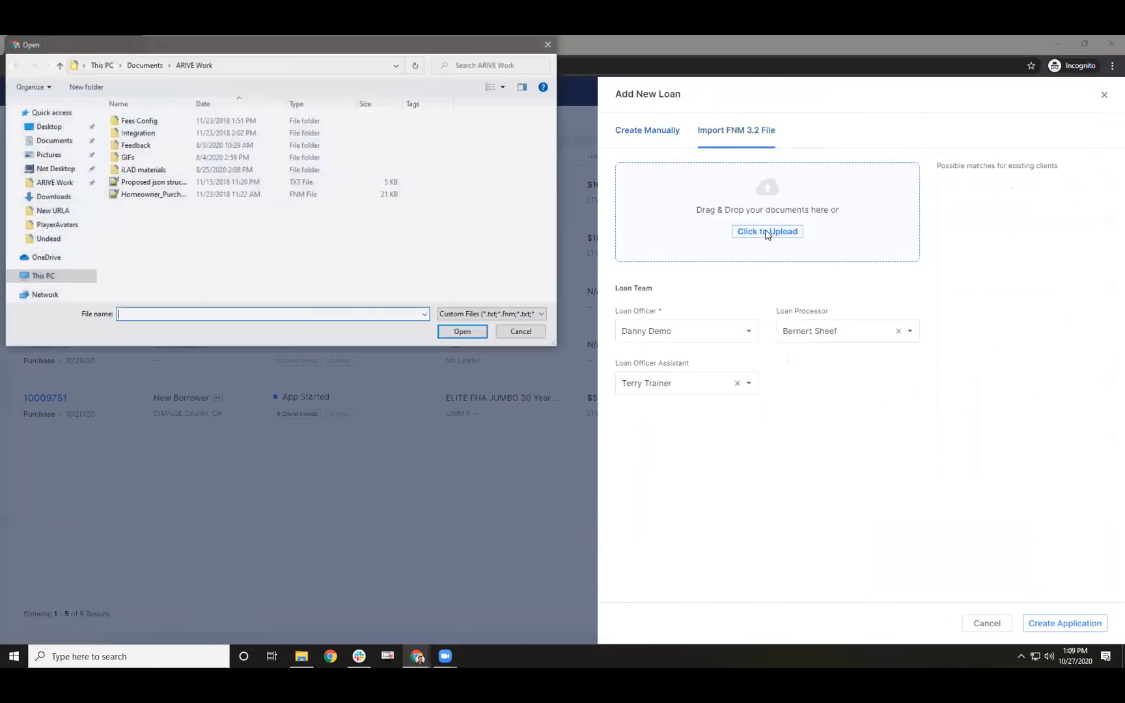
click(215, 195)
click(450, 331)
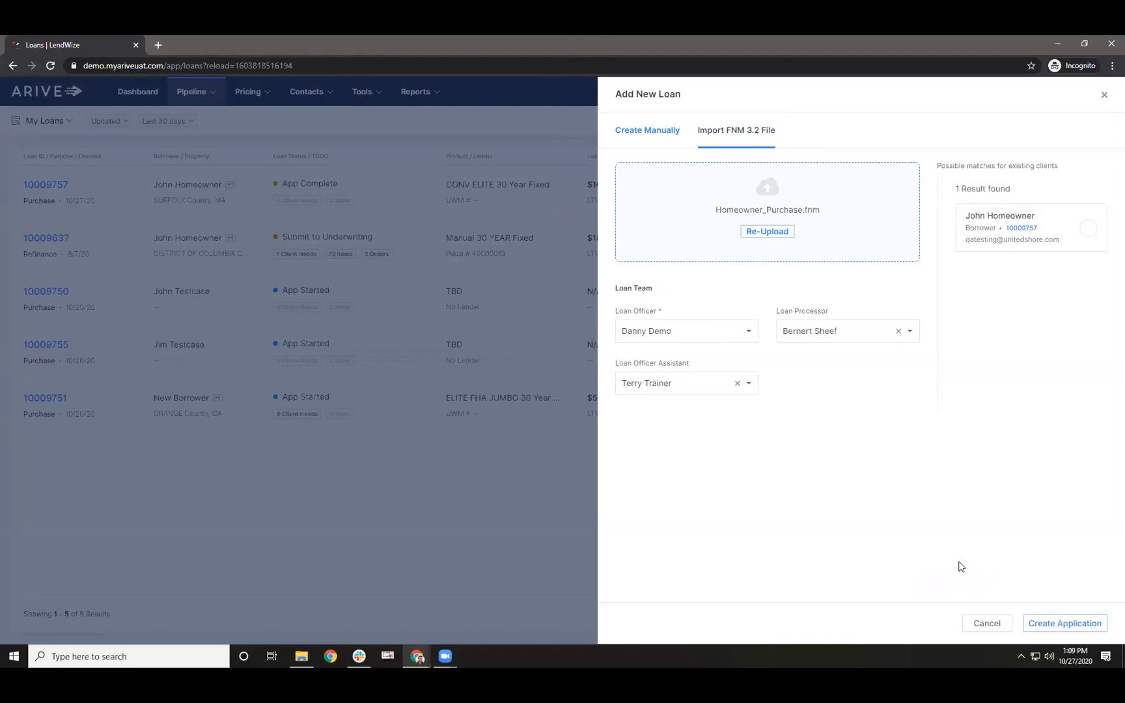
click(1047, 623)
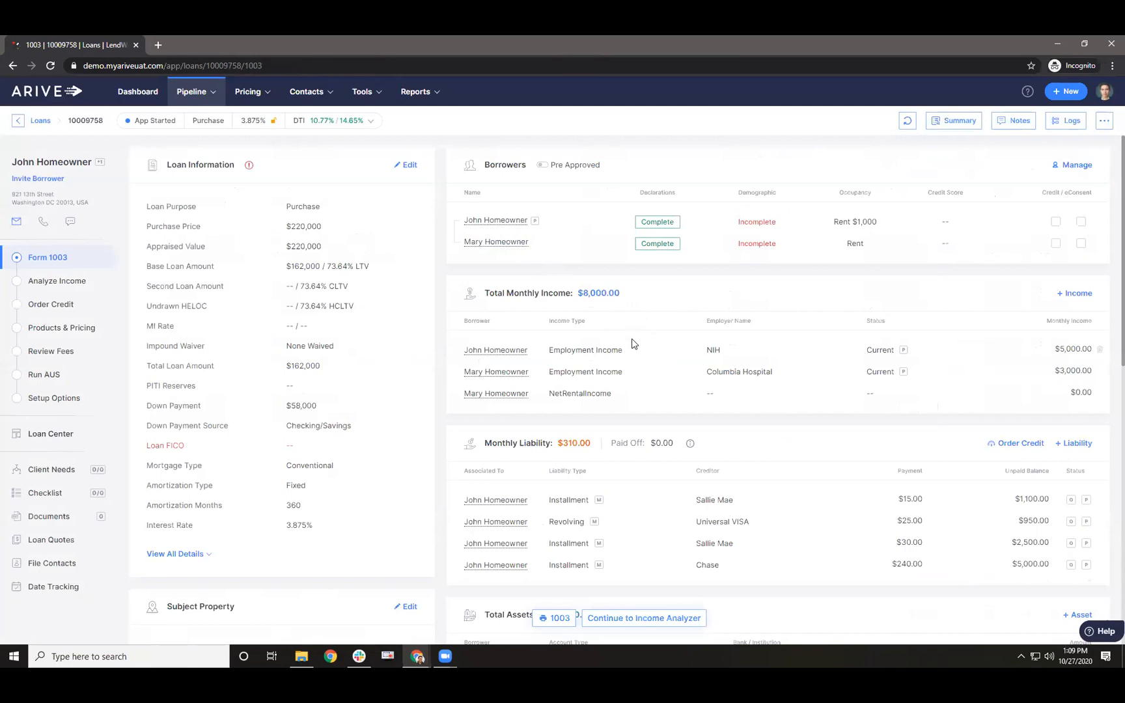
- Review the pricing and missing credit report errors on Run AUS, then go to Form 1003
scroll(621, 347, down, 3)
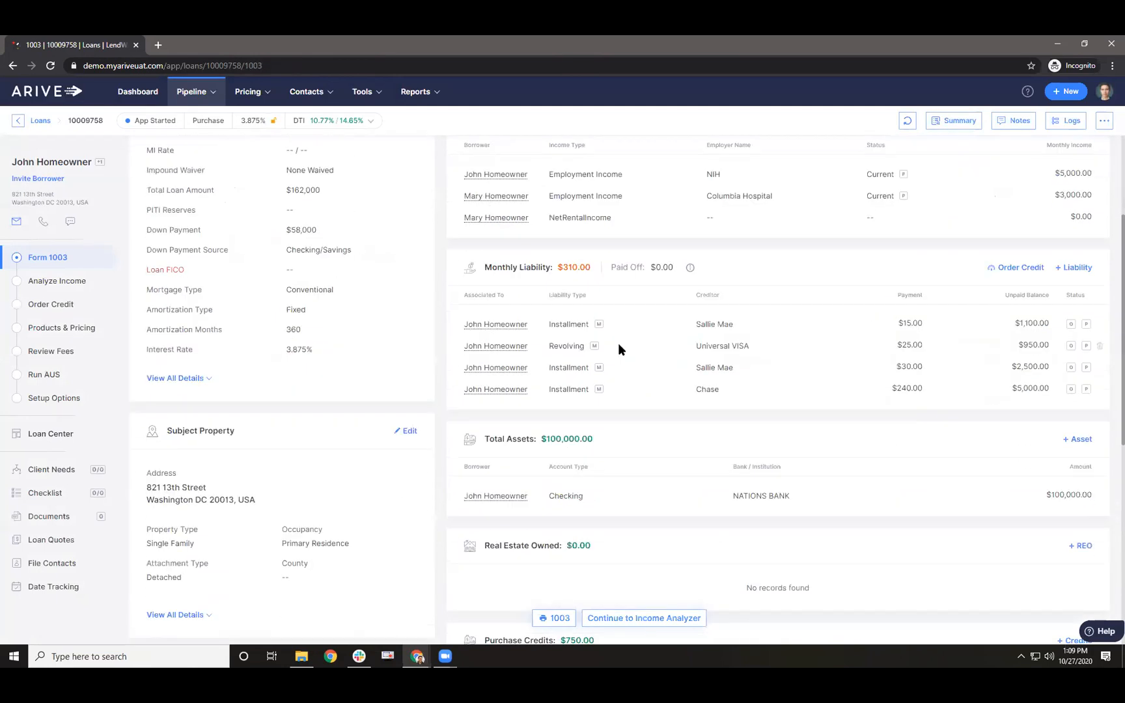
click(40, 372)
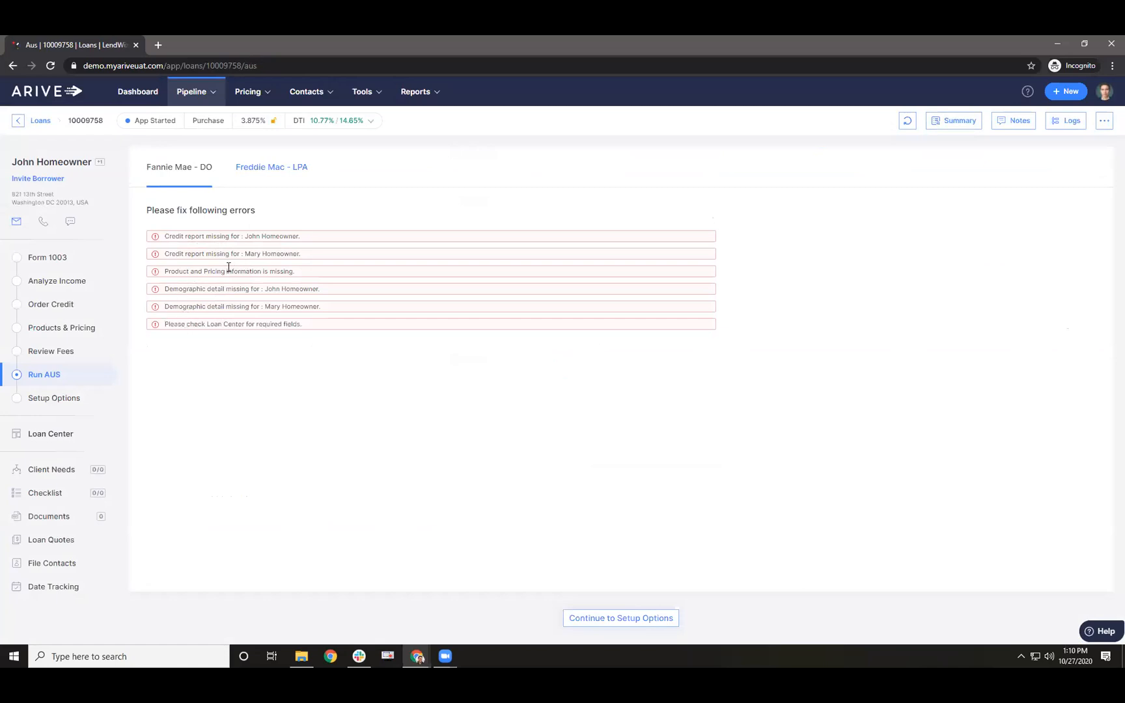
drag(189, 270, 248, 270)
drag(191, 236, 248, 237)
click(241, 257)
drag(165, 236, 304, 241)
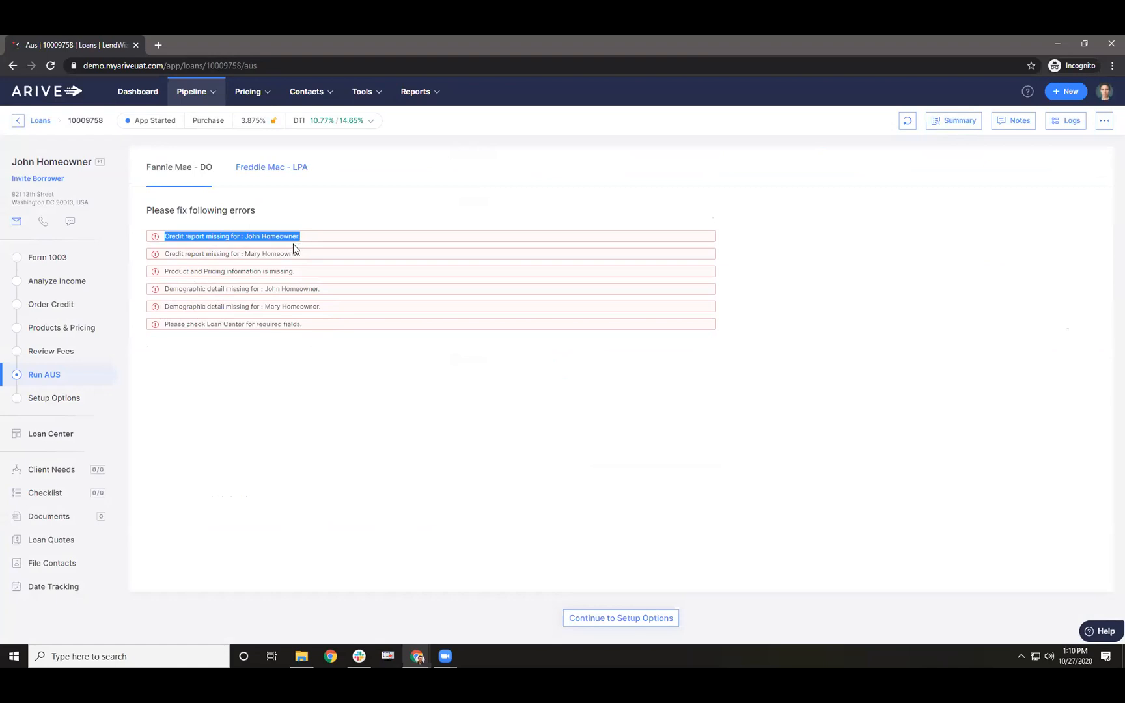
click(65, 258)
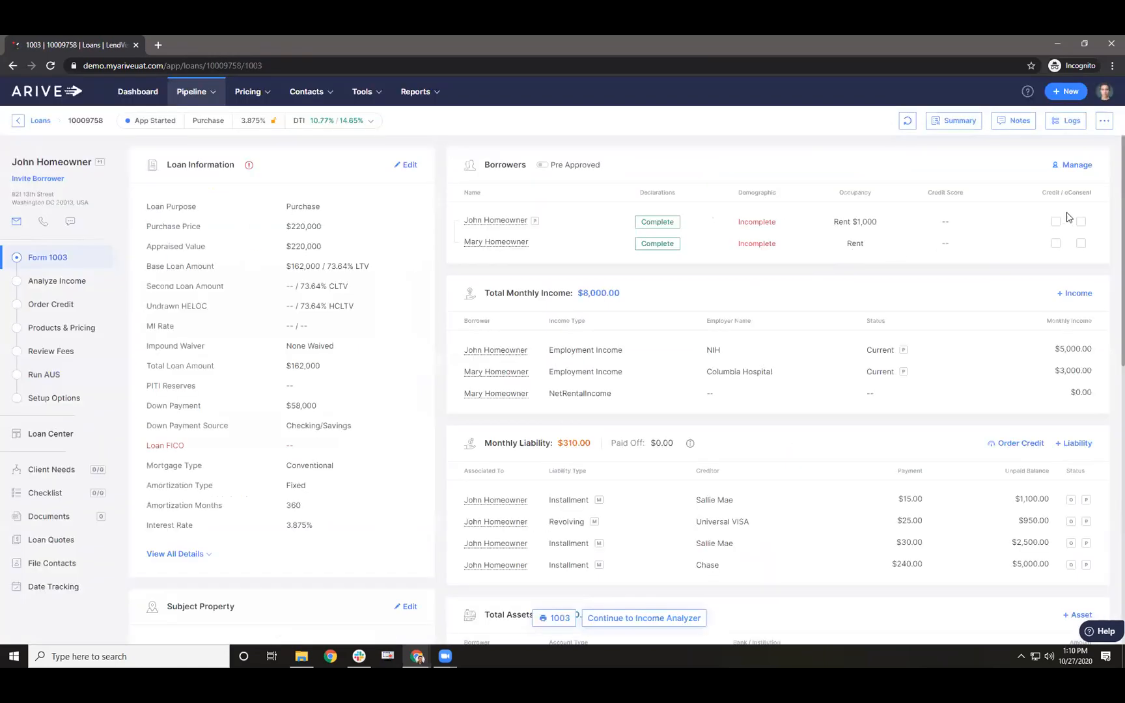
- Record Credit/eConsent received by Email for both the borrower and the co-borrower
click(1056, 222)
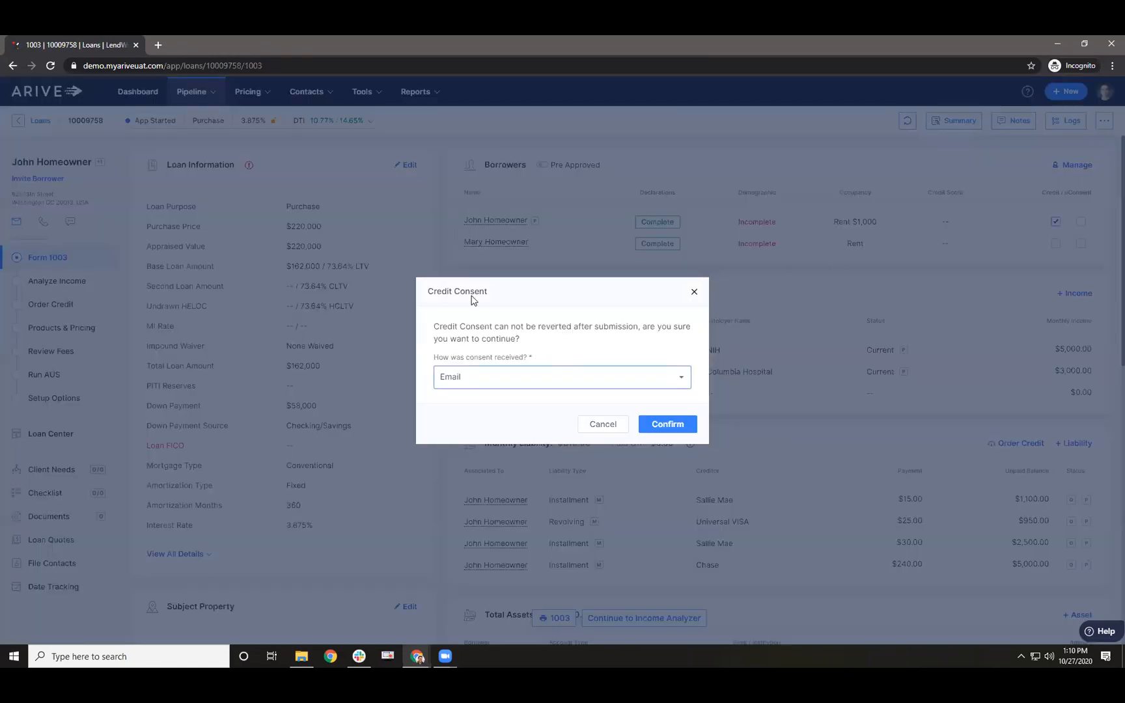
click(670, 430)
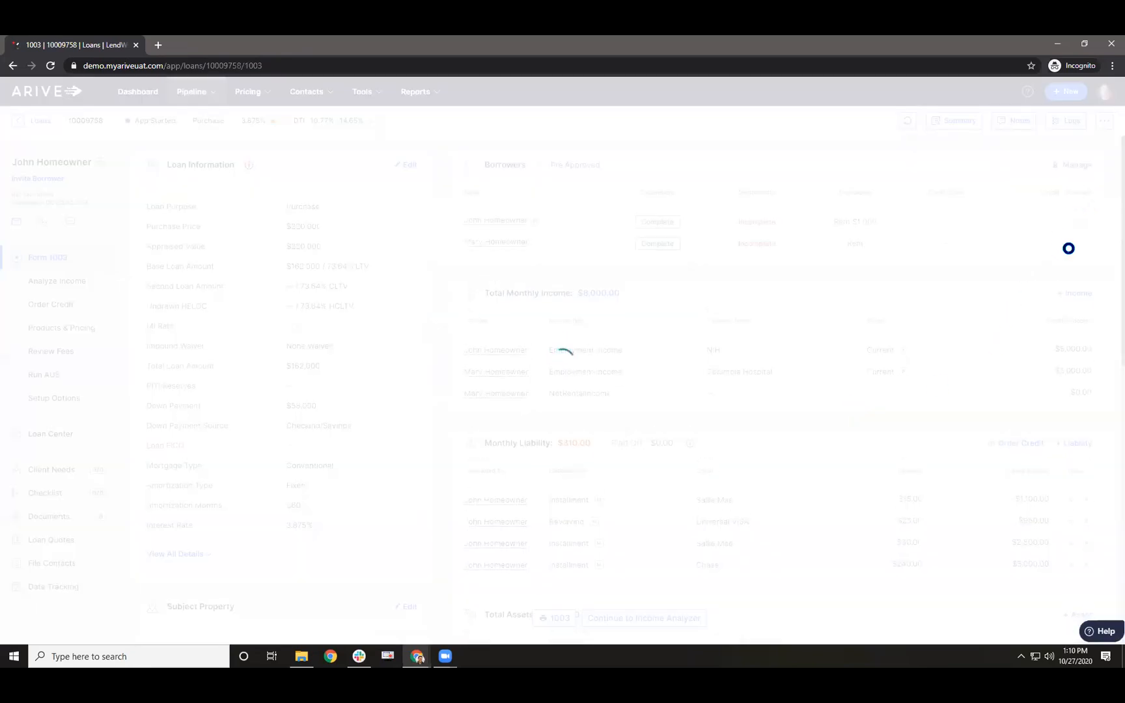
click(1056, 243)
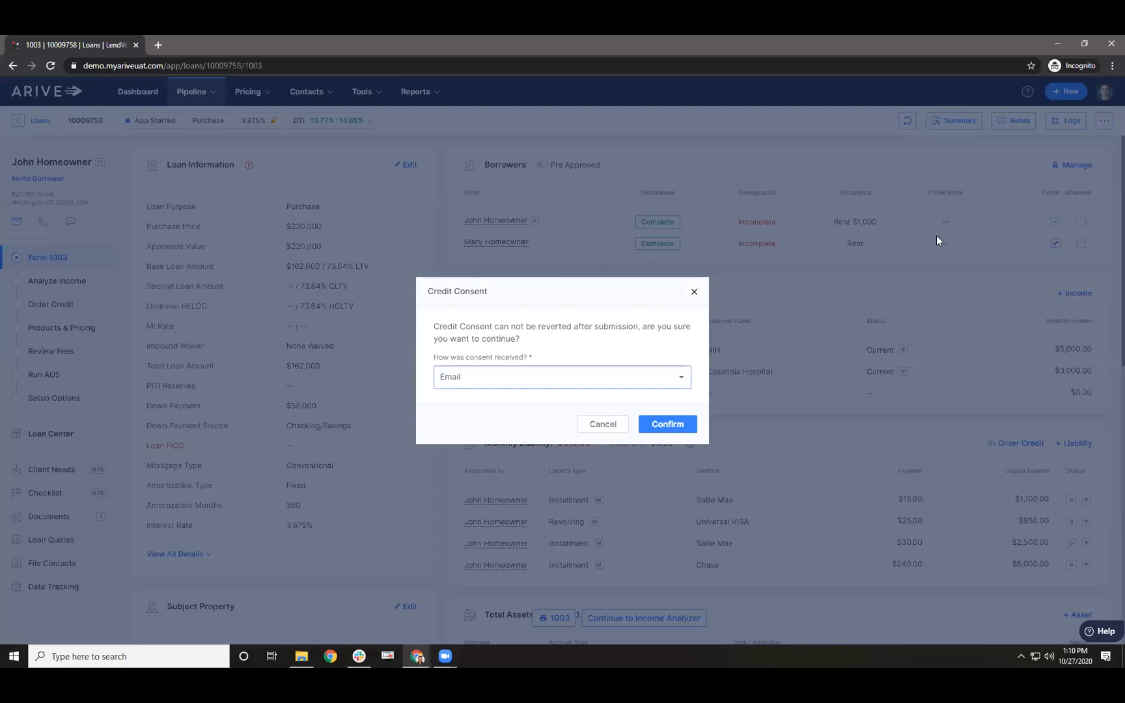
click(671, 427)
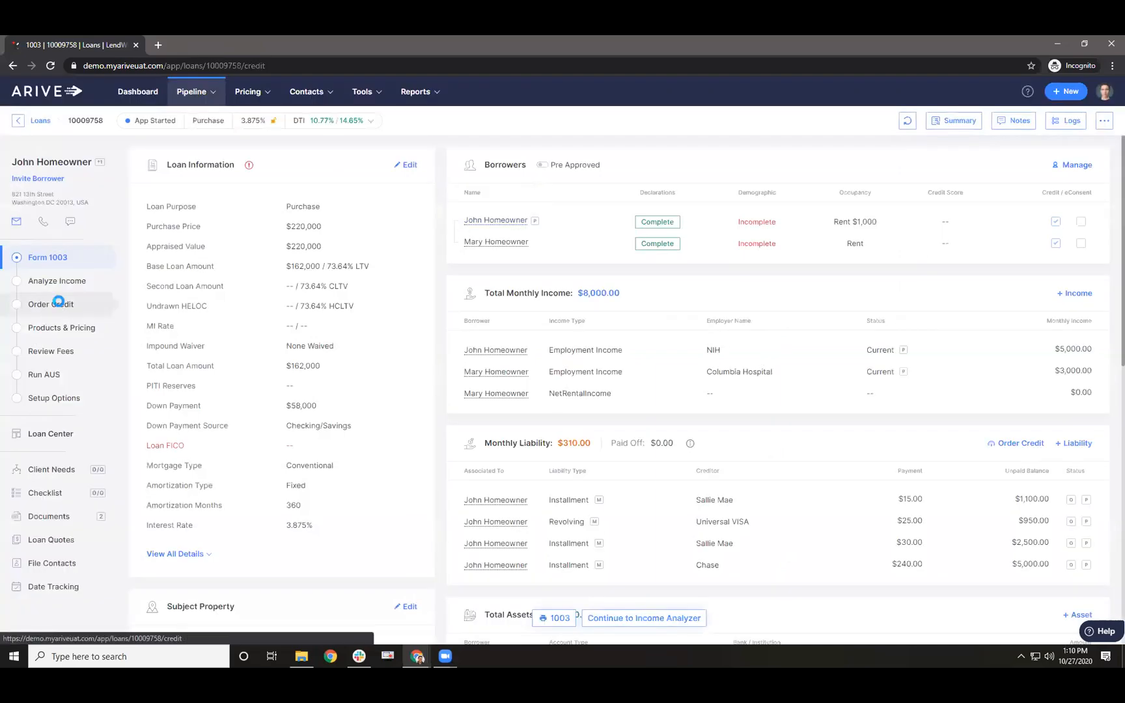
click(55, 303)
- Select the borrower pair, keep Meridian Demo Credit as vendor, and submit a New Credit Order
drag(226, 292, 260, 294)
drag(214, 336, 310, 325)
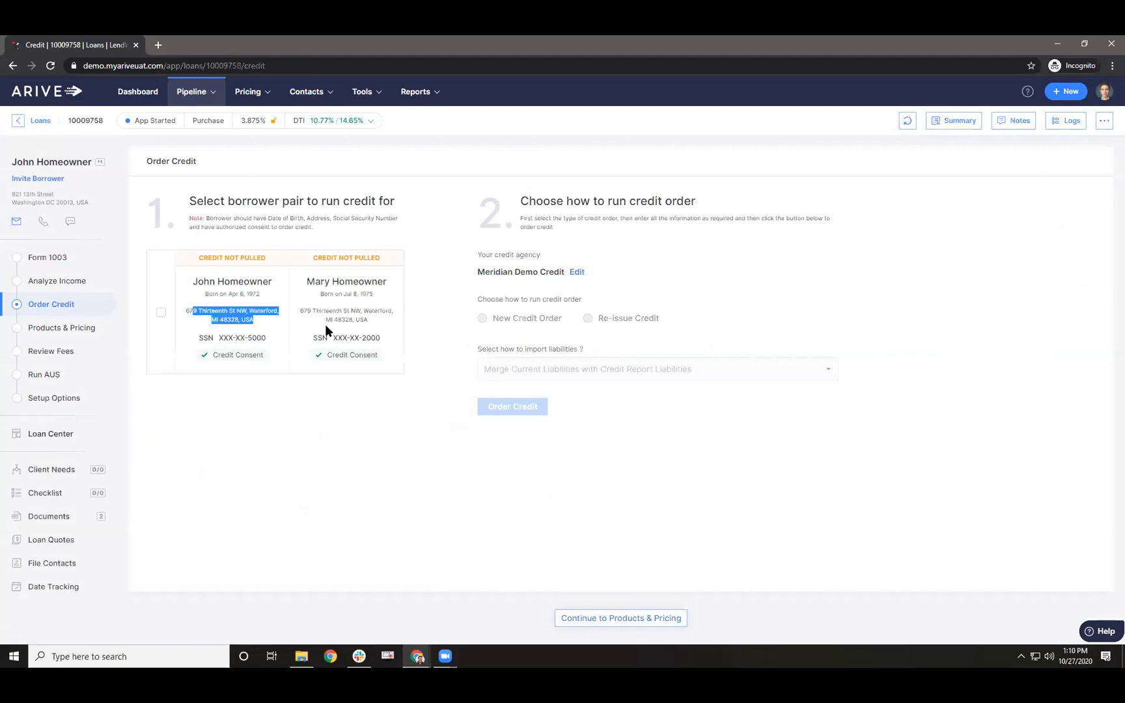
click(159, 314)
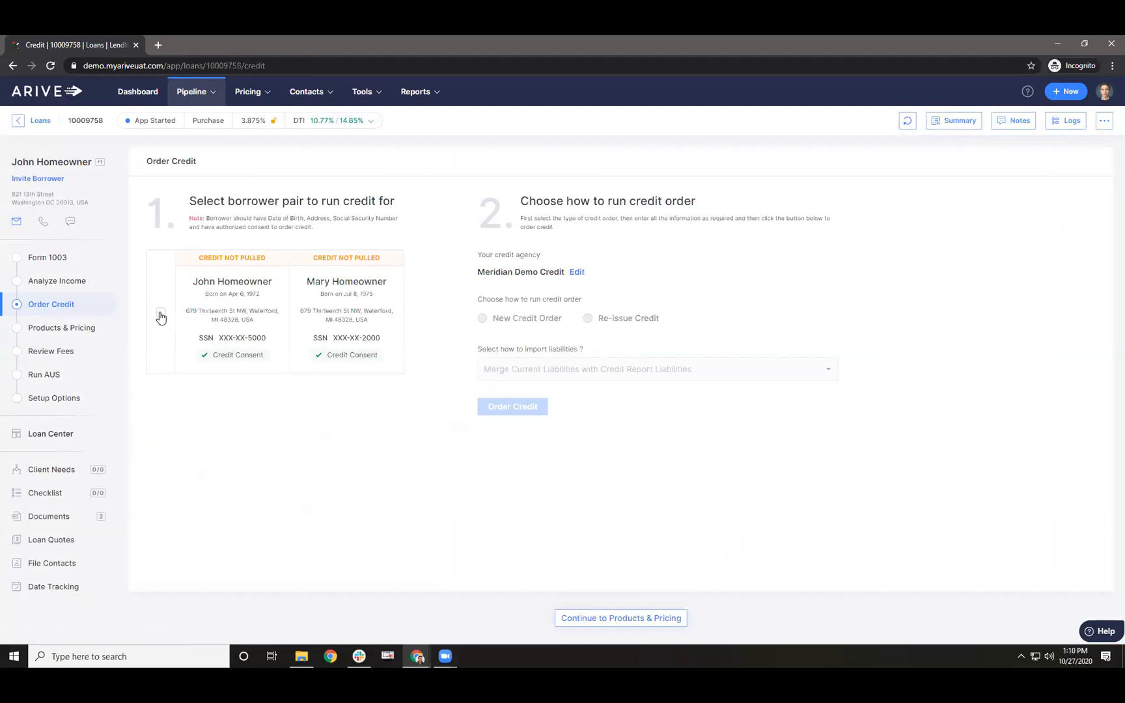
click(576, 274)
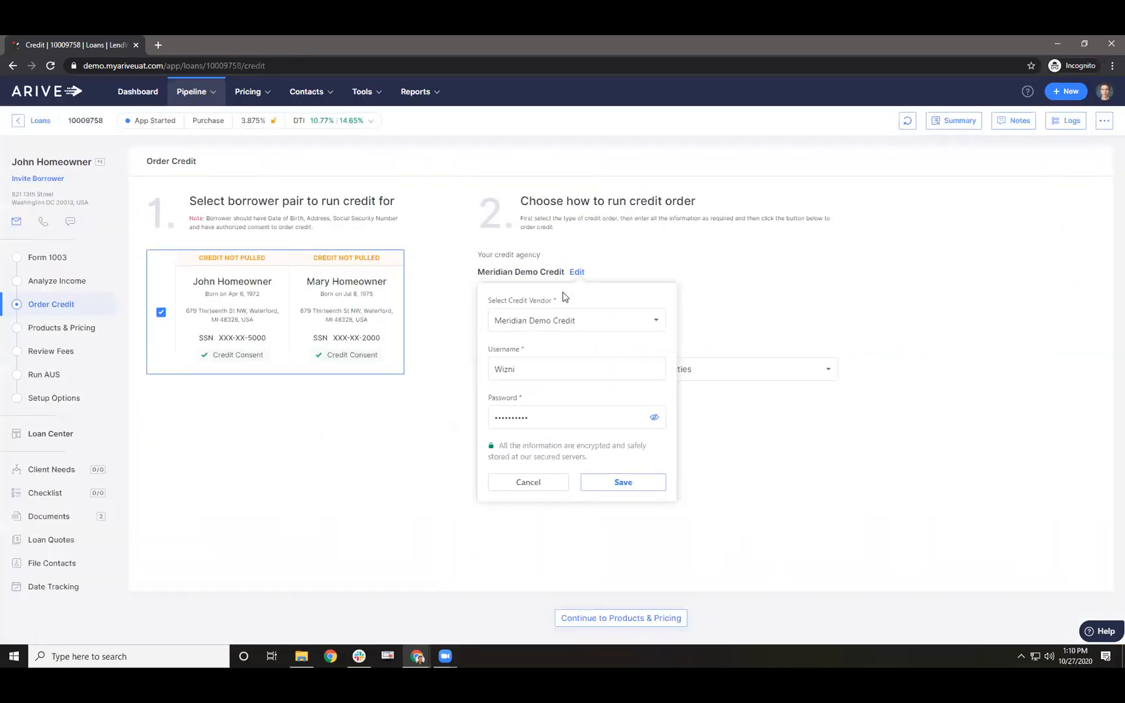
click(560, 319)
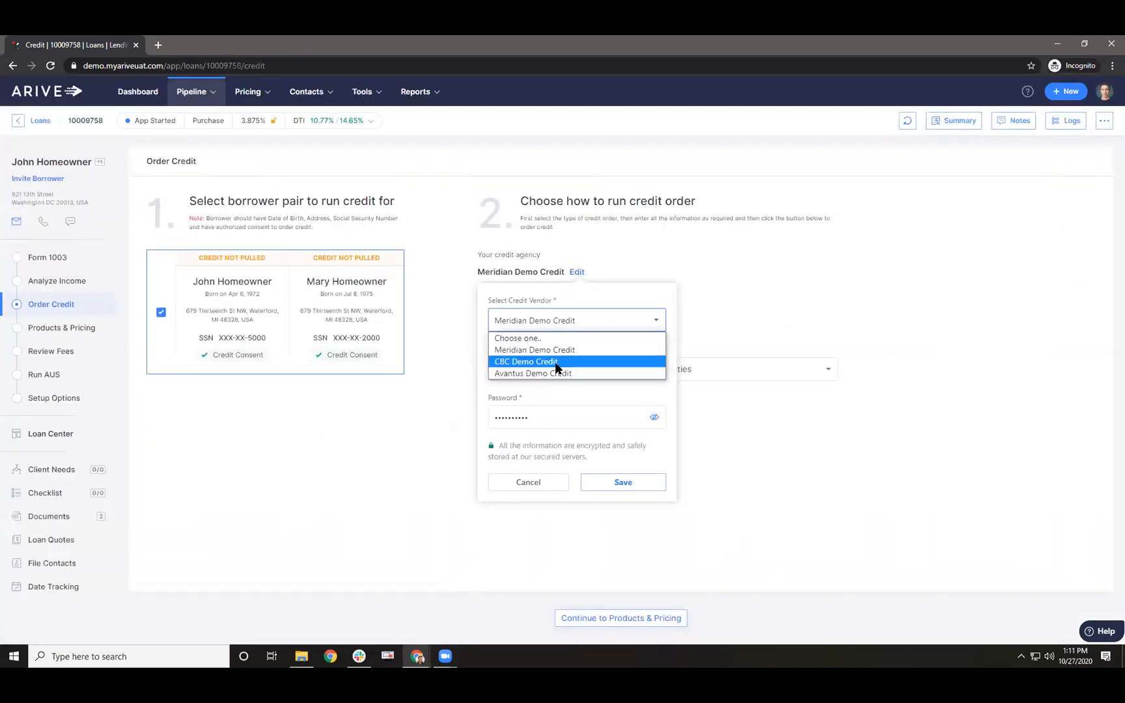
click(547, 374)
click(566, 326)
click(555, 347)
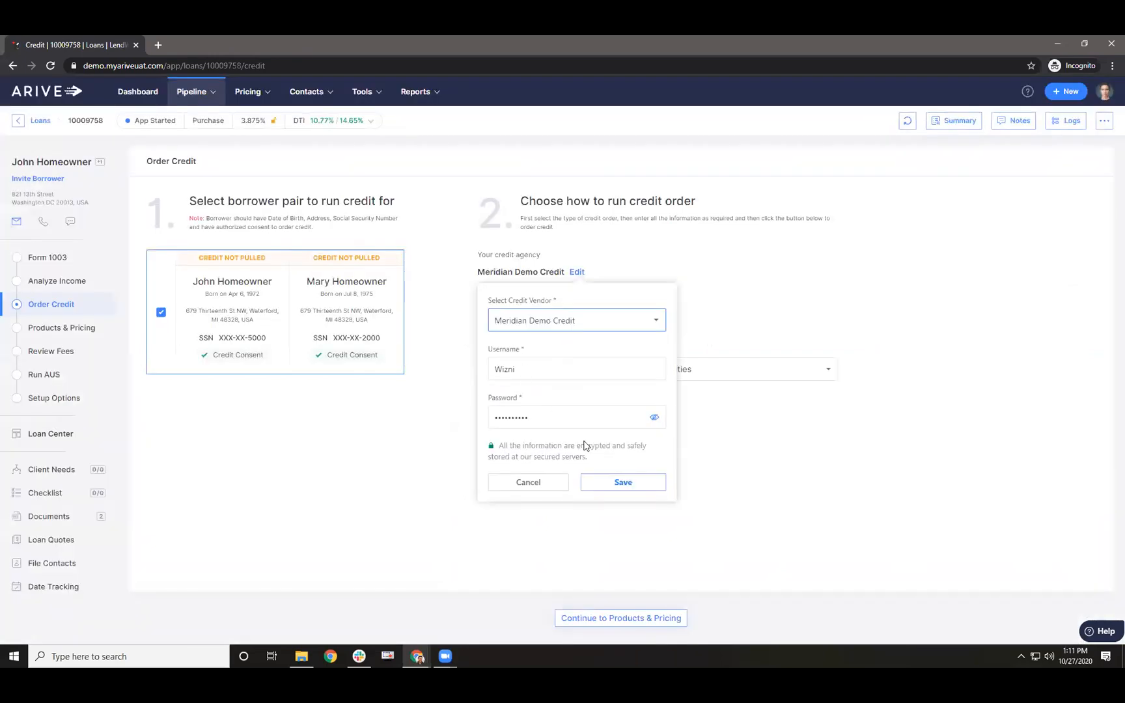
click(602, 482)
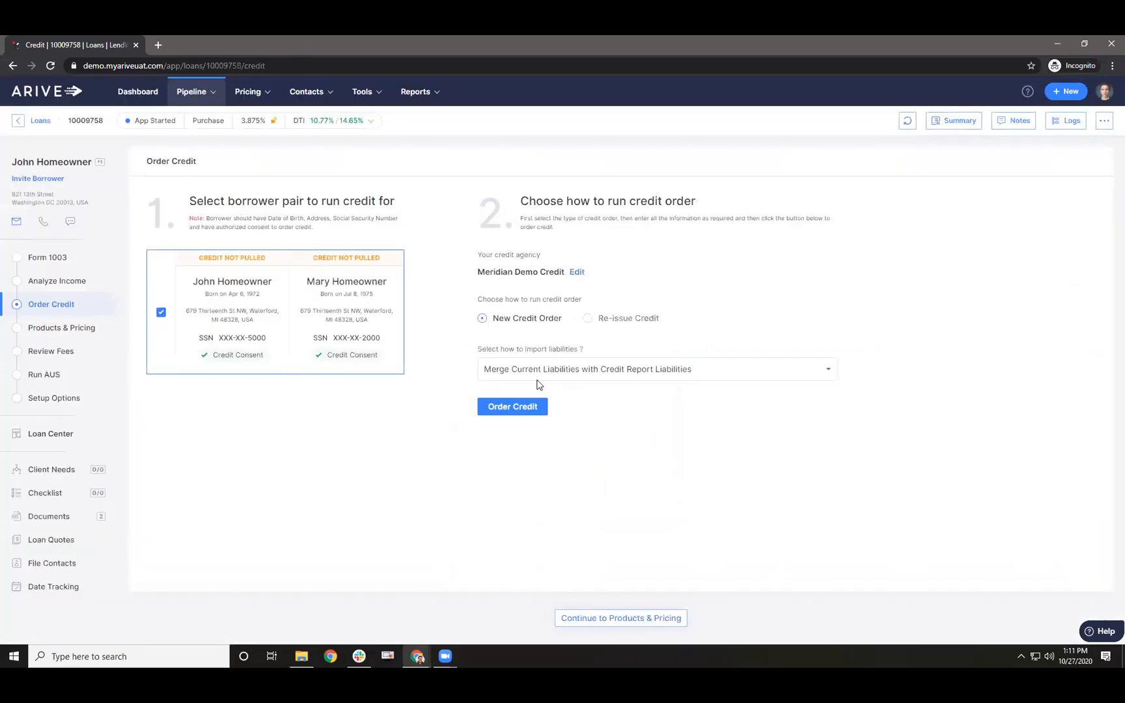
click(513, 405)
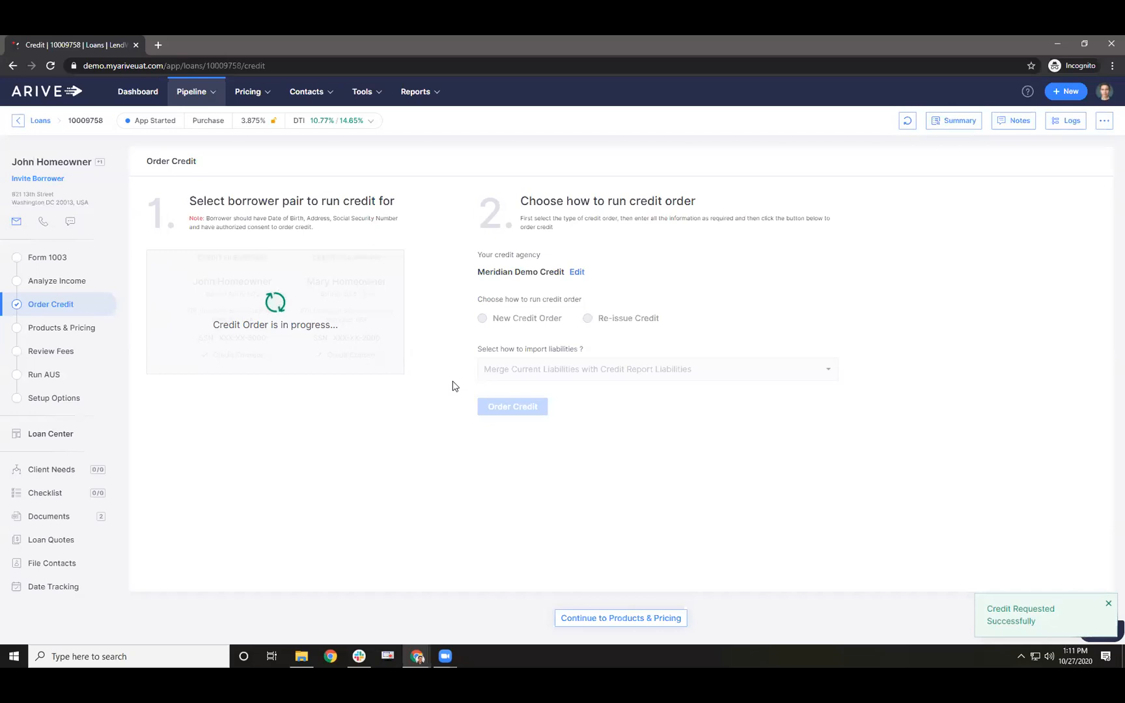
click(92, 339)
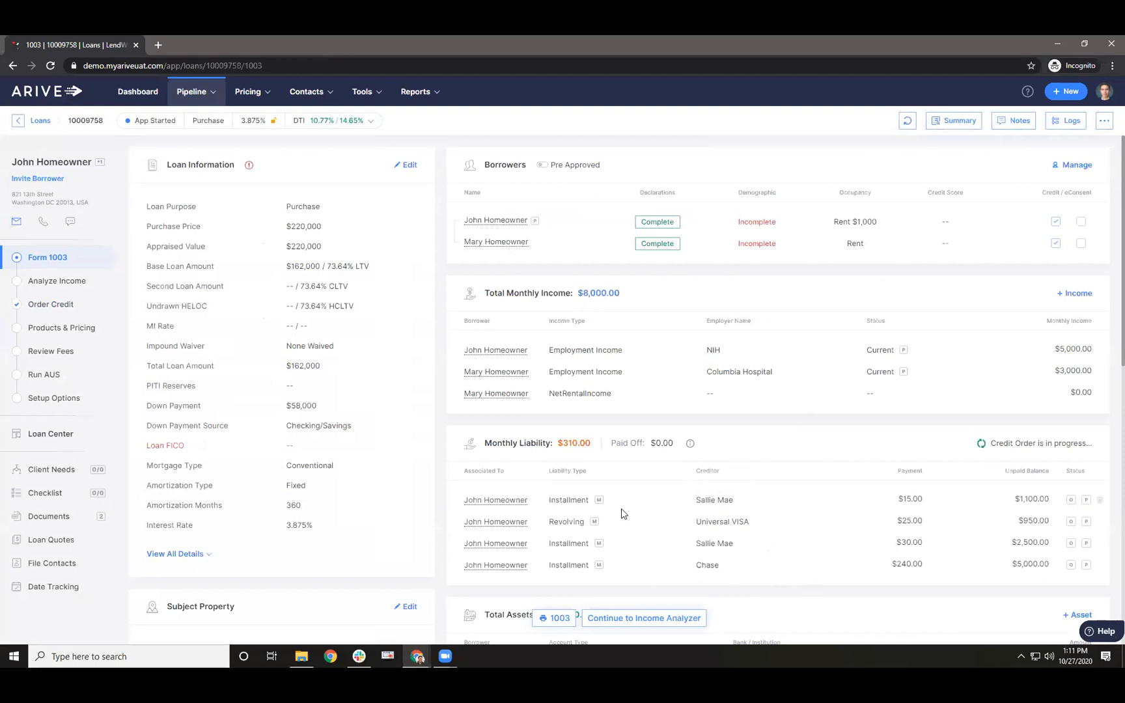
- Check the returned liabilities, including the first Sallie Mae tradeline, before moving to Products & Pricing
scroll(600, 503, down, 2)
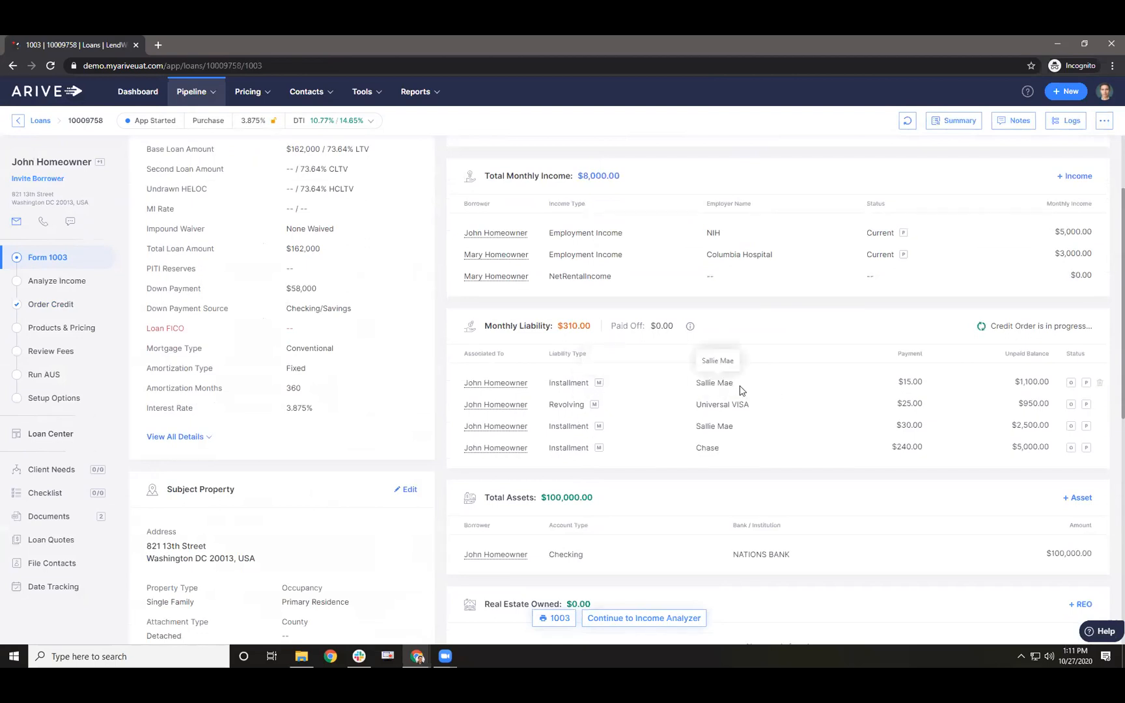
click(514, 389)
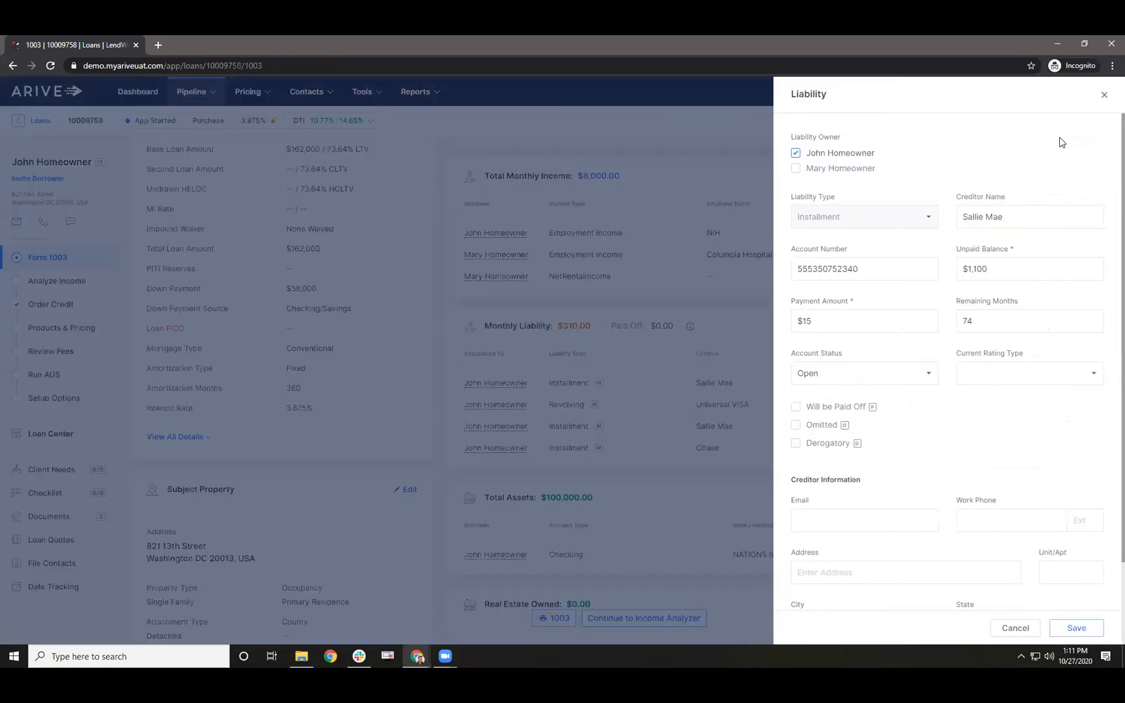
click(1105, 95)
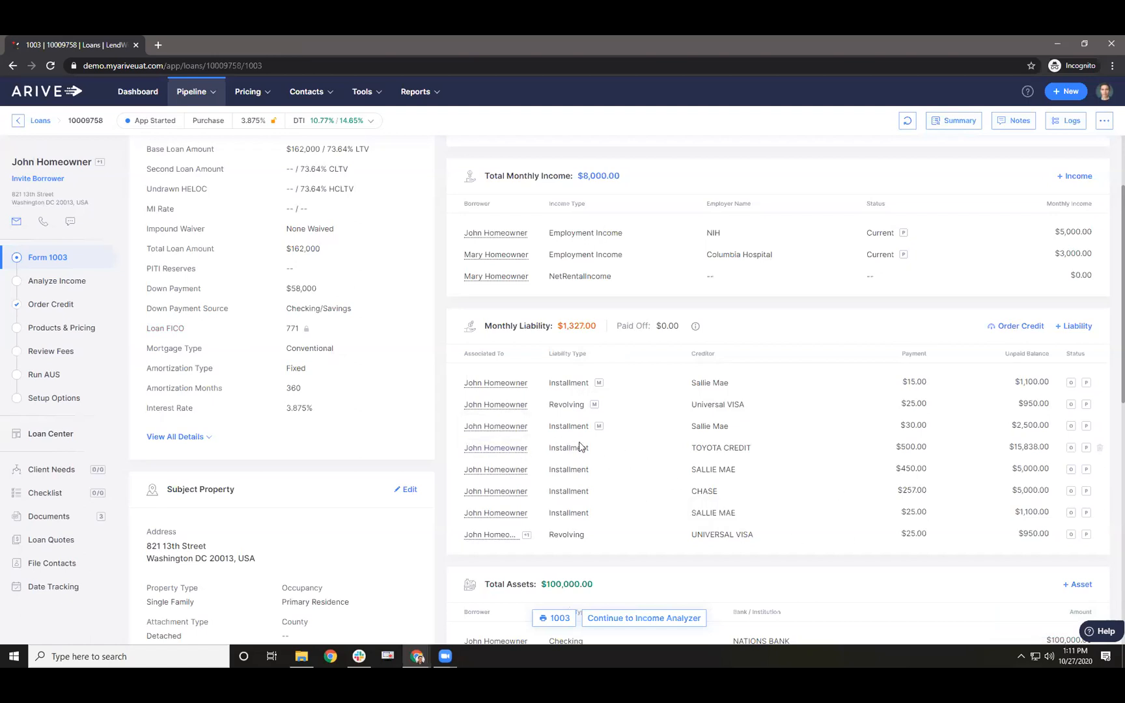
scroll(635, 306, up, 3)
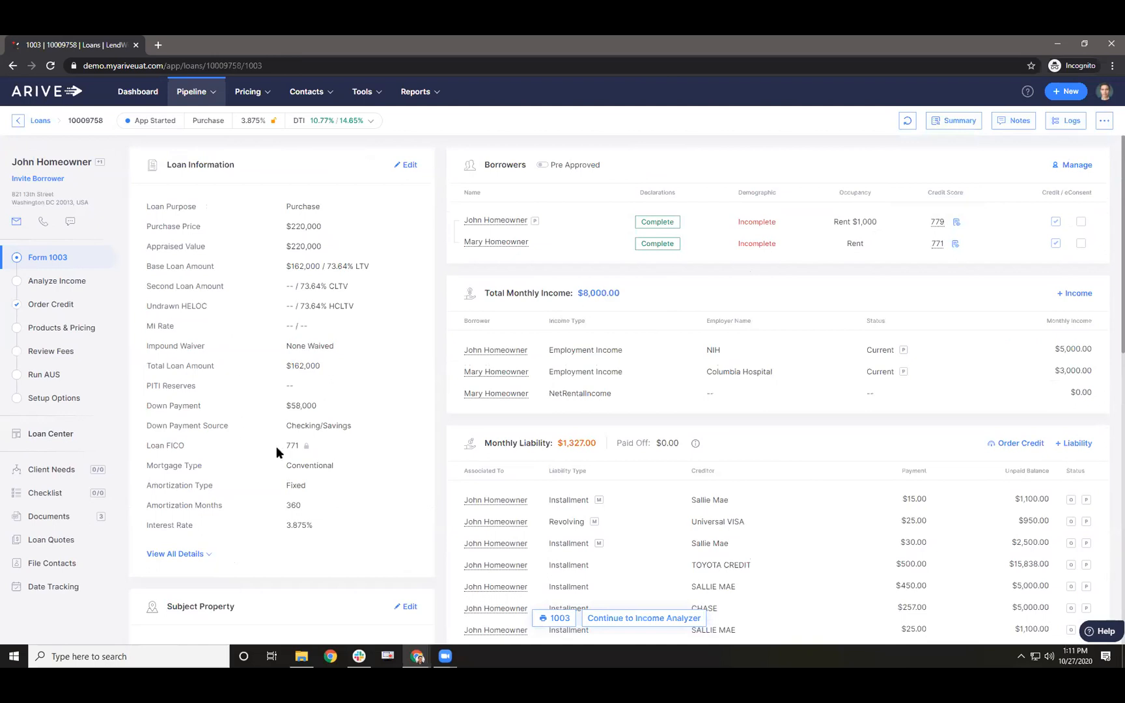
click(49, 328)
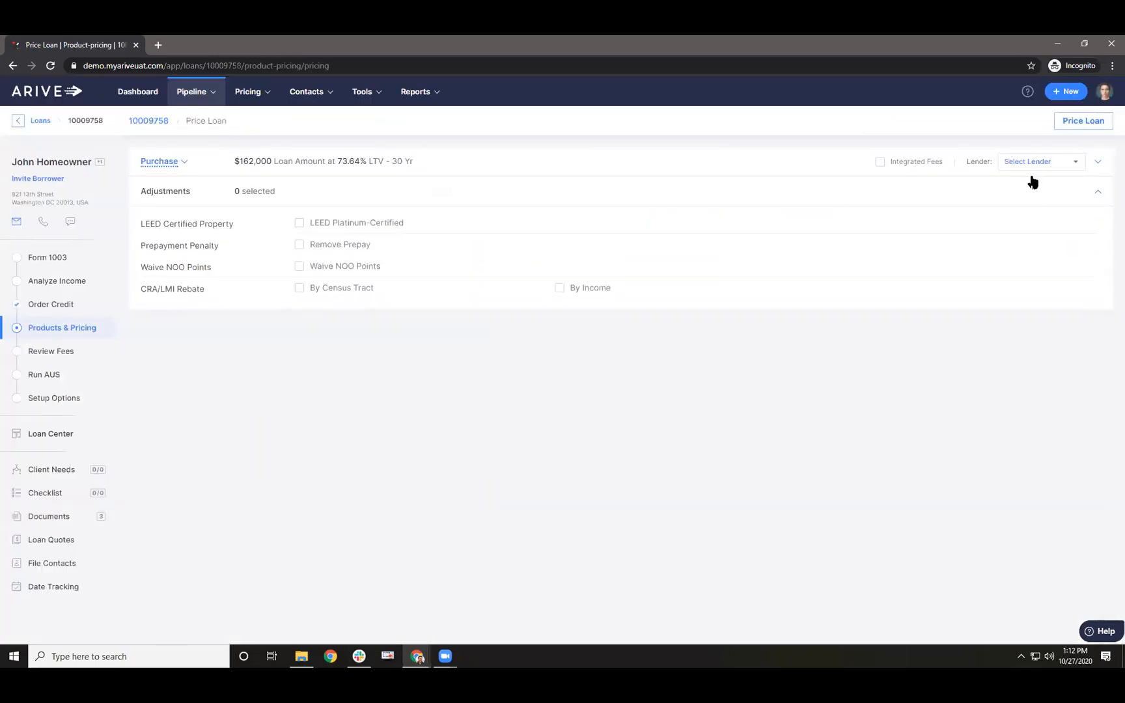
- Price the loan with Home Point Financial and UWM, which errors on the missing county
click(1030, 166)
click(1000, 249)
click(1003, 232)
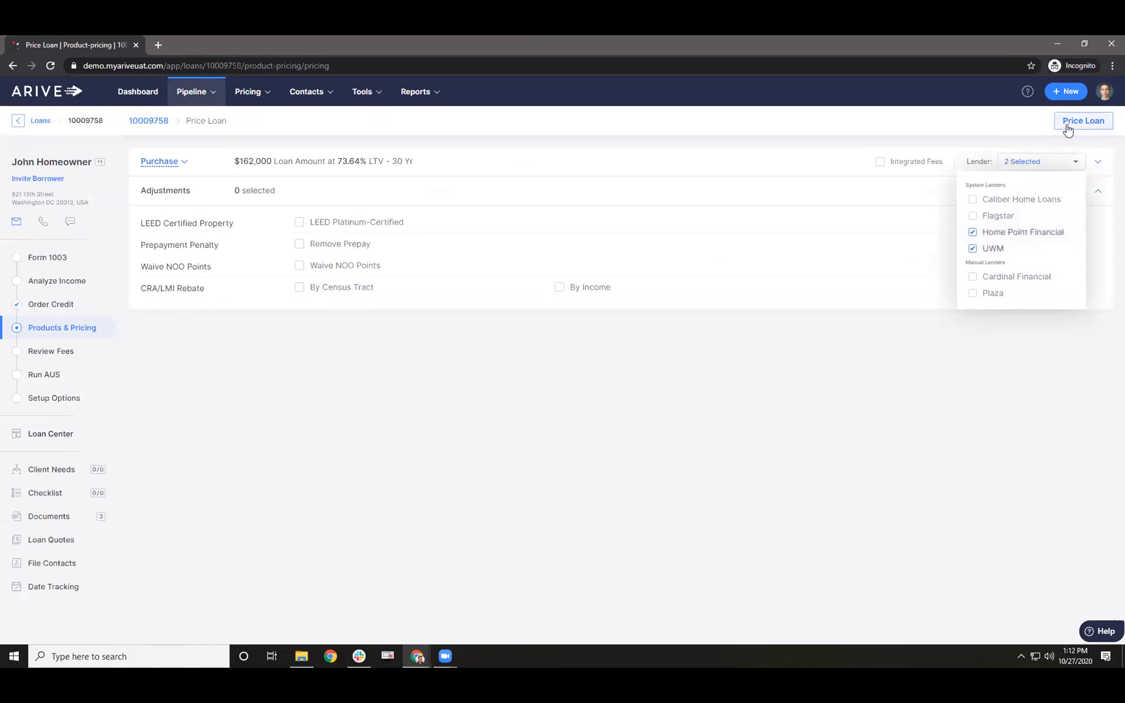
click(795, 168)
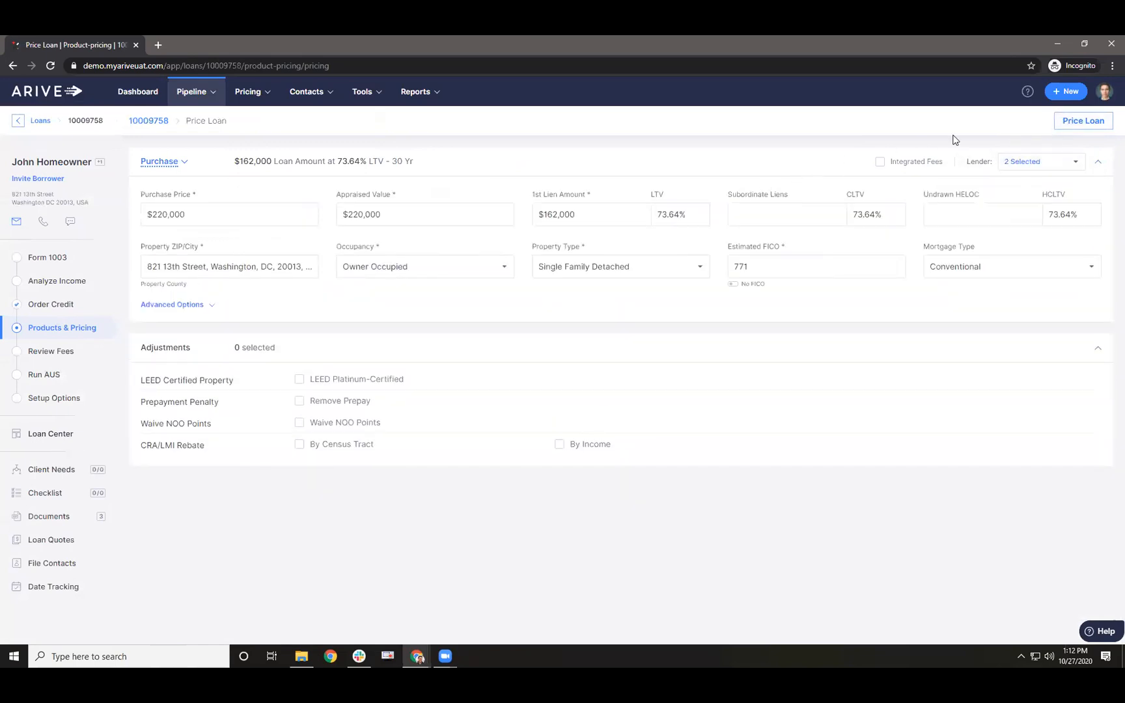
click(1085, 124)
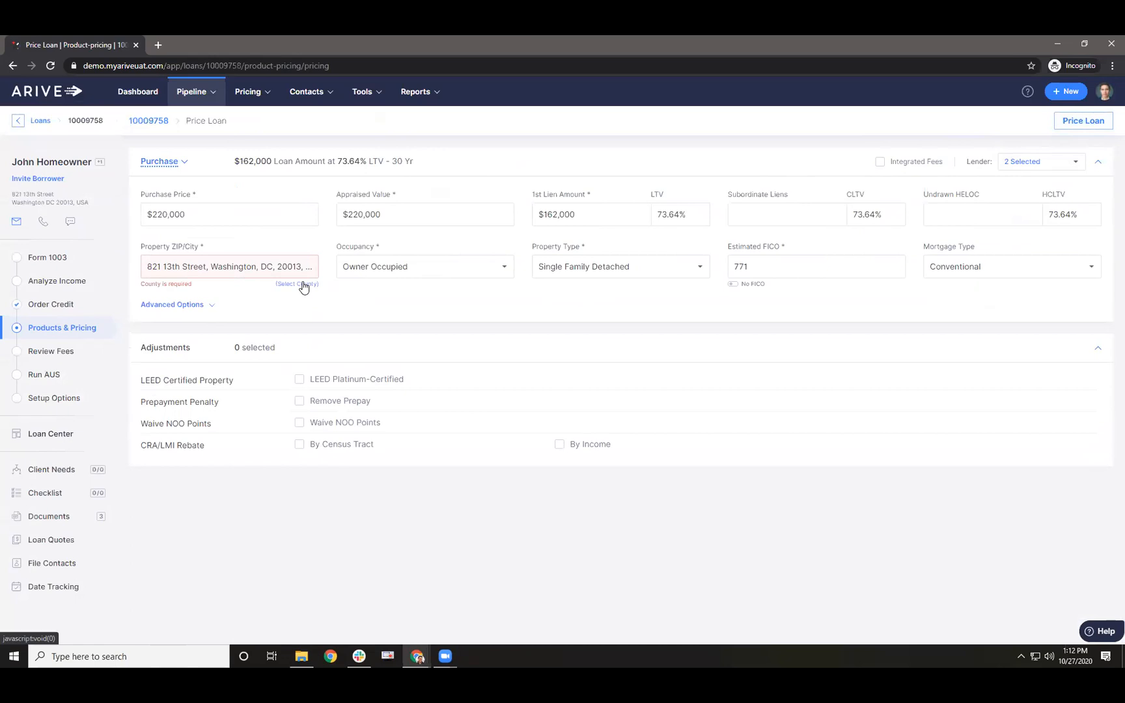
- Replace the subject property address with the York, PA suggestion, save, and confirm all six data points
click(65, 257)
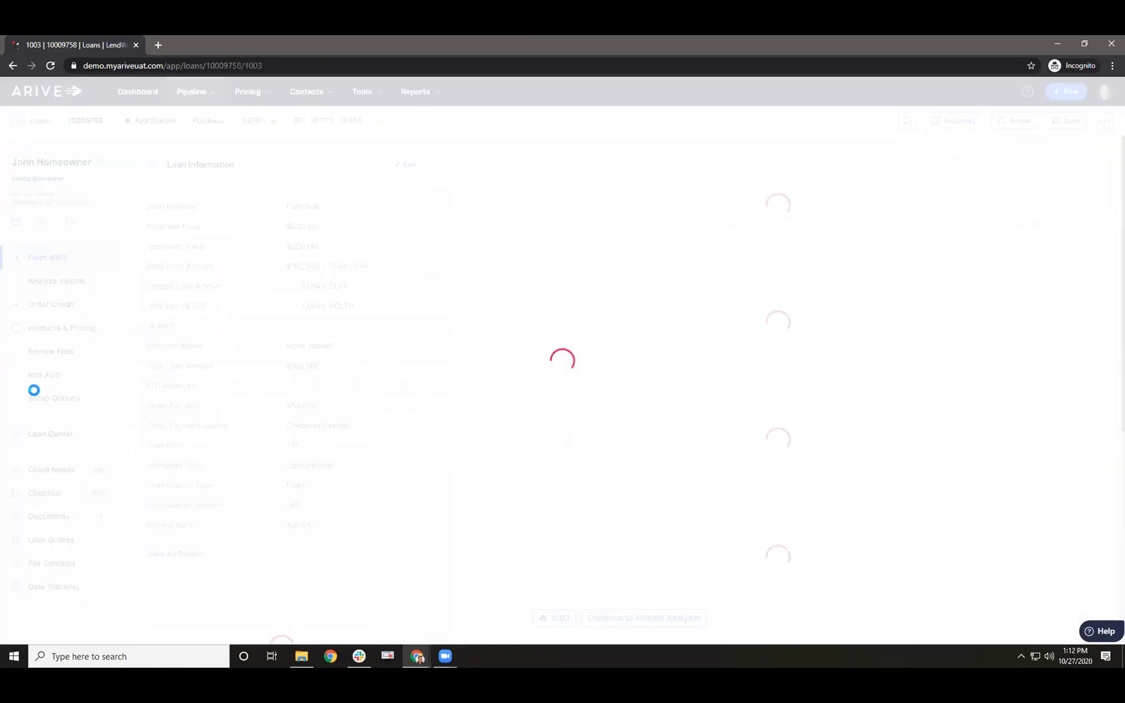
scroll(270, 499, down, 5)
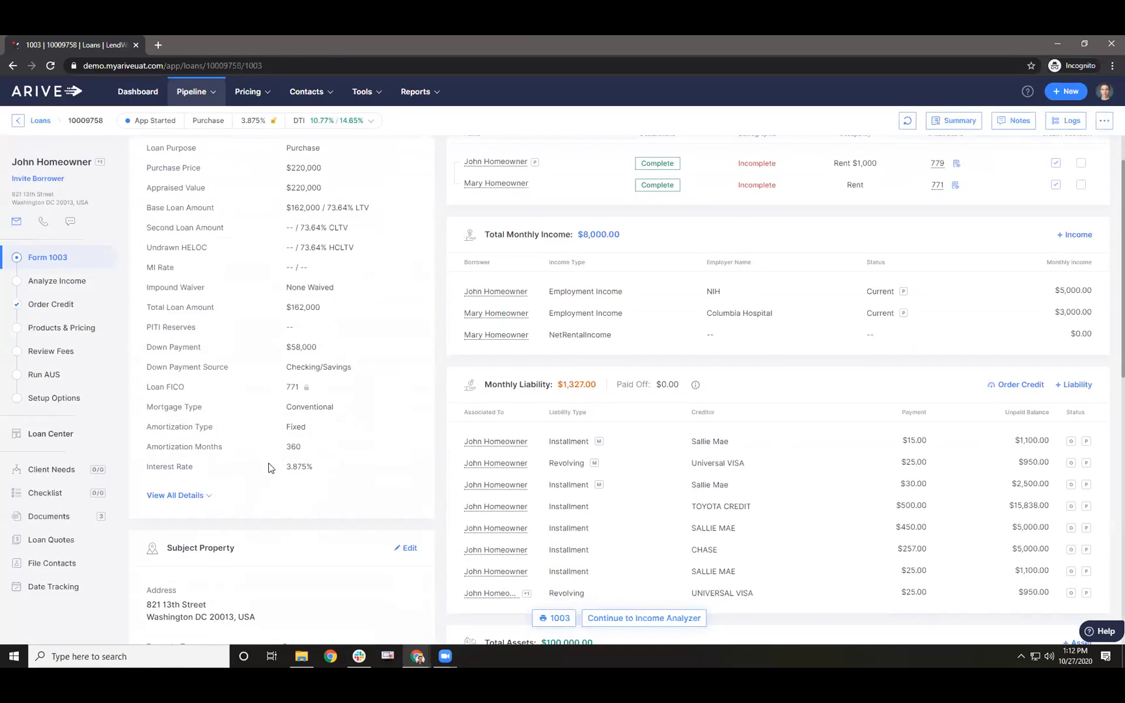
click(405, 313)
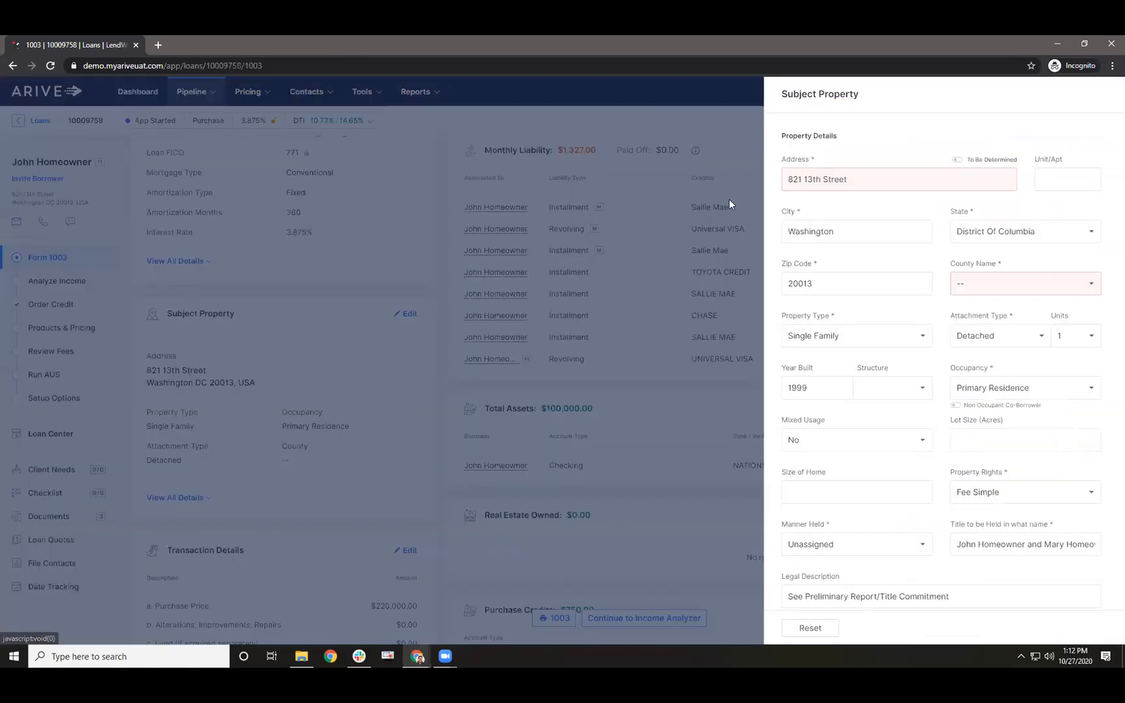
triple_click(725, 179)
text(1 faken)
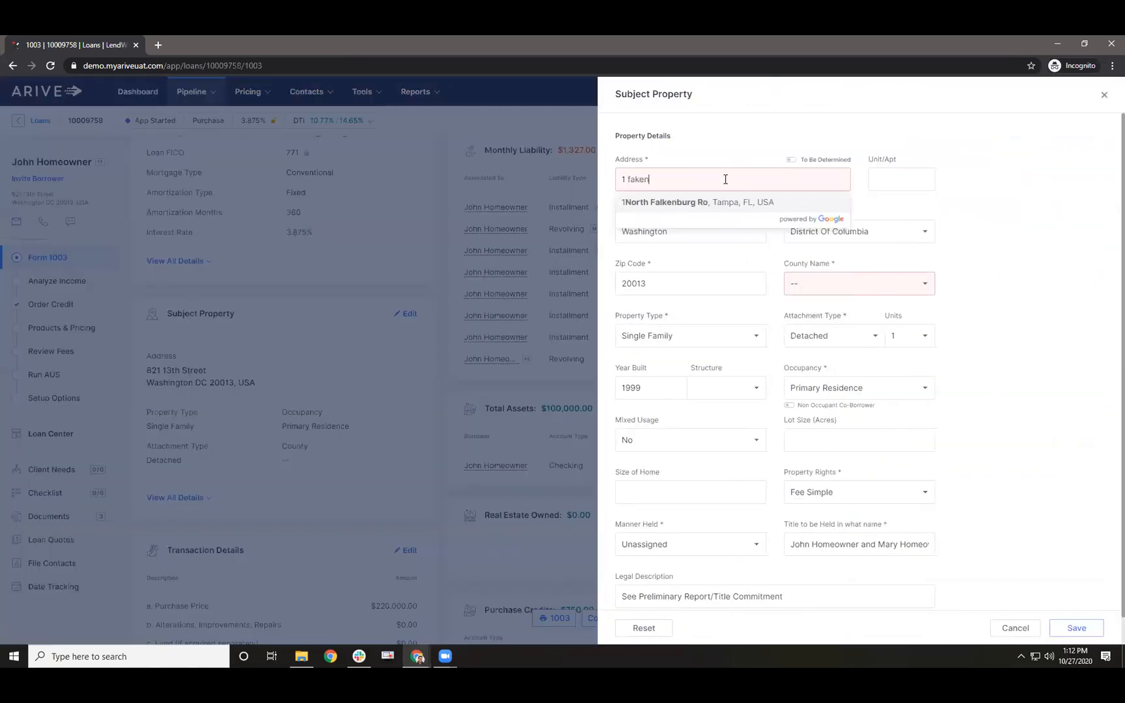
key(BackSpace)
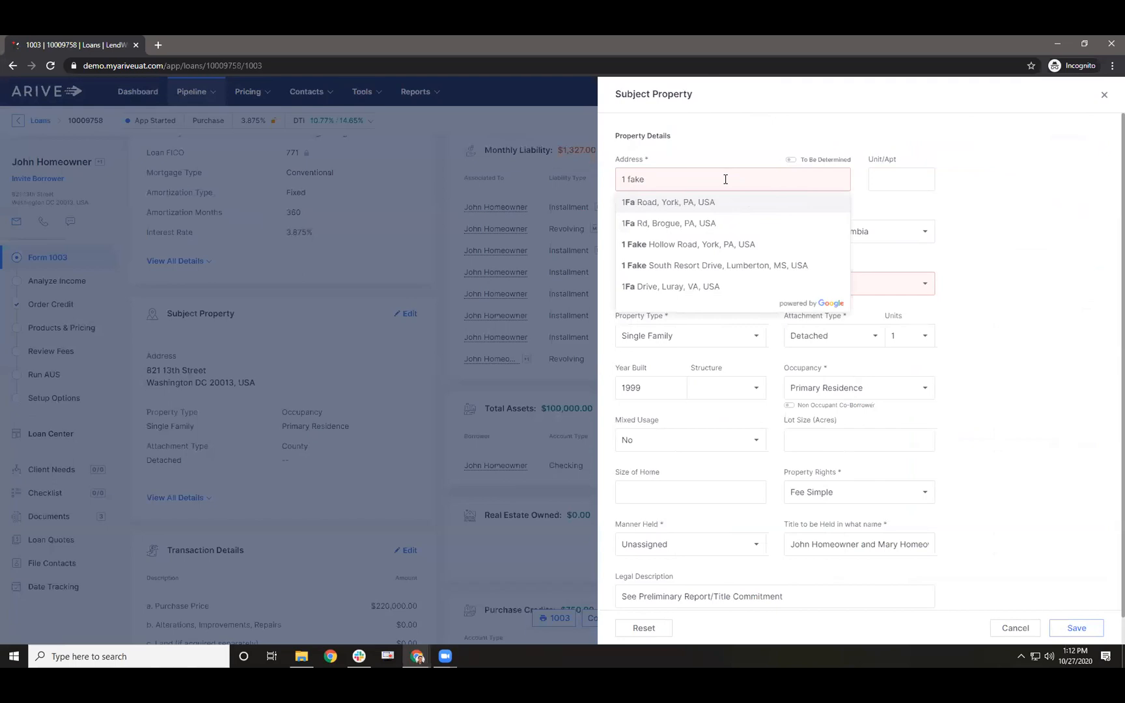
click(681, 242)
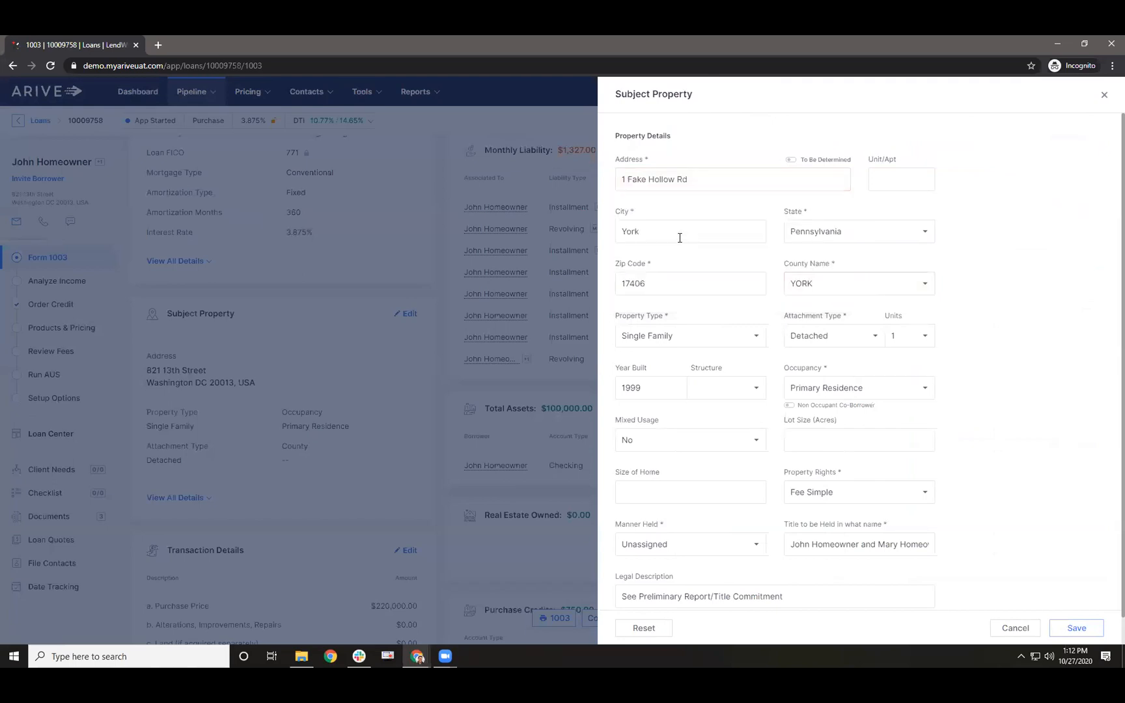
click(1071, 629)
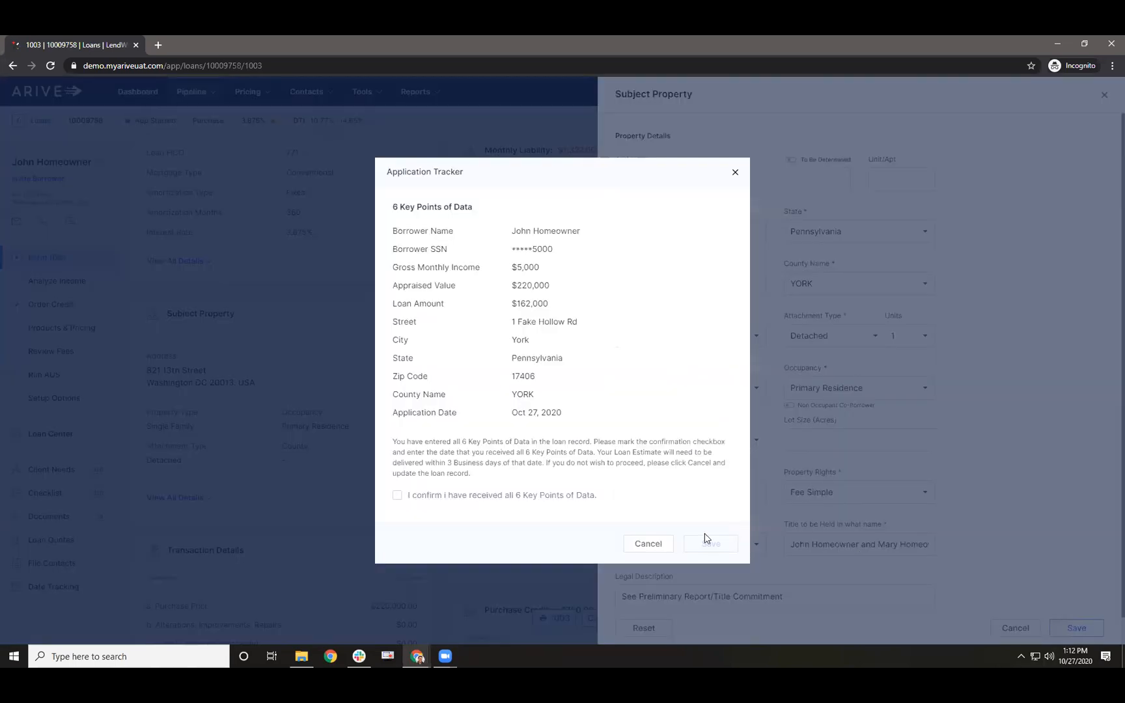
click(442, 498)
click(707, 543)
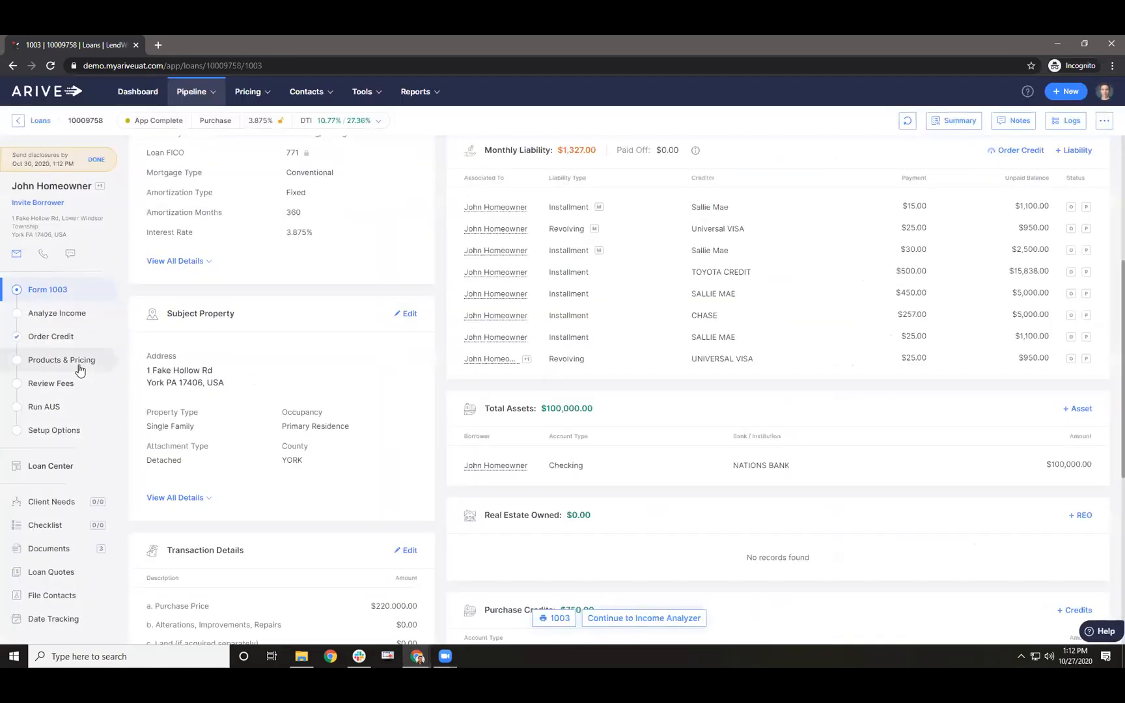
- Price with UWM and Home Point Financial, then apply the top CONV ELITE 30 Year Fixed result at 2.500%
click(69, 359)
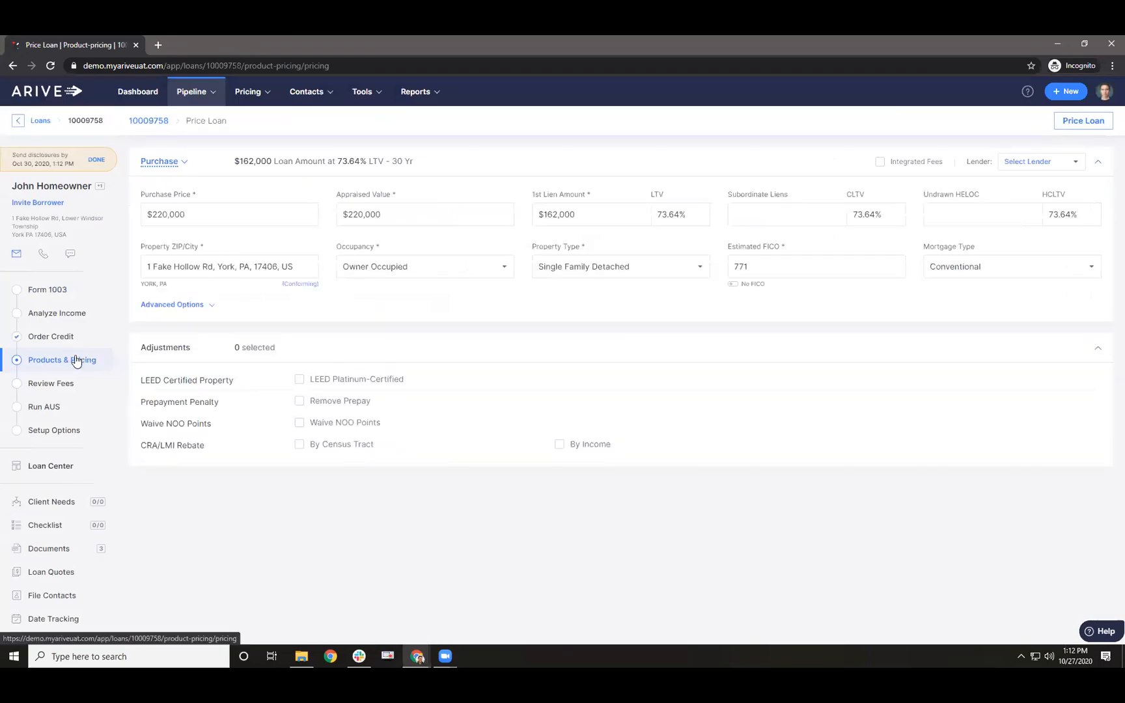
click(1024, 163)
click(997, 250)
click(997, 232)
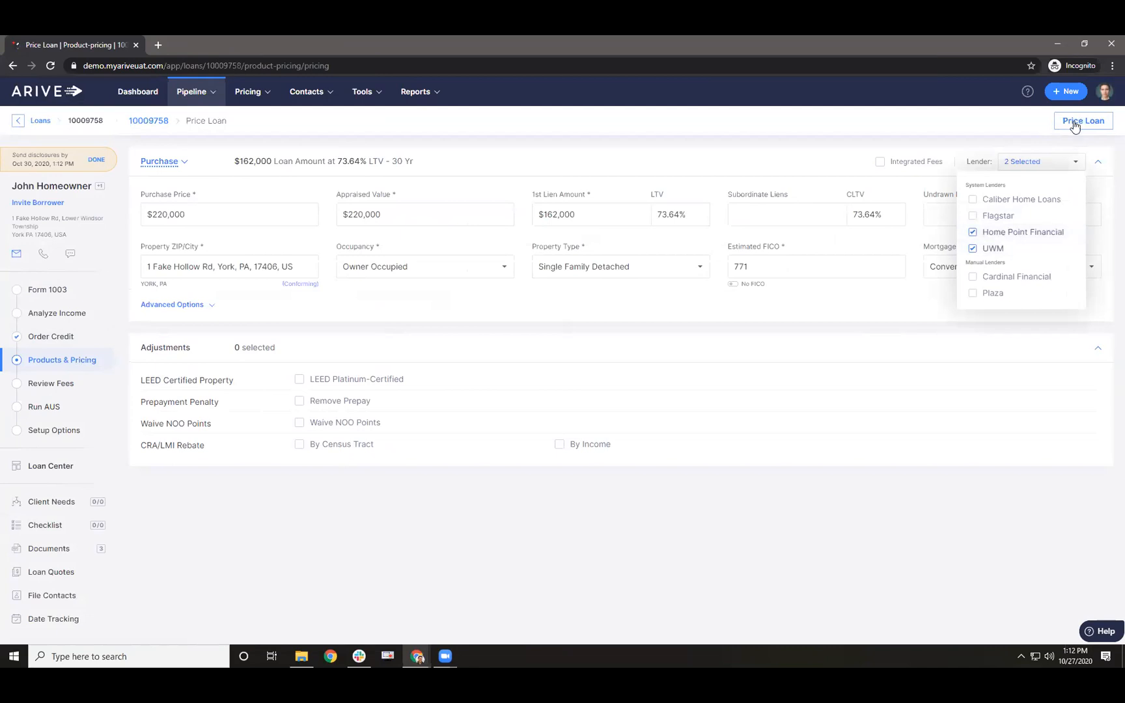
click(1071, 123)
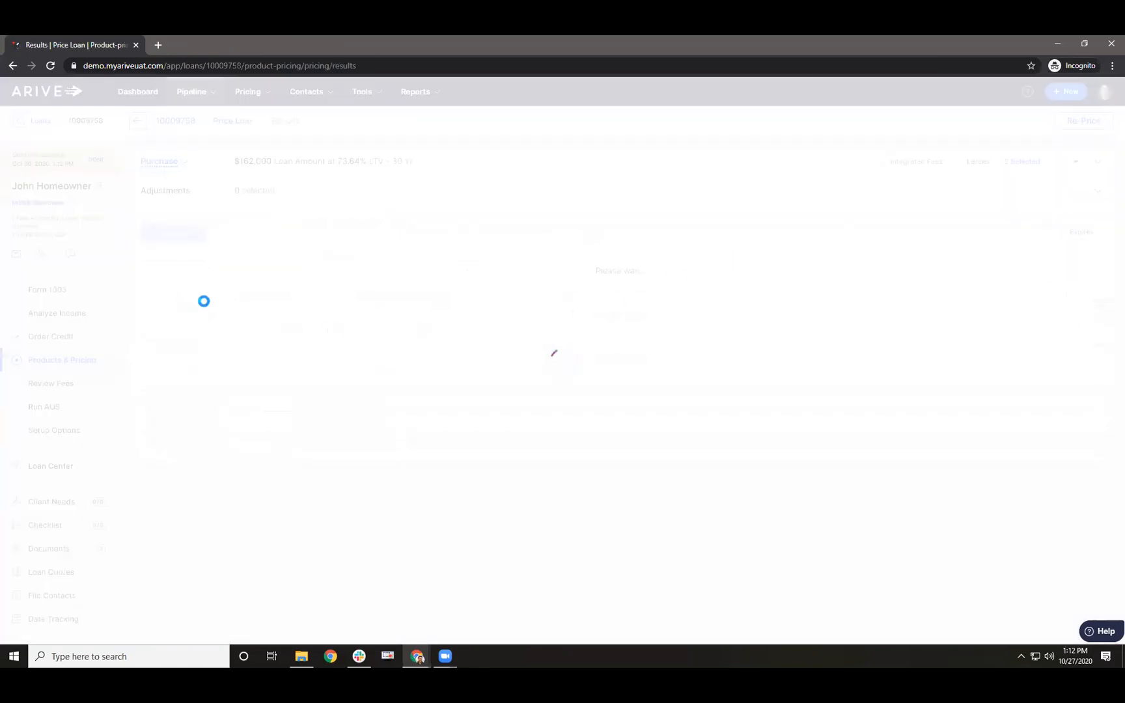
click(1062, 291)
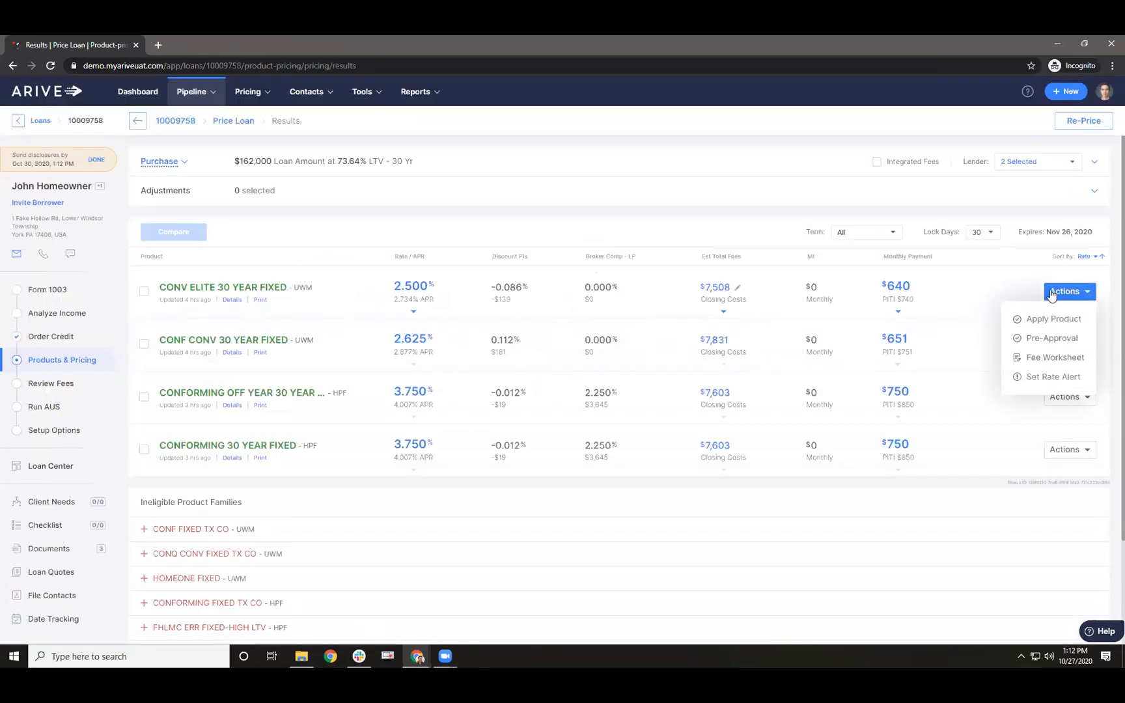
click(1042, 319)
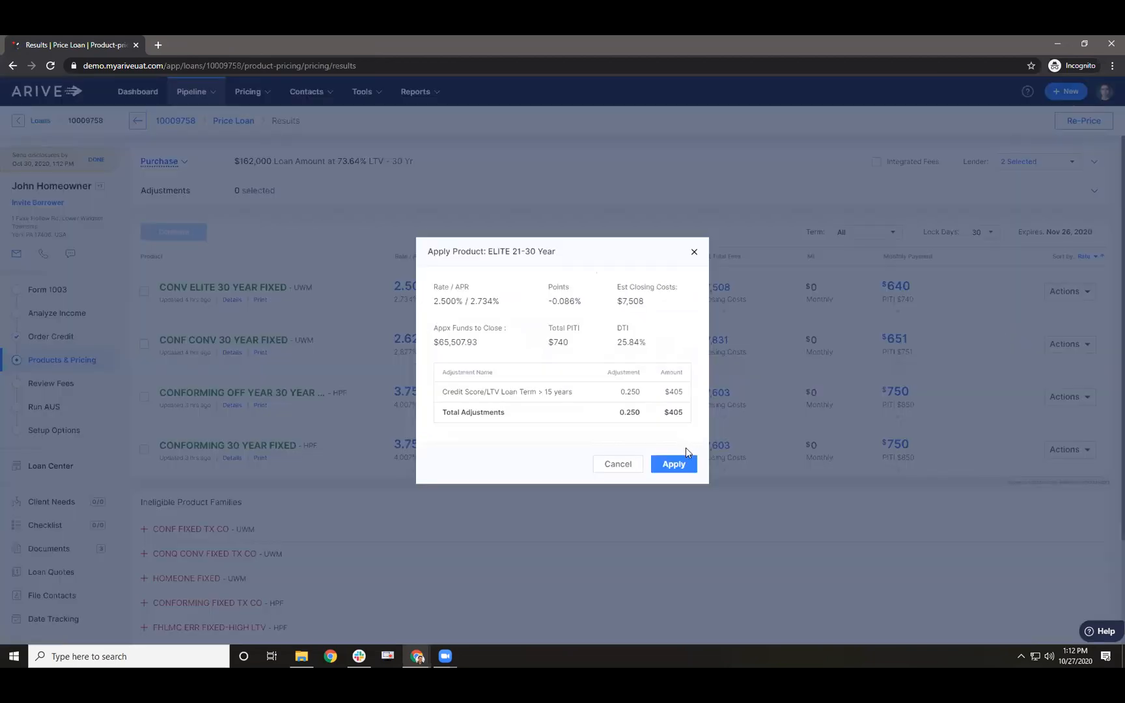
click(674, 465)
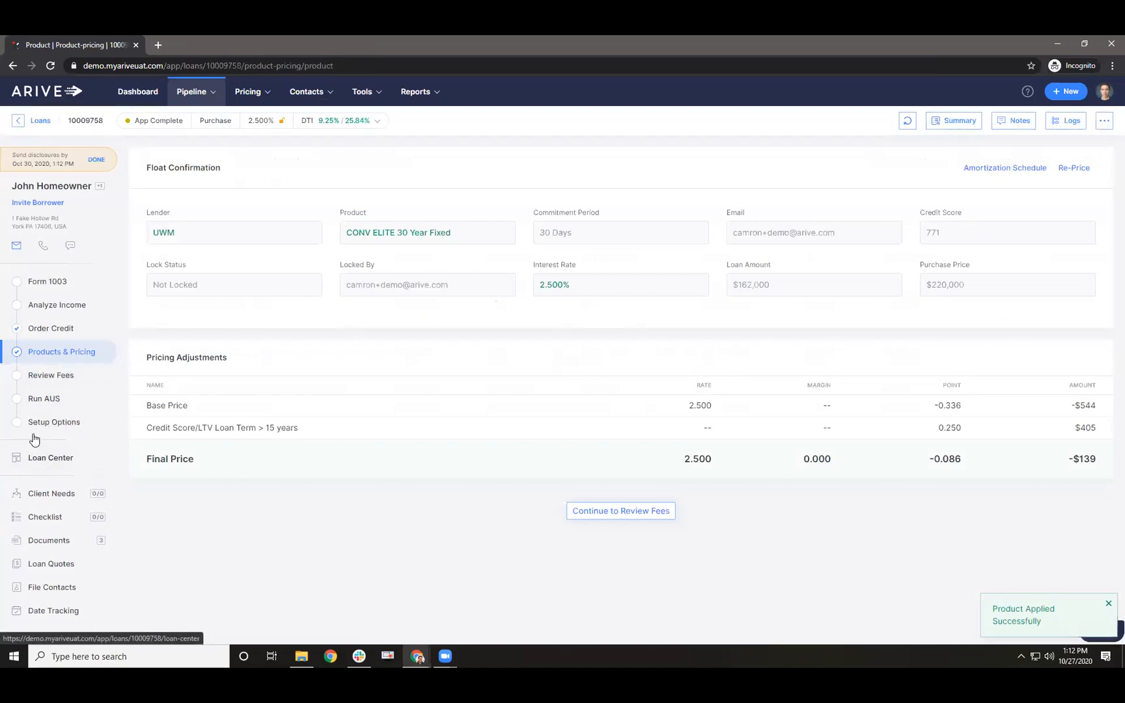
- Record the first borrower's demographics as taken via Internet, declining ethnicity, gender and race
click(36, 398)
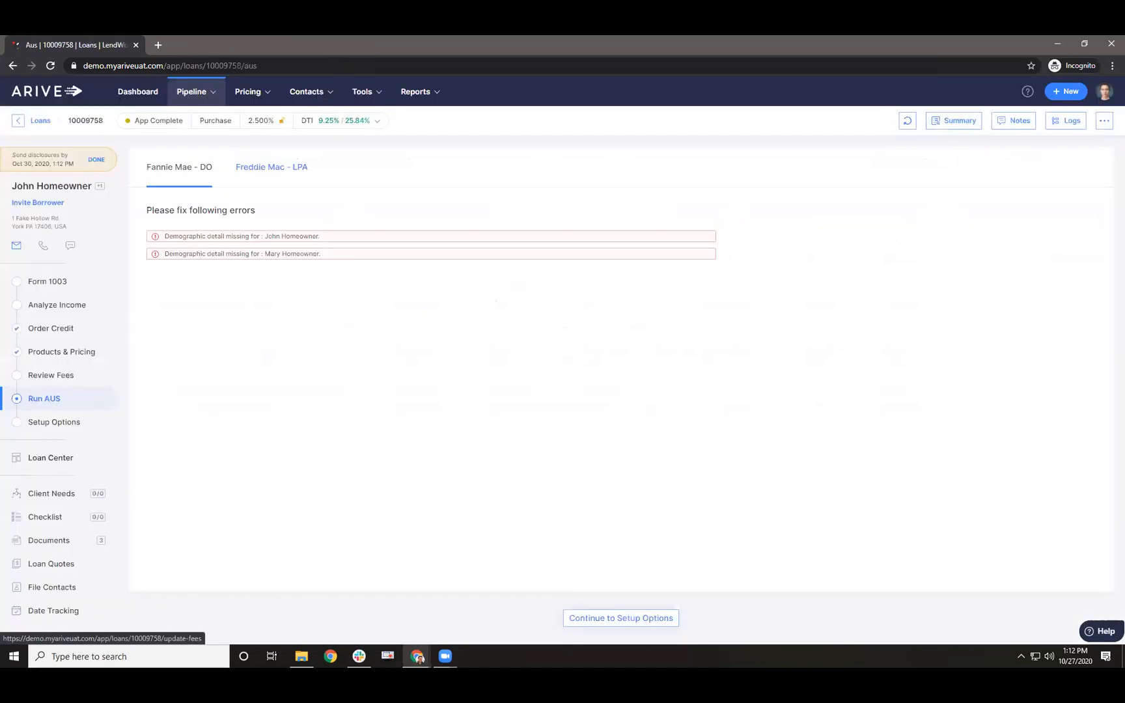
drag(177, 238, 206, 250)
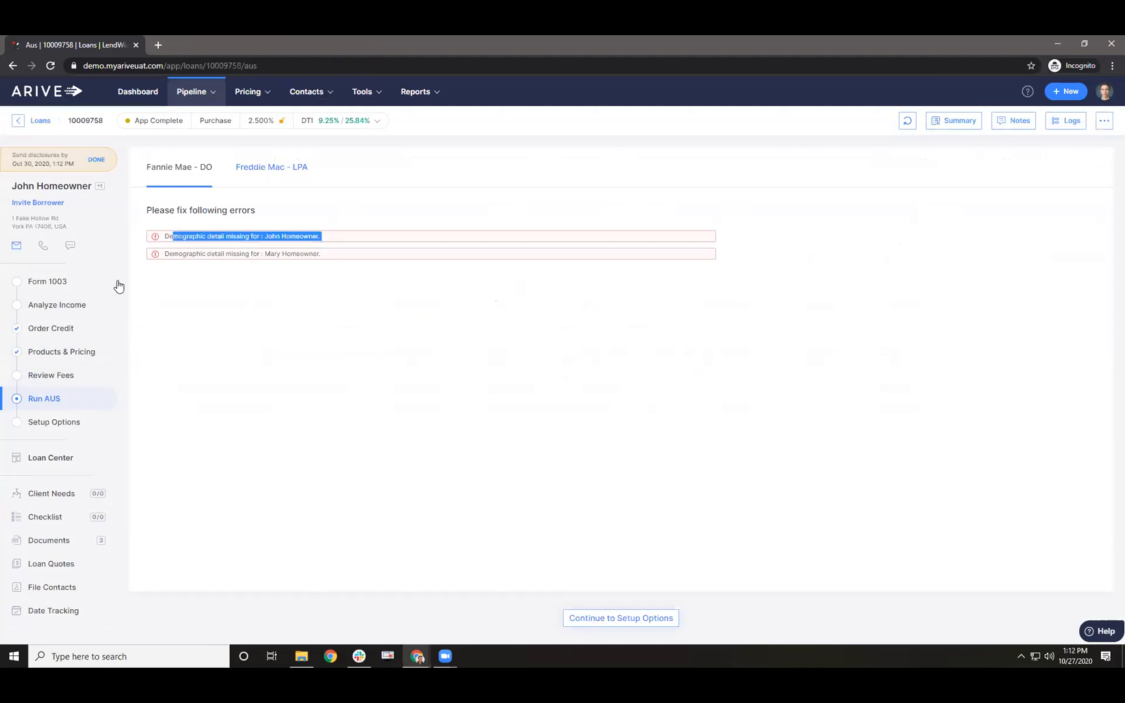
click(71, 281)
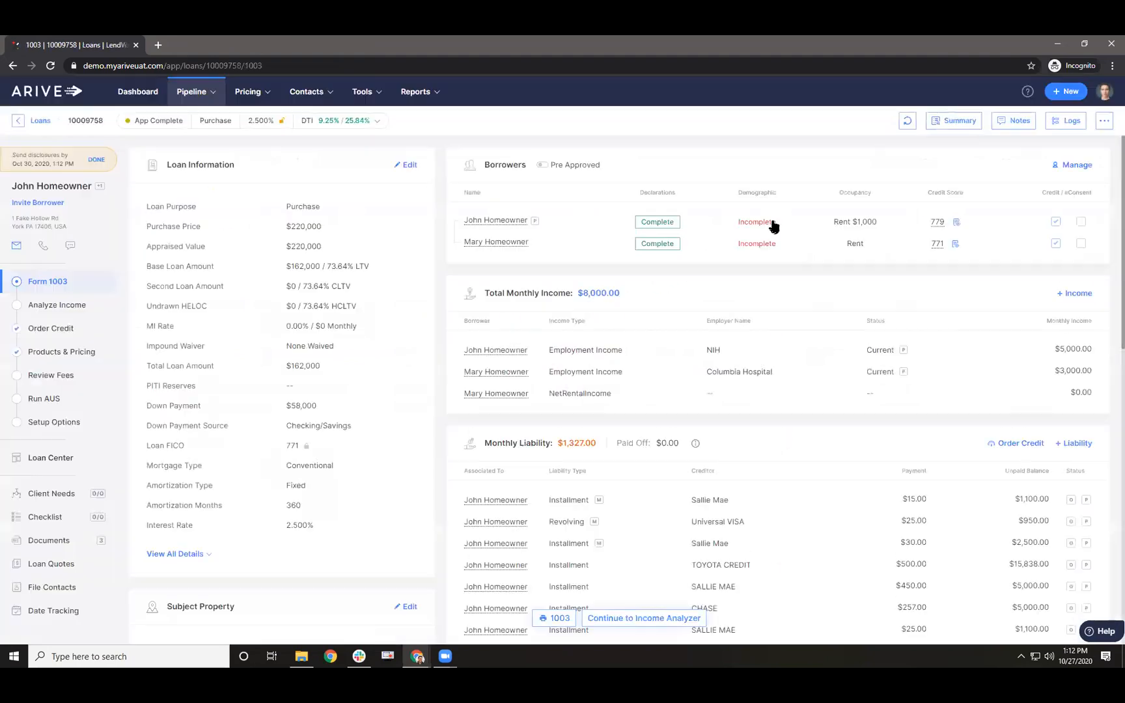
click(770, 222)
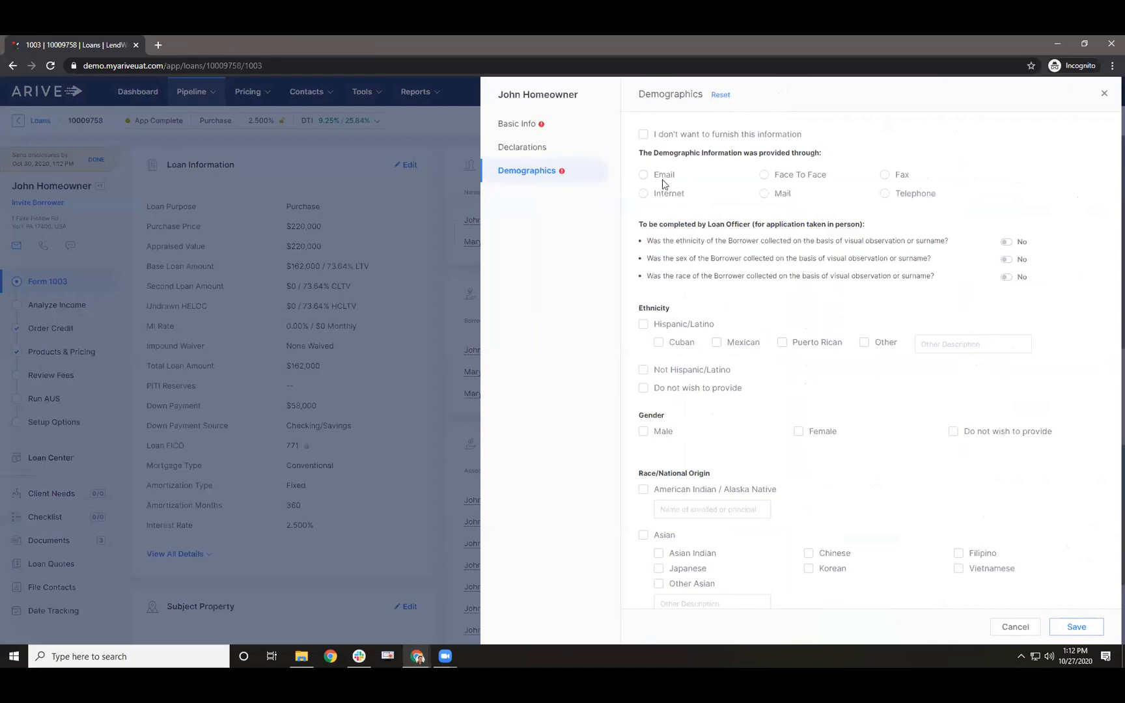
click(644, 195)
drag(691, 389, 695, 389)
click(643, 389)
click(954, 432)
scroll(950, 473, down, 3)
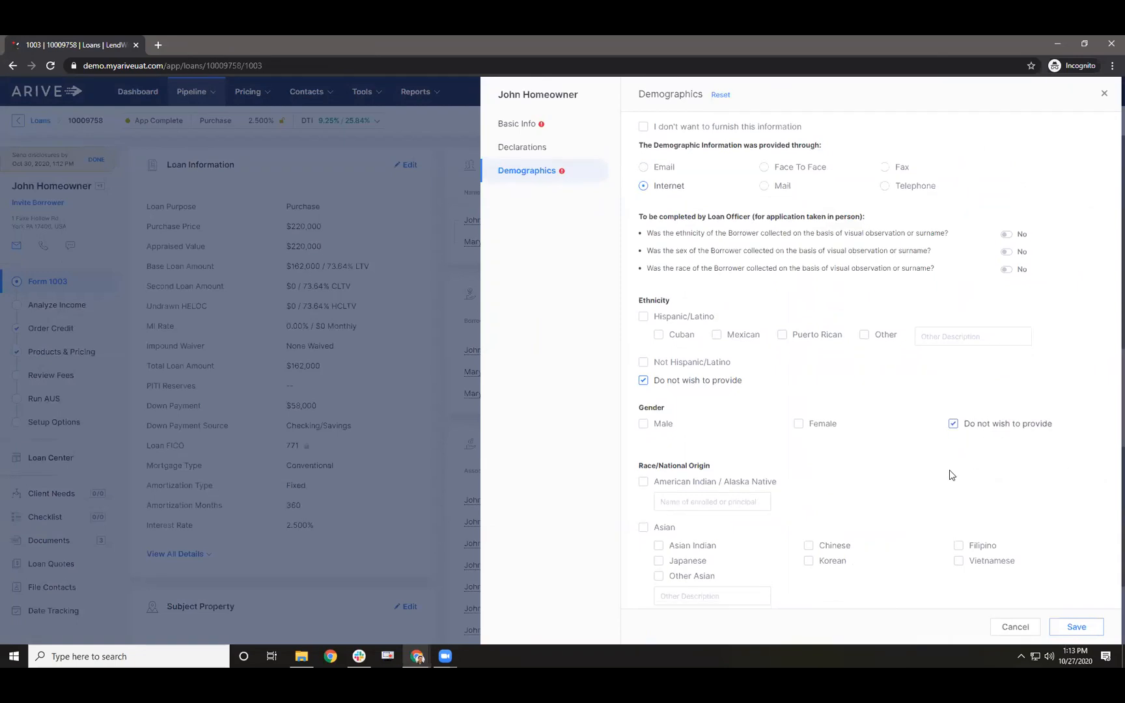
click(643, 511)
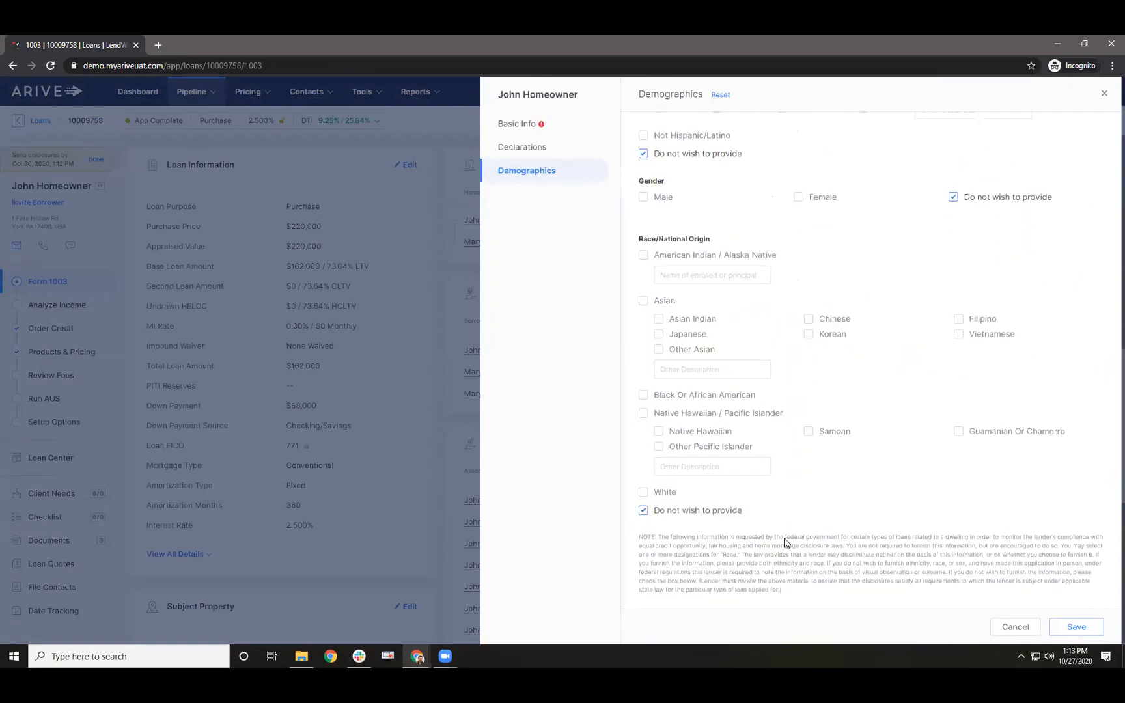
click(1055, 630)
click(668, 402)
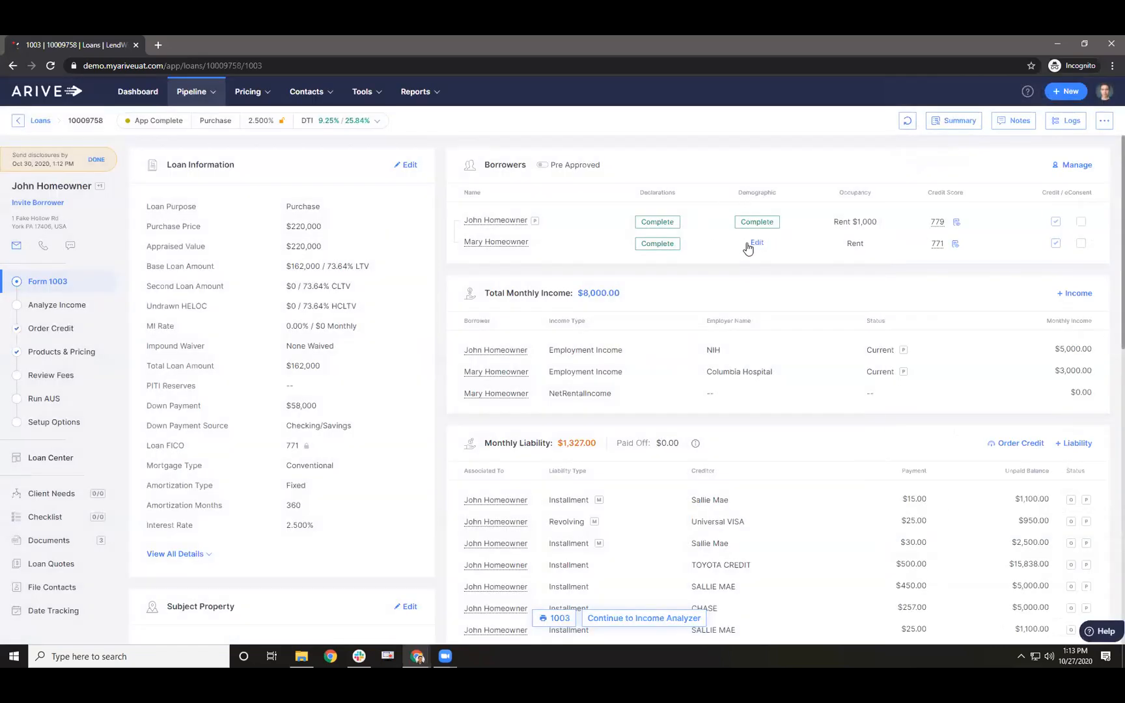
- Record the co-borrower's demographics as taken via Internet, declining ethnicity, gender and race
click(756, 244)
scroll(723, 362, down, 4)
scroll(722, 358, up, 5)
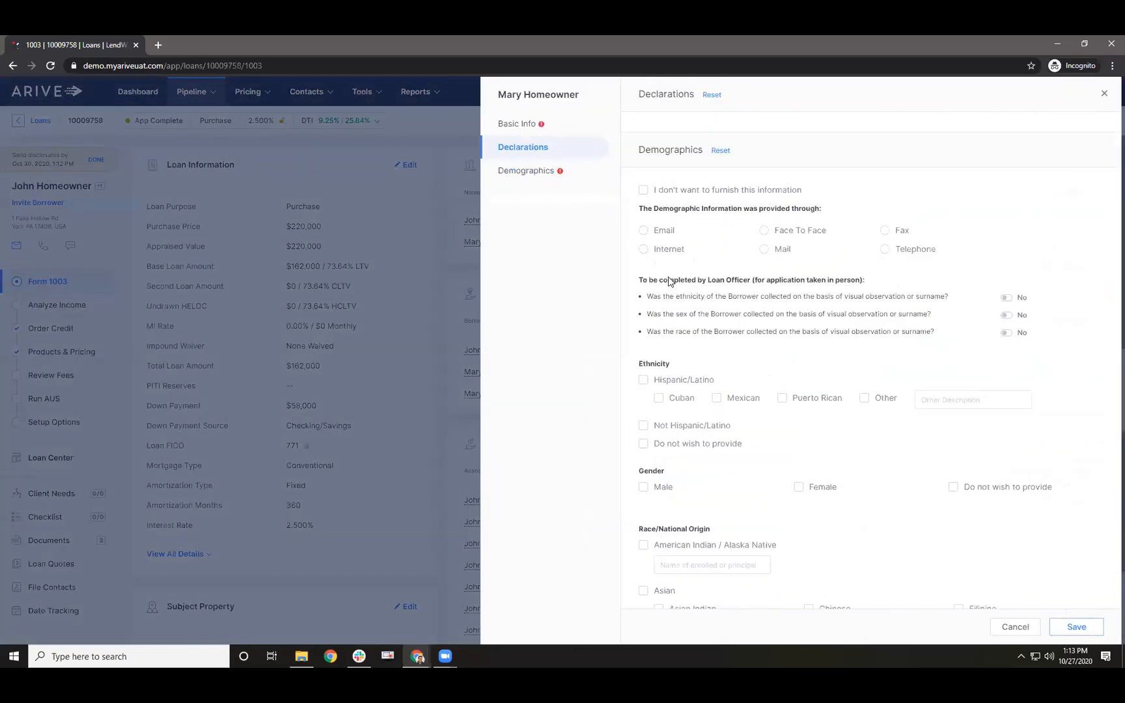
click(648, 253)
scroll(822, 326, down, 2)
click(657, 327)
click(997, 370)
scroll(677, 540, down, 3)
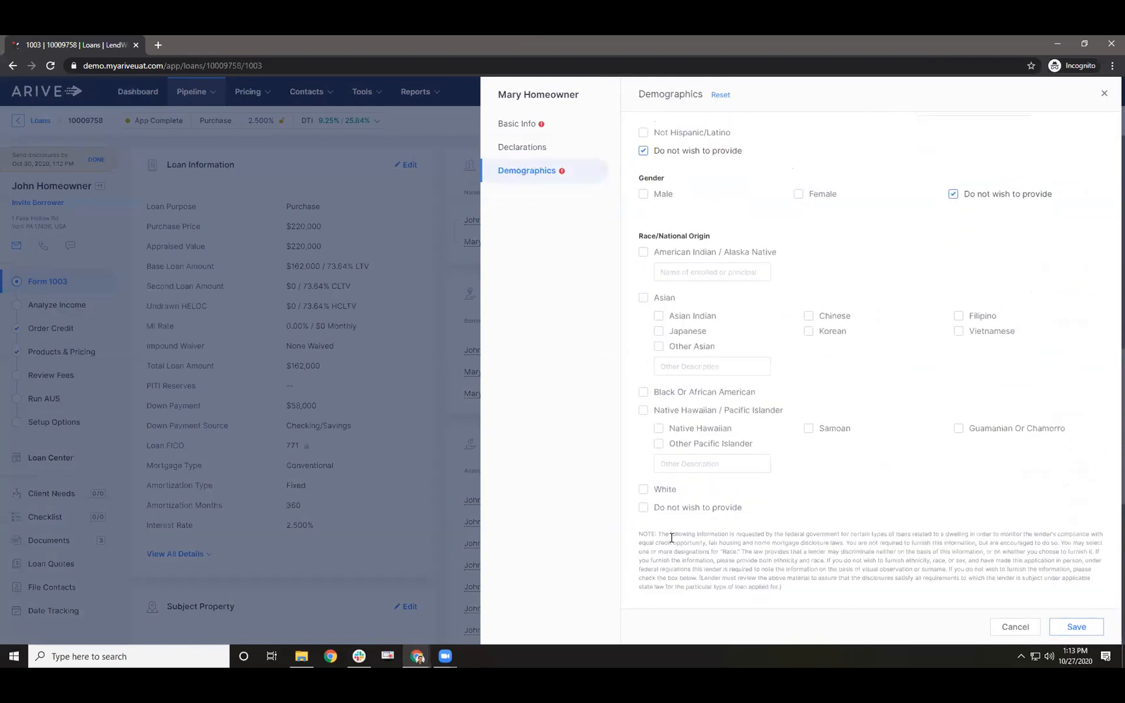
click(664, 514)
click(1061, 624)
click(659, 398)
- Save the Review Fees page and set the AUS case ID to New Case
click(52, 373)
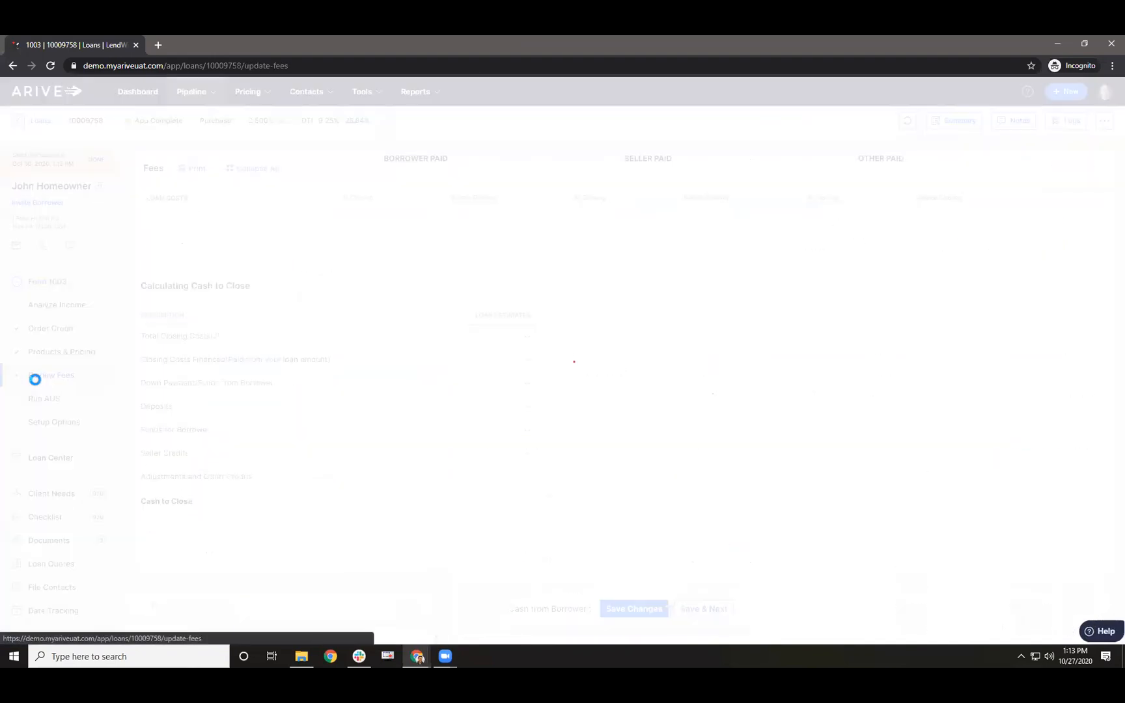
click(703, 610)
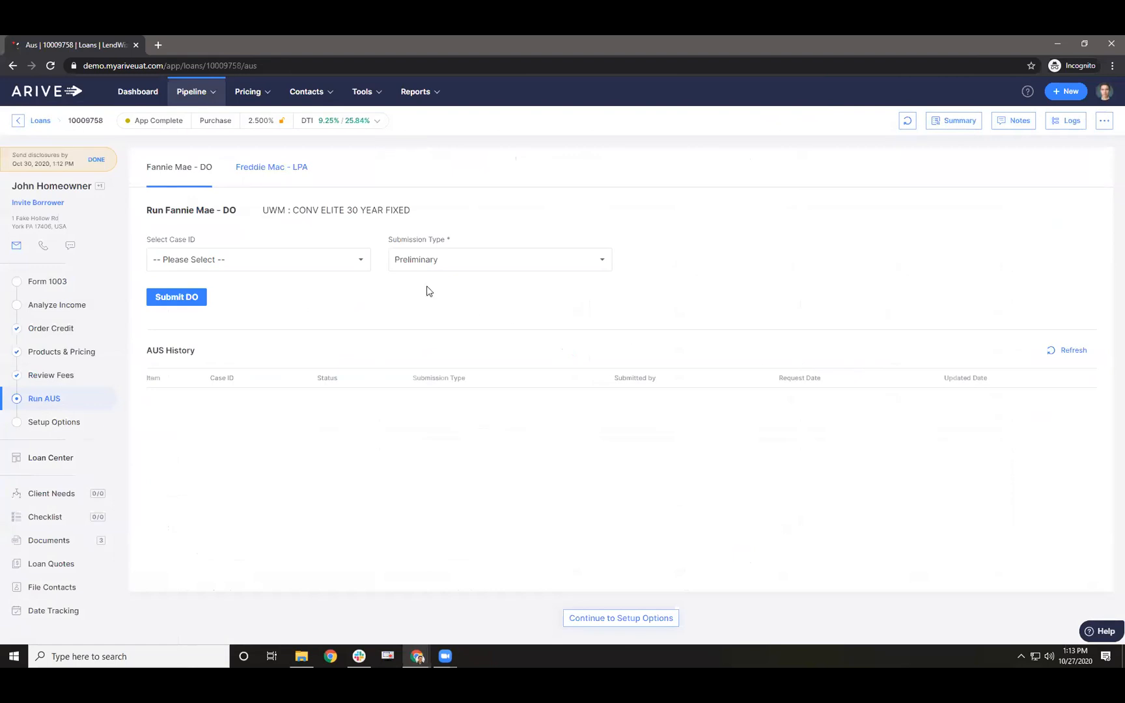
click(327, 266)
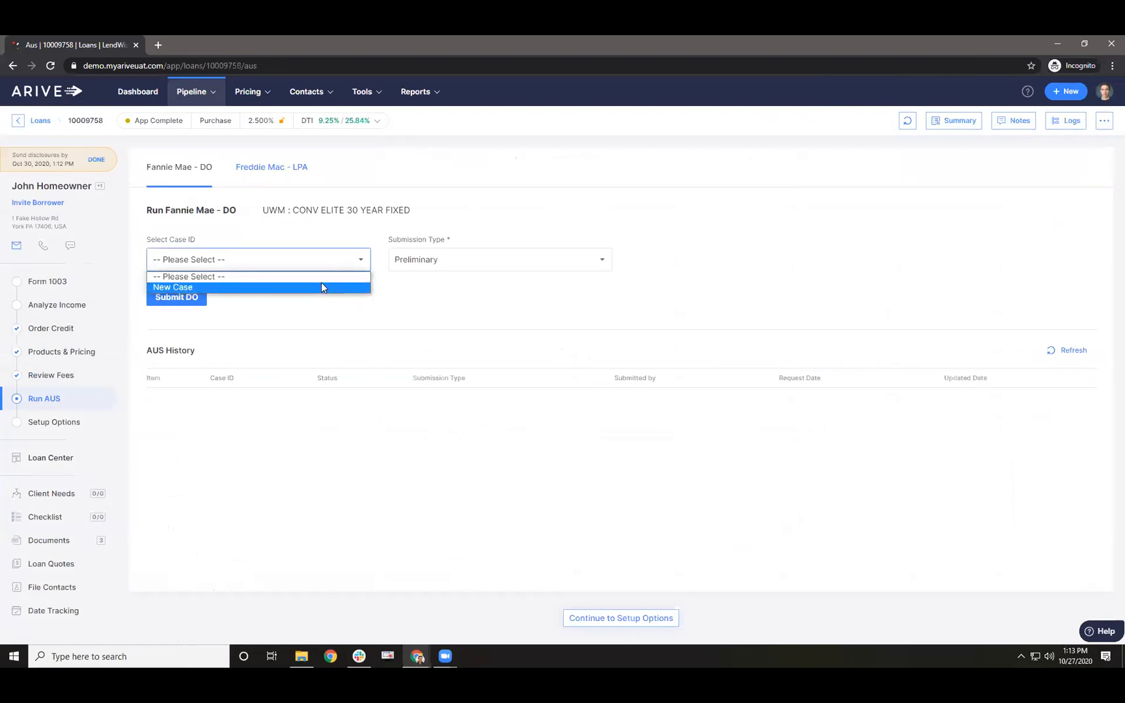
click(324, 287)
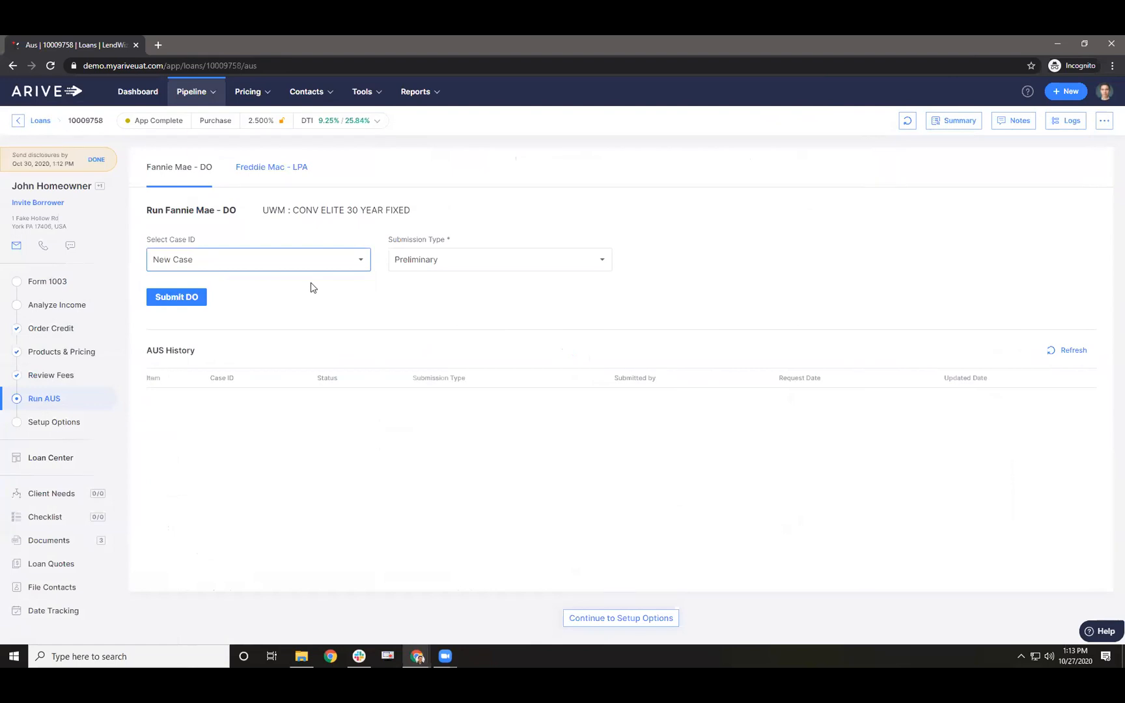
click(278, 260)
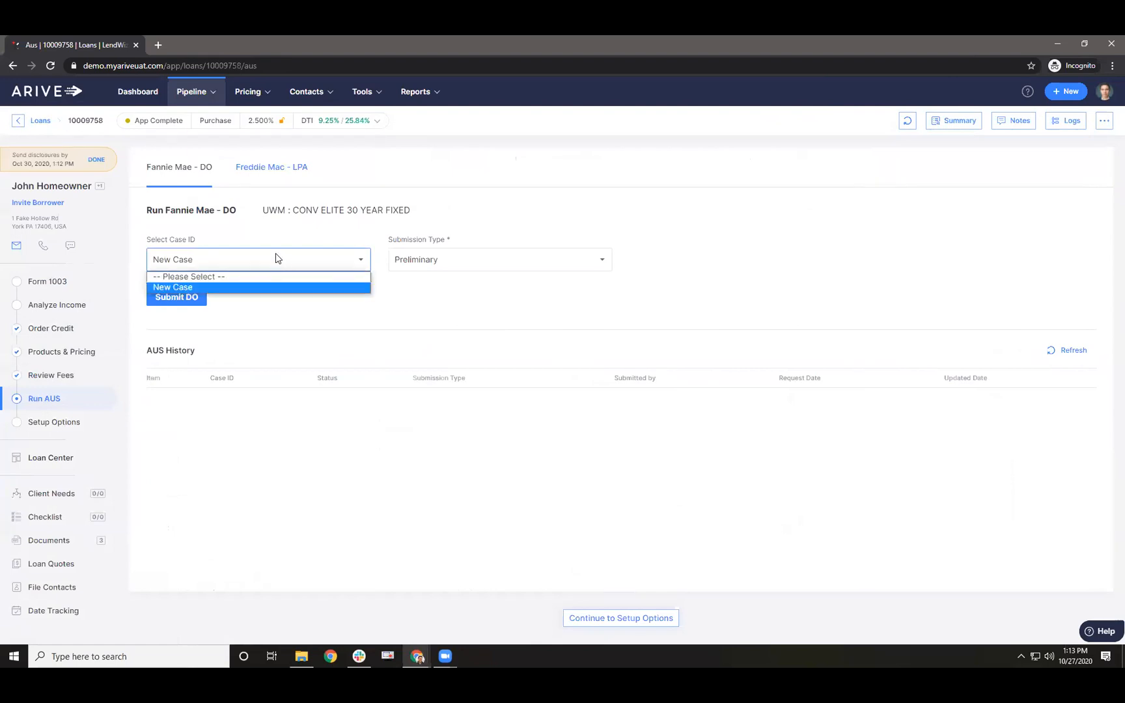
click(234, 288)
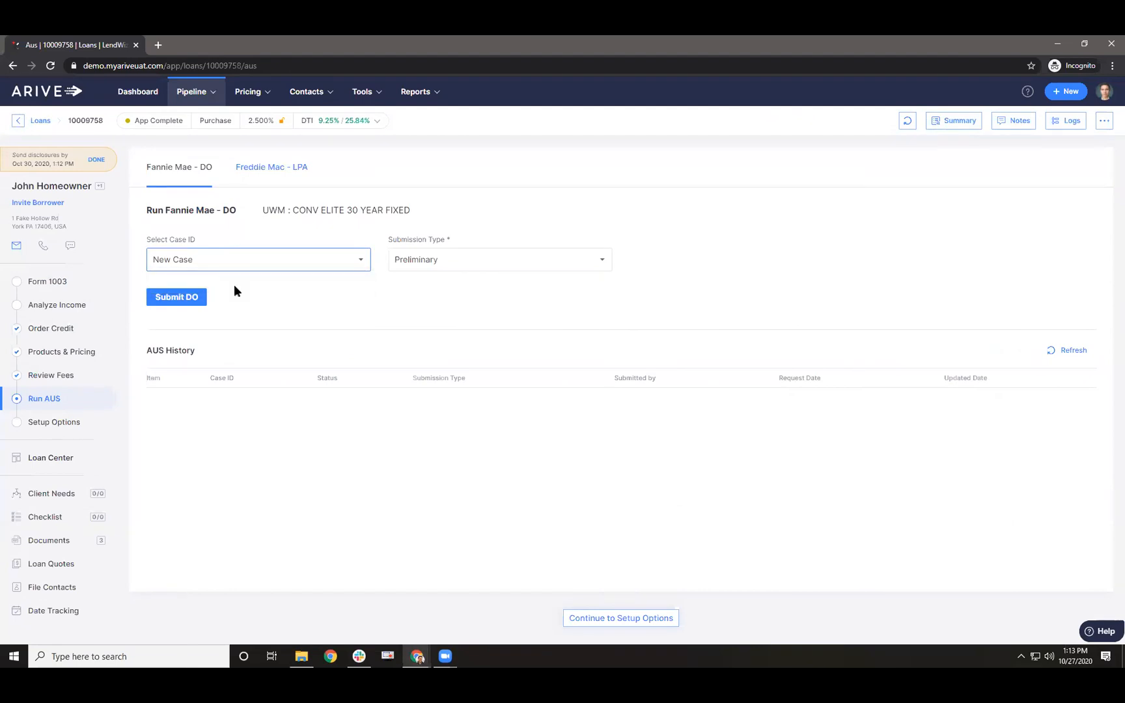
- Set the submission type to Preliminary and submit the loan to Fannie Mae DO
click(411, 262)
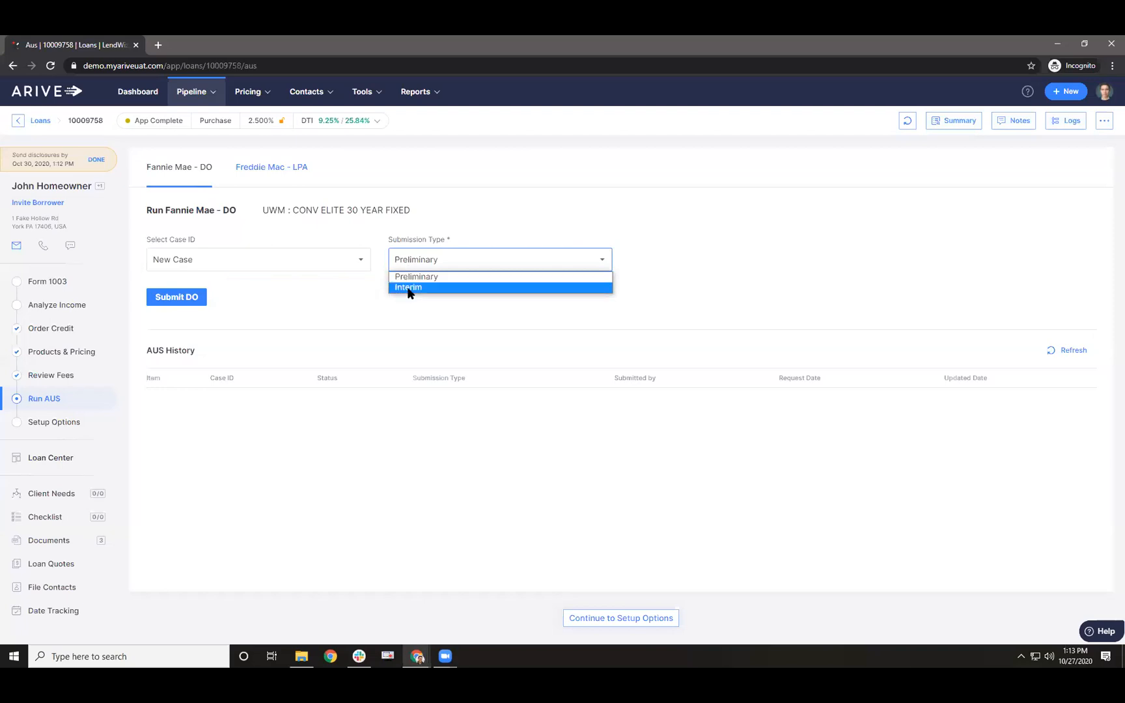
click(410, 278)
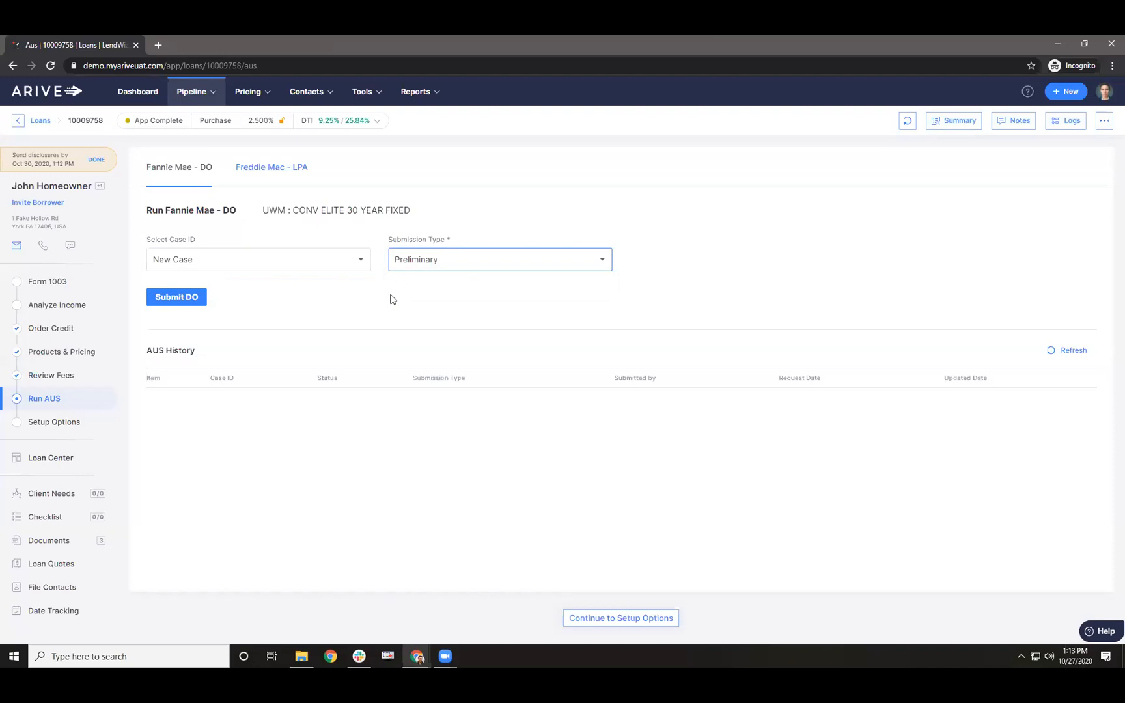
click(434, 264)
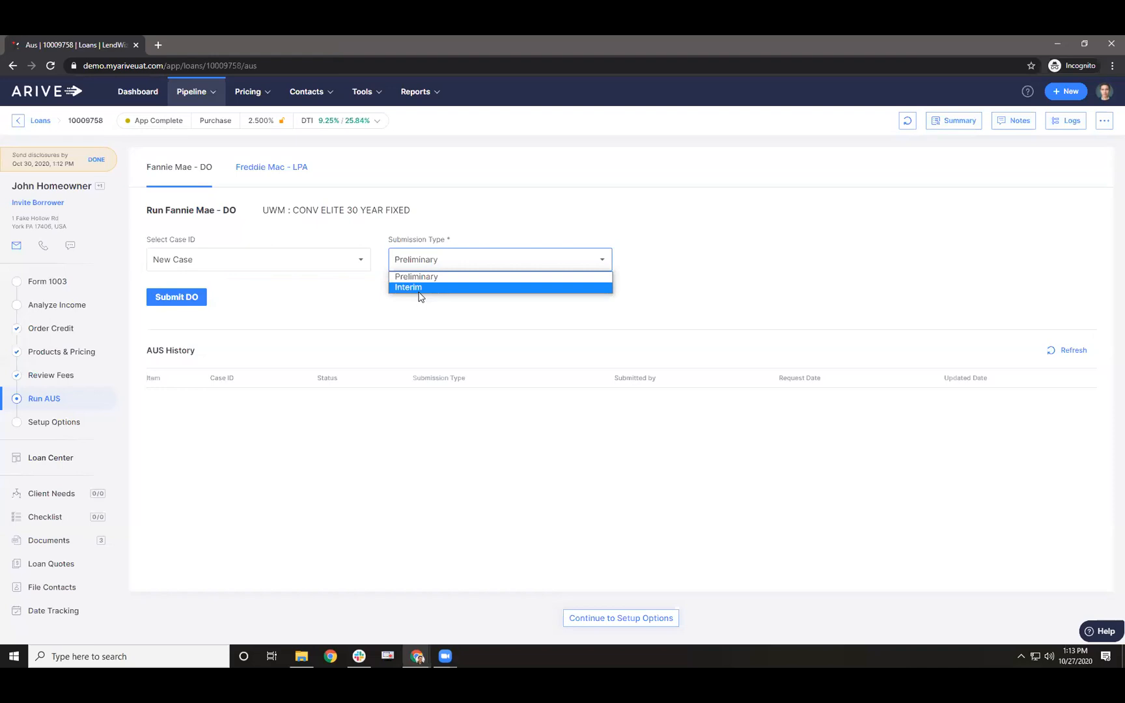
click(407, 278)
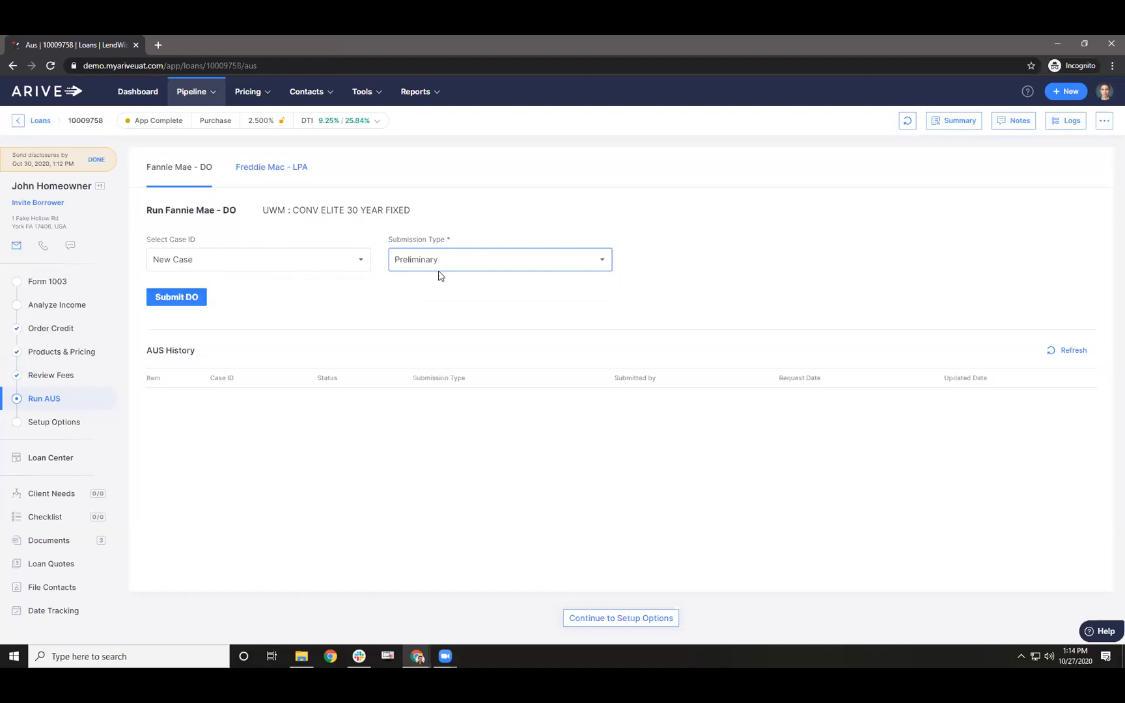
click(191, 299)
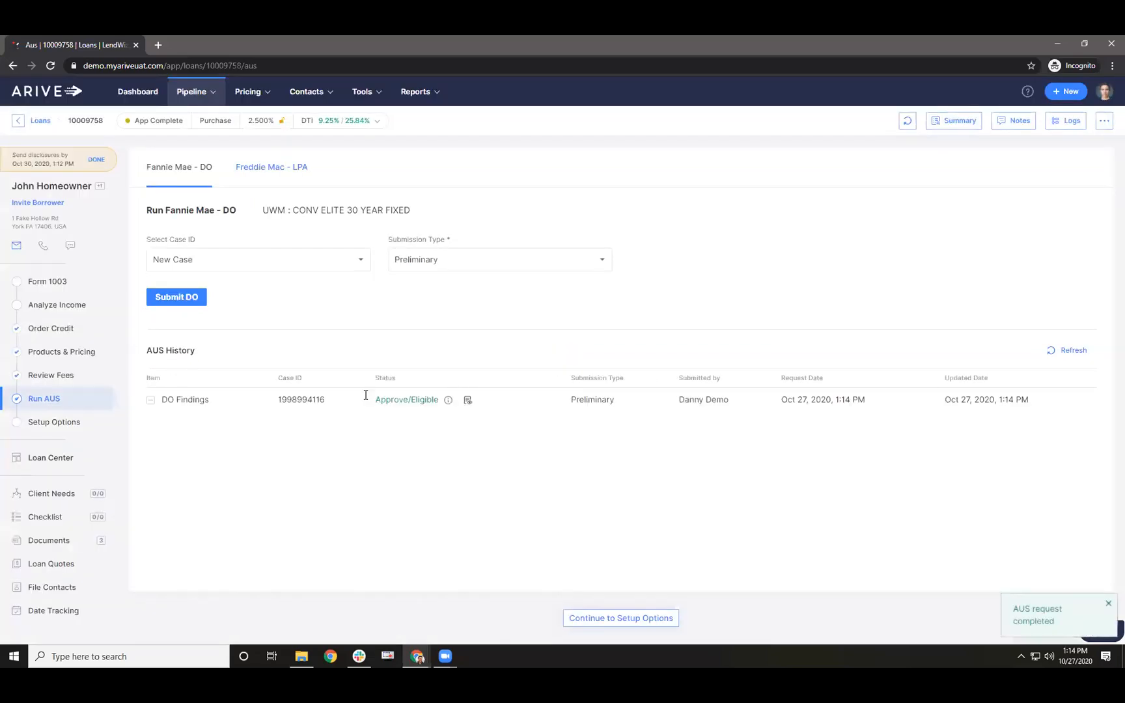
- Open the Approve/Eligible DO findings report, read through its approval conditions, and close it
drag(378, 402, 427, 400)
click(467, 399)
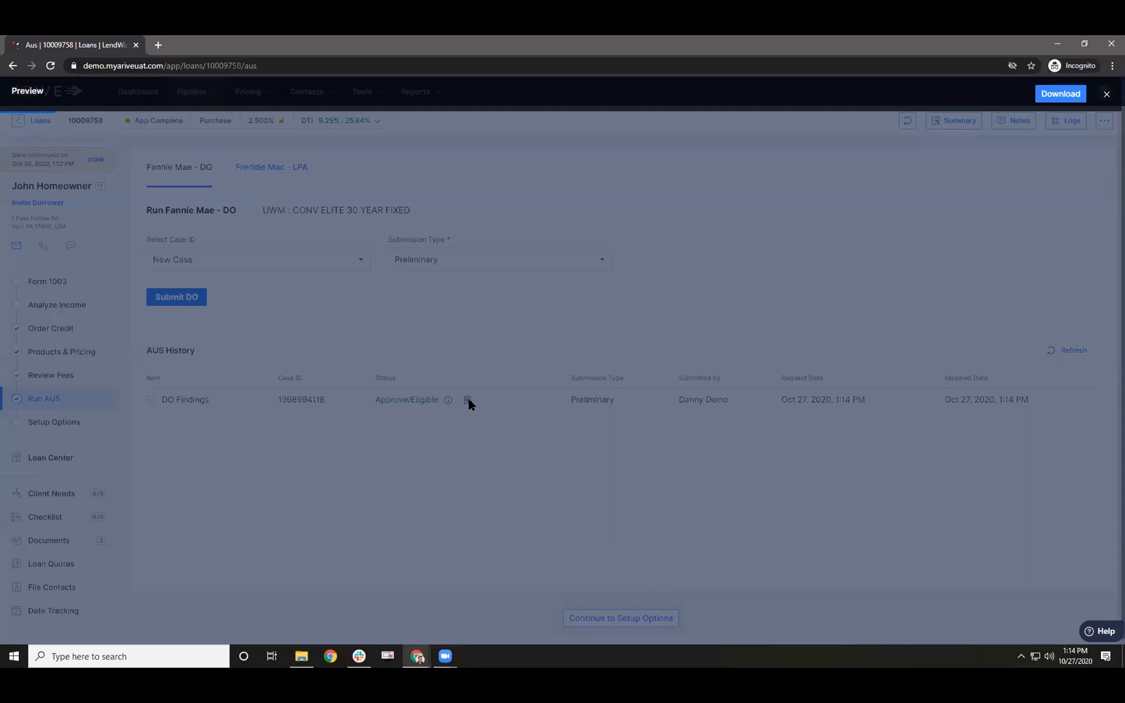
scroll(435, 291, down, 8)
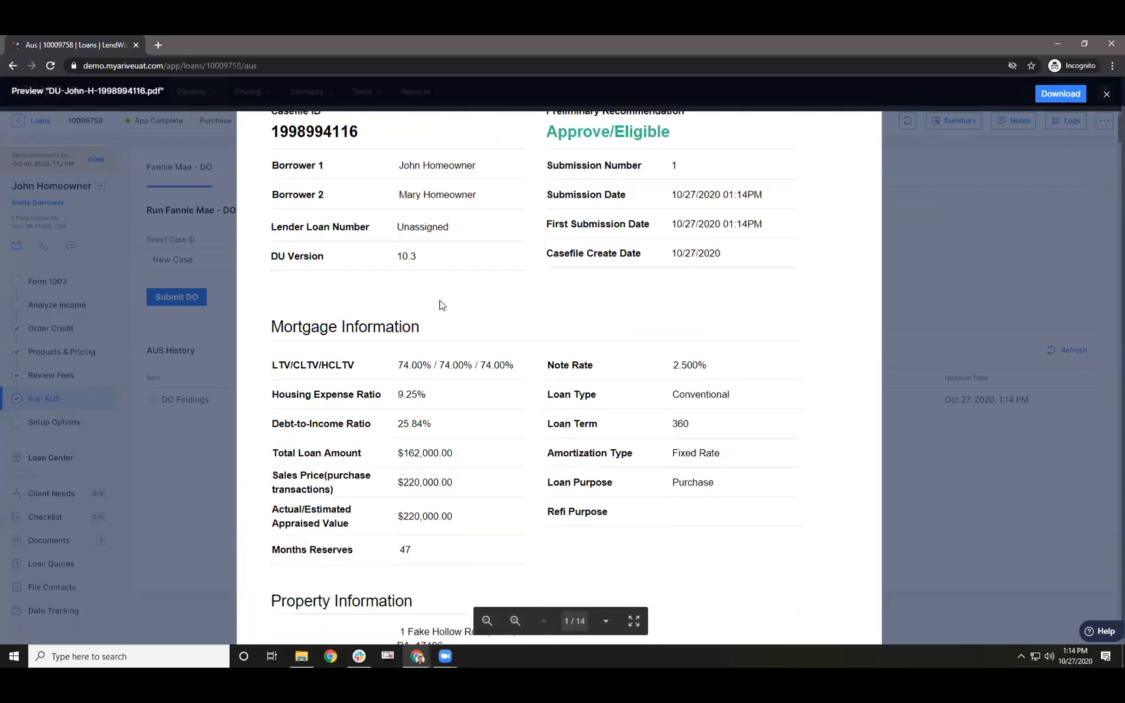
scroll(438, 326, down, 3)
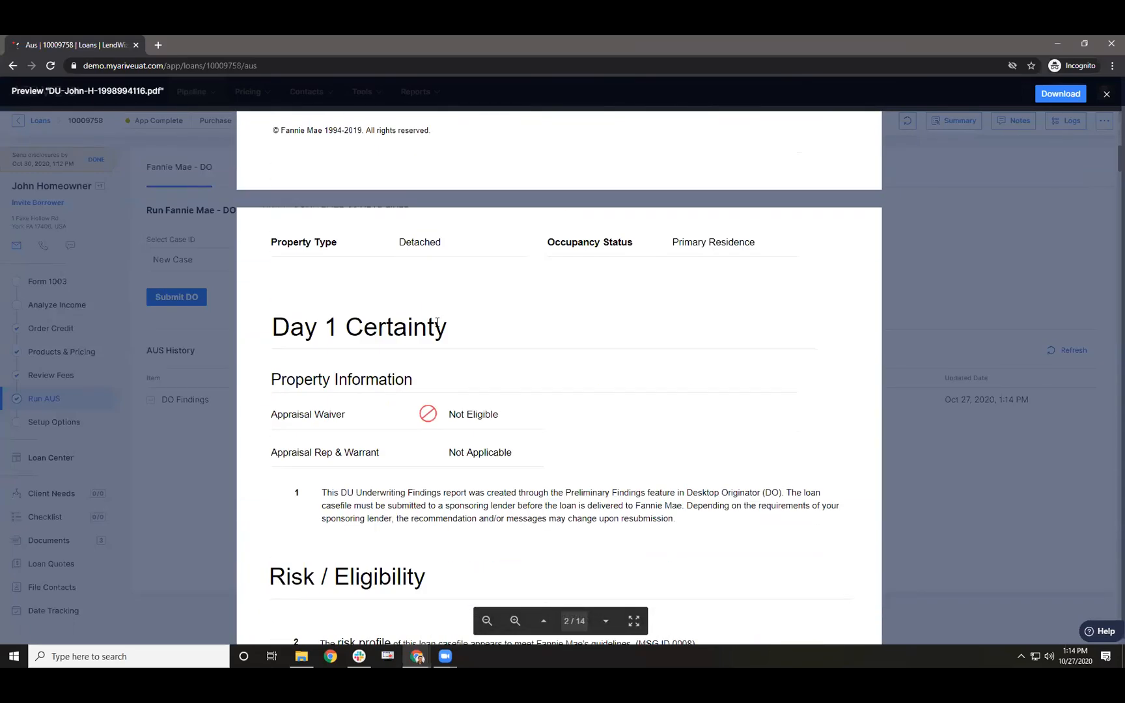
scroll(430, 327, down, 3)
scroll(441, 328, down, 3)
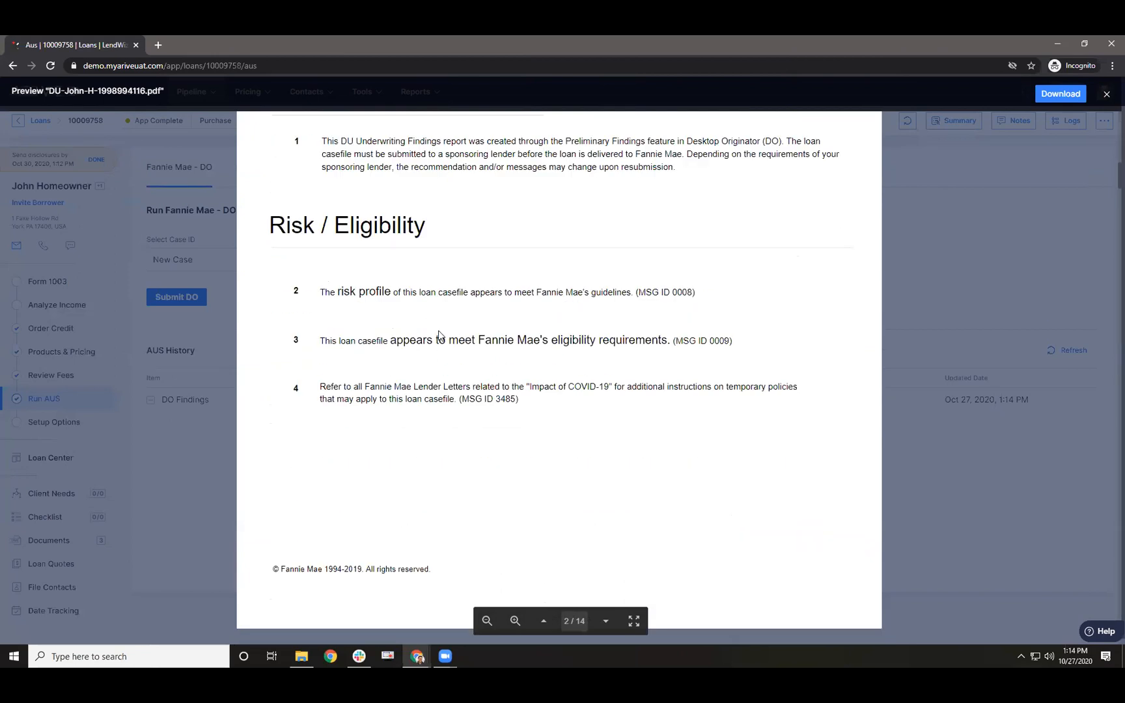
scroll(492, 366, down, 12)
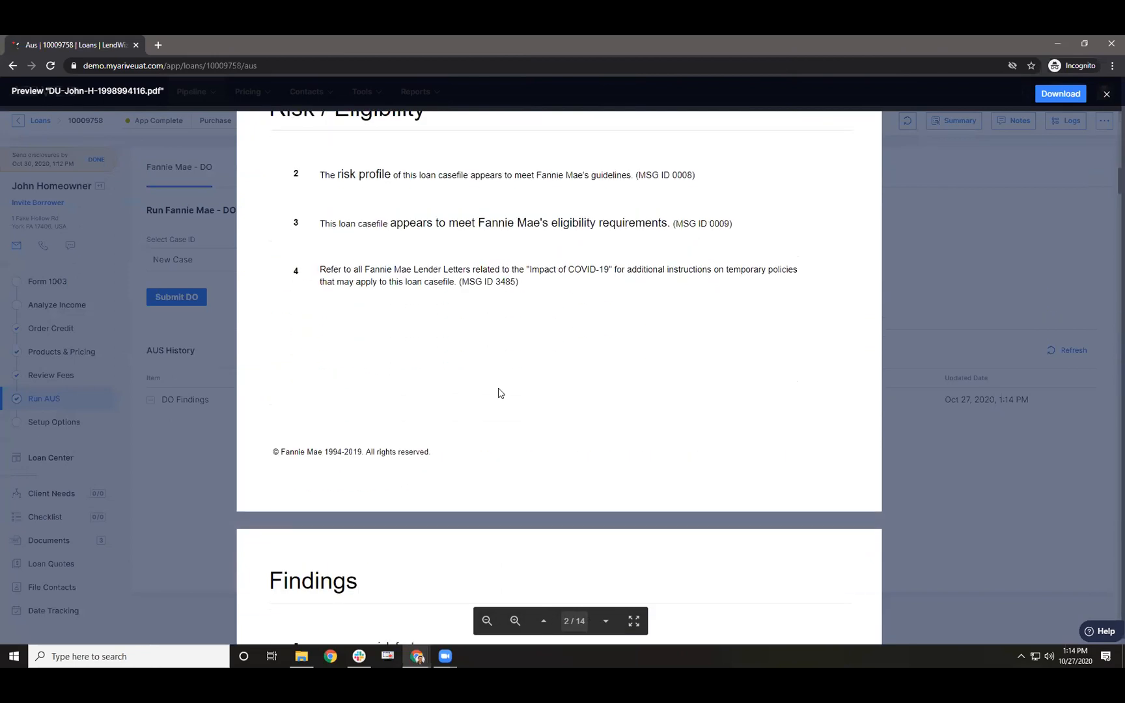
scroll(498, 385, down, 6)
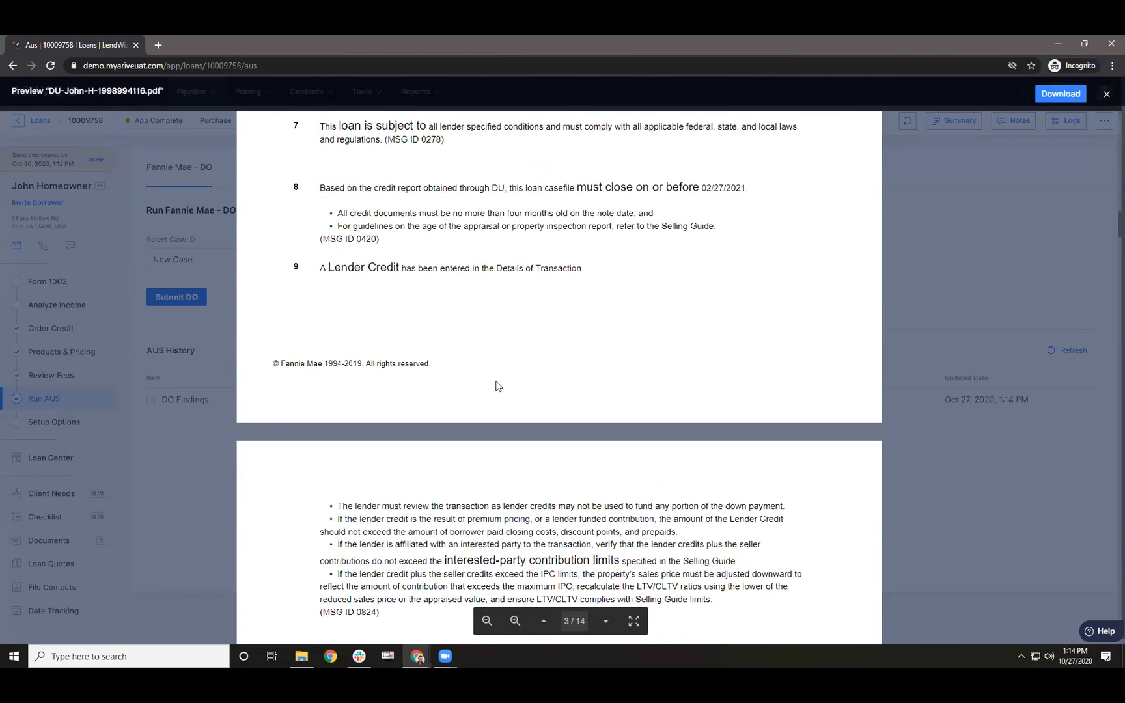
scroll(498, 376, up, 5)
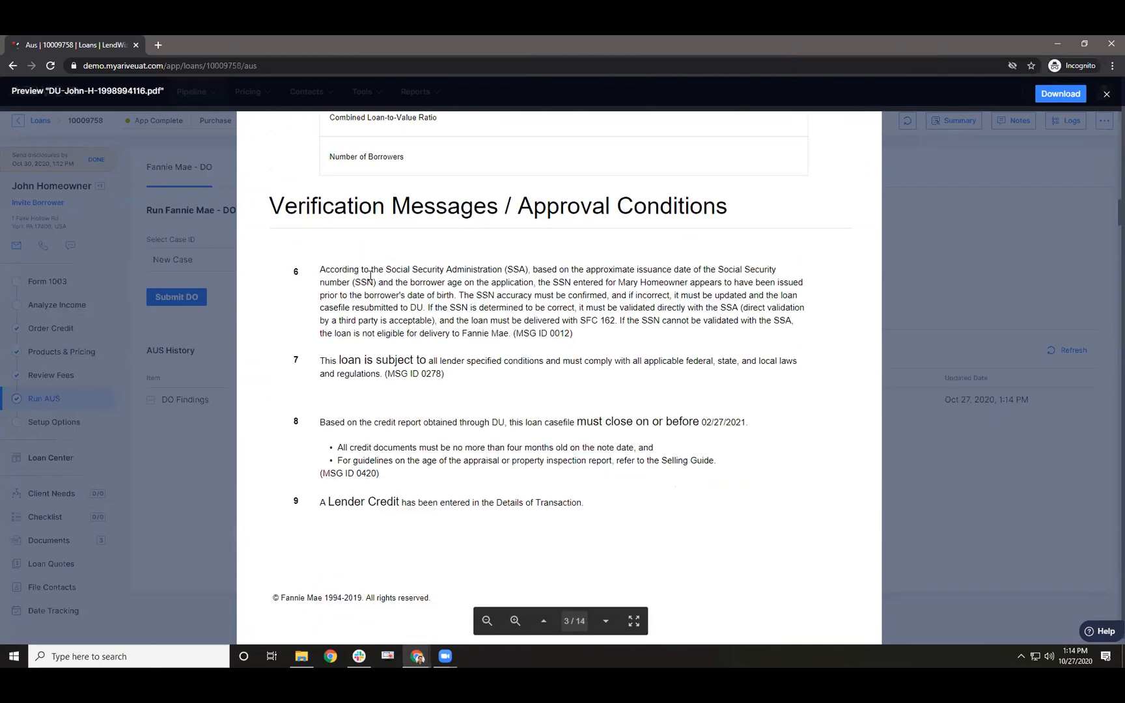
scroll(388, 352, up, 4)
scroll(418, 426, down, 2)
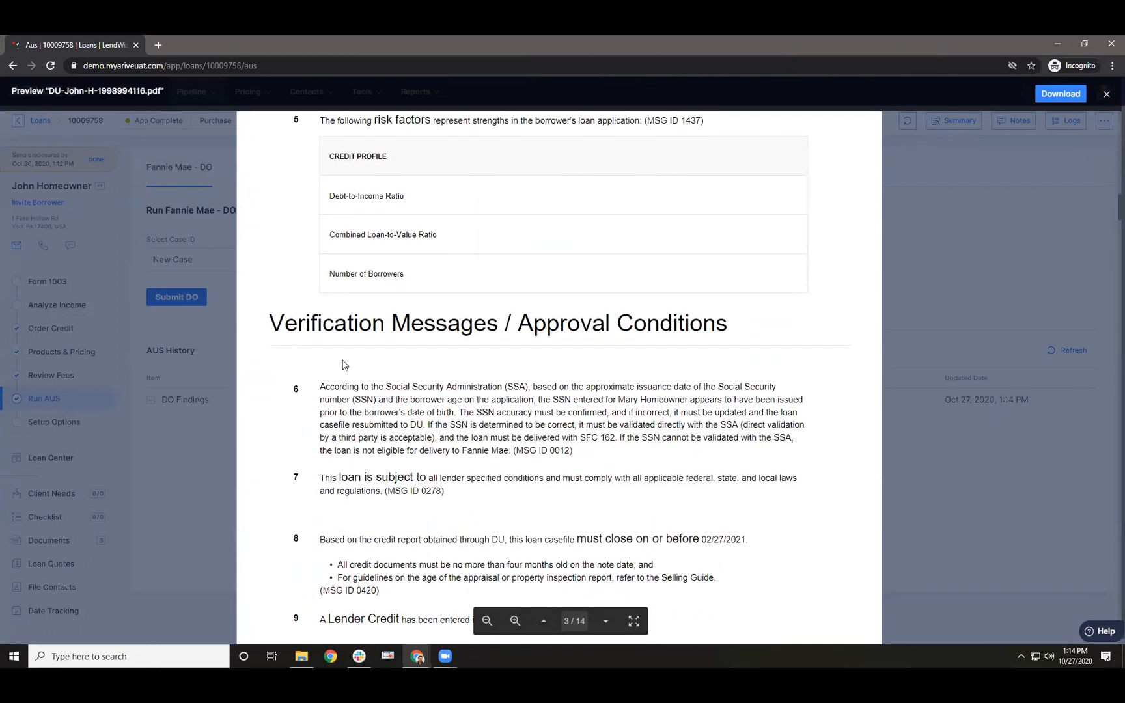
scroll(356, 385, down, 4)
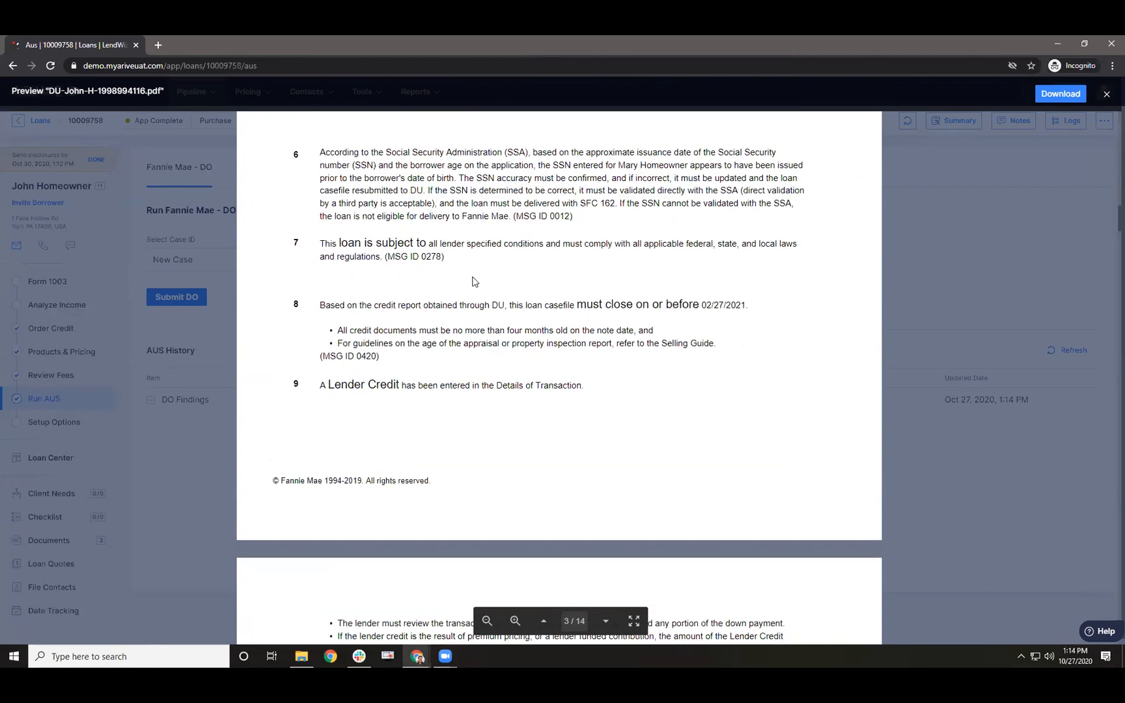
scroll(469, 293, down, 2)
scroll(388, 366, down, 4)
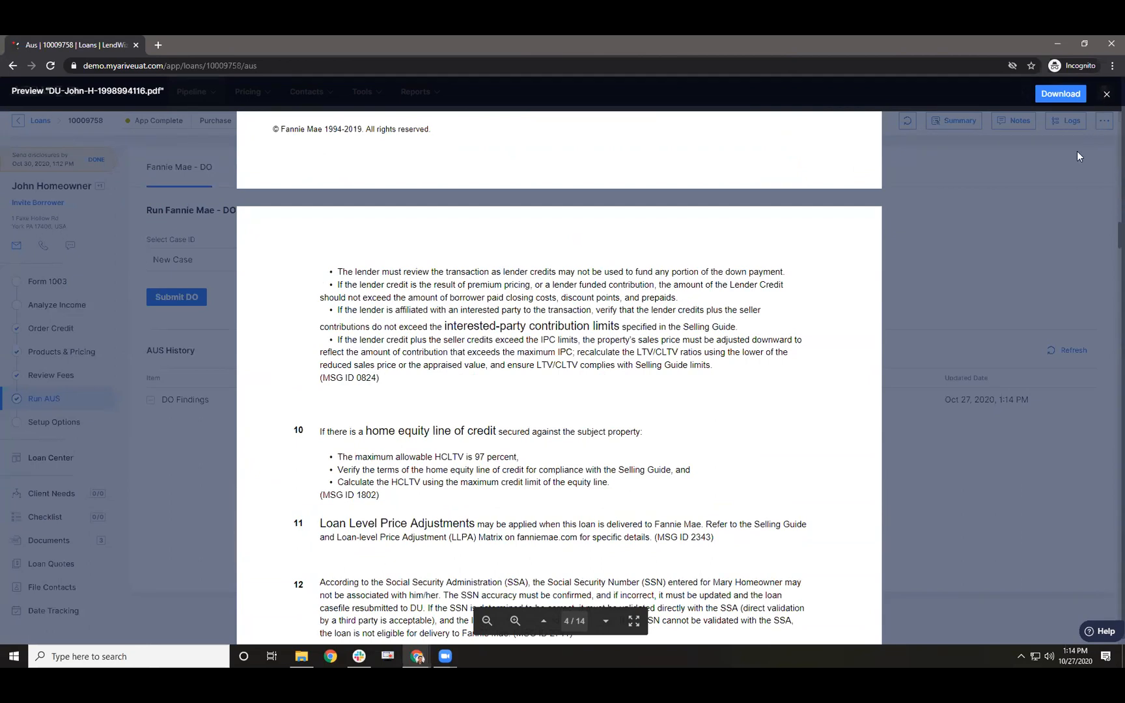
click(1106, 97)
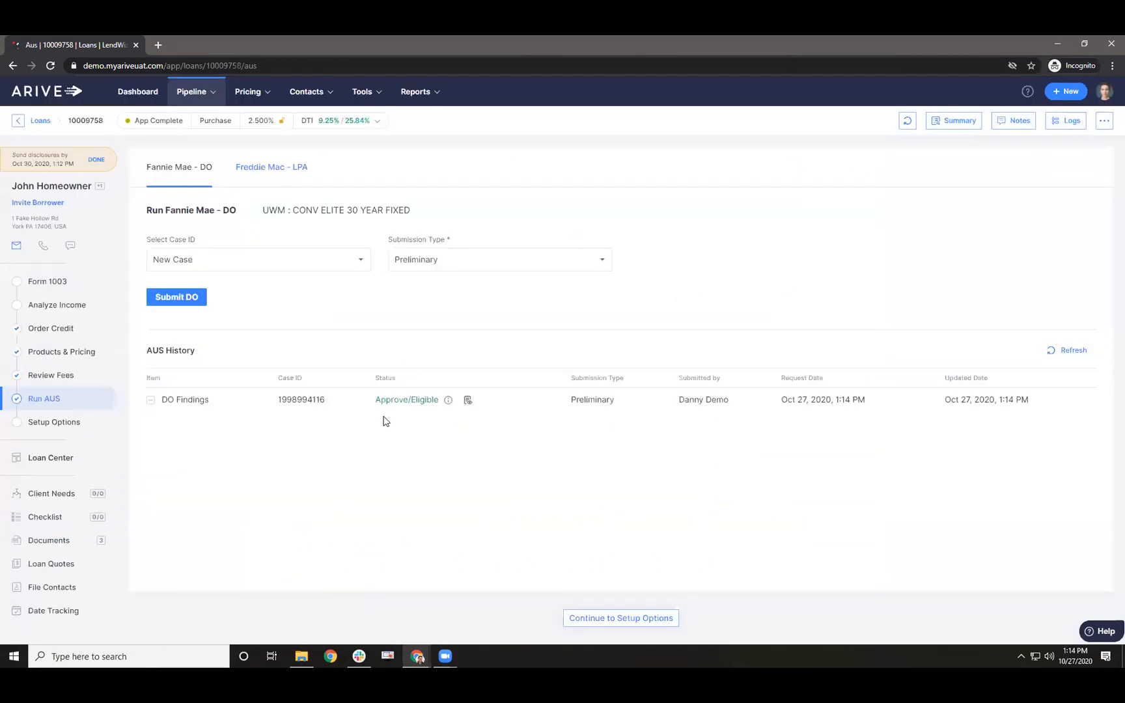
- Append extra text to the co-borrower's Columbia Hospital employer name on Form 1003 and save
click(53, 287)
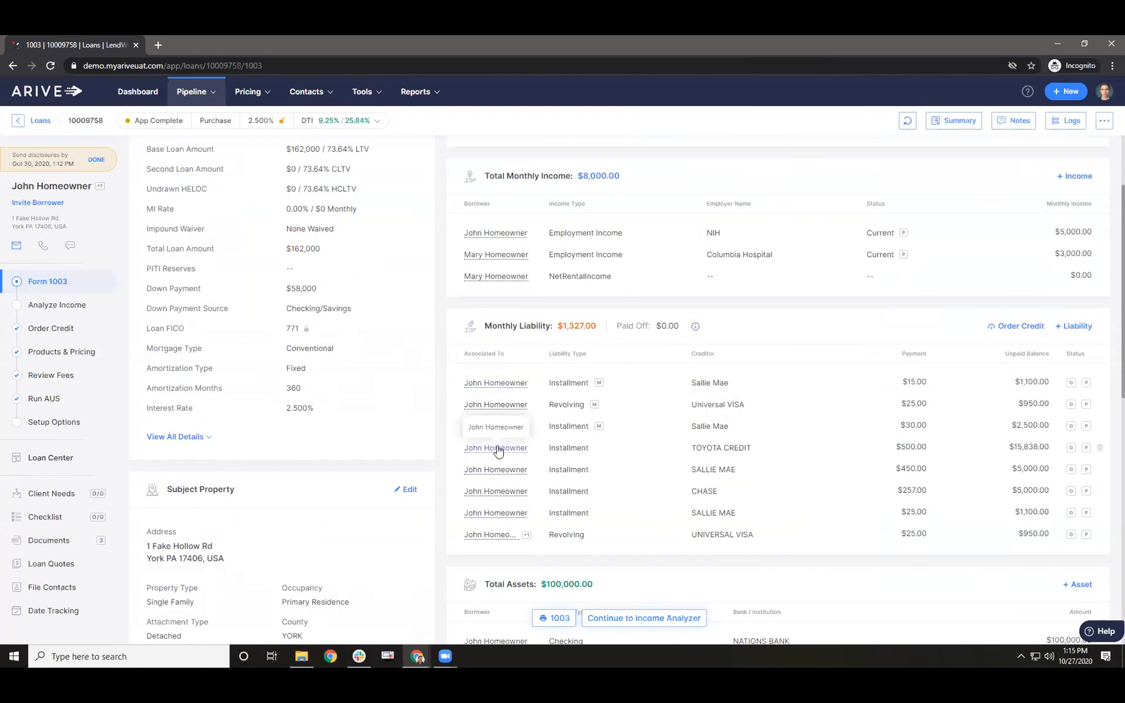
scroll(495, 364, up, 2)
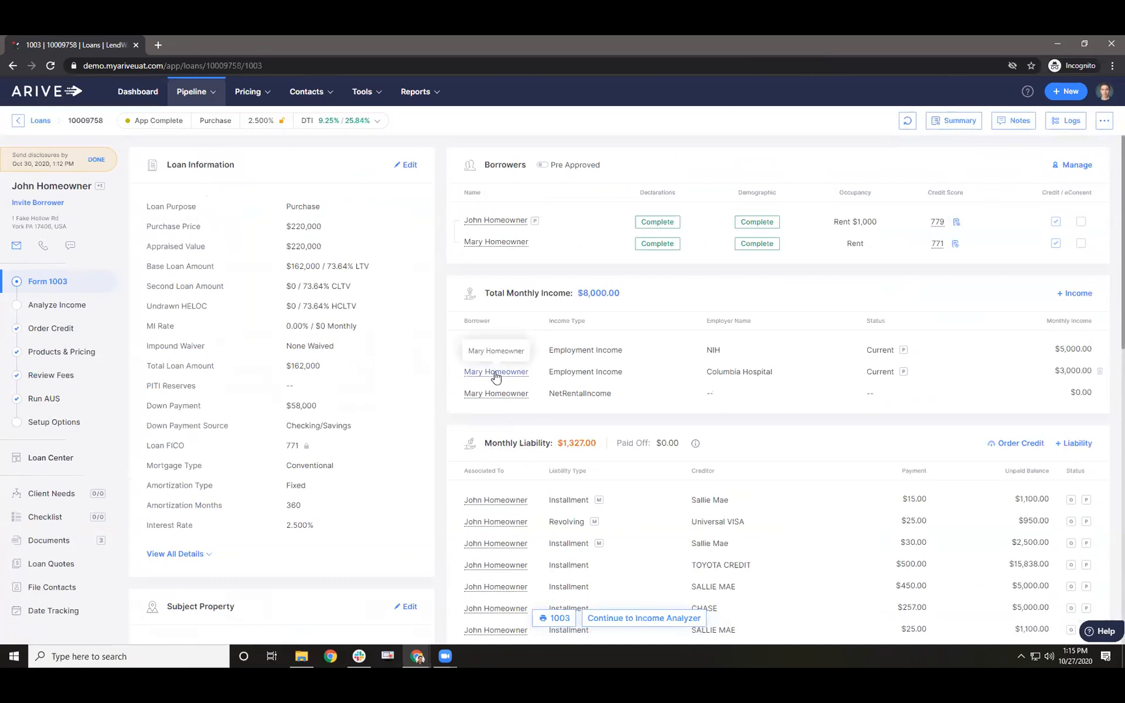
click(496, 373)
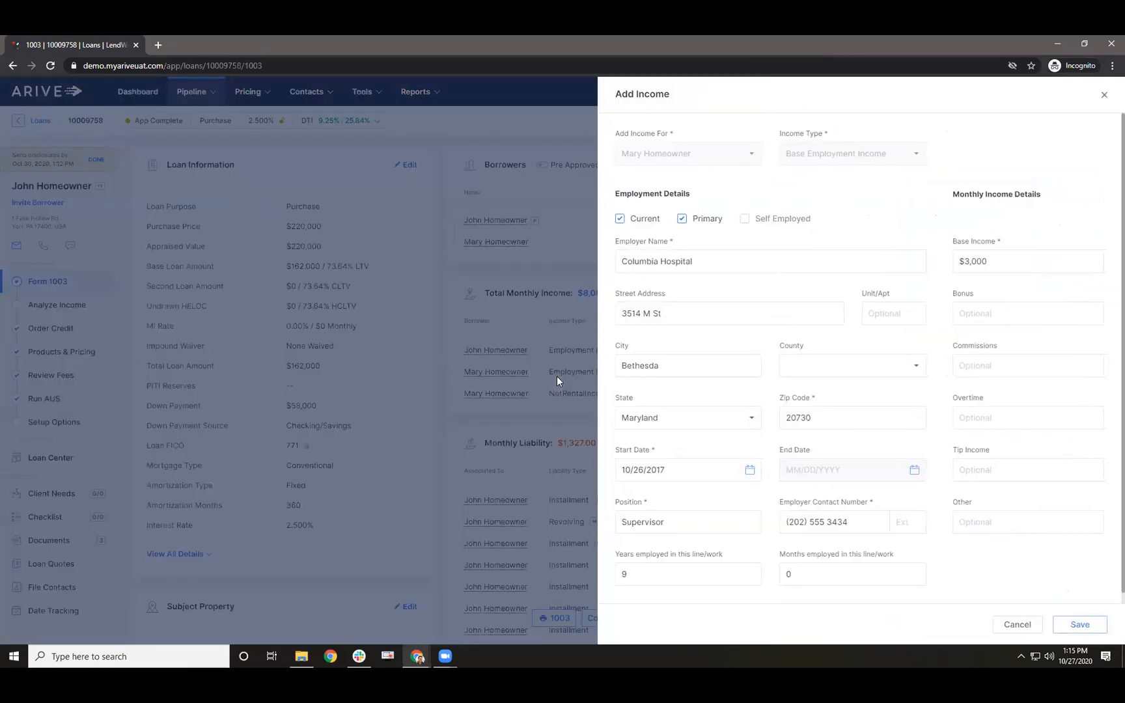
click(722, 261)
text(- t)
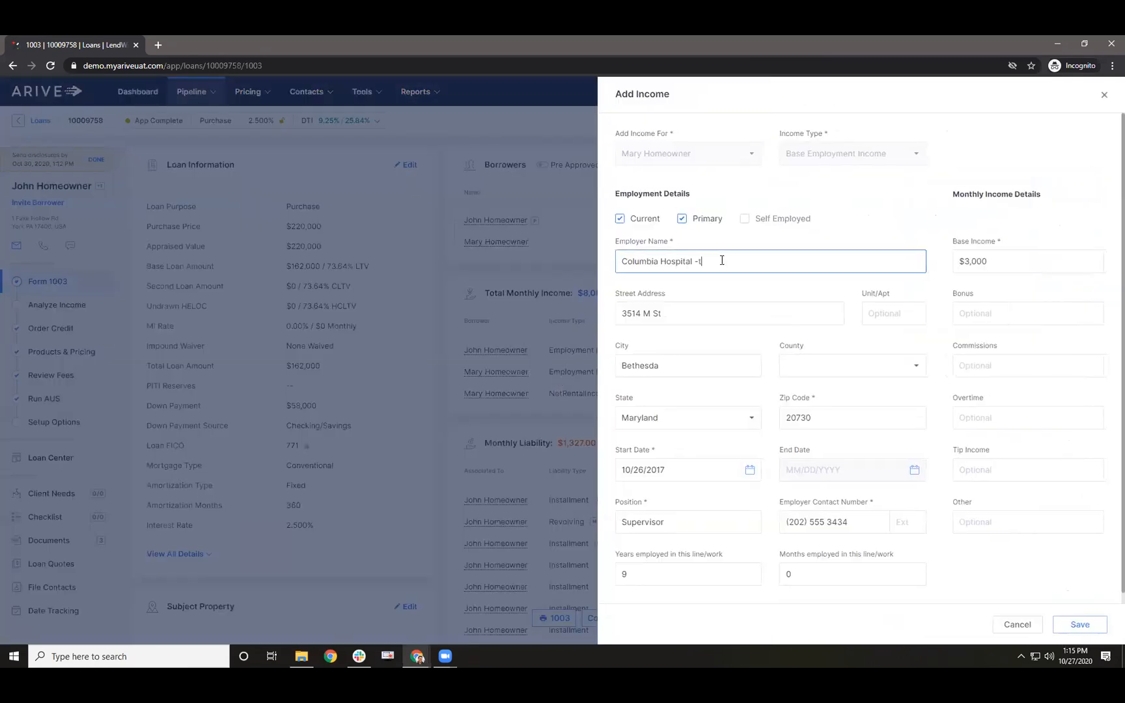
text(iohentoaenhtioe eaeshnote asihoetn iaoesnh toiea)
text(nsh ti)
text(c)
click(1056, 626)
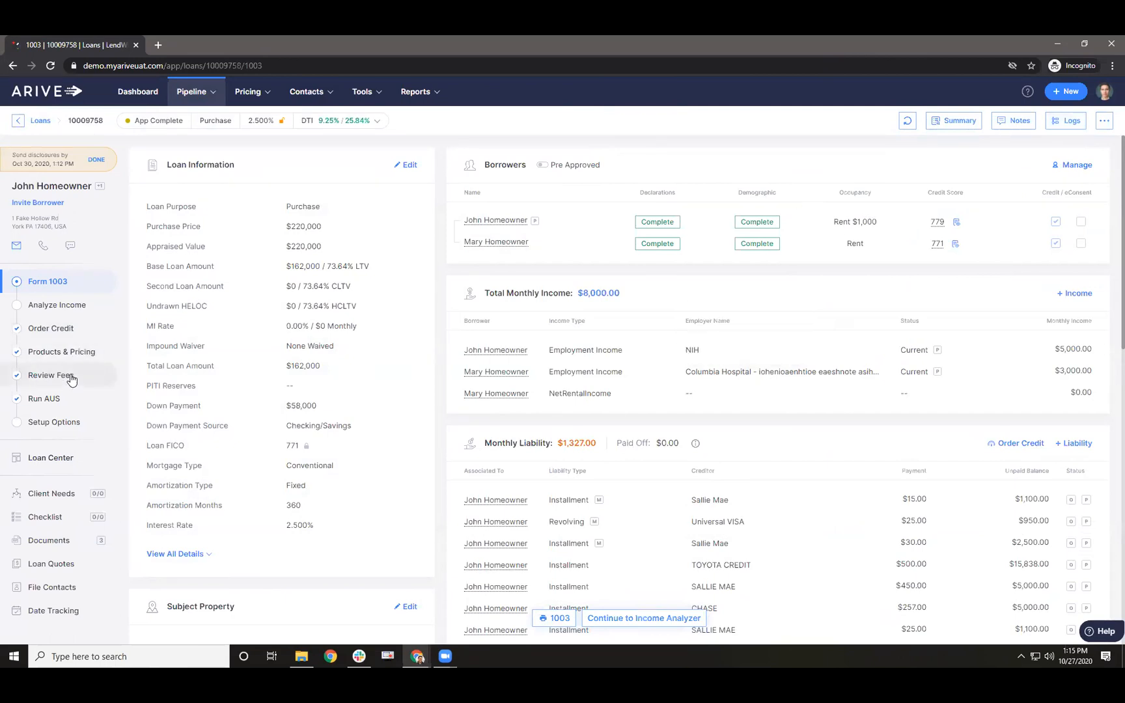
- Submit the loan to Fannie Mae DO again as a New Case, then view the logs
click(49, 398)
click(247, 261)
click(217, 290)
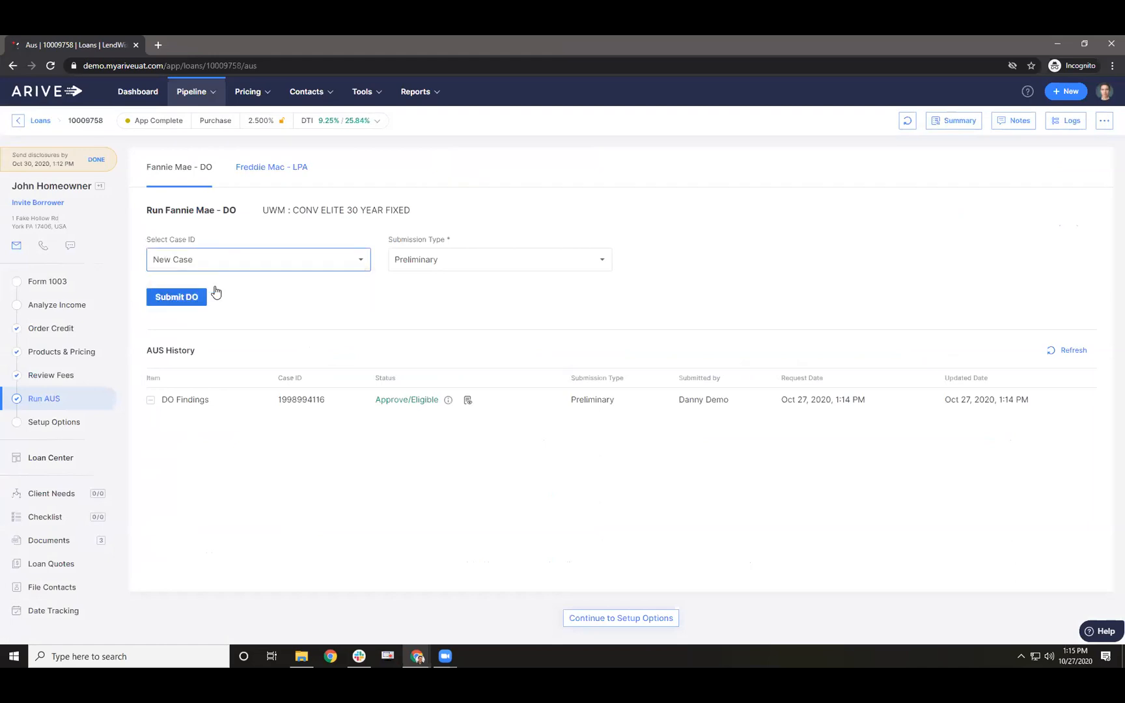
click(182, 295)
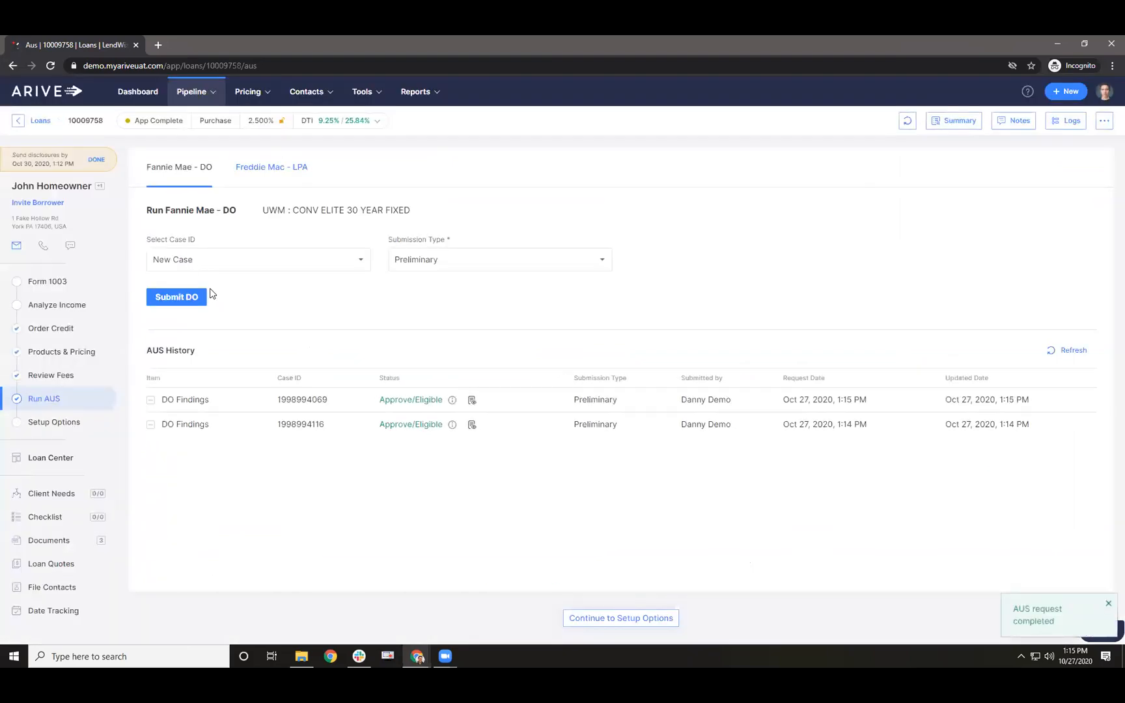
click(1066, 122)
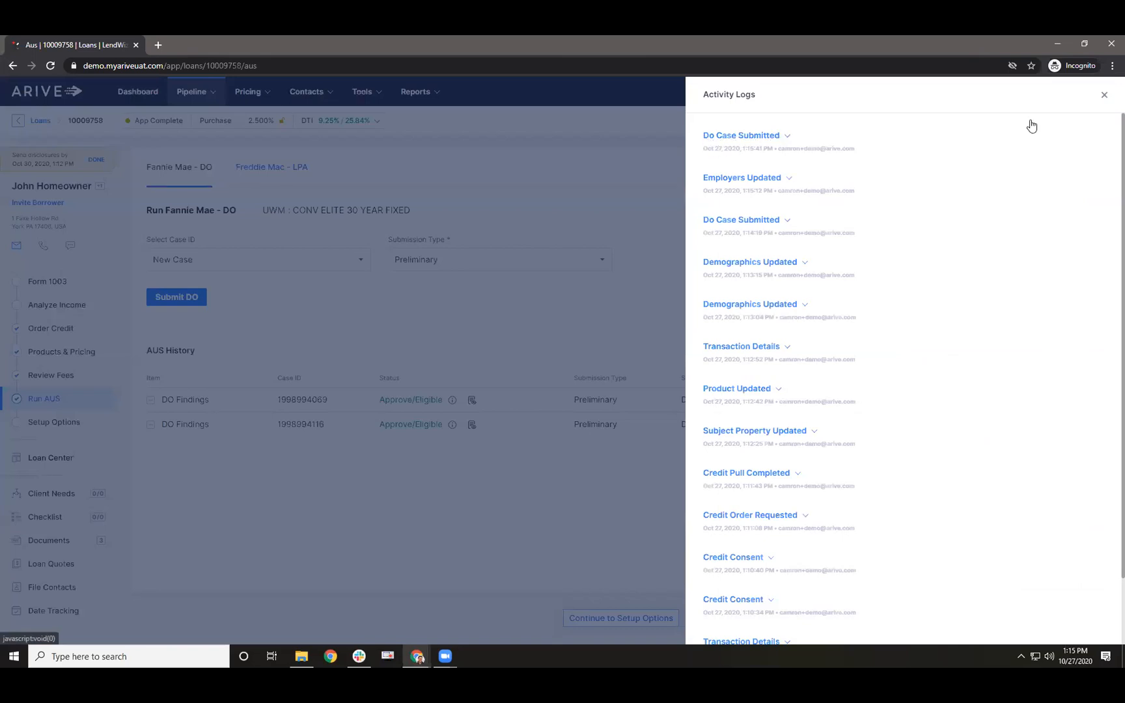
- Expand the Do Case Submitted log entry, scroll through its details, and close the logs
click(1104, 95)
click(1065, 122)
click(784, 138)
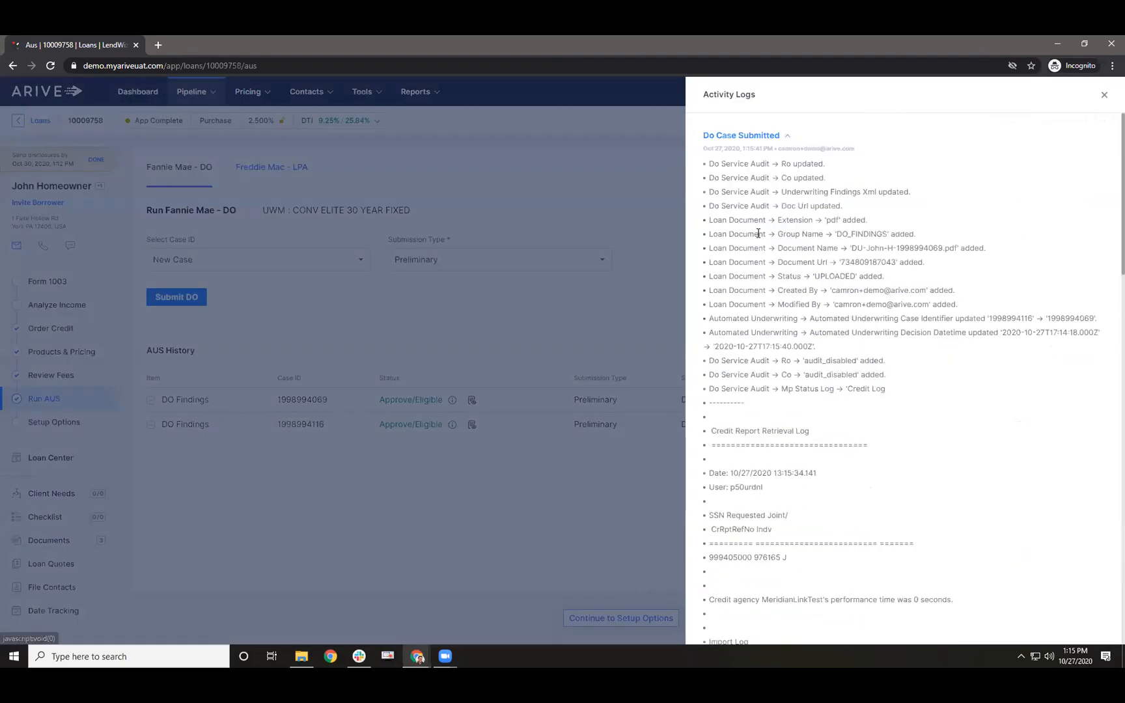
scroll(749, 293, down, 2)
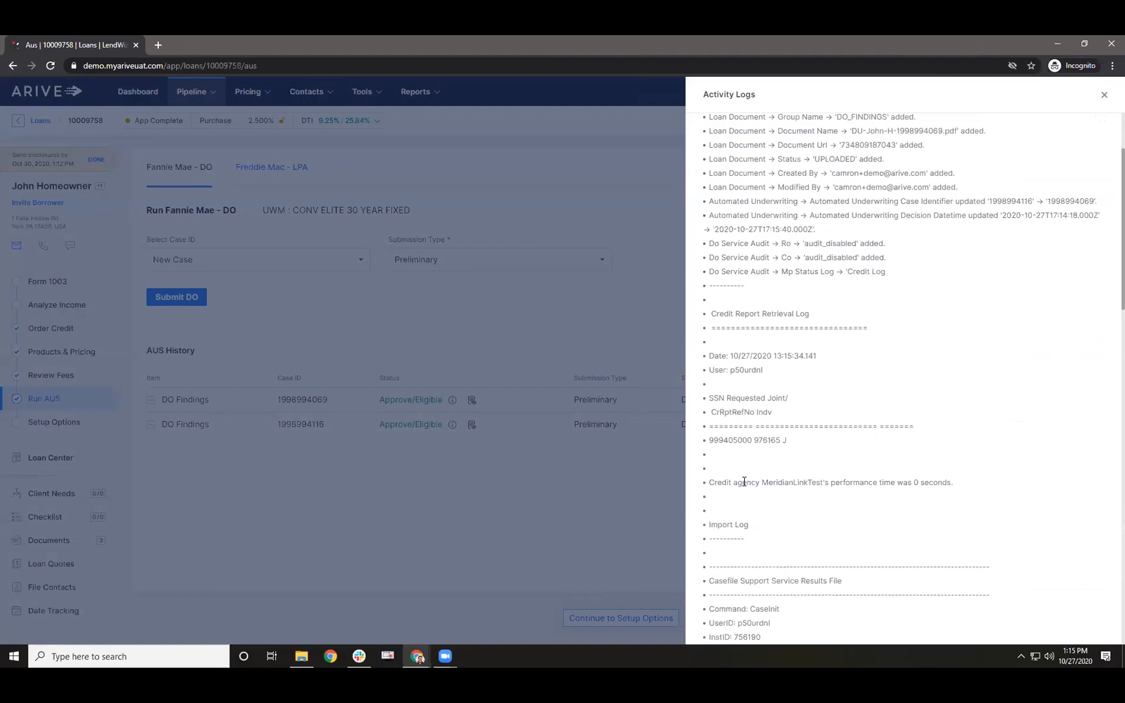
scroll(757, 502, down, 2)
scroll(771, 490, down, 4)
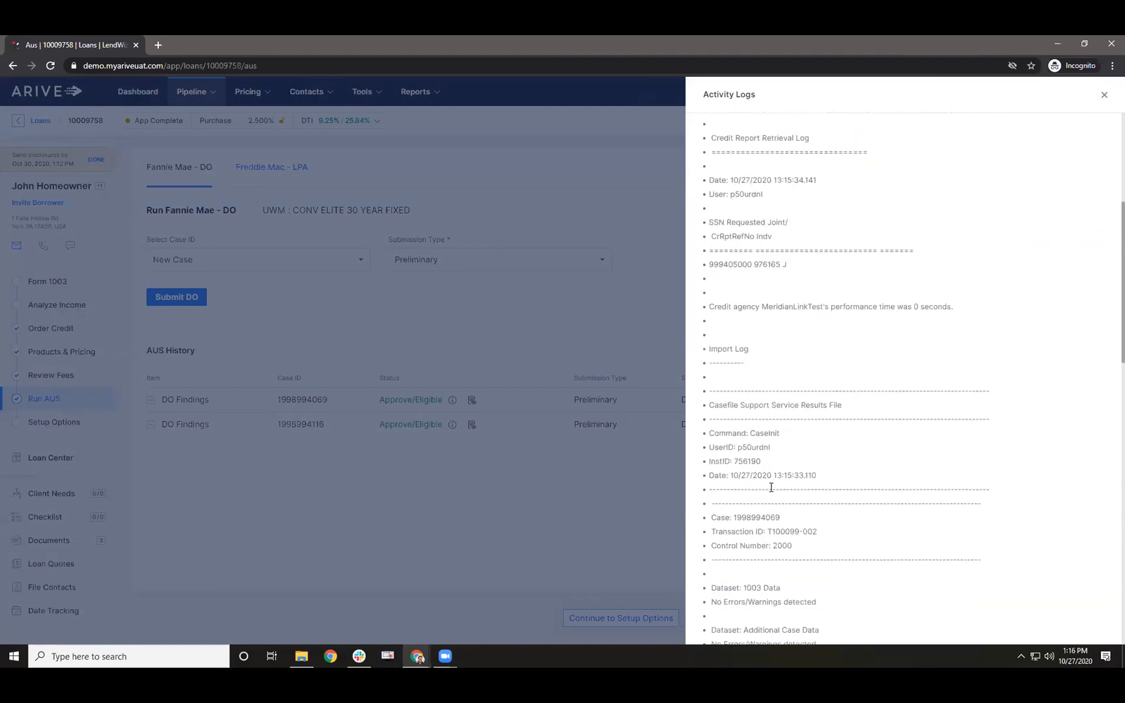
scroll(774, 492, down, 3)
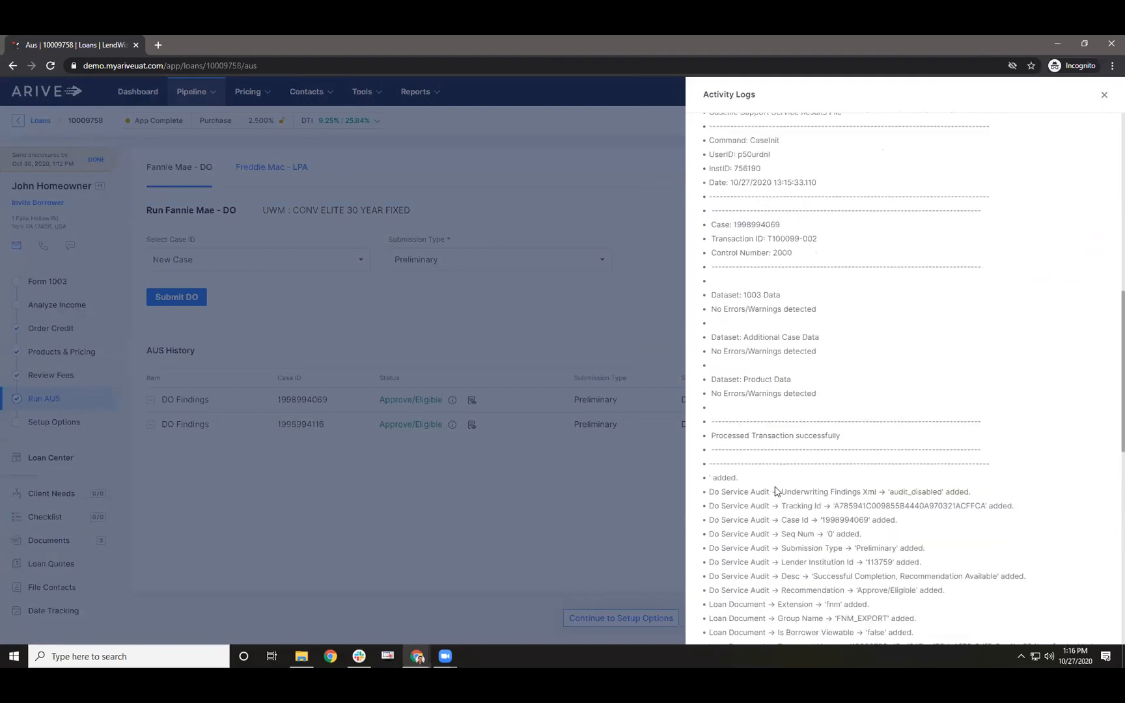
drag(737, 419, 840, 488)
scroll(853, 417, down, 4)
scroll(855, 416, up, 15)
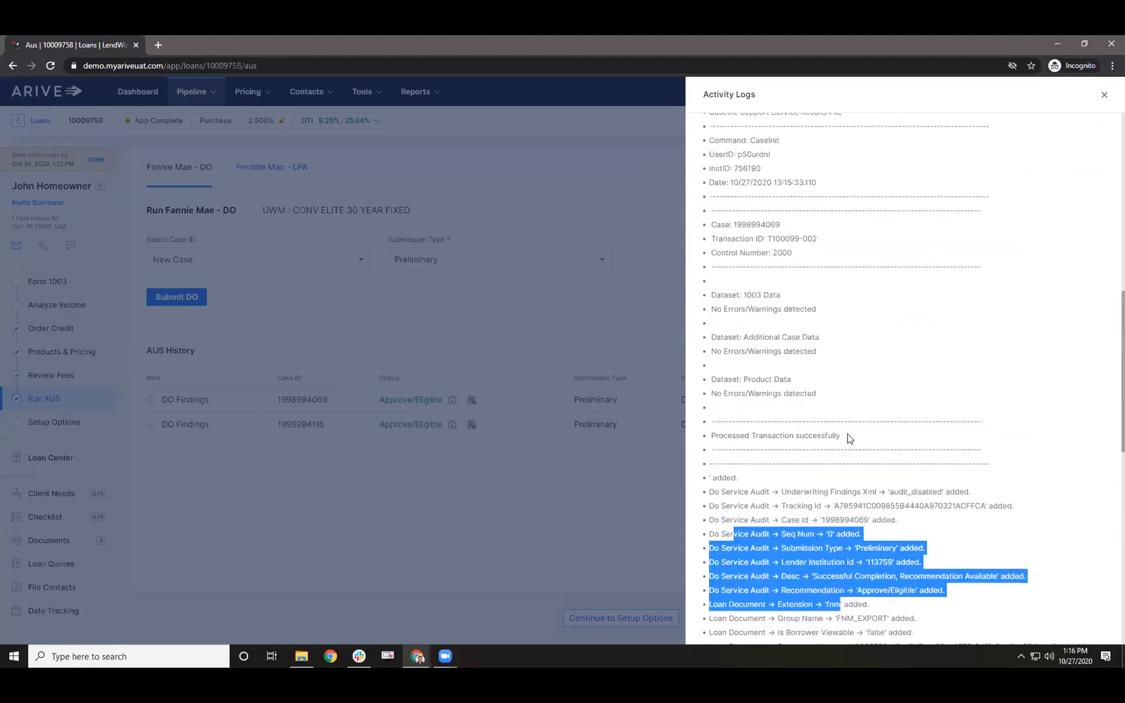
scroll(853, 434, up, 2)
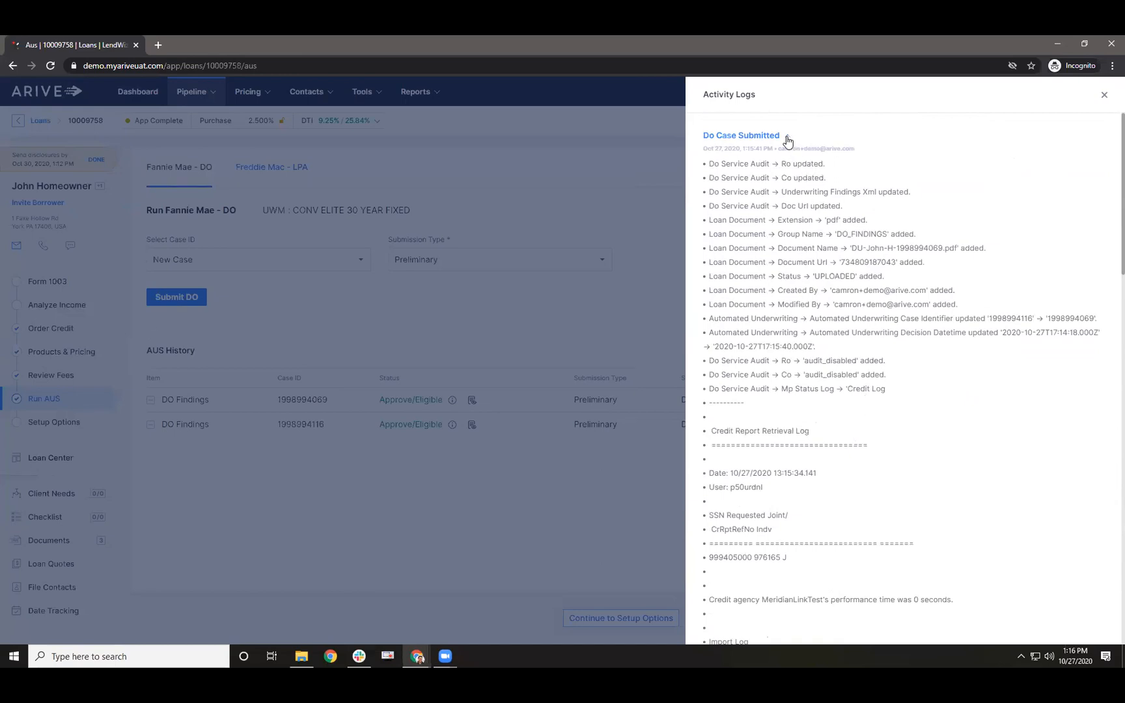
scroll(755, 357, down, 3)
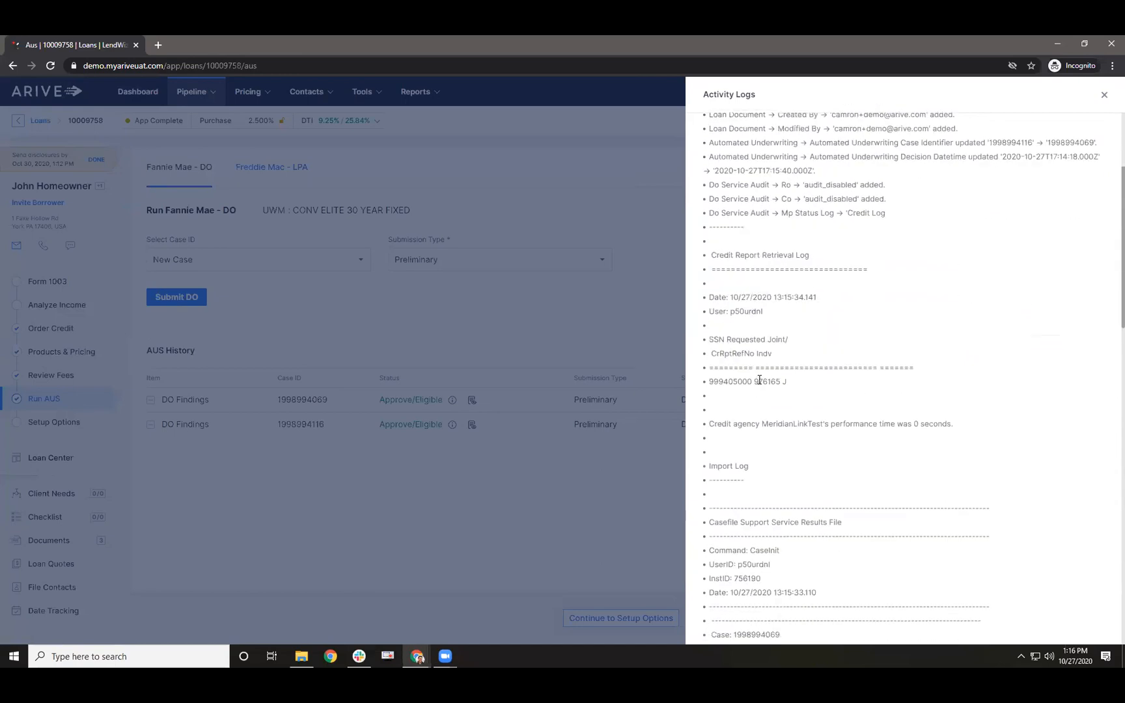
scroll(755, 384, down, 1)
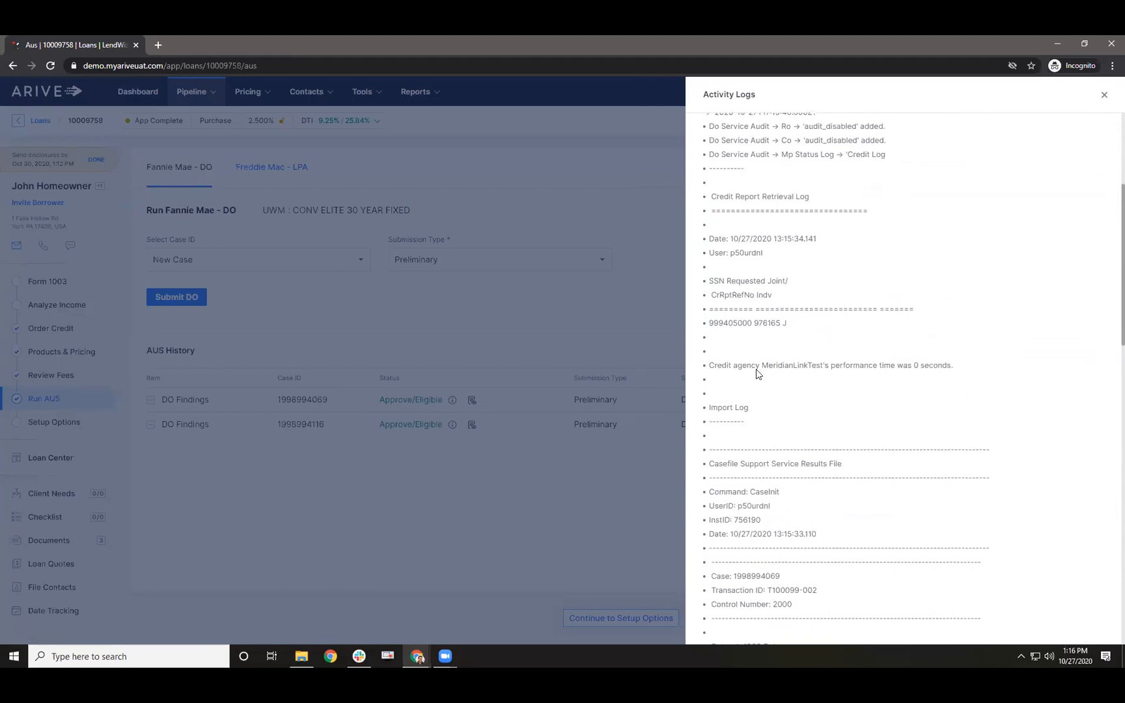
scroll(739, 489, down, 4)
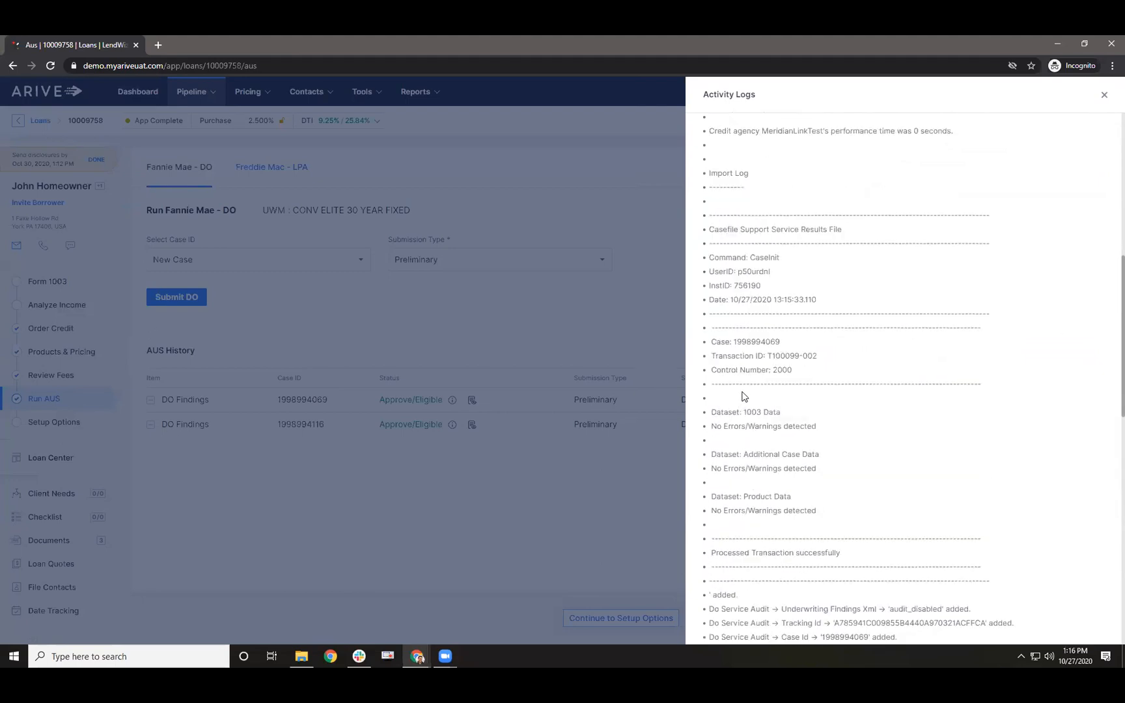
scroll(806, 395, up, 7)
scroll(806, 395, down, 4)
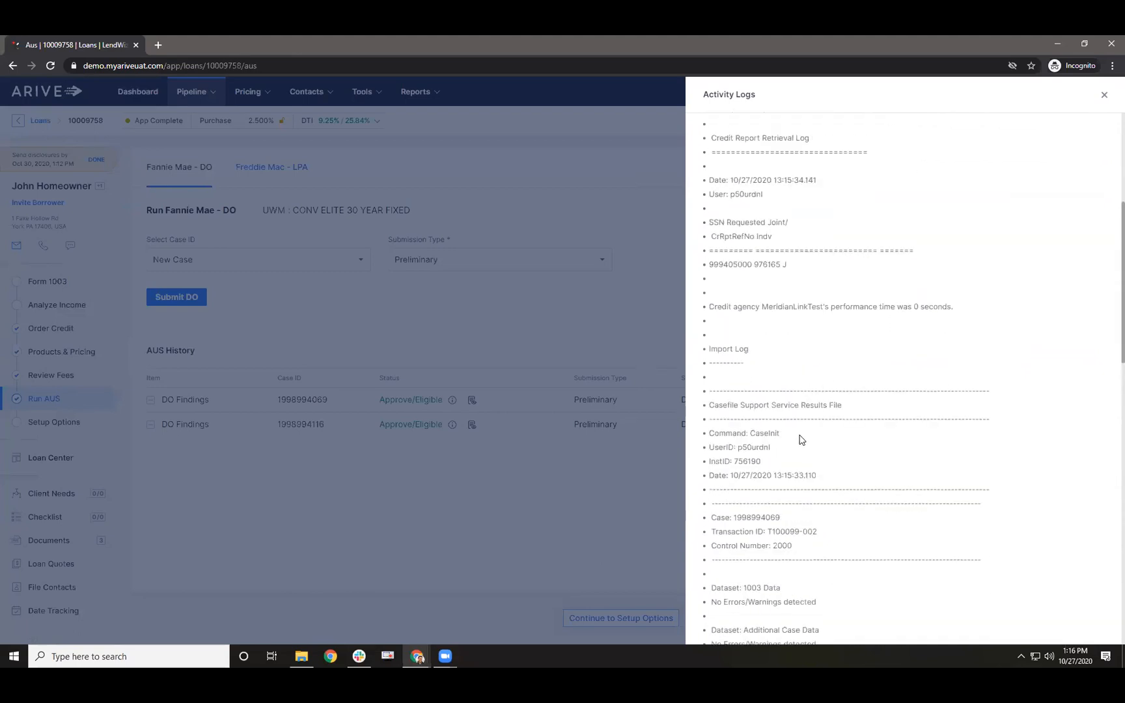
scroll(801, 440, down, 2)
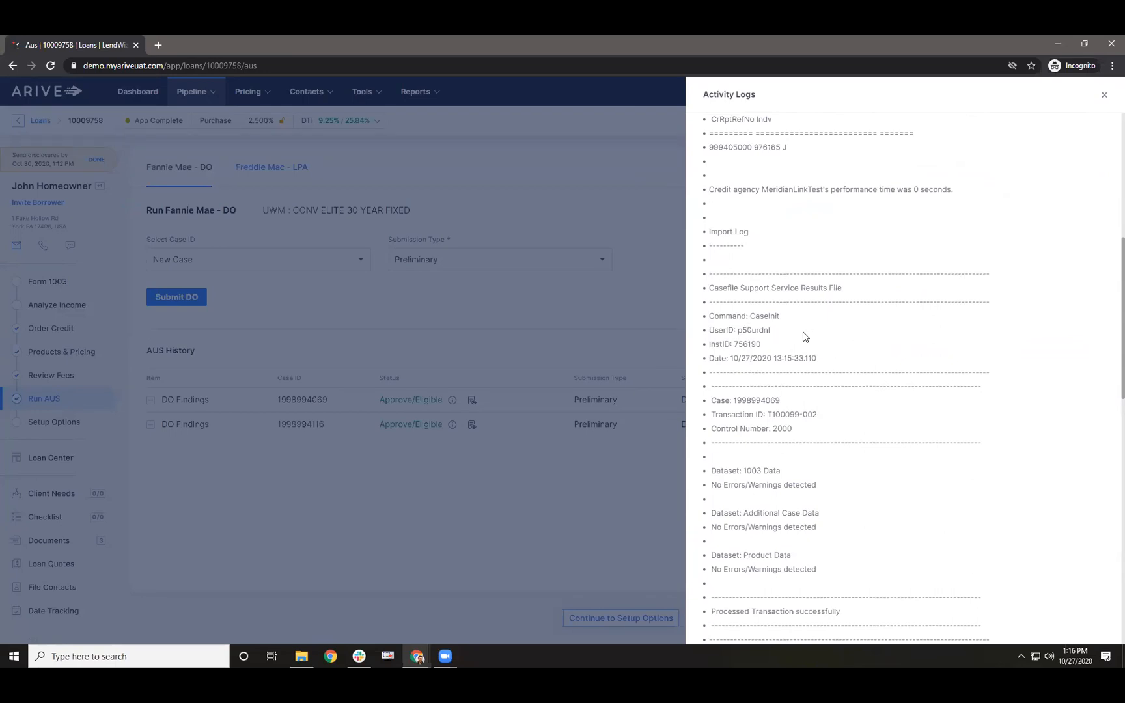
scroll(804, 334, down, 3)
scroll(759, 470, up, 7)
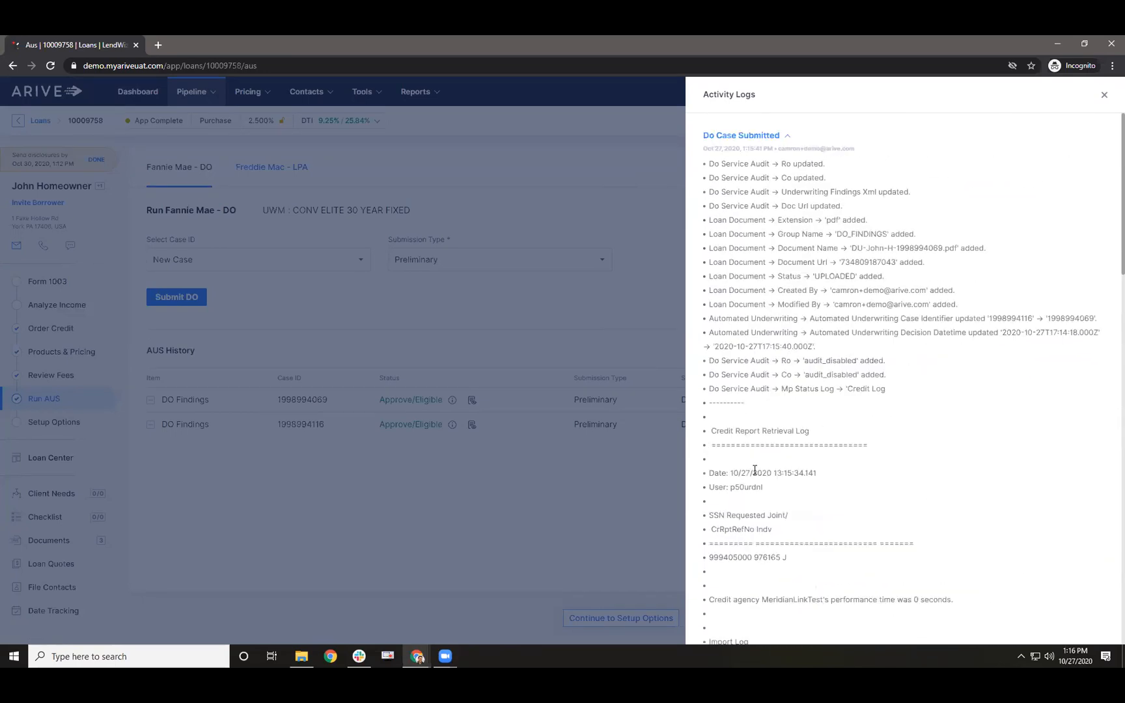
click(1104, 95)
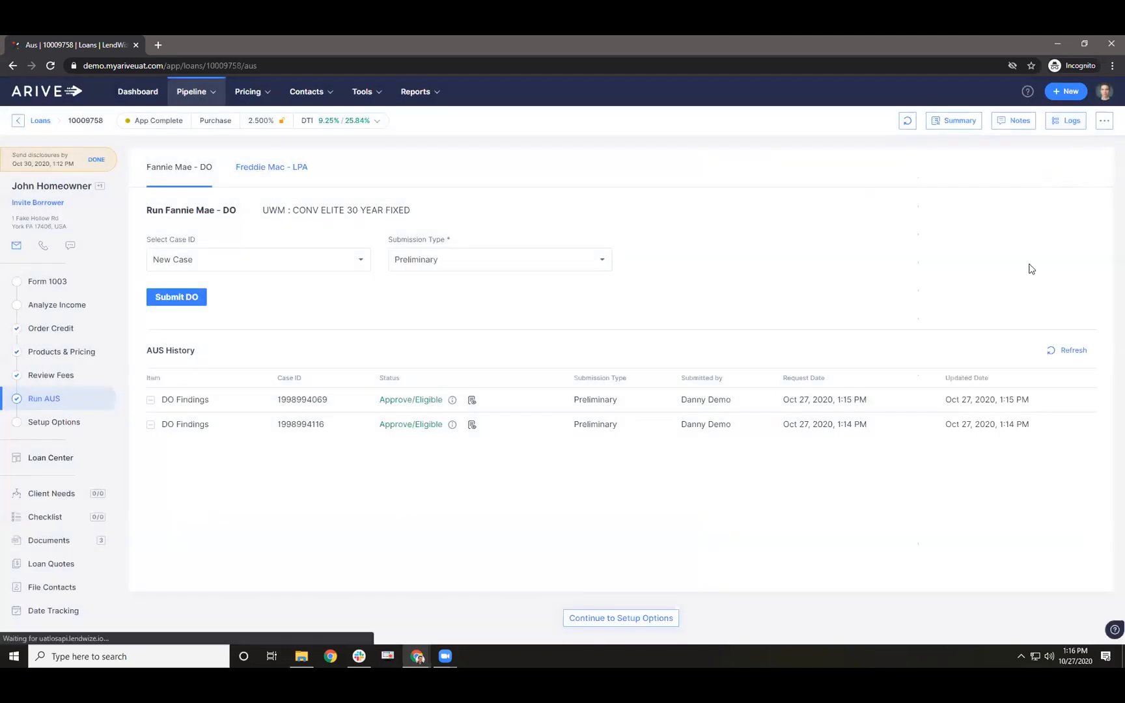
- Toggle the activity logs, open and dismiss the support ticket form, then reopen ARIVE Support
click(1056, 121)
click(1107, 96)
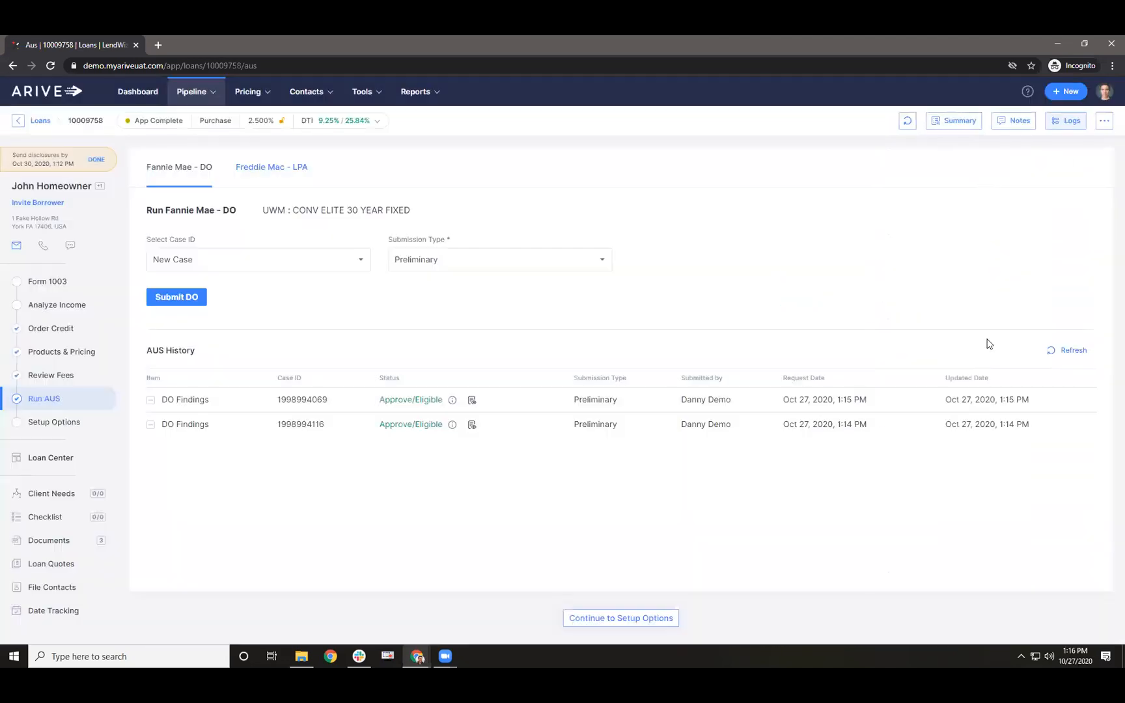
click(1105, 633)
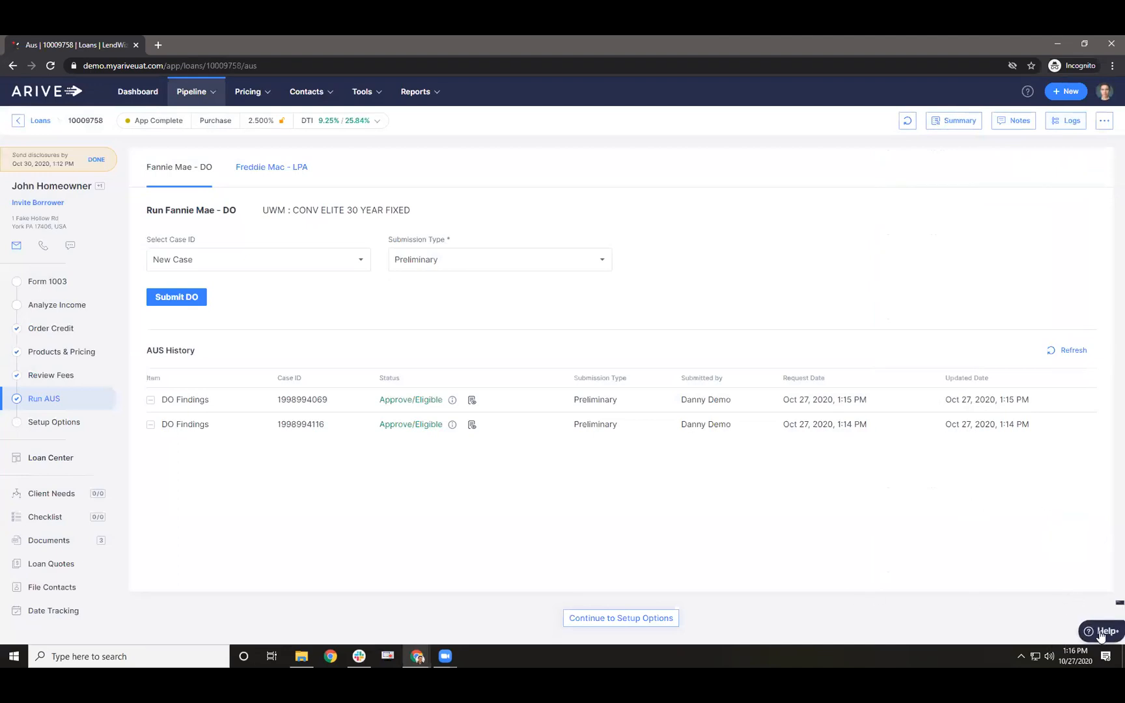
click(958, 558)
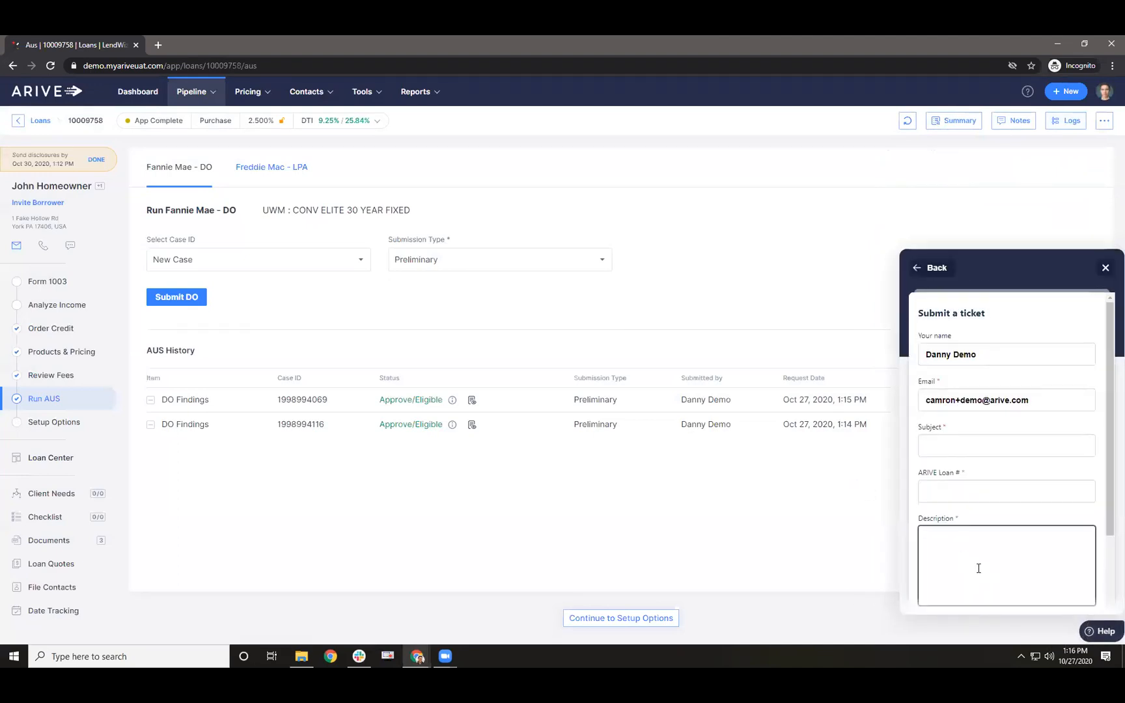
click(1106, 267)
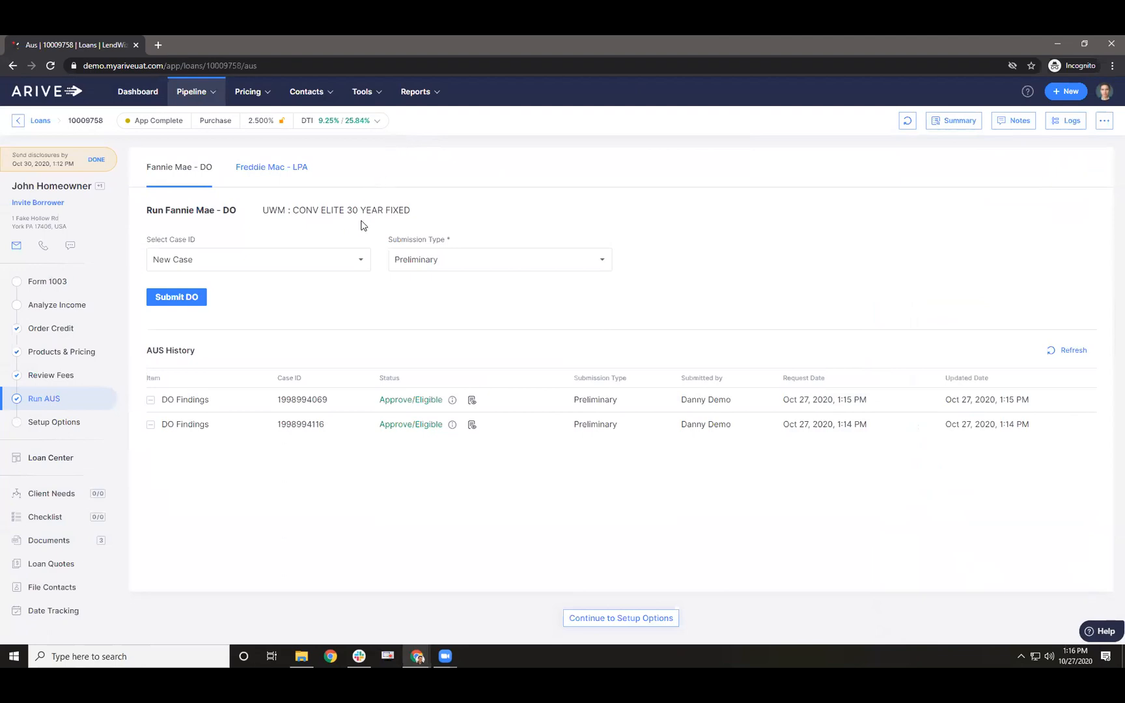
click(1090, 633)
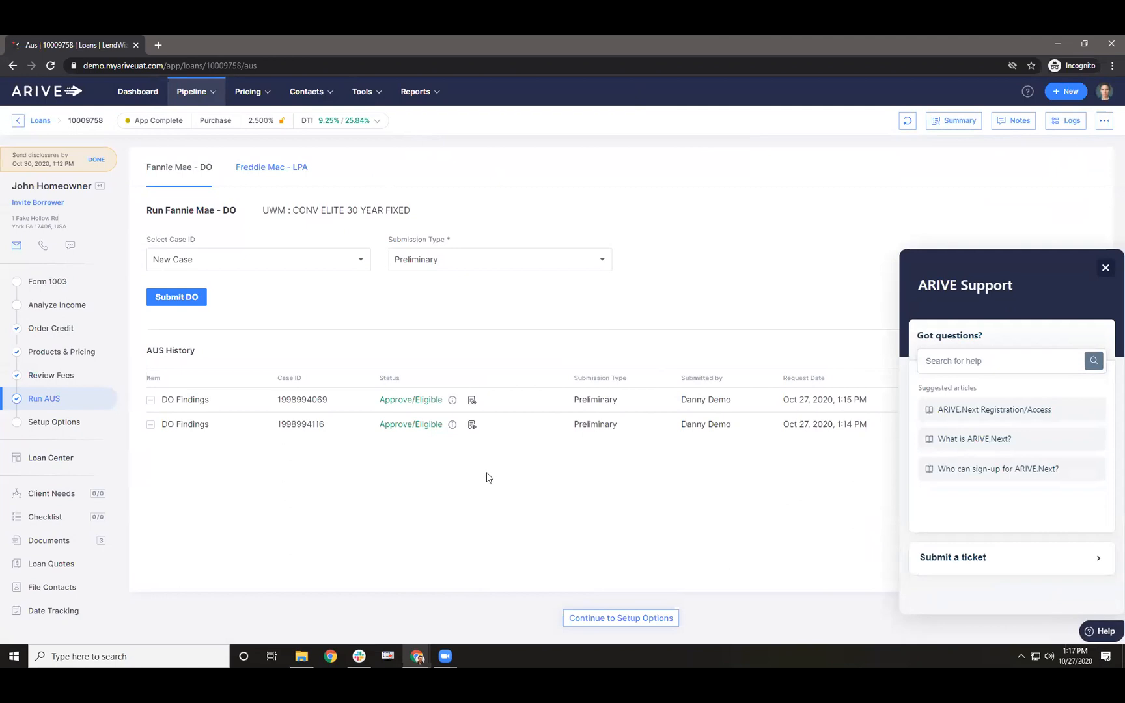
- Close the ARIVE Support help panel to reveal the Run AUS page
click(1106, 268)
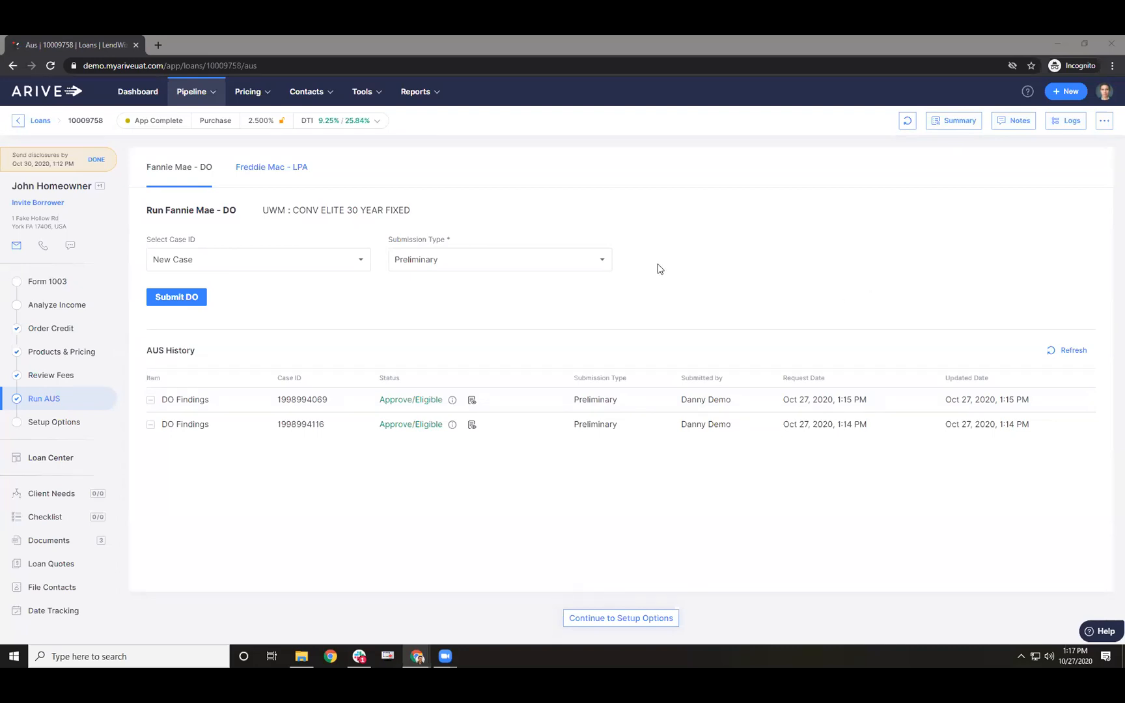
- Change the Loan Information mortgage type to FHA, save, and dismiss the Product Ineligible notice
click(69, 282)
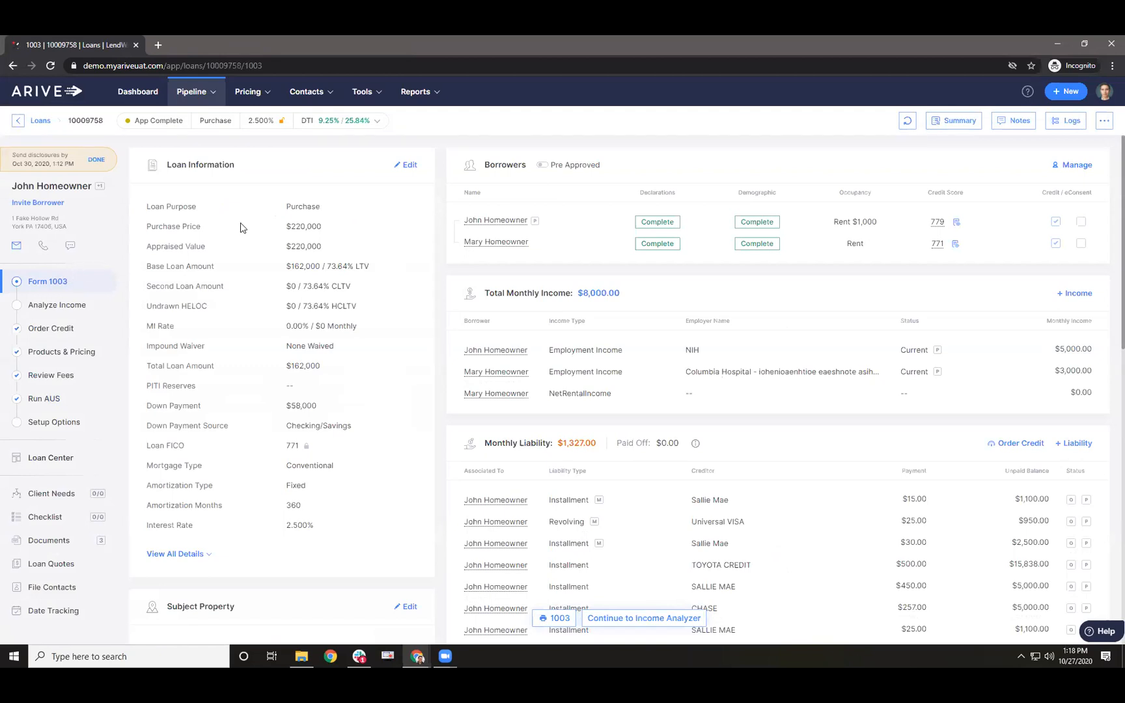
click(406, 165)
click(553, 355)
click(544, 391)
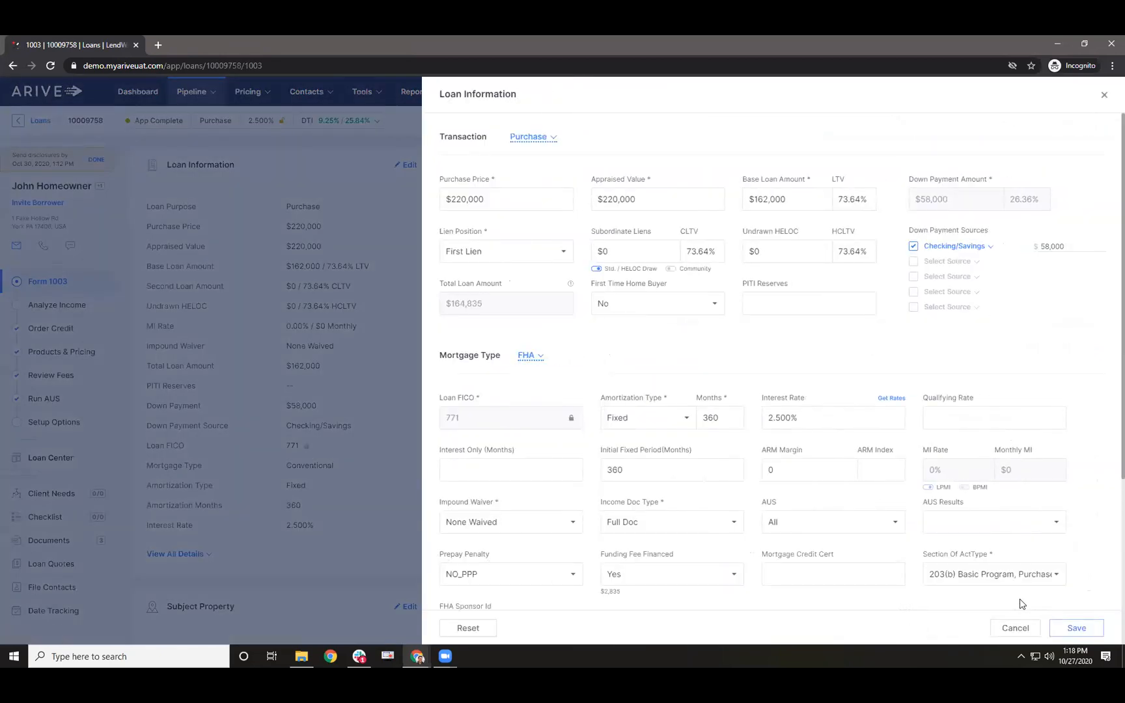
click(1068, 626)
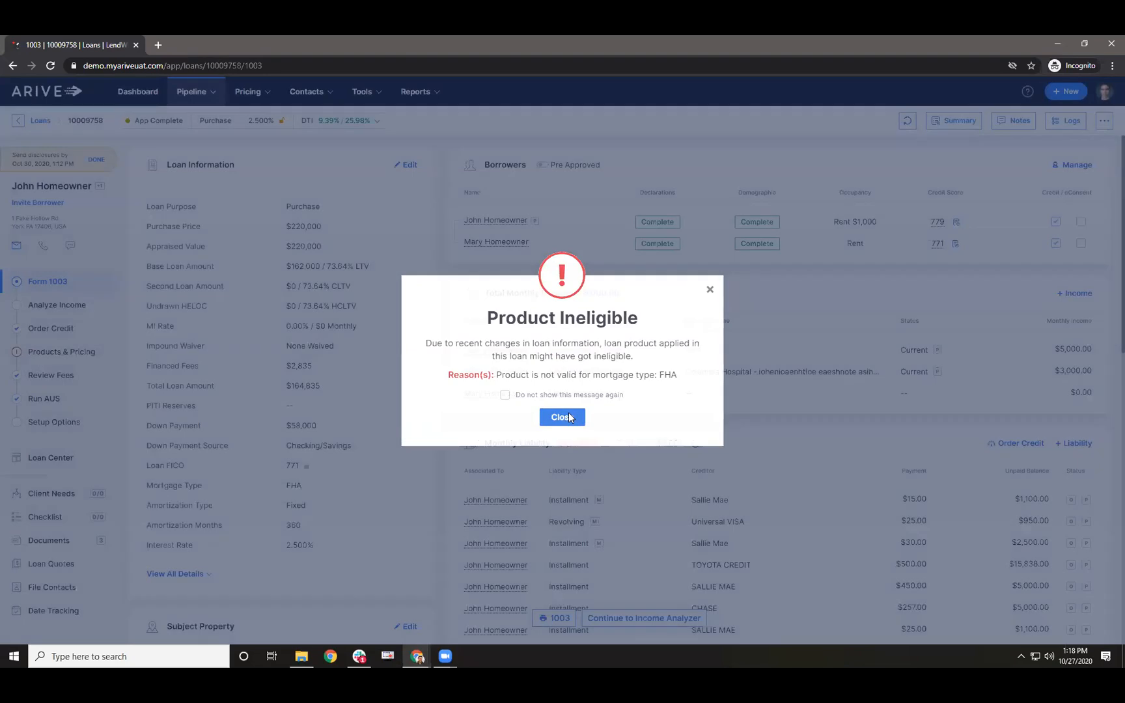
click(562, 417)
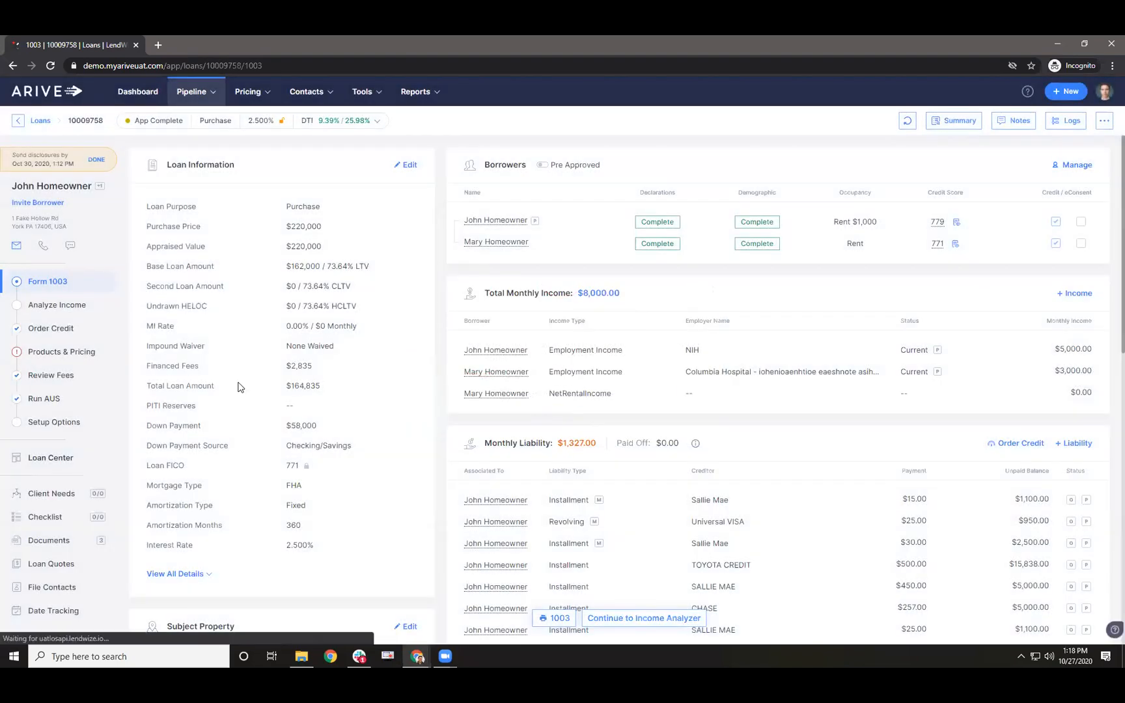
- Set FANNIE MAE as the sponsoring lender on the Run AUS page
click(53, 399)
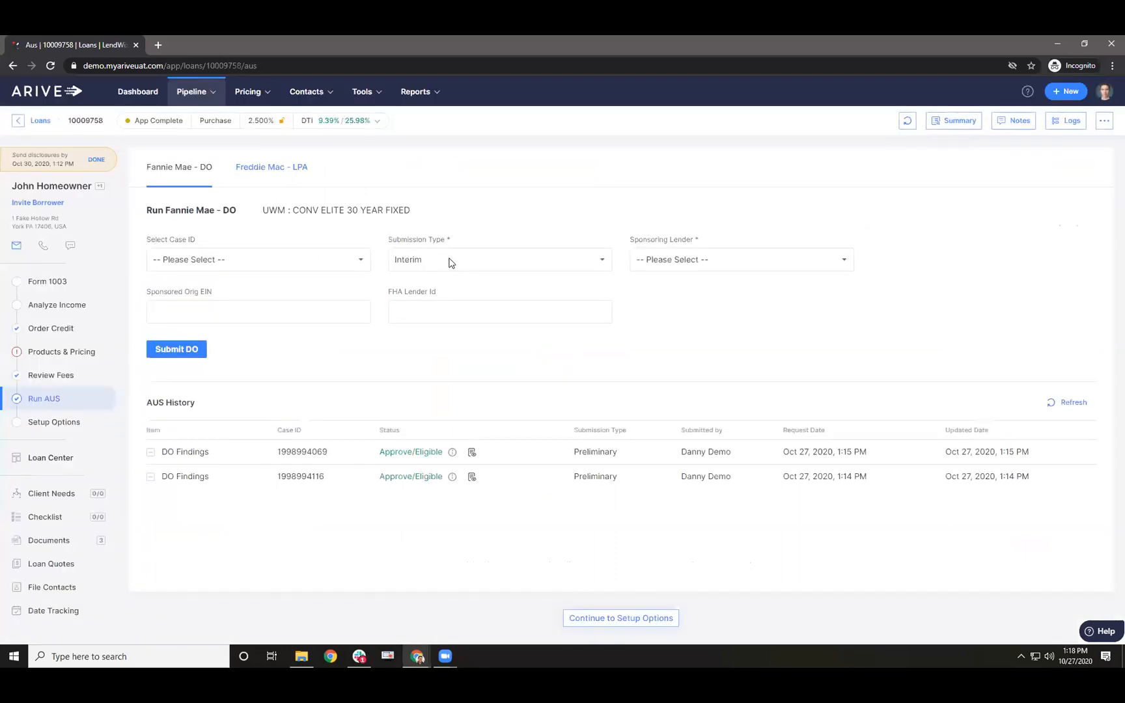
click(637, 265)
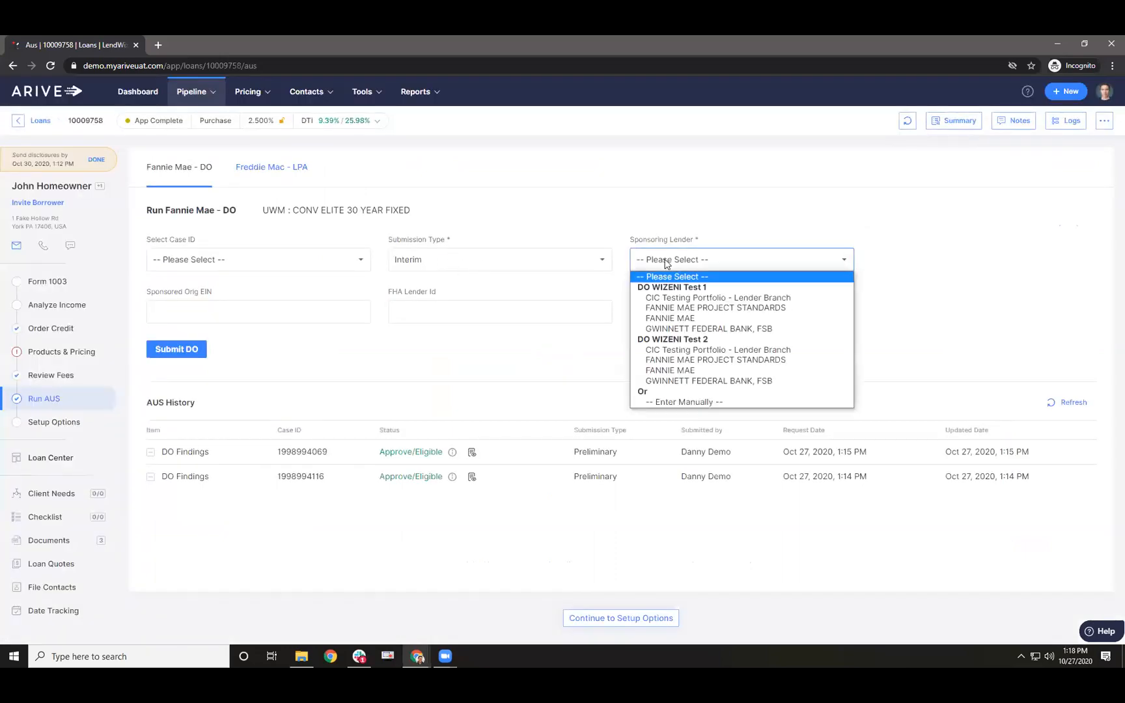
click(677, 318)
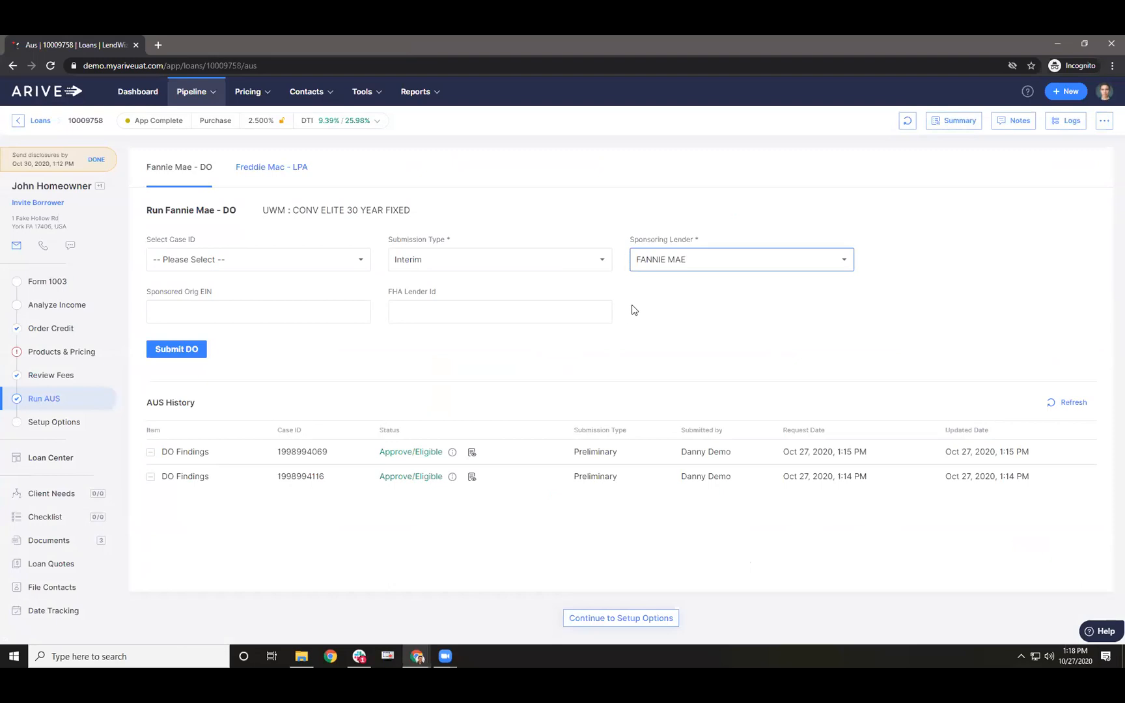
- Point out the Sponsored Orig EIN and FHA Lender Id fields, then view the Freddie Mac LPA tab
click(340, 312)
click(422, 315)
click(331, 316)
click(411, 315)
click(362, 310)
click(219, 293)
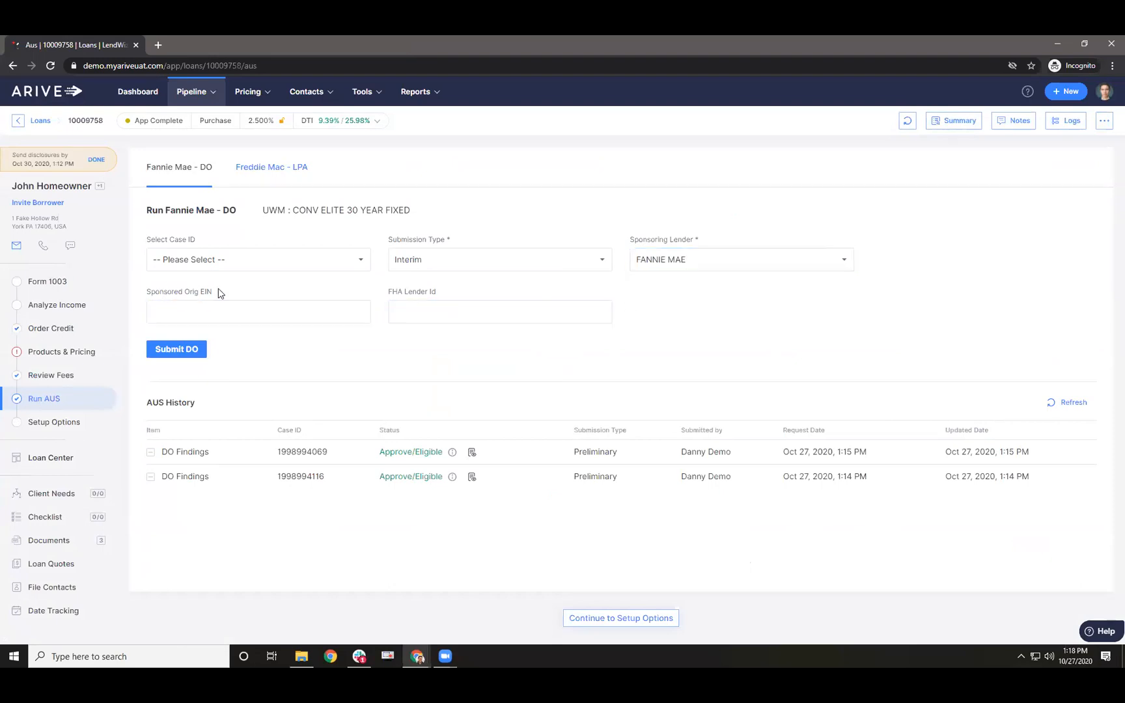
double_click(203, 297)
drag(386, 294, 441, 308)
click(364, 307)
click(416, 307)
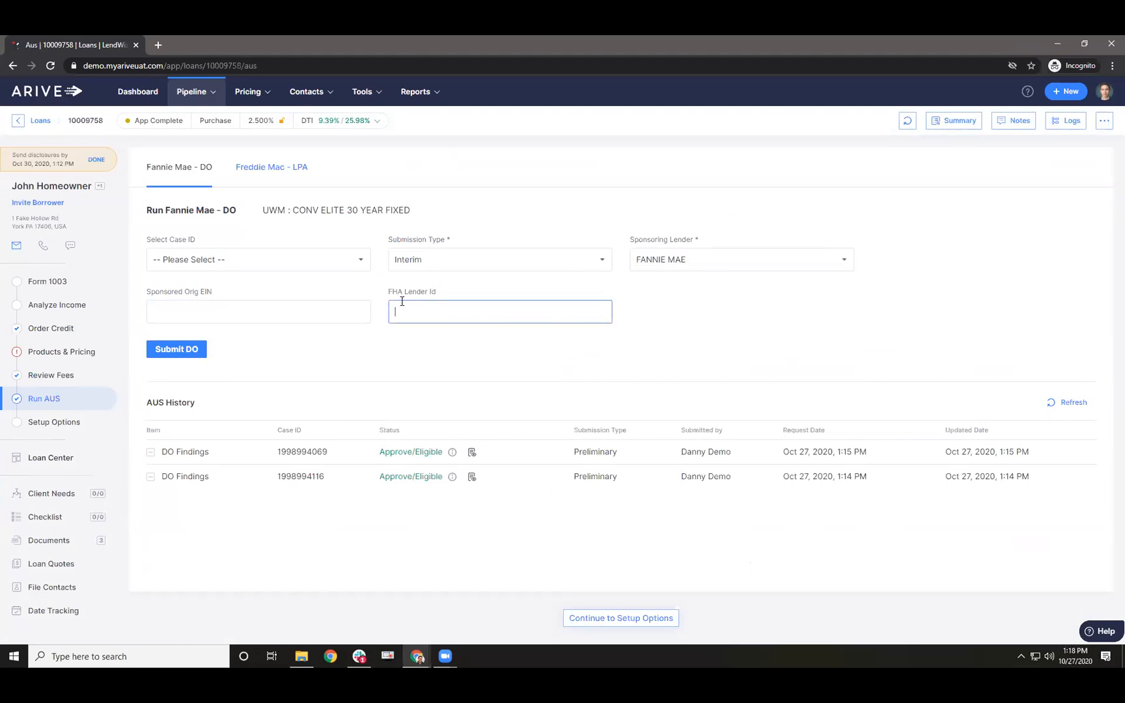
triple_click(200, 299)
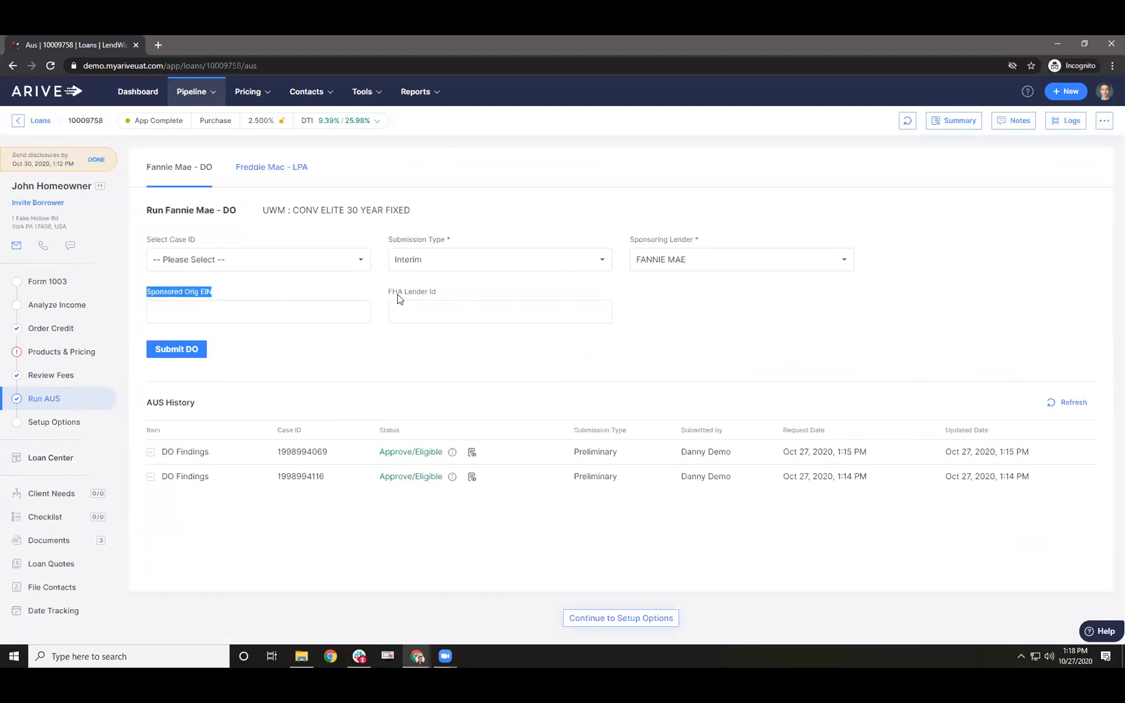
click(398, 291)
double_click(396, 291)
click(421, 291)
drag(438, 290, 382, 292)
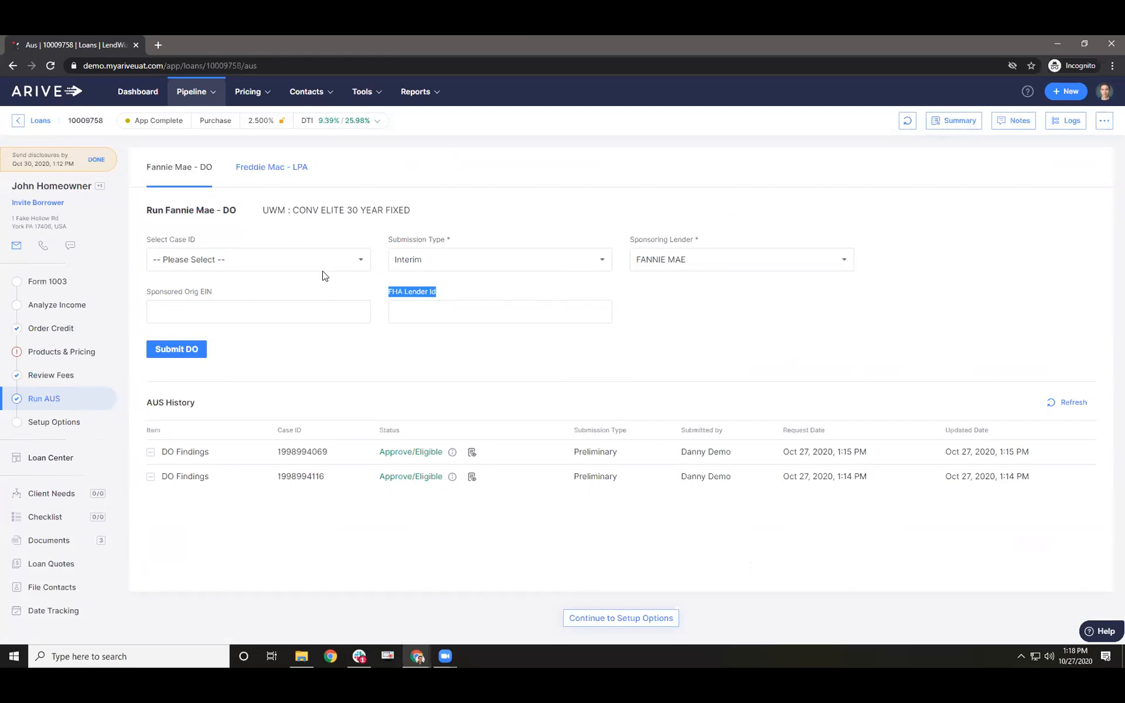
click(272, 314)
click(414, 313)
click(342, 315)
click(409, 318)
click(348, 314)
click(397, 312)
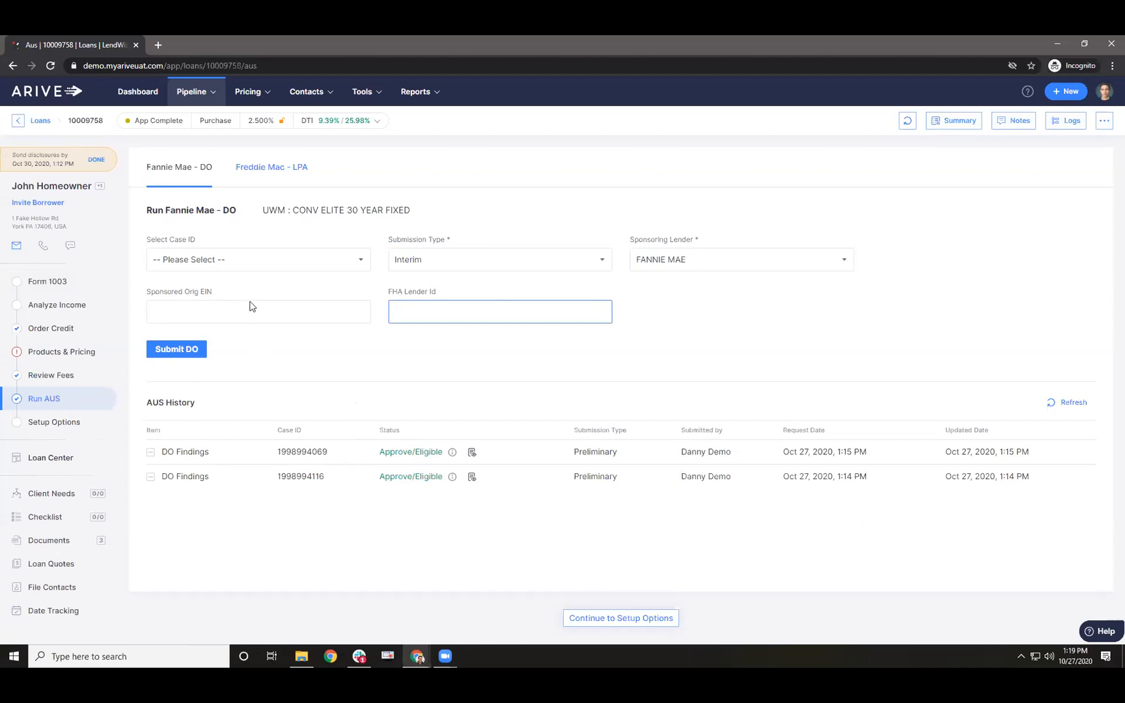
click(244, 169)
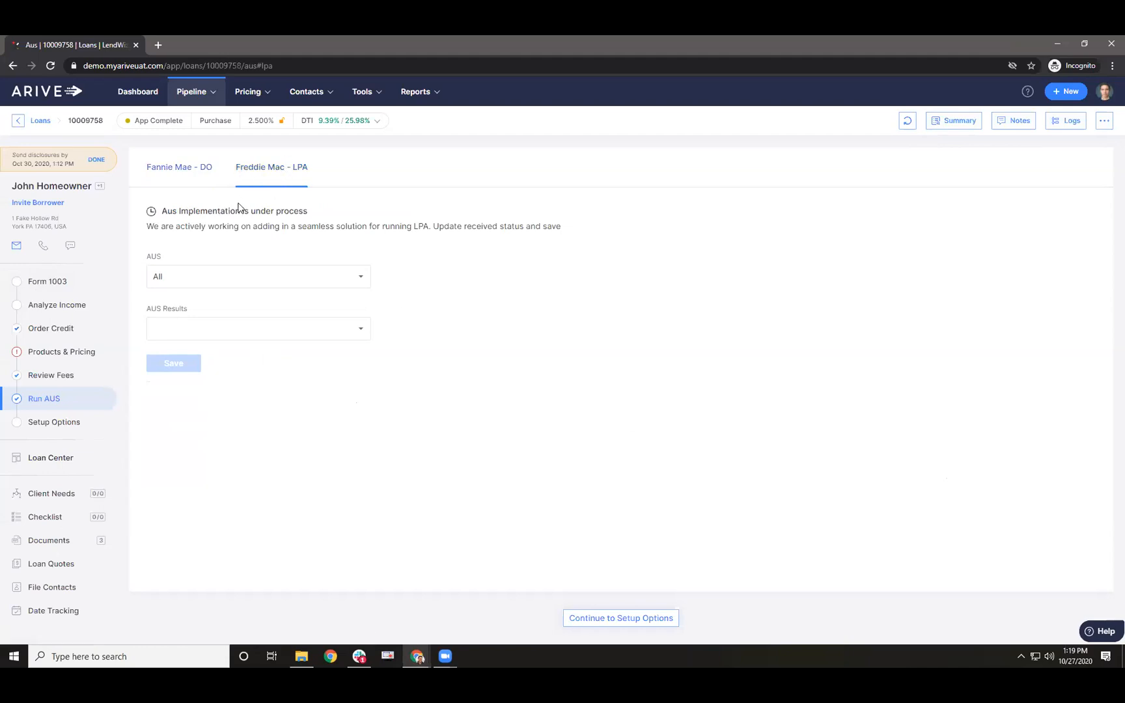
- Highlight the 'Aus Implementation is under process' notice and go back to the Fannie Mae DO submission form
drag(164, 212, 307, 210)
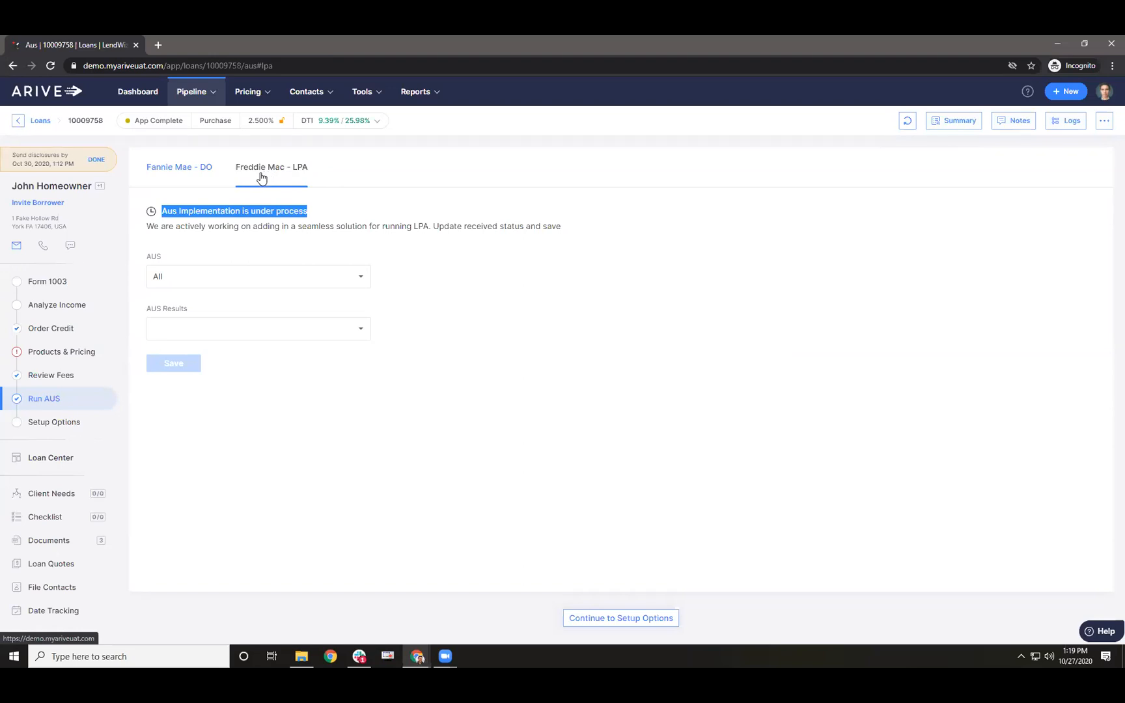
click(186, 169)
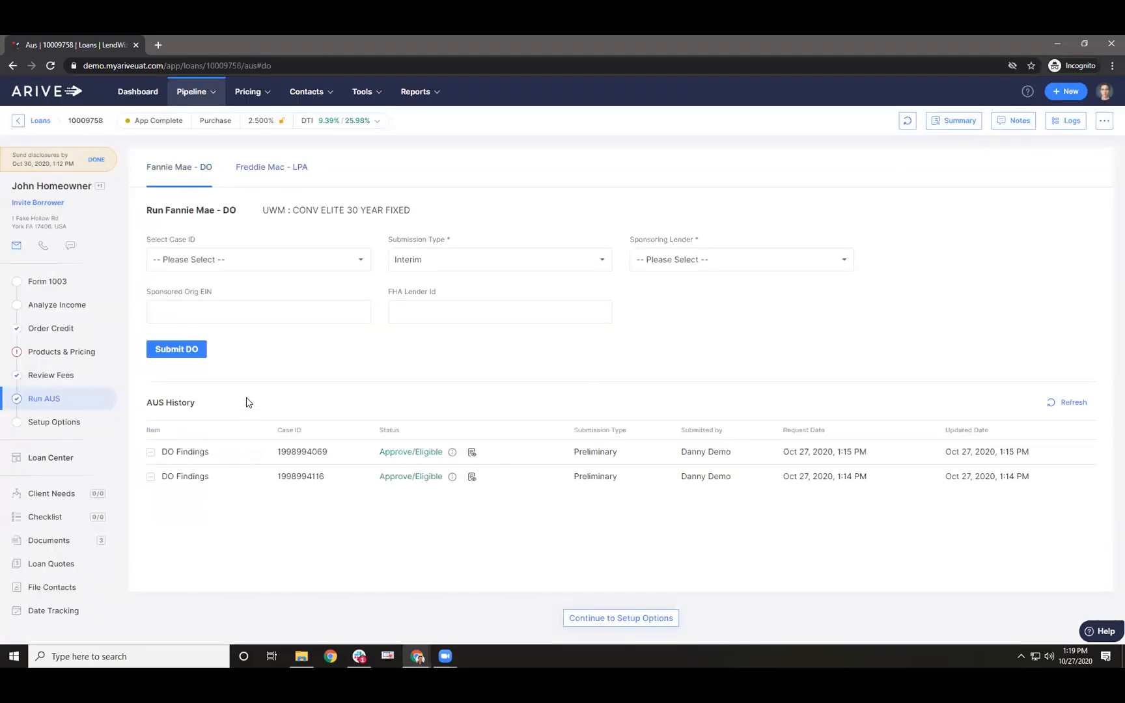
click(712, 261)
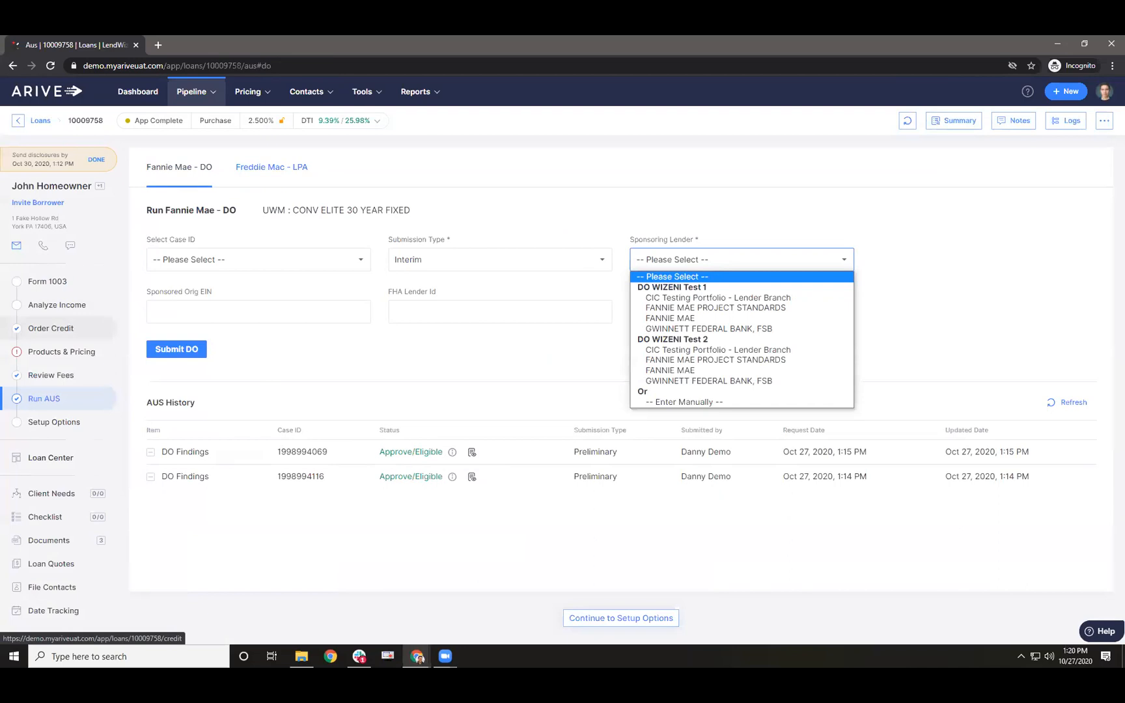
click(555, 217)
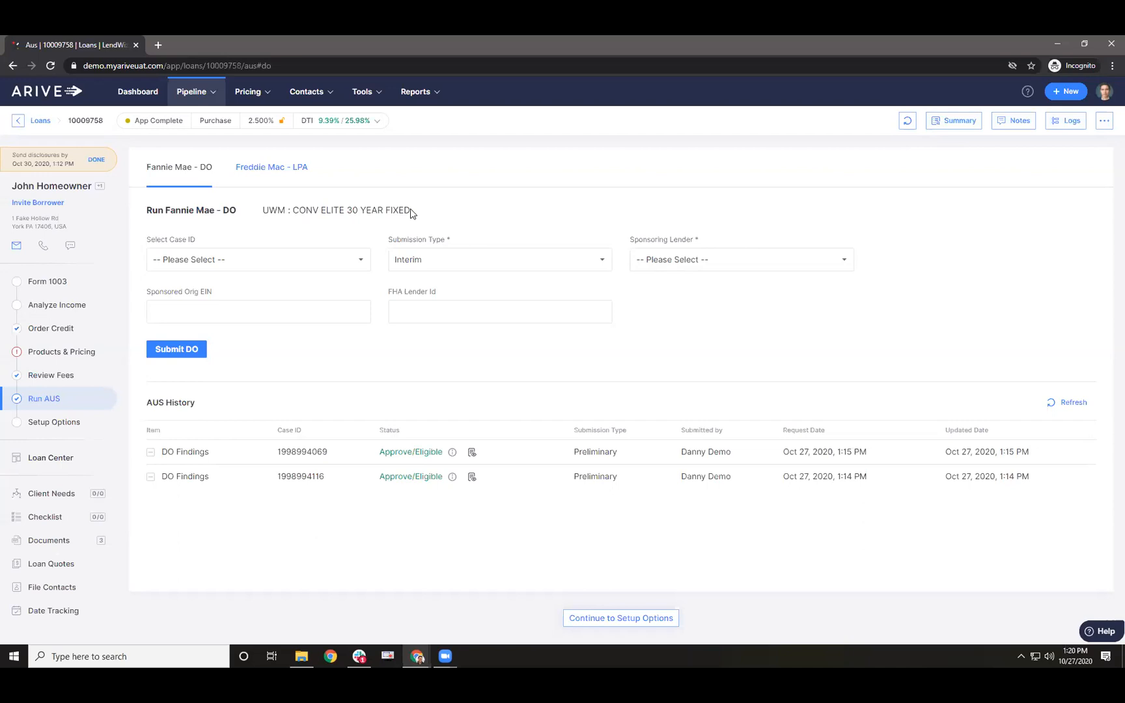
mouse_move(452, 454)
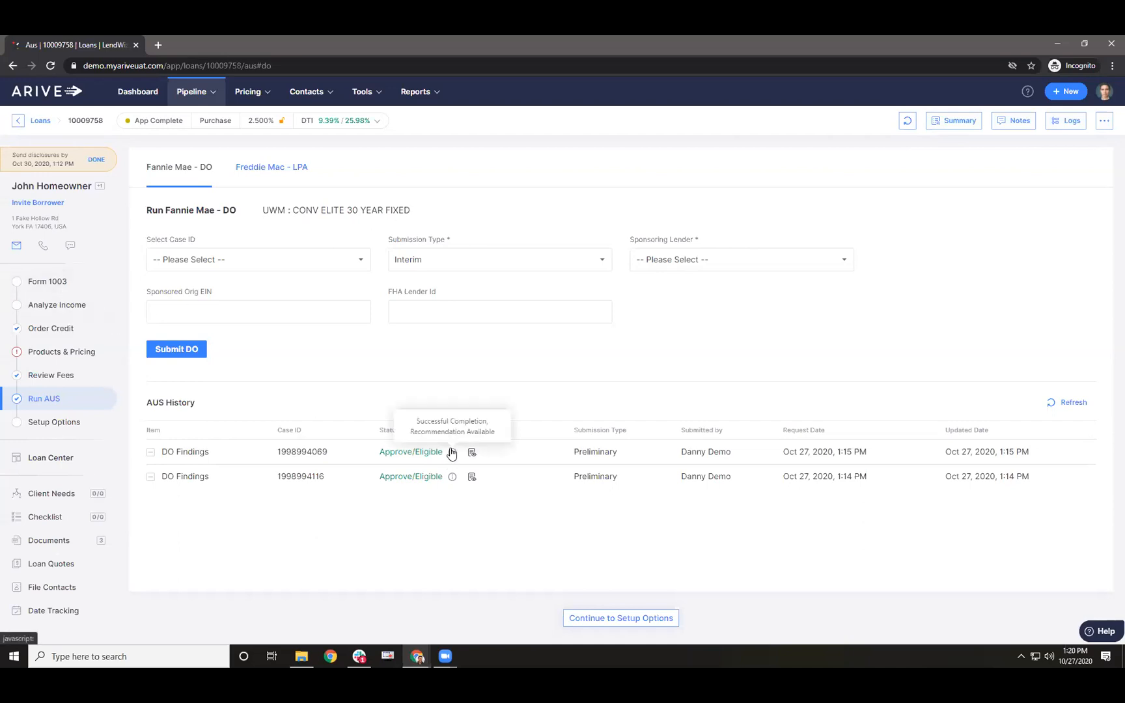
mouse_move(456, 482)
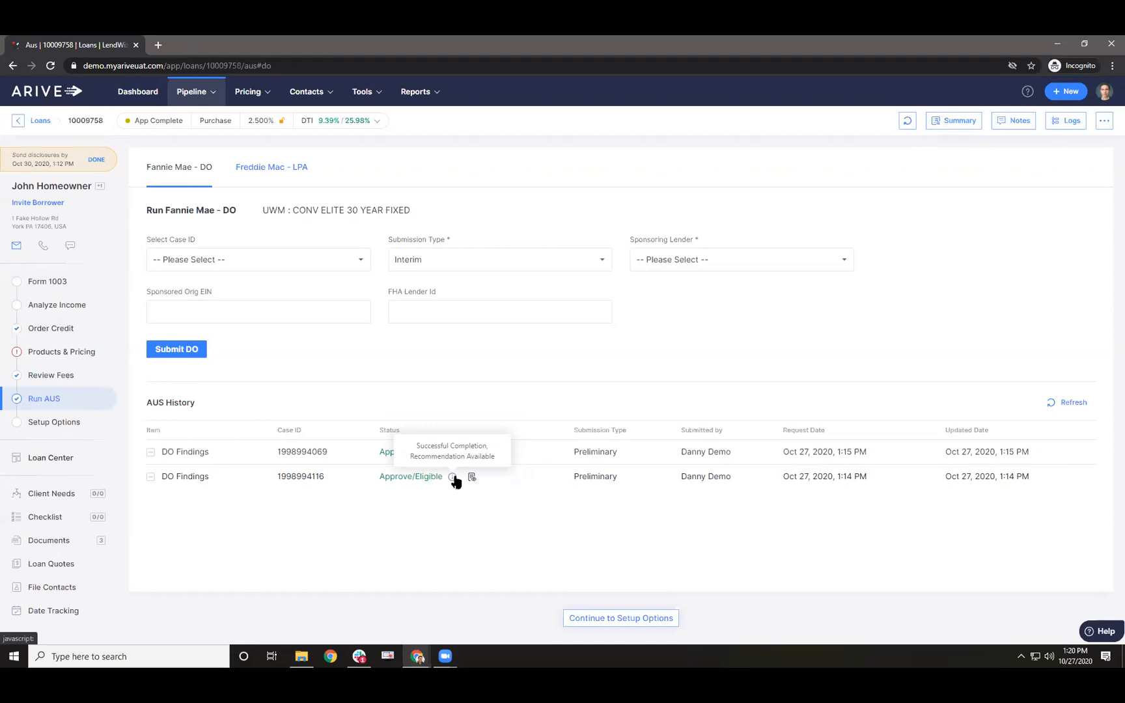
click(1066, 120)
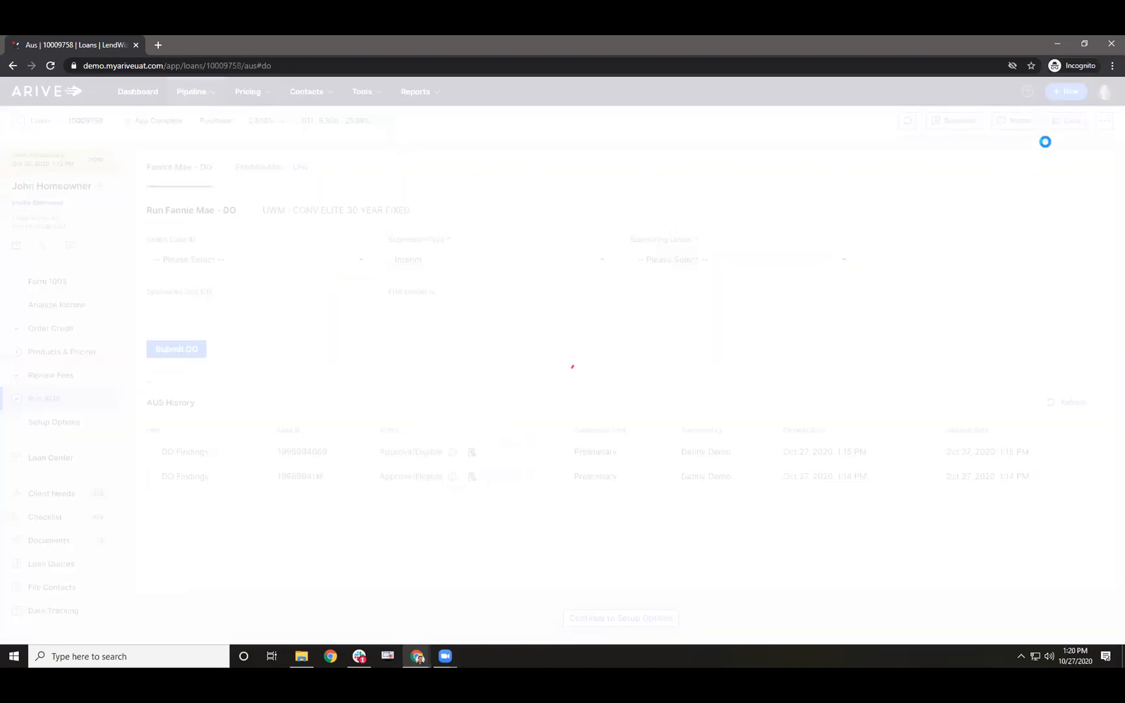
click(742, 220)
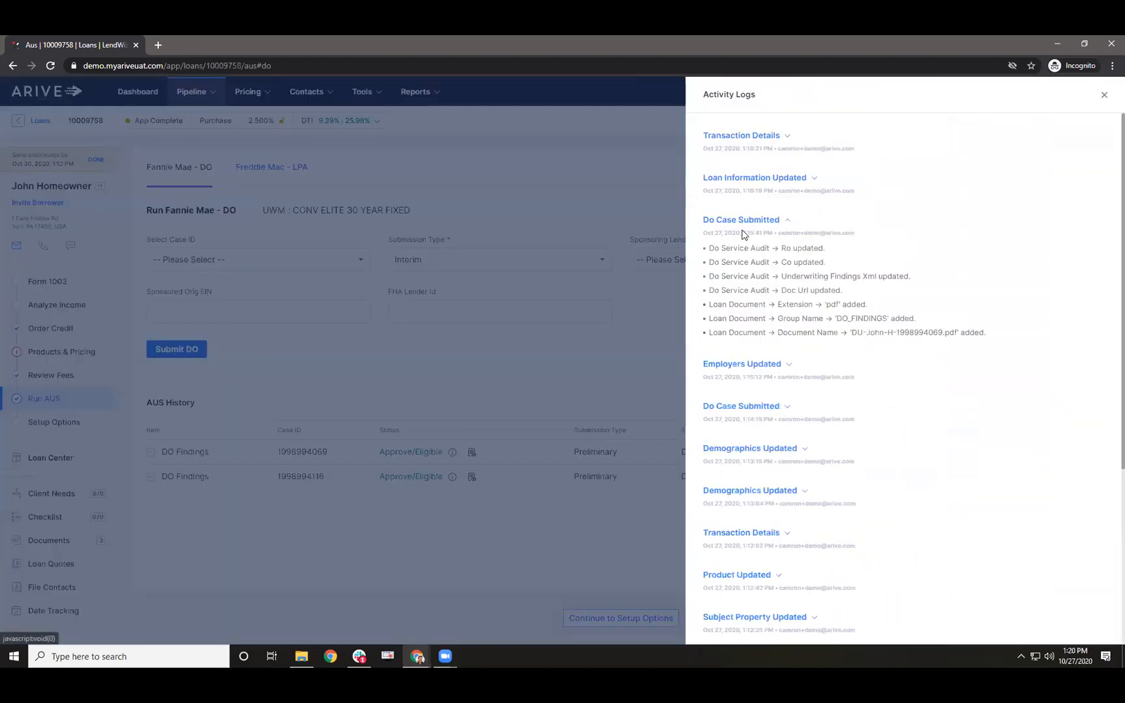
scroll(723, 340, down, 6)
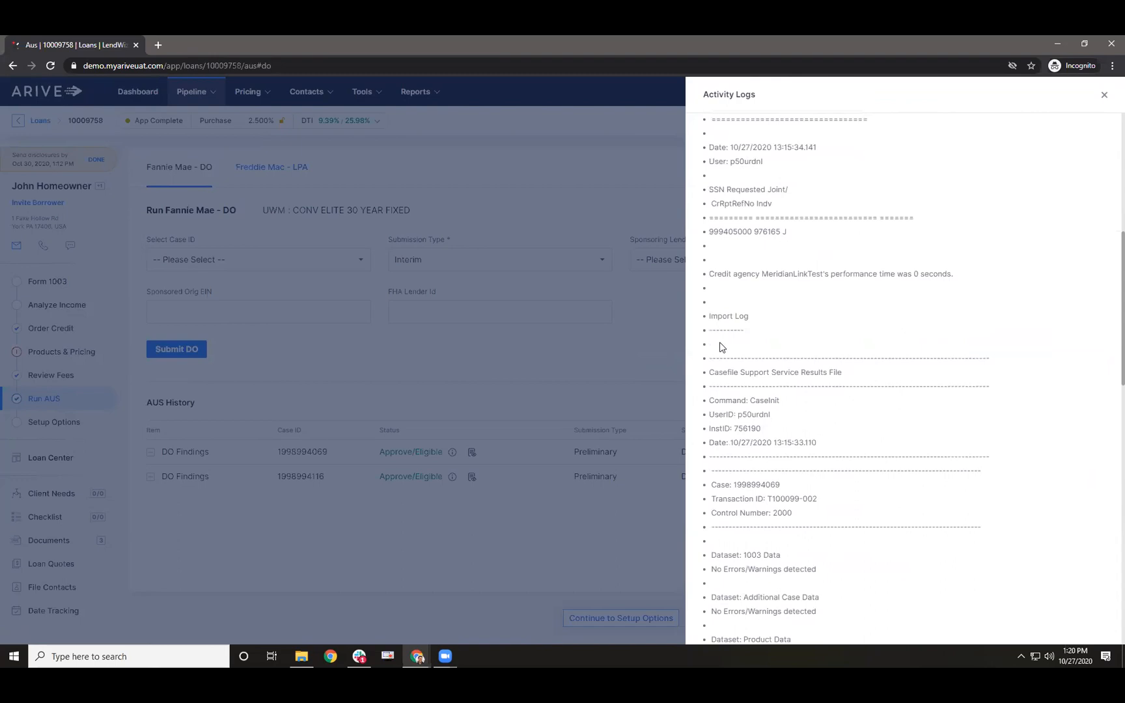
scroll(716, 364, down, 2)
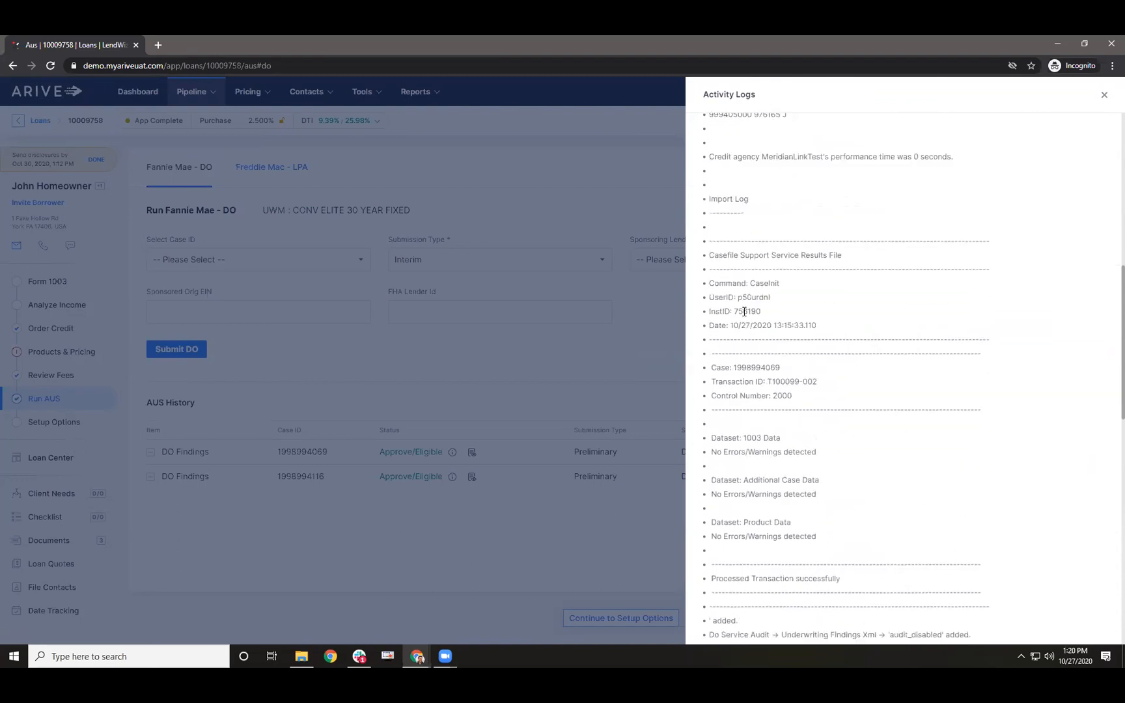
scroll(744, 312, down, 2)
scroll(745, 317, down, 2)
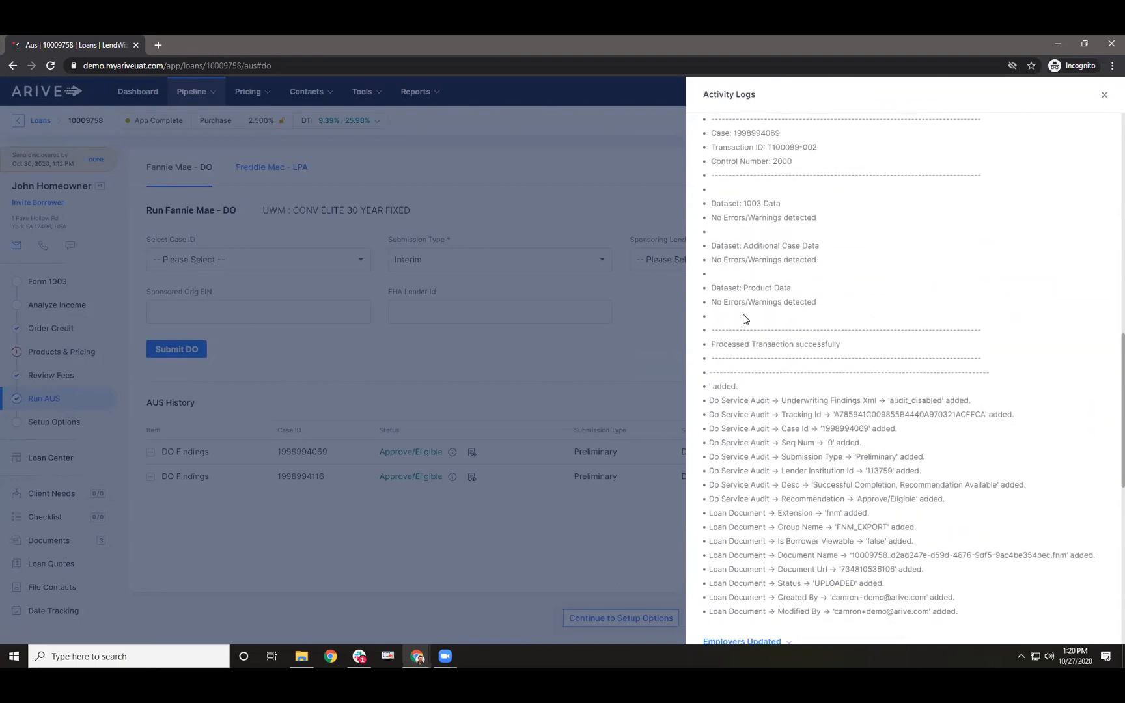
key(ctrl+f)
text(checklist)
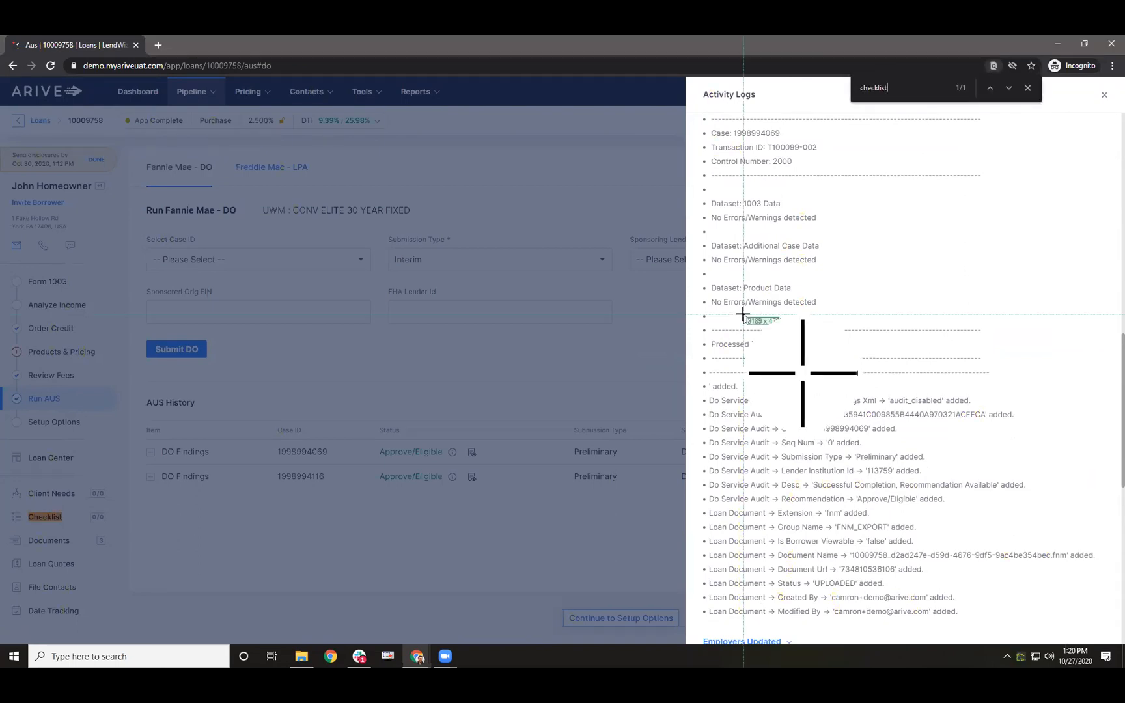
key(Escape)
scroll(746, 378, down, 2)
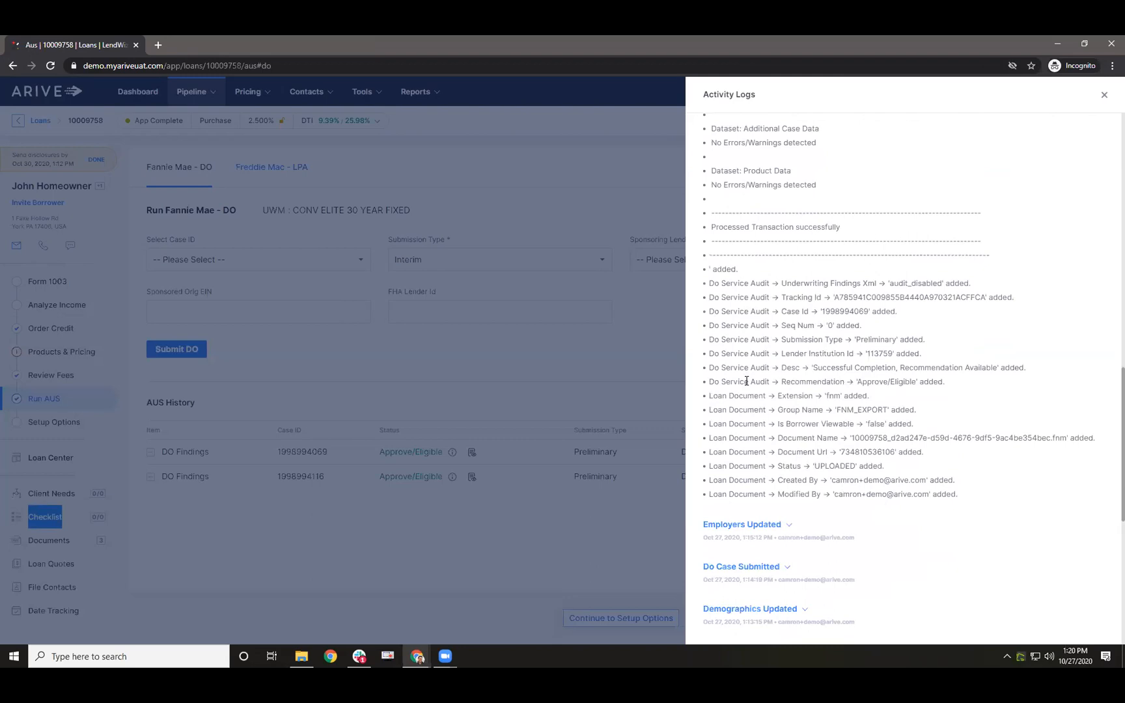
scroll(747, 381, up, 5)
click(682, 329)
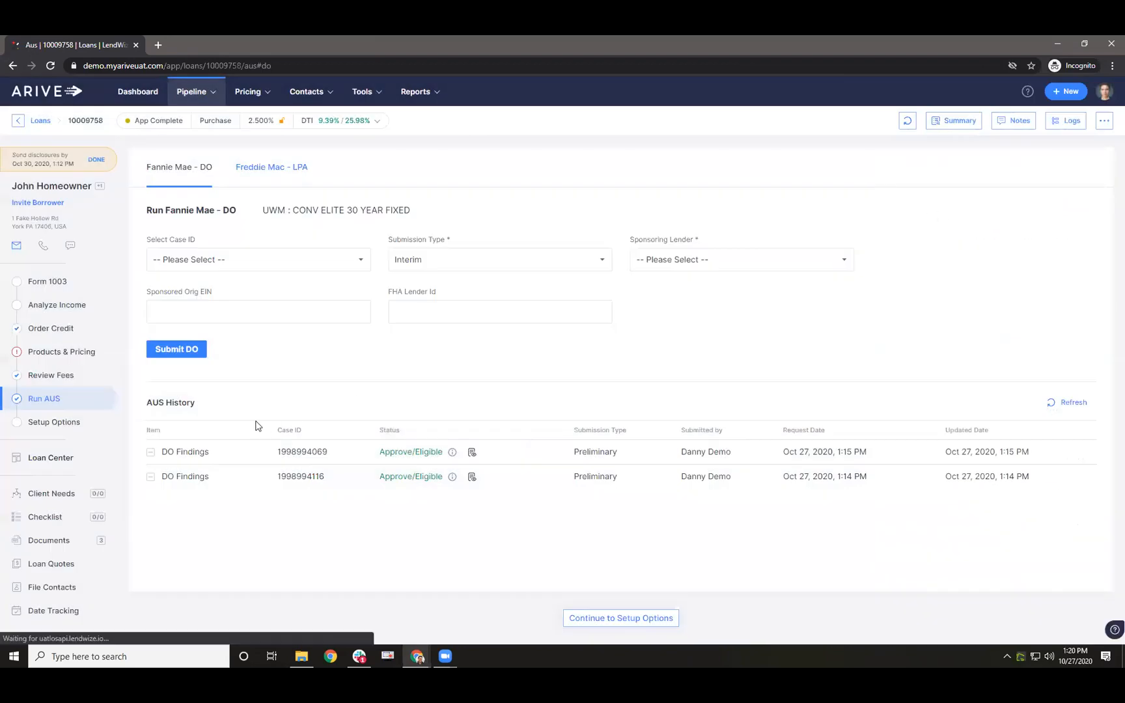
- On Form 1003, mark the $1,100 Sallie Mae installment as paid off
click(47, 283)
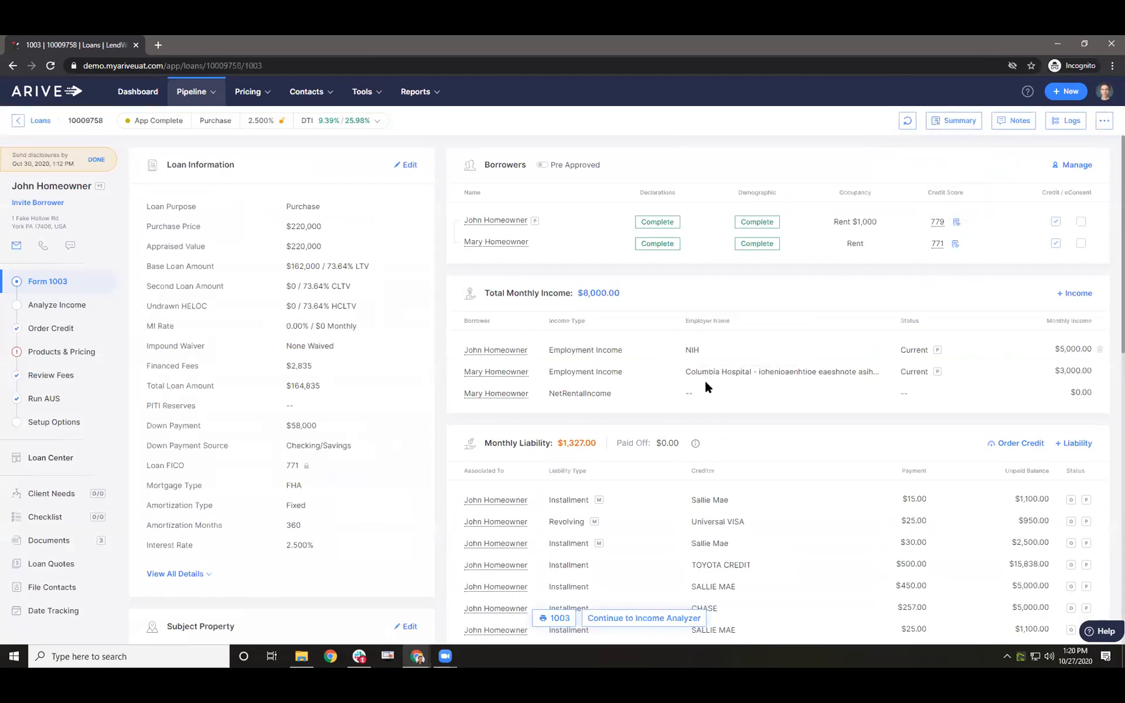
scroll(717, 390, down, 2)
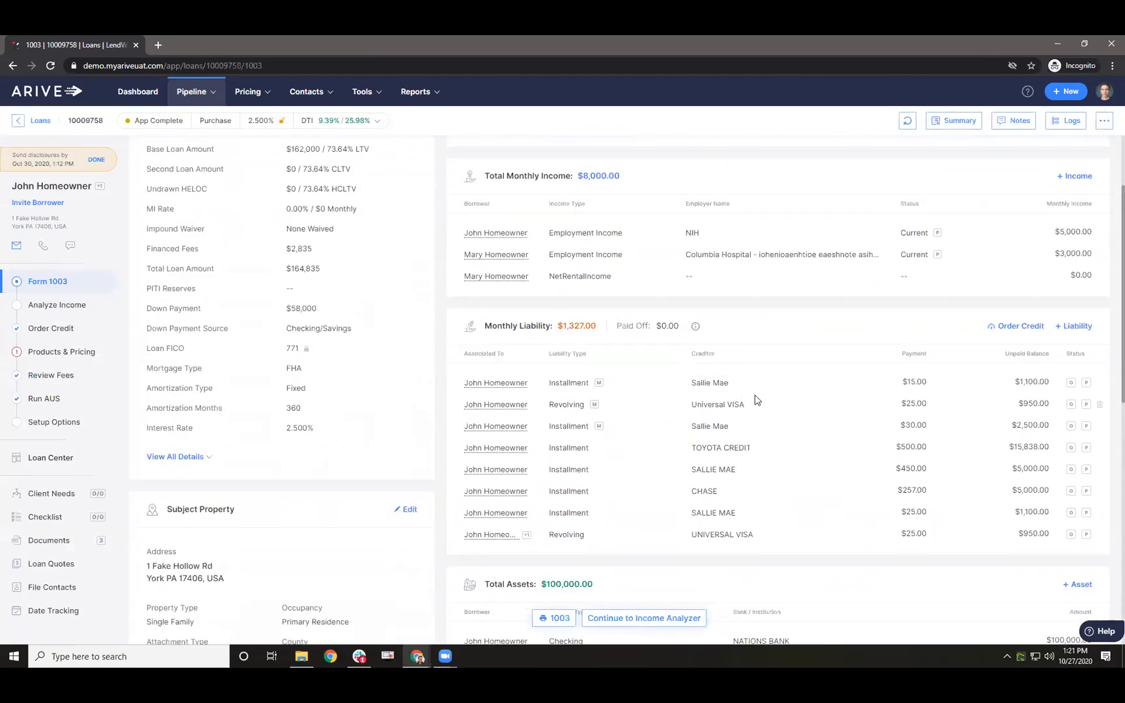
click(1085, 384)
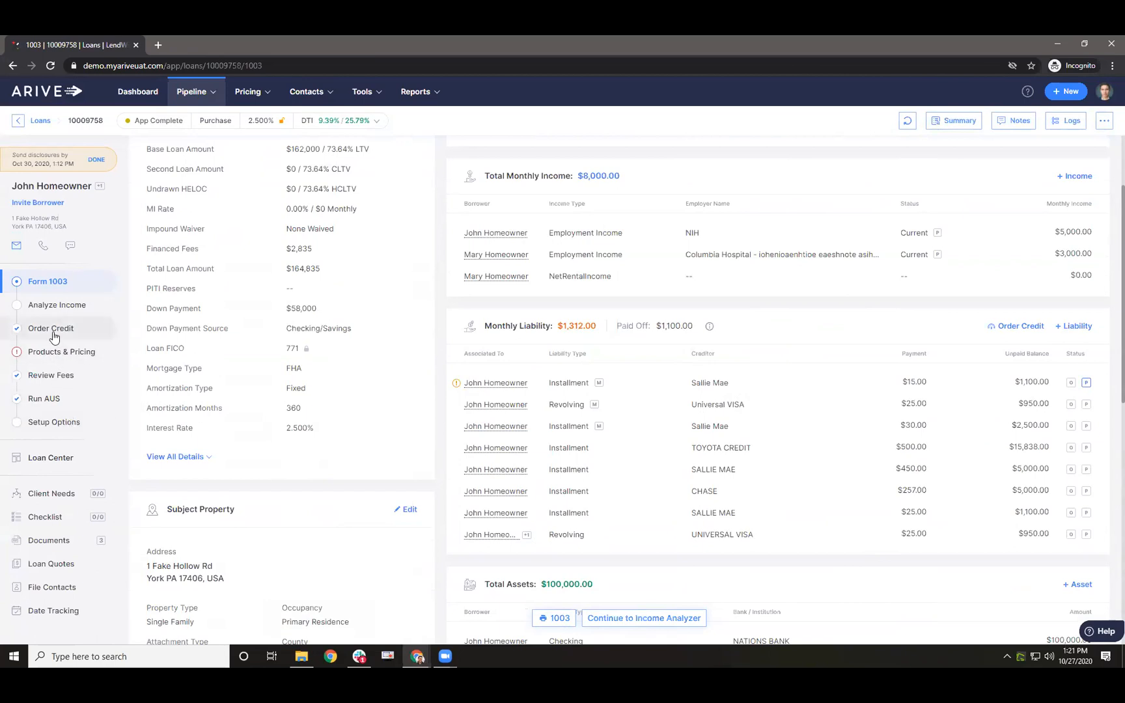
- Edit the Loan Information to switch Mortgage Type from FHA to Conventional and save
click(53, 395)
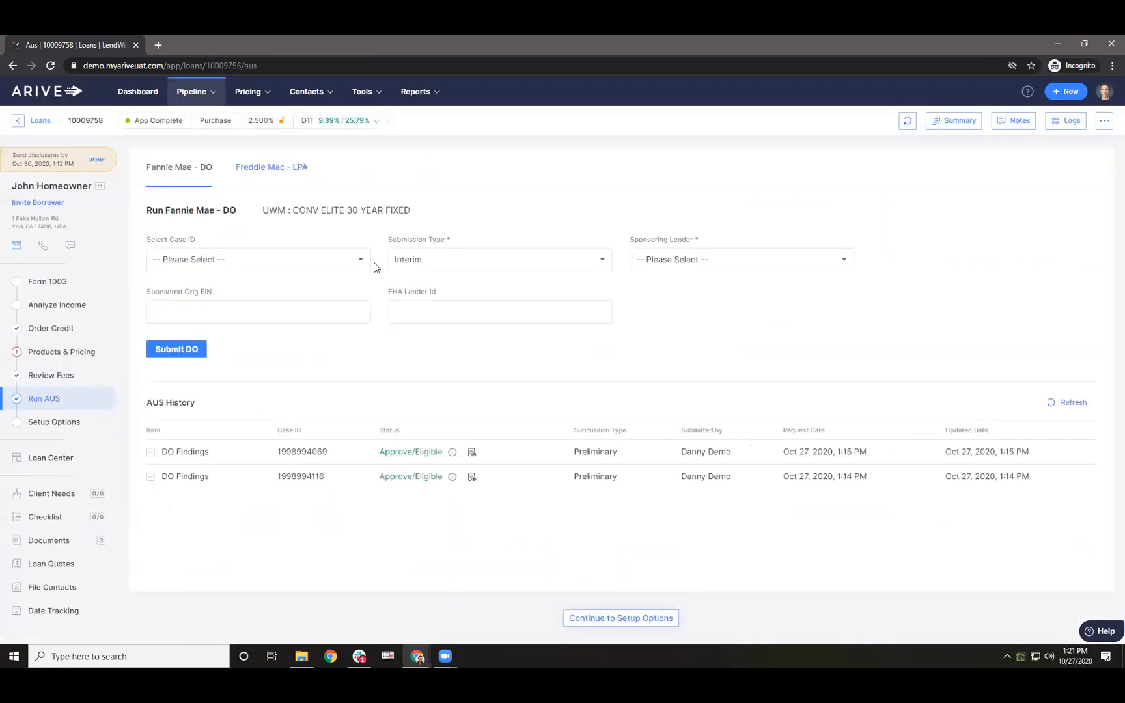
click(52, 279)
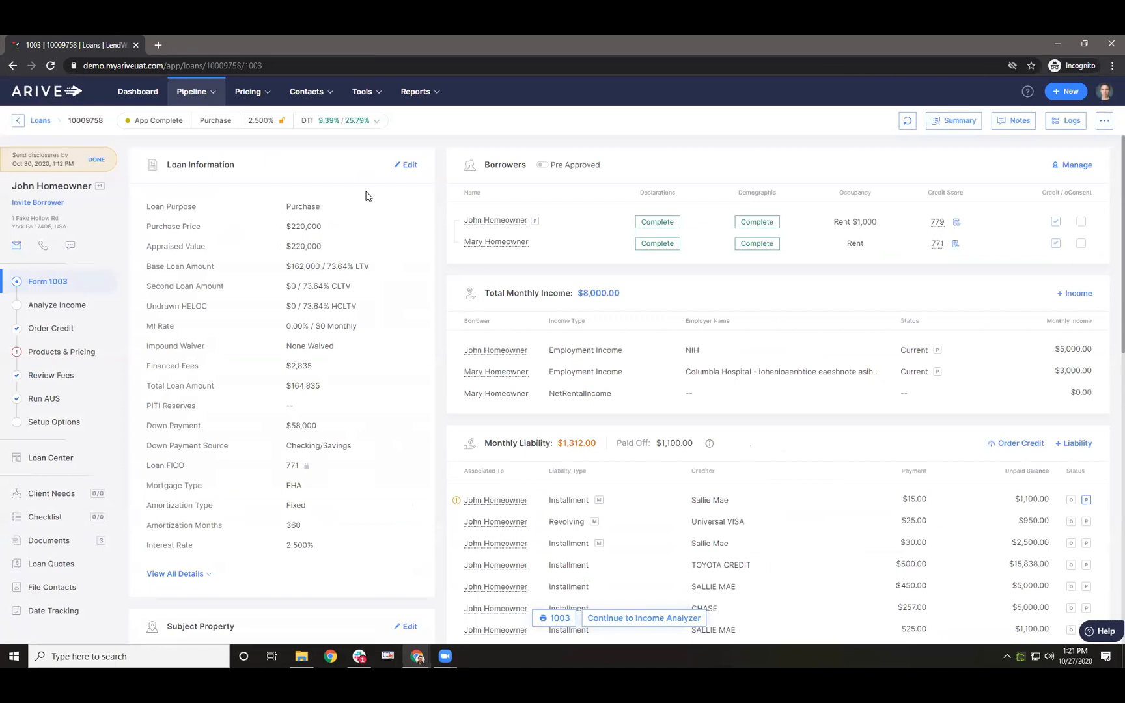
click(406, 165)
click(527, 355)
click(540, 367)
click(1061, 629)
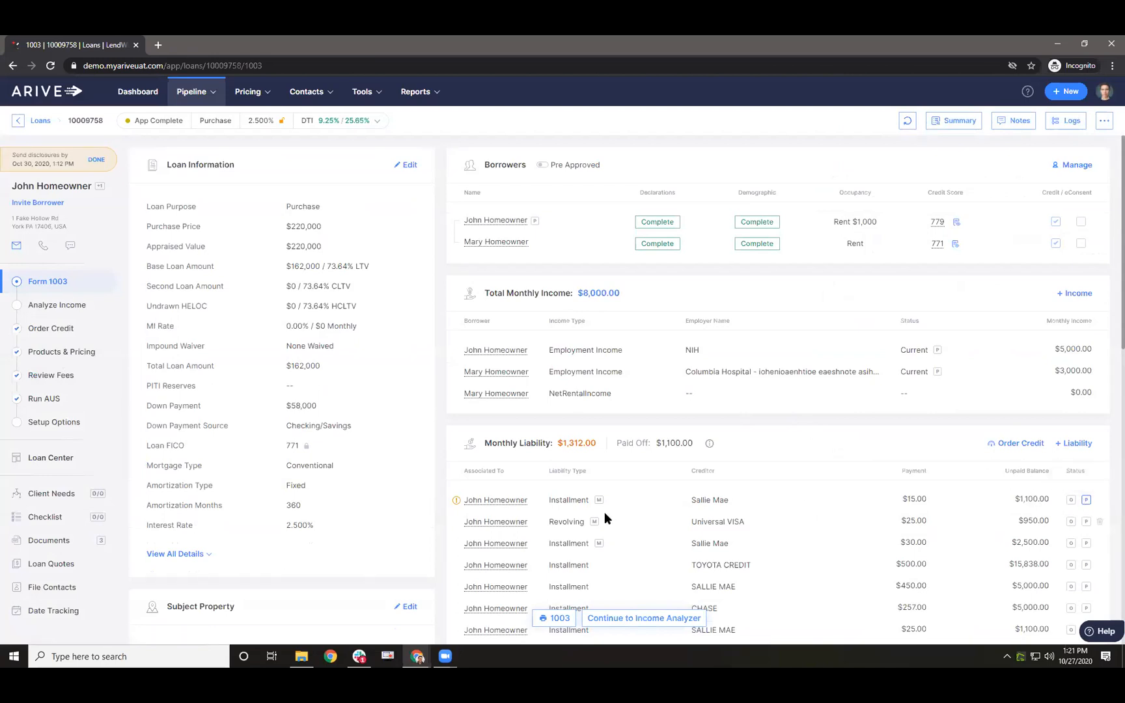
- Submit the loan to Fannie Mae DO as a New Case, getting Approve/Eligible at $162,000 Conventional
click(56, 399)
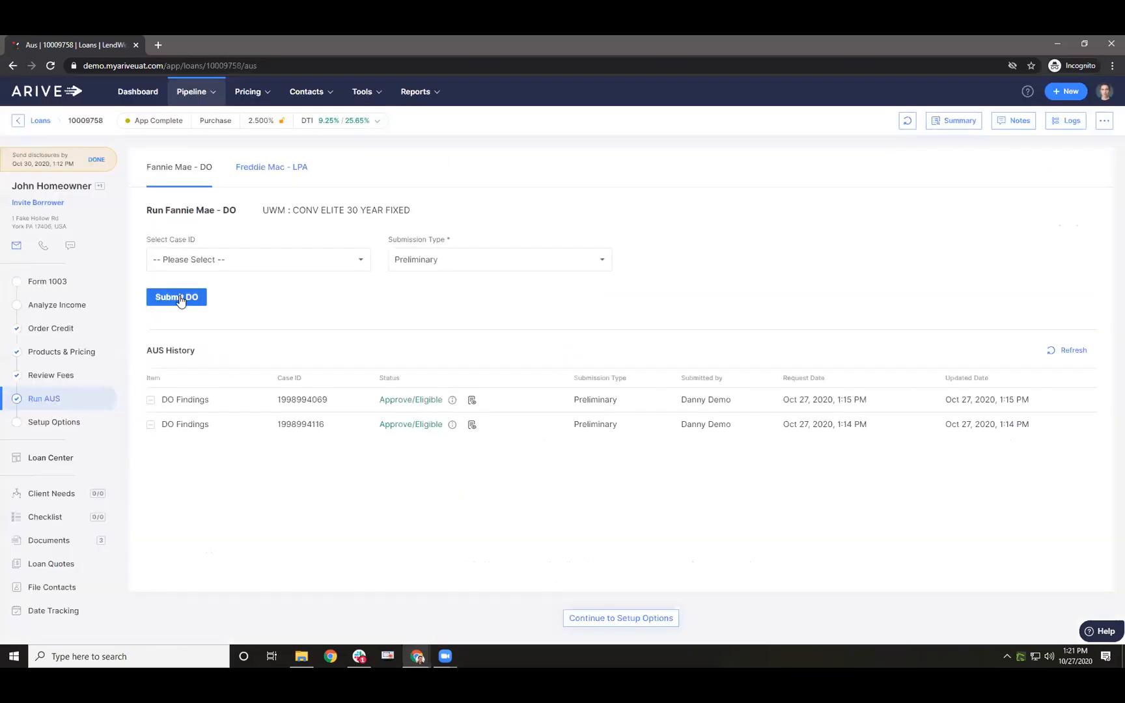
click(210, 267)
click(215, 290)
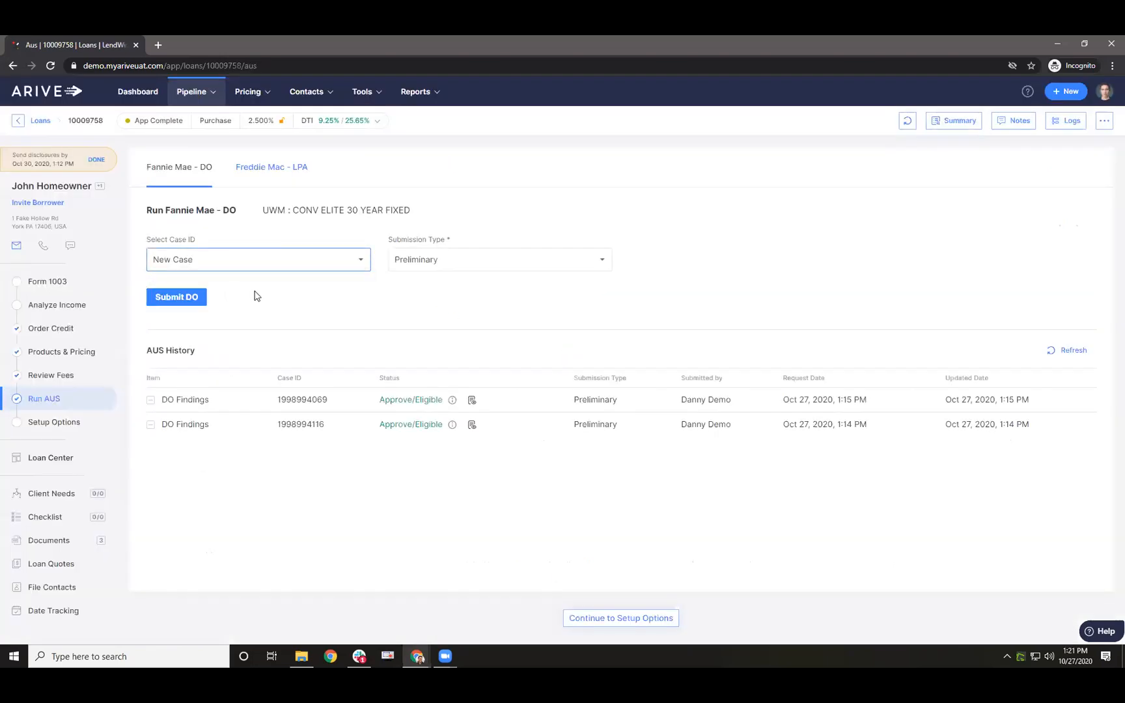
click(177, 298)
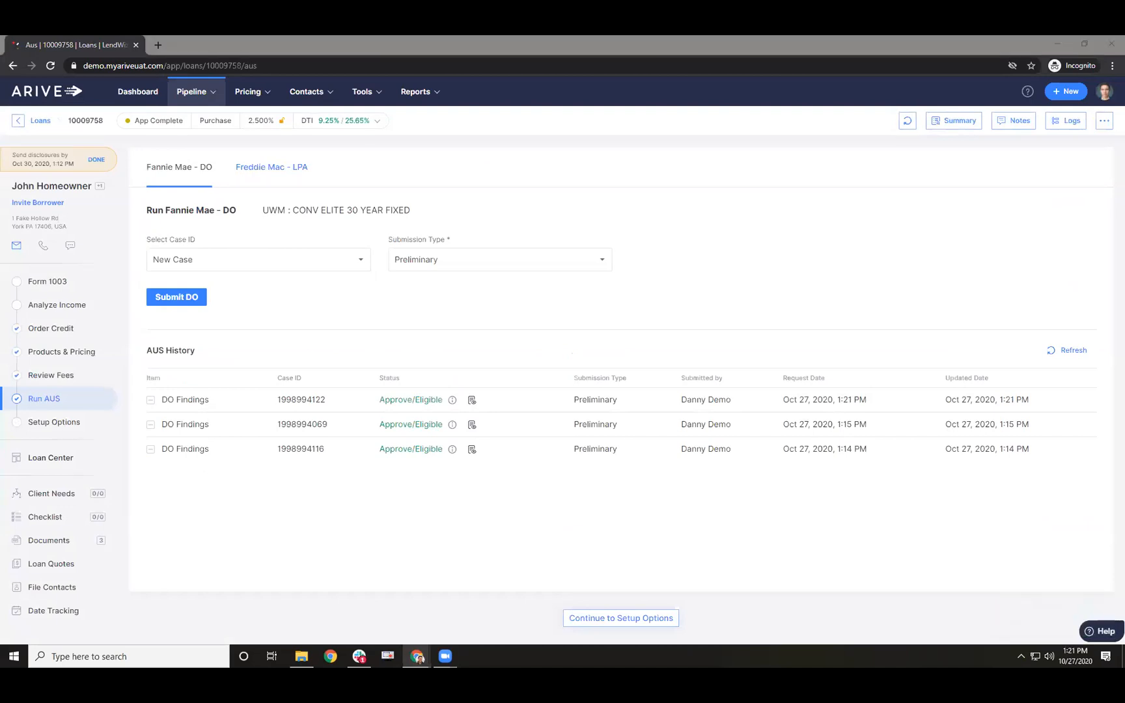
drag(41, 200, 440, 41)
click(472, 402)
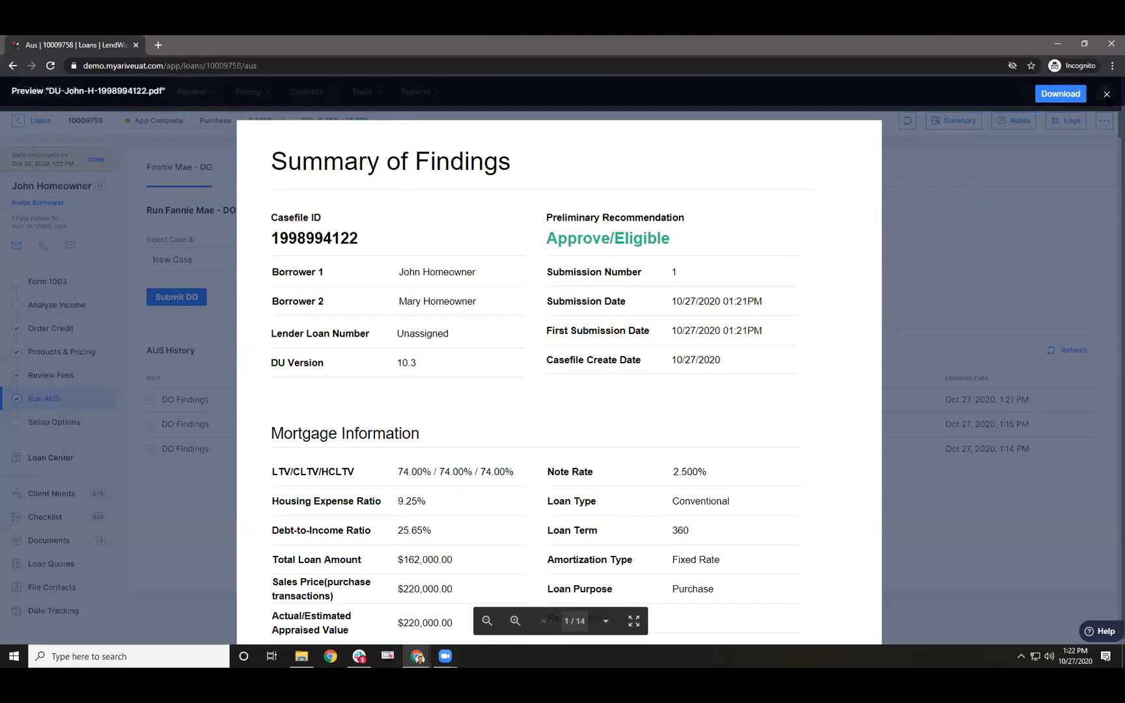
click(1107, 94)
mouse_move(454, 404)
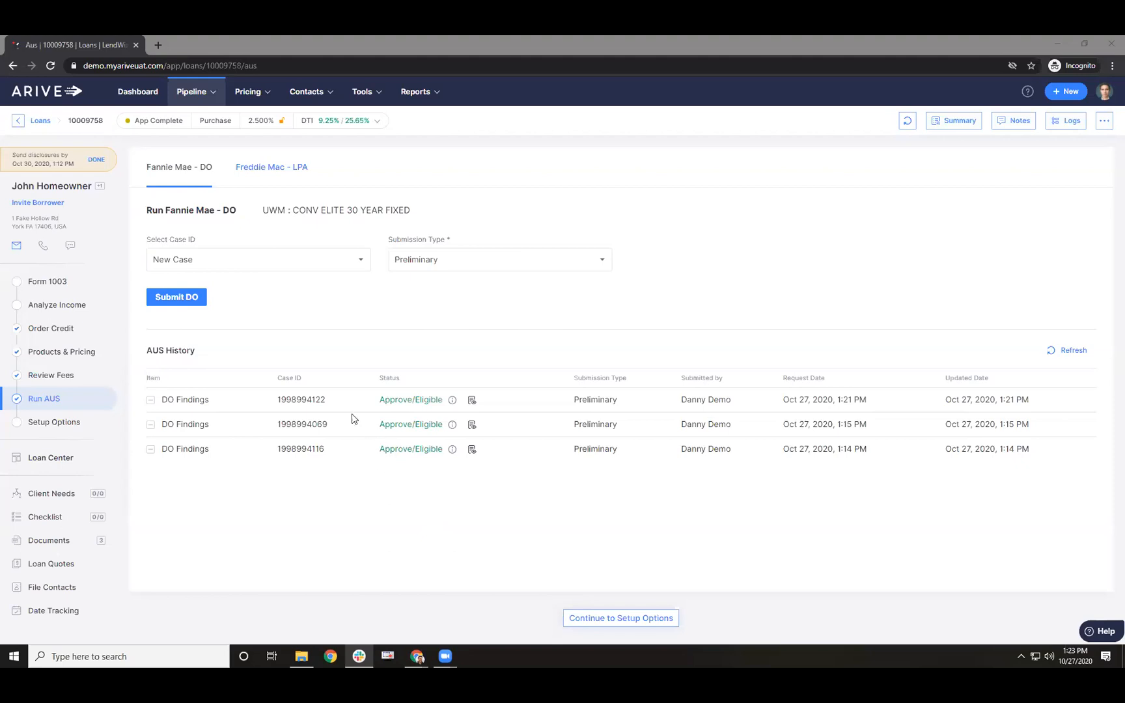
- Return to Form 1003 showing $8,000 monthly income and $1,312 monthly liability
click(418, 93)
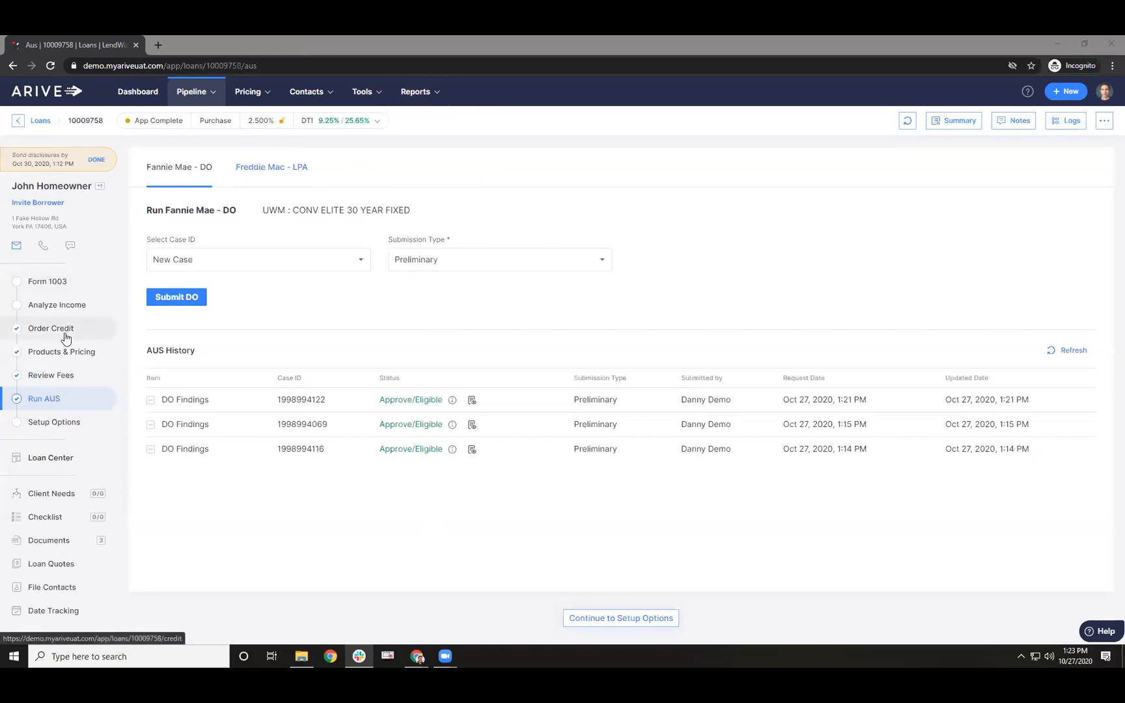
click(77, 292)
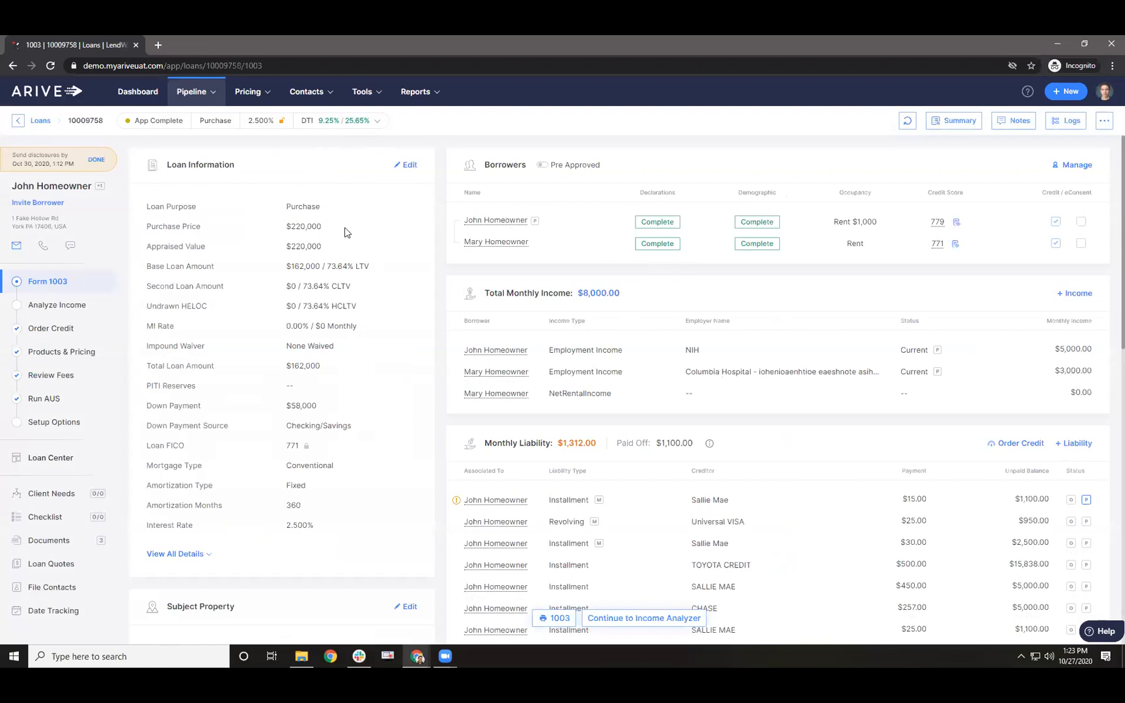
- Show the Reports dropdown's report types from the $162,000 Conventional loan's 1003 page
click(426, 92)
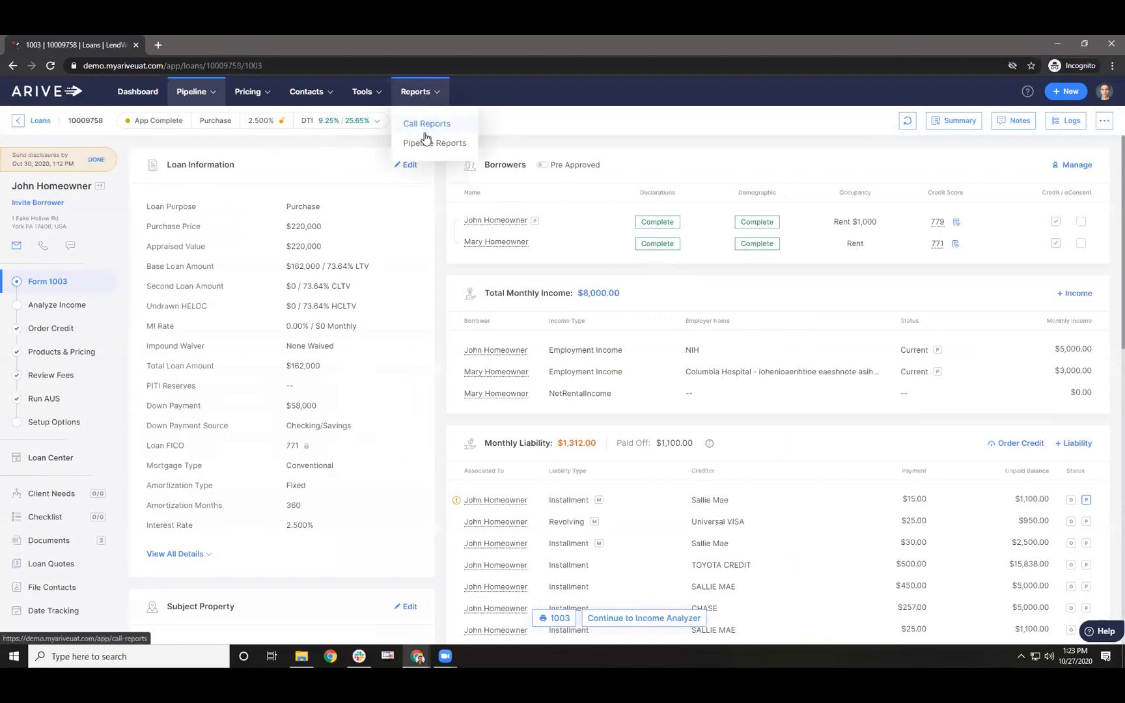
mouse_move(426, 110)
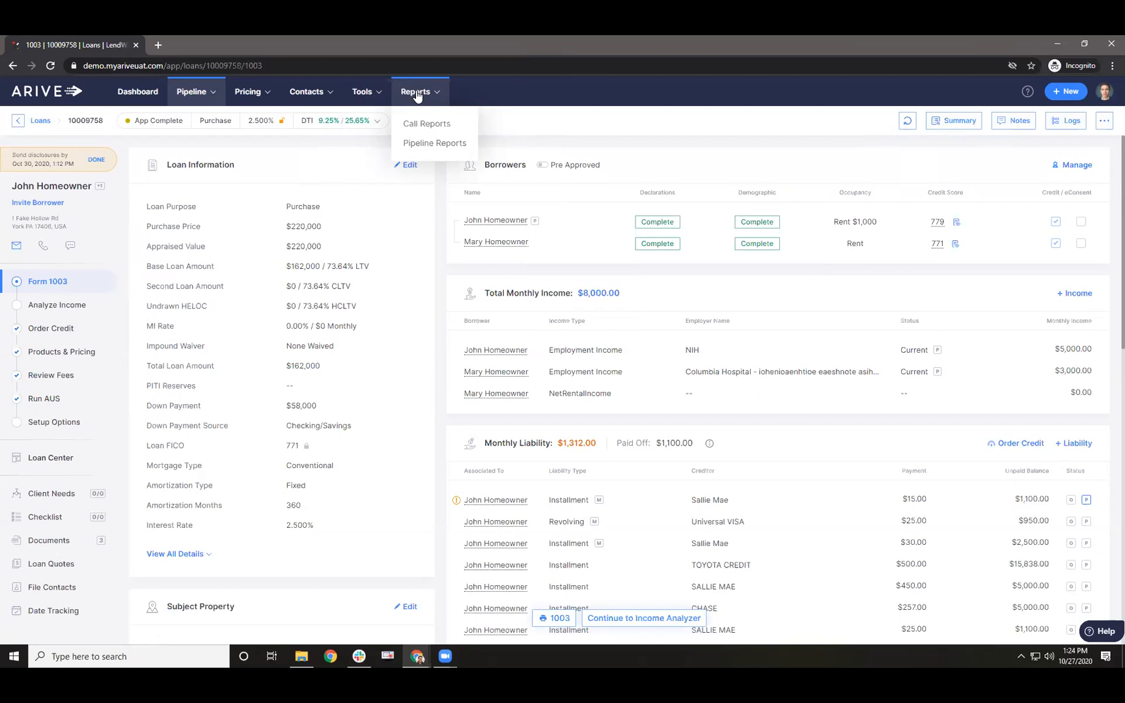
- Open the 2020 Q3 Call Reports with Arizona and California selected, then open the profile menu
click(427, 127)
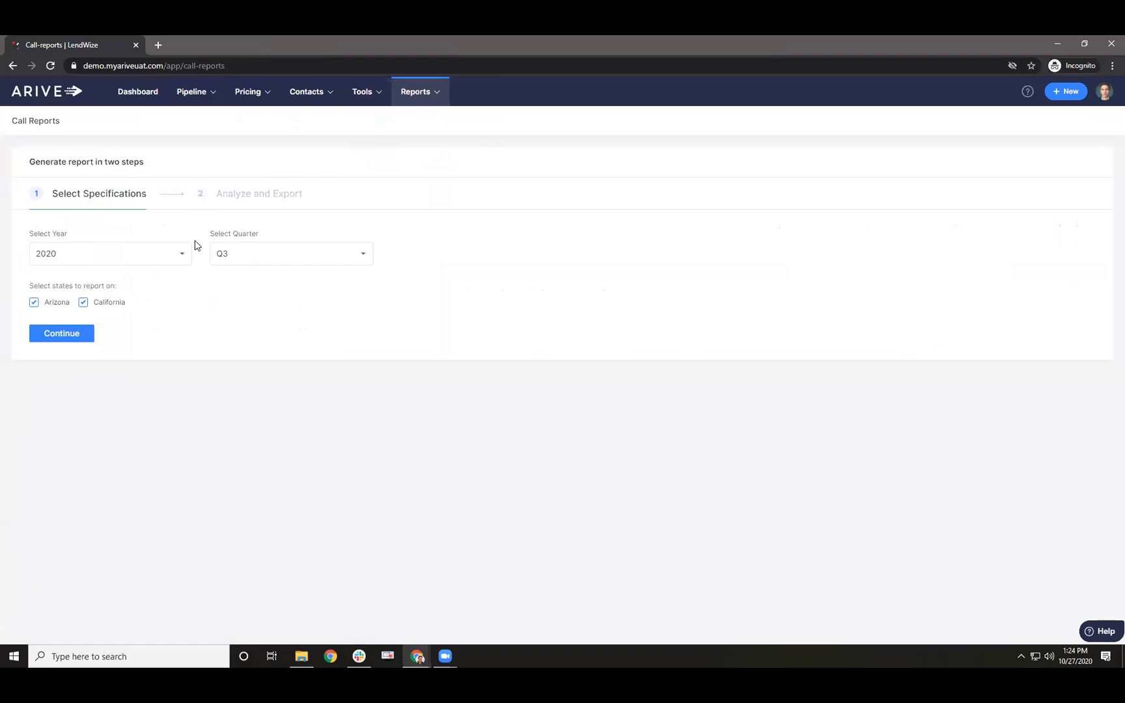
drag(30, 286, 121, 286)
click(34, 303)
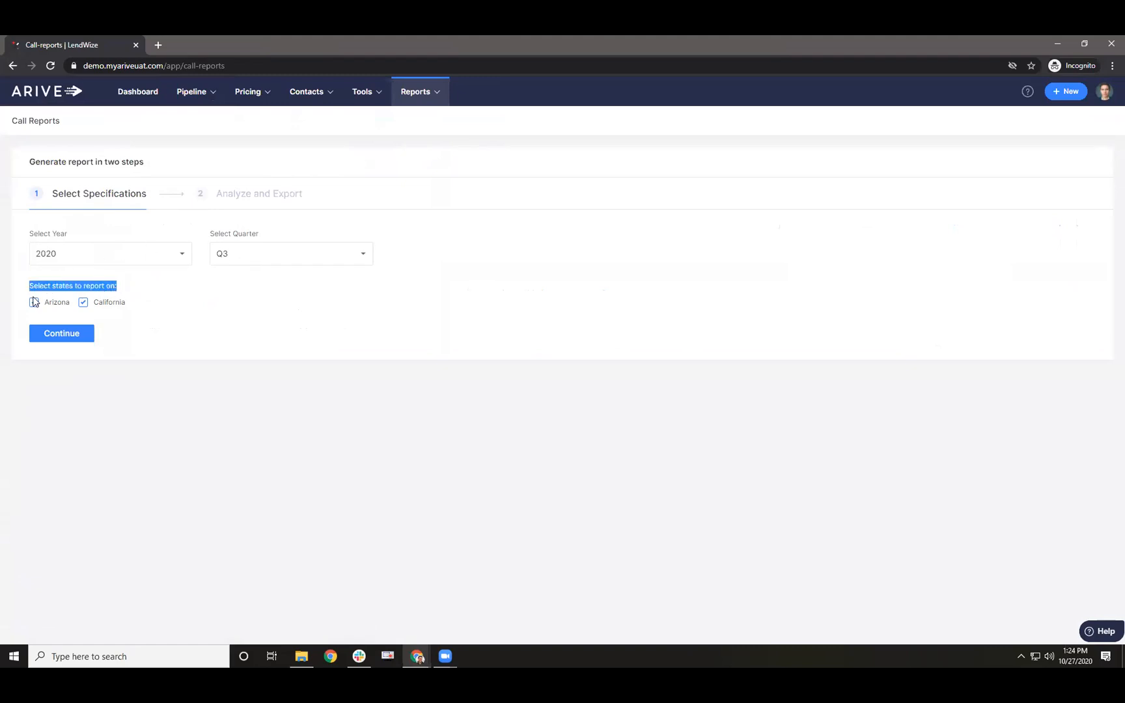
click(34, 302)
triple_click(46, 287)
click(1105, 93)
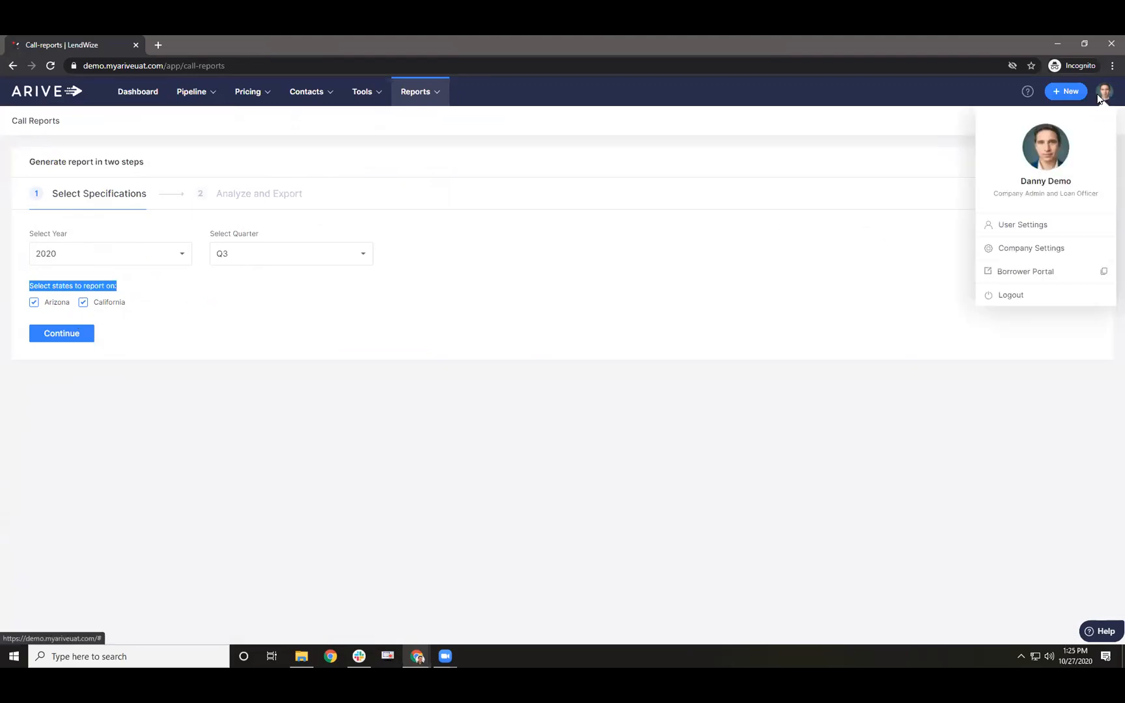
- In Company Settings > Licenses, add an authorized Texas license with its number, renewed through 2021
click(1021, 258)
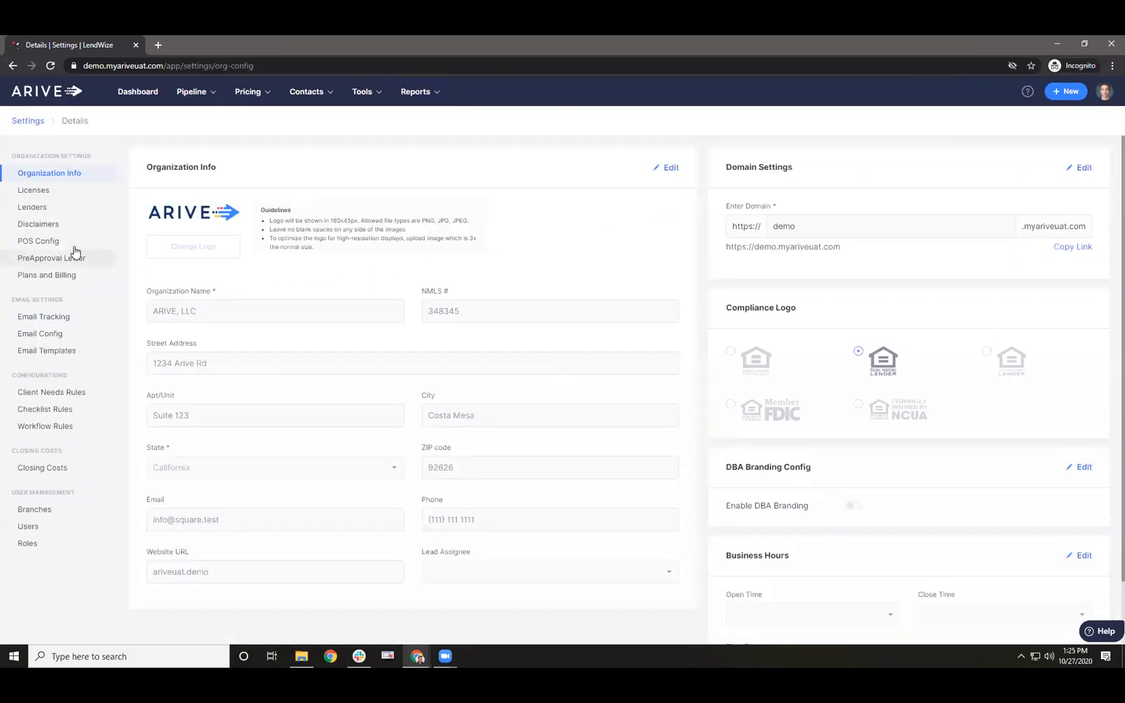
click(63, 196)
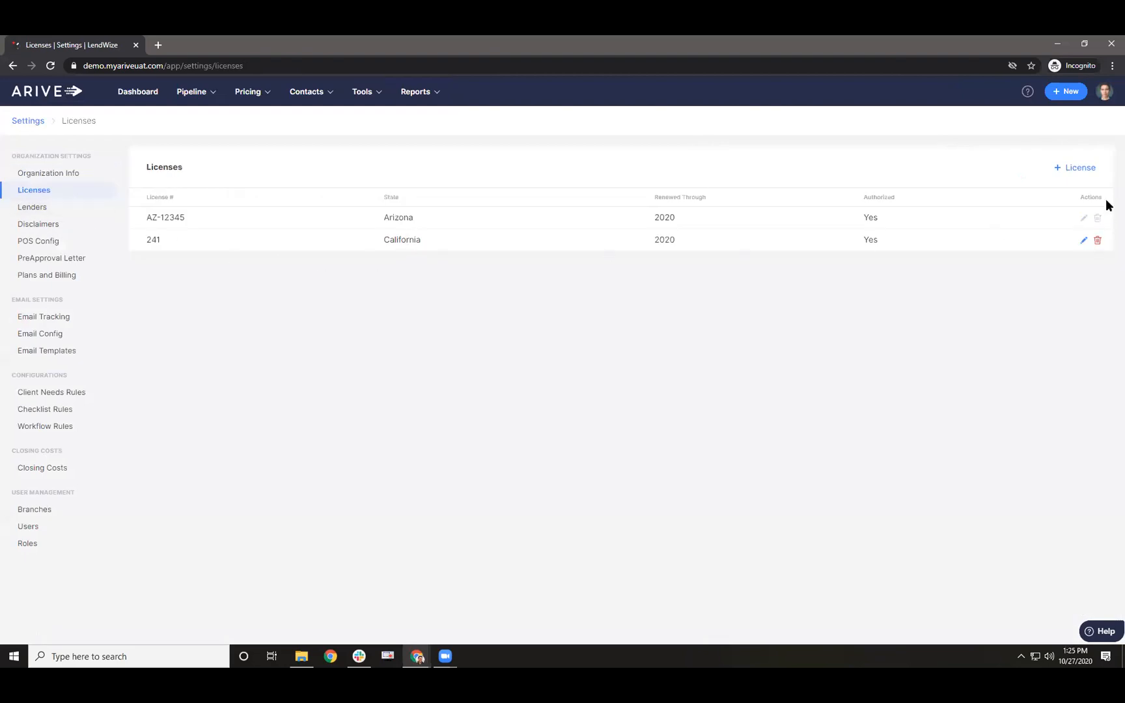
click(1076, 168)
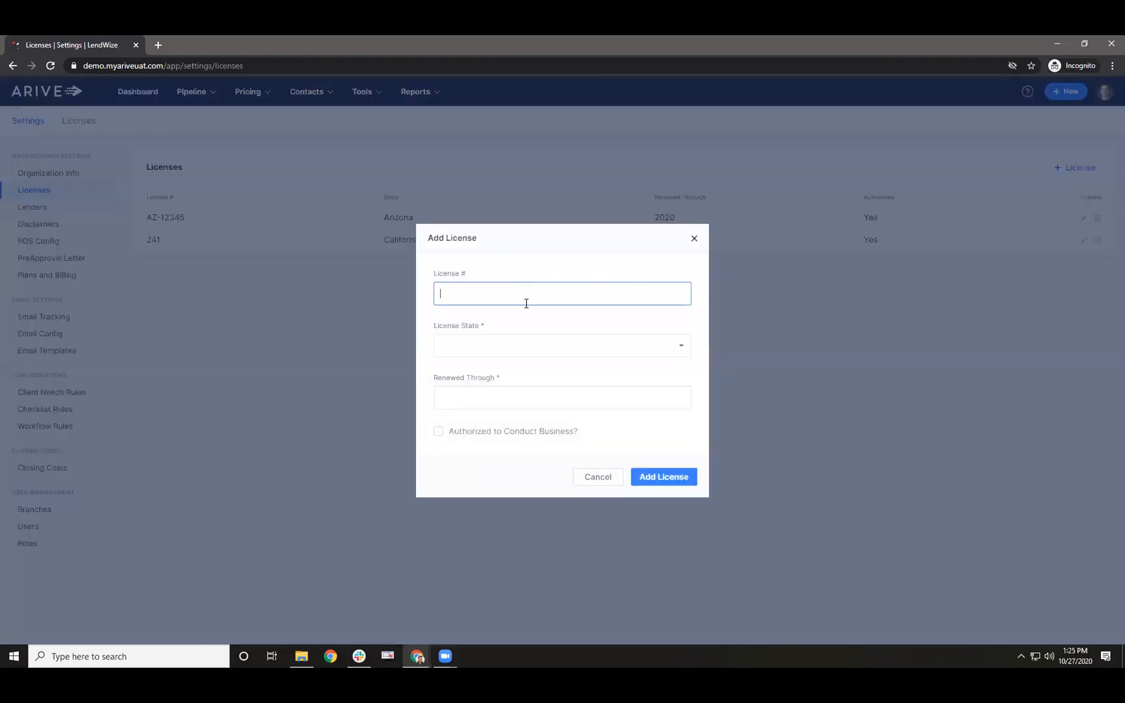
text(tx 1234)
key(Tab)
text(tex)
key(Tab)
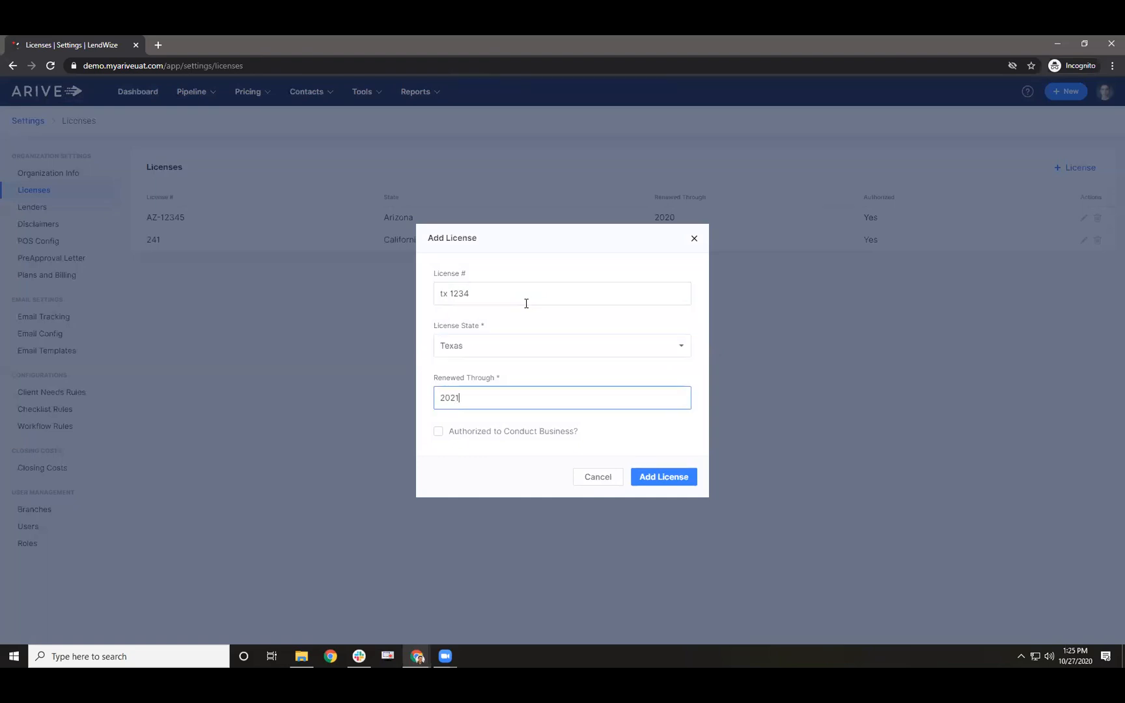
text(2021)
click(438, 432)
click(648, 478)
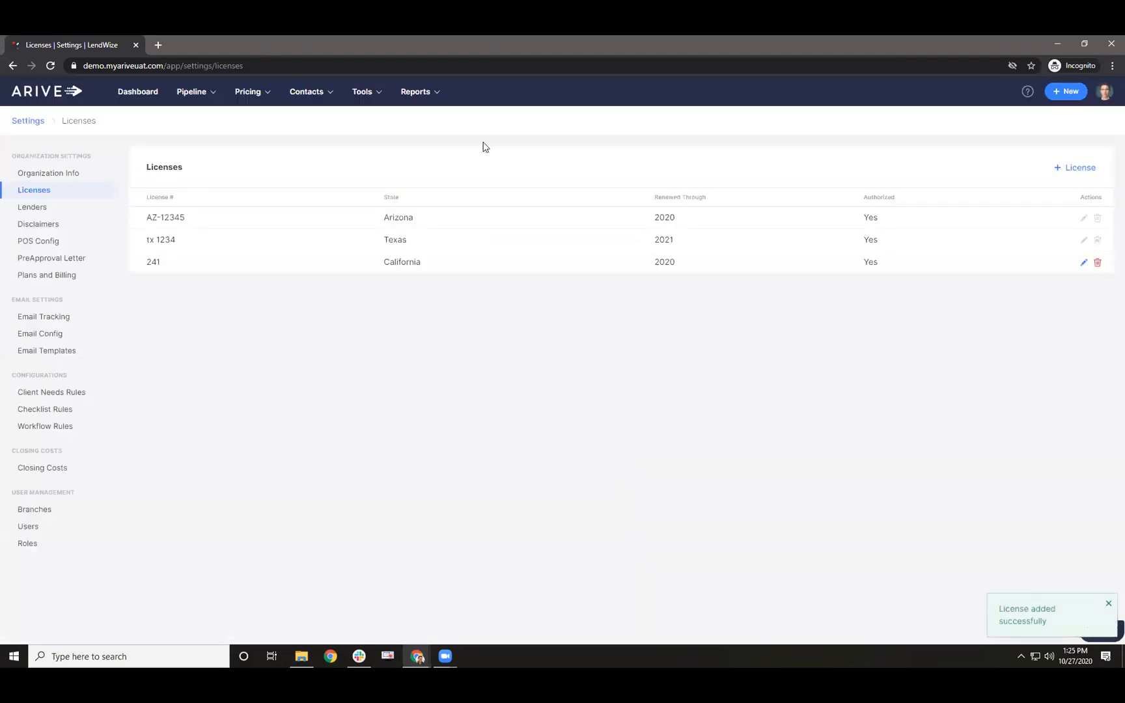
- Generate the 2020 Q3 call report for the chosen states and highlight the AC010 applications line
mouse_move(427, 96)
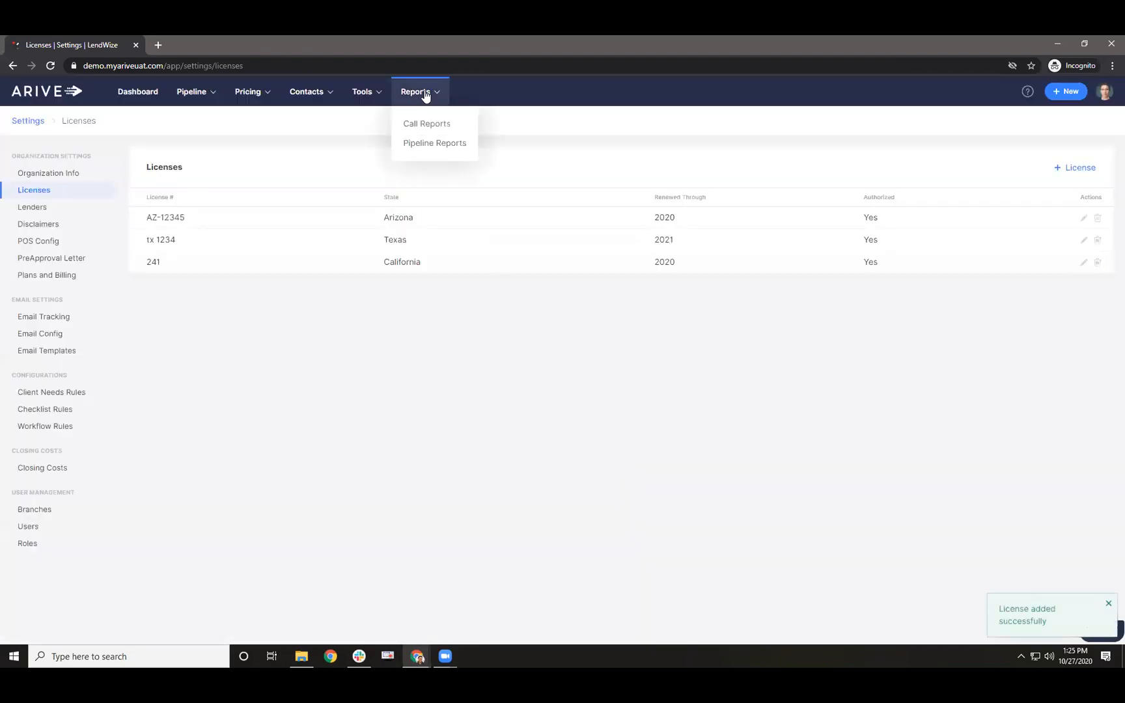
click(418, 118)
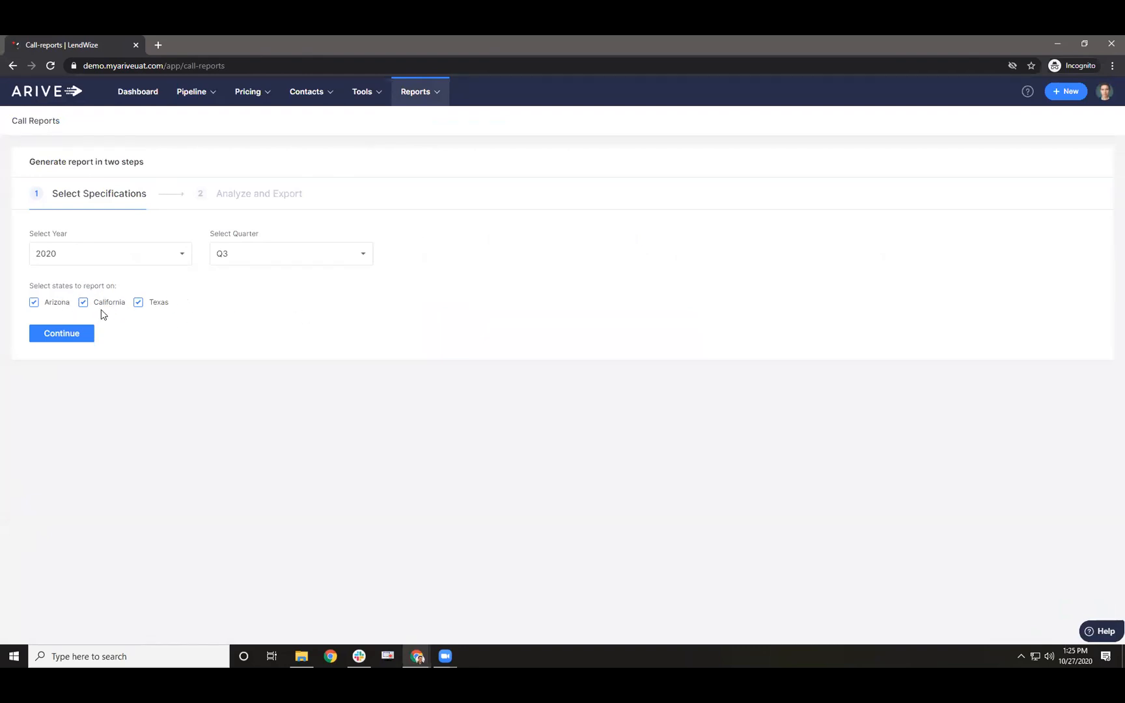
click(76, 337)
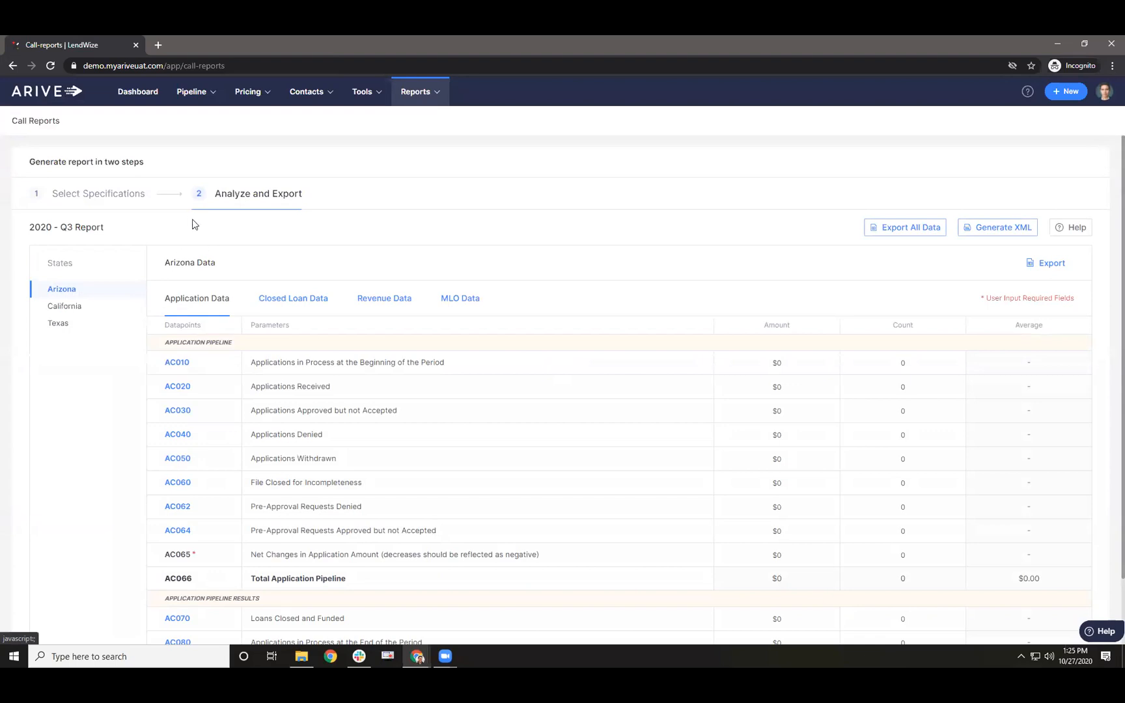
scroll(296, 280, down, 1)
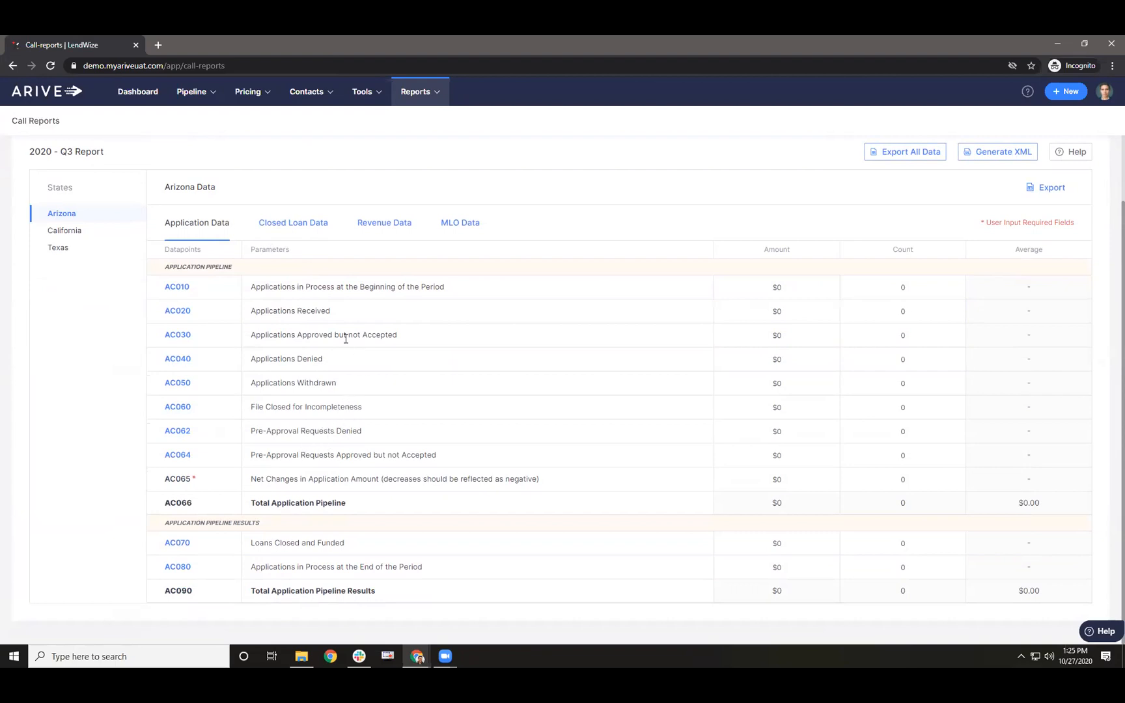
drag(259, 288, 445, 284)
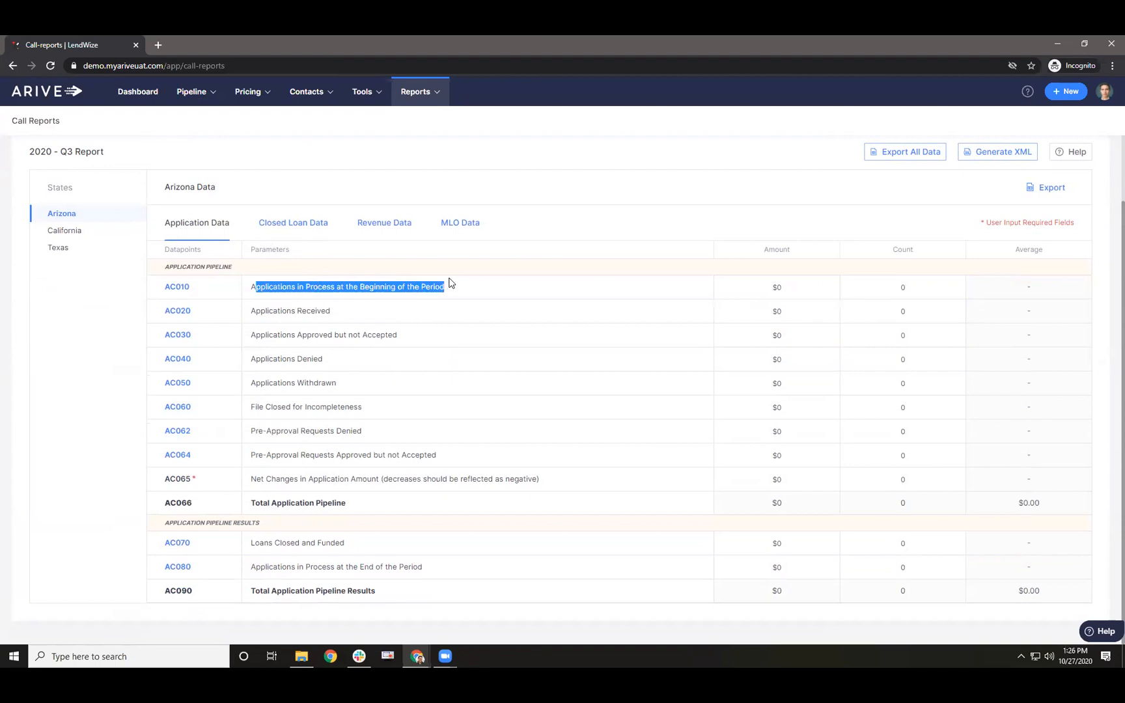
- View Arizona's closed loan data, then California's application data, highlighting the AC066 total pipeline line
click(304, 227)
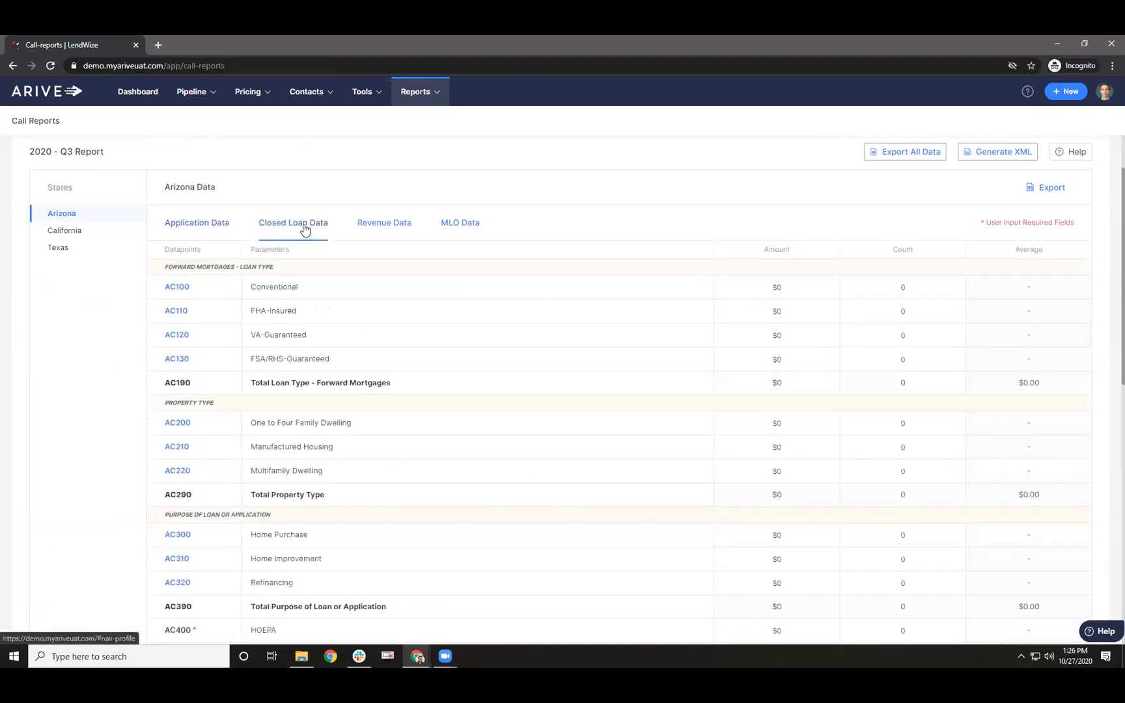
click(77, 232)
click(203, 226)
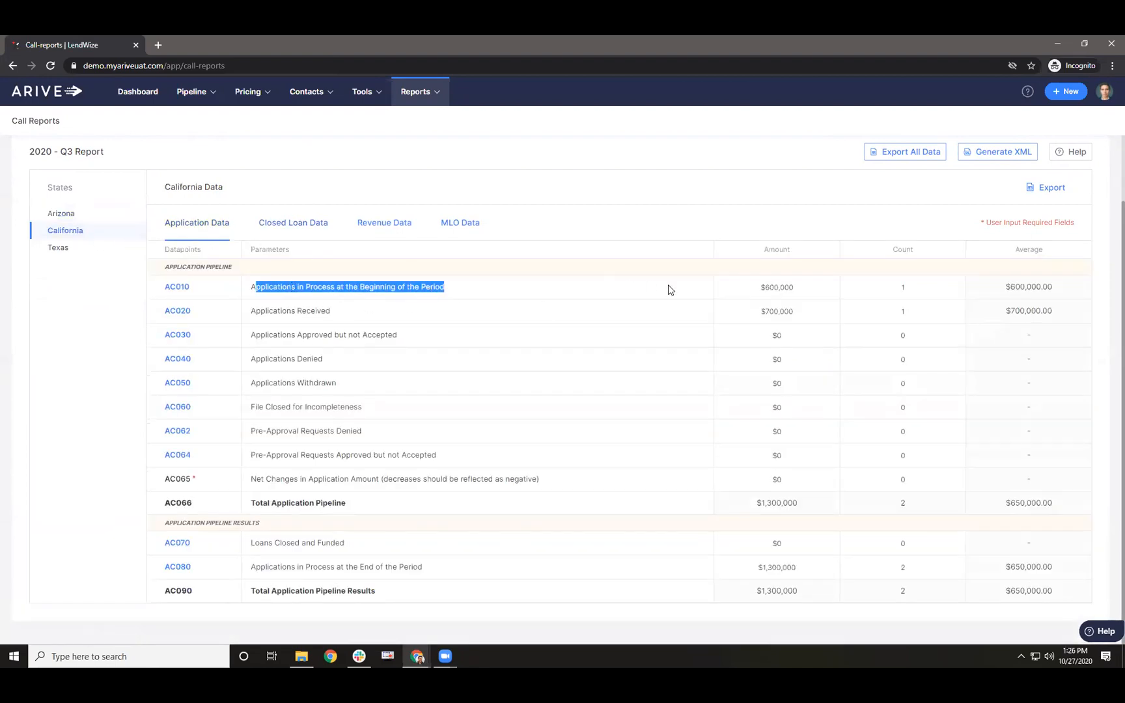
drag(291, 508, 829, 513)
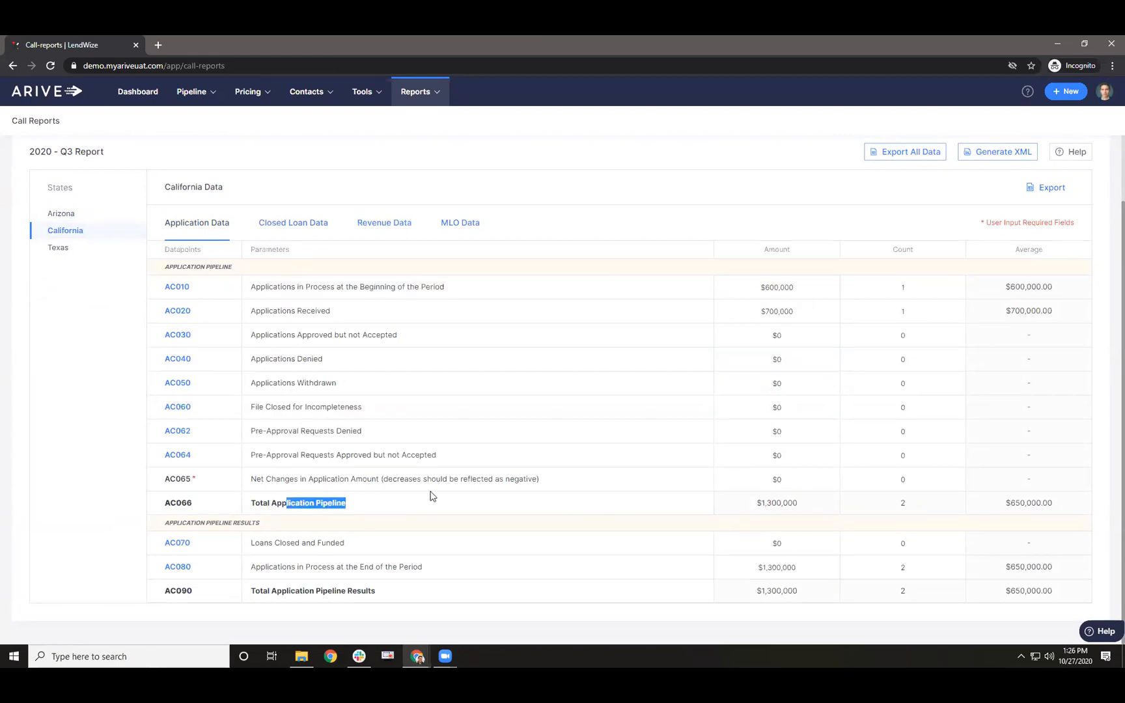
- Browse California's revenue and loan officer data and Texas's datapoints, ending on California's application pipeline
click(384, 222)
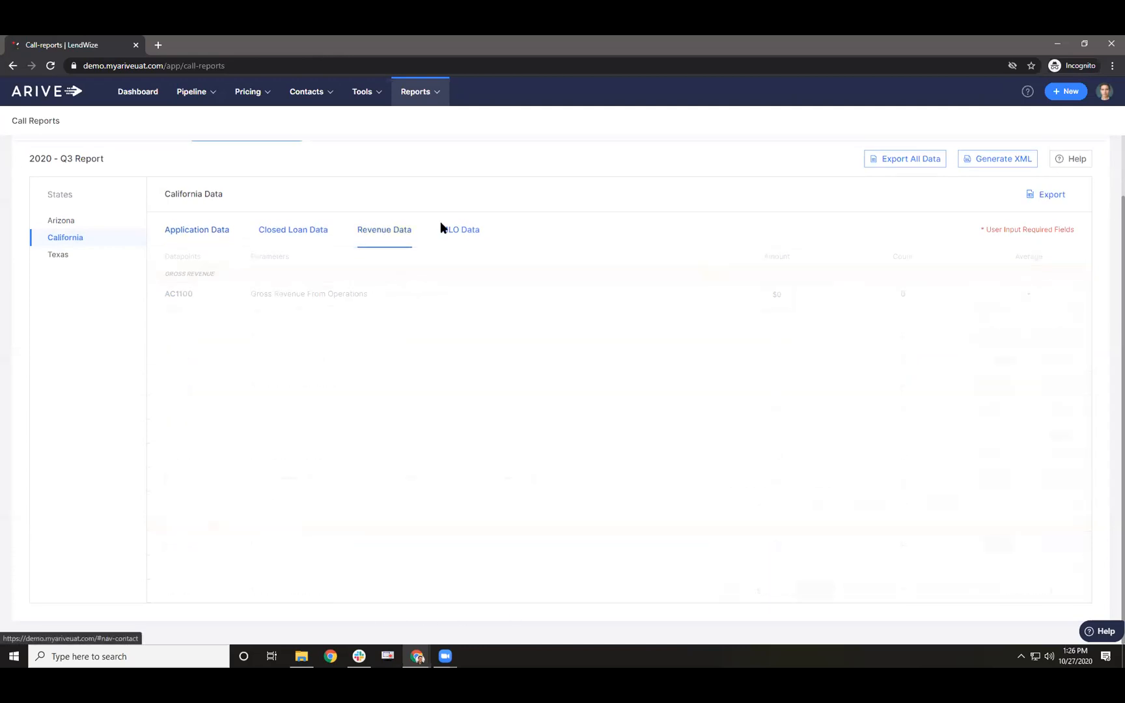
click(462, 232)
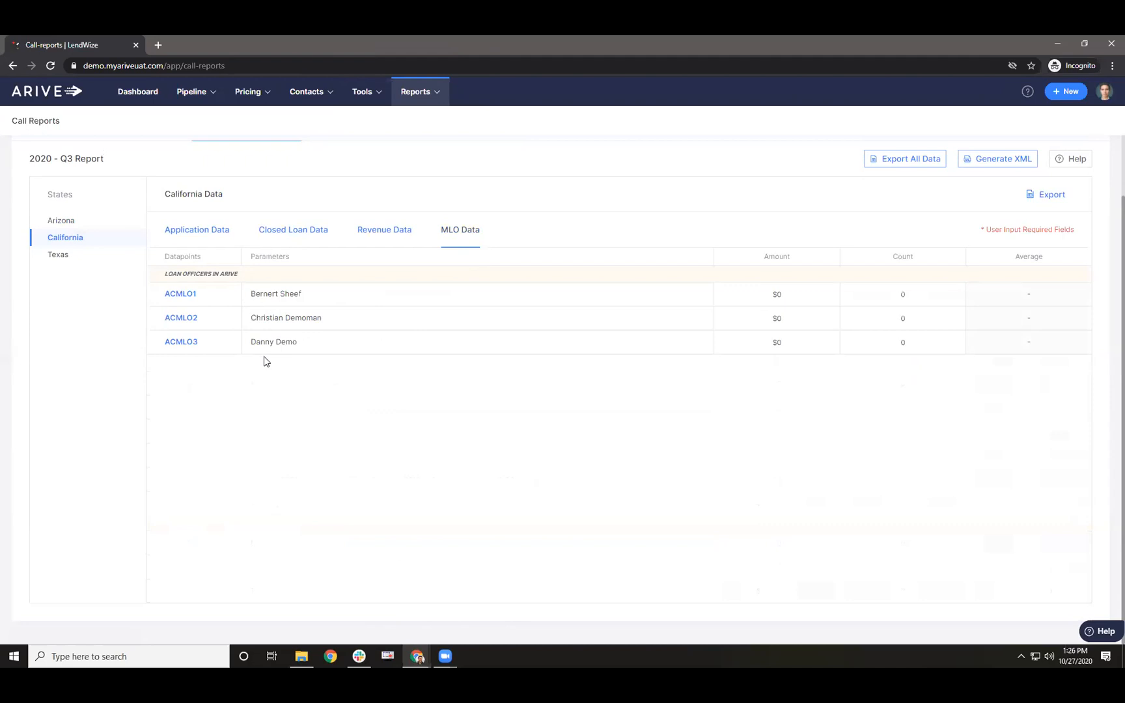
click(73, 256)
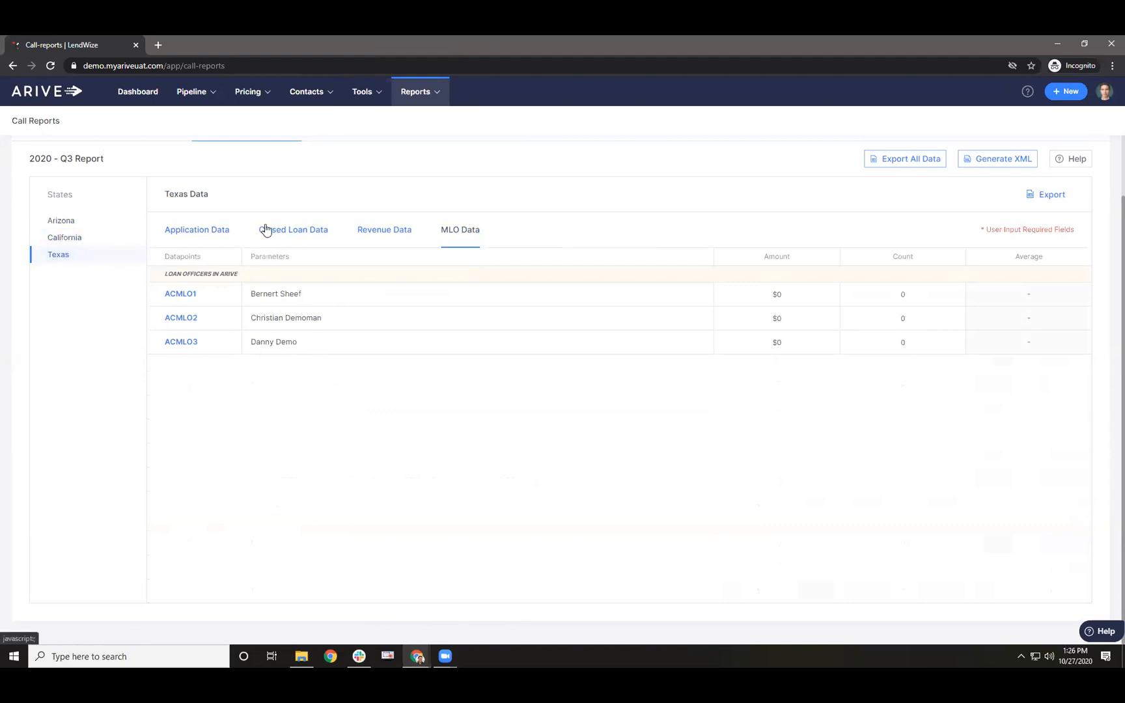
click(291, 229)
click(216, 236)
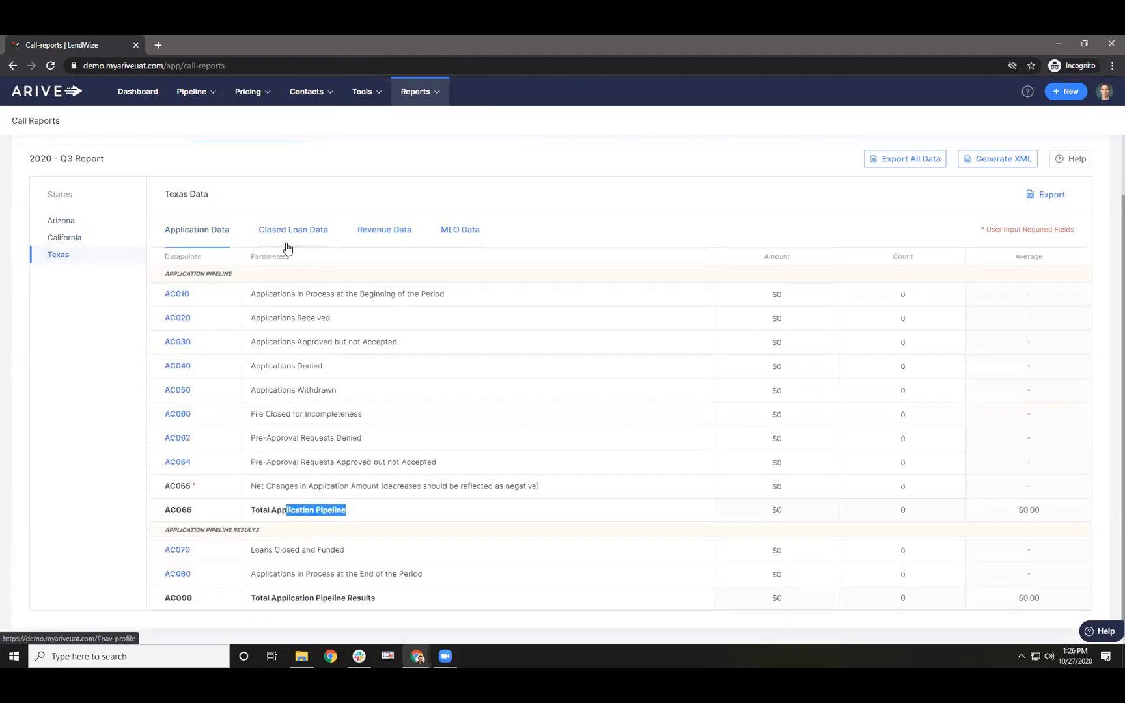
click(287, 249)
click(73, 239)
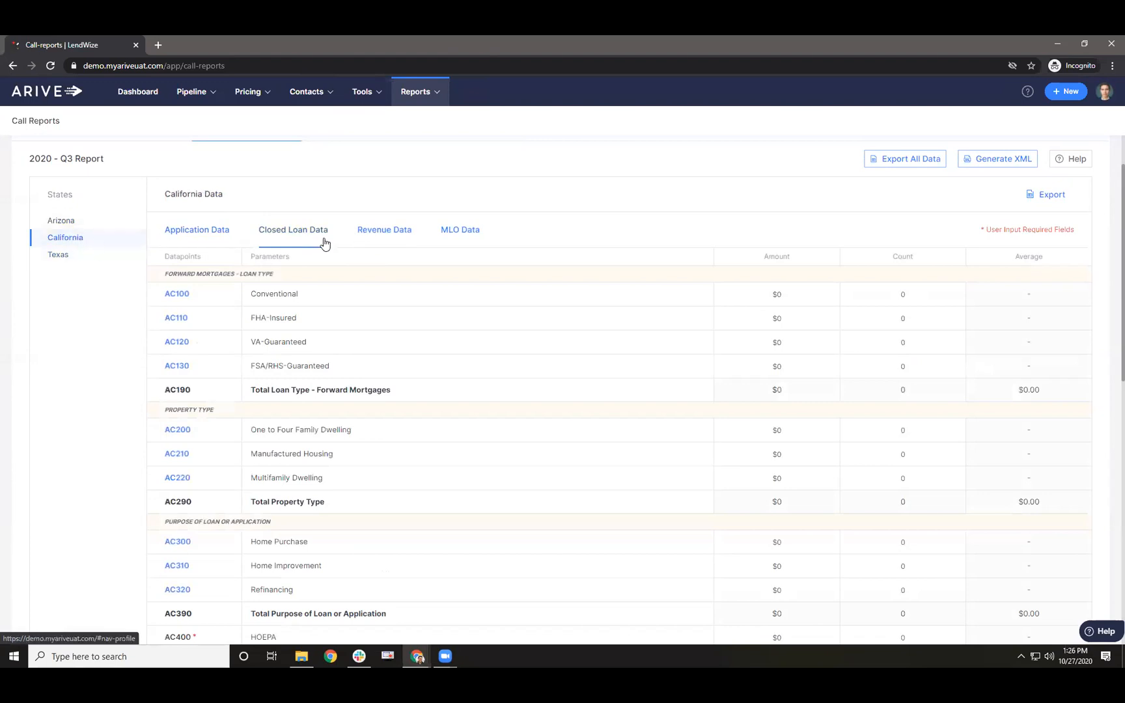
click(193, 234)
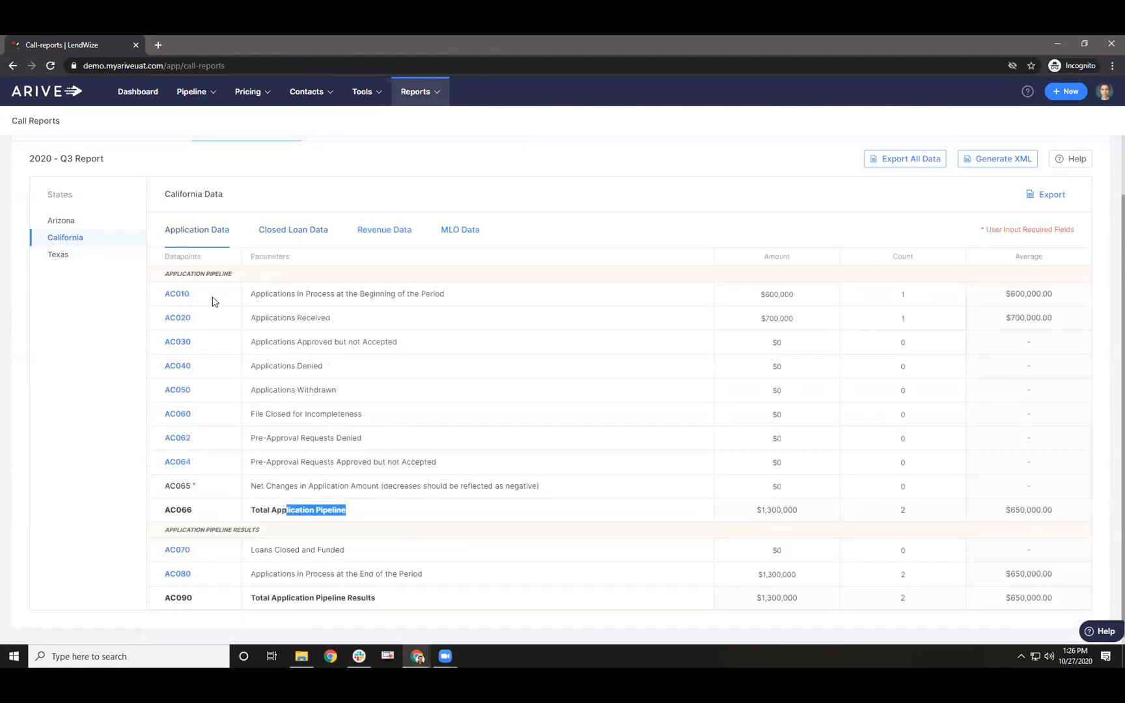
click(182, 295)
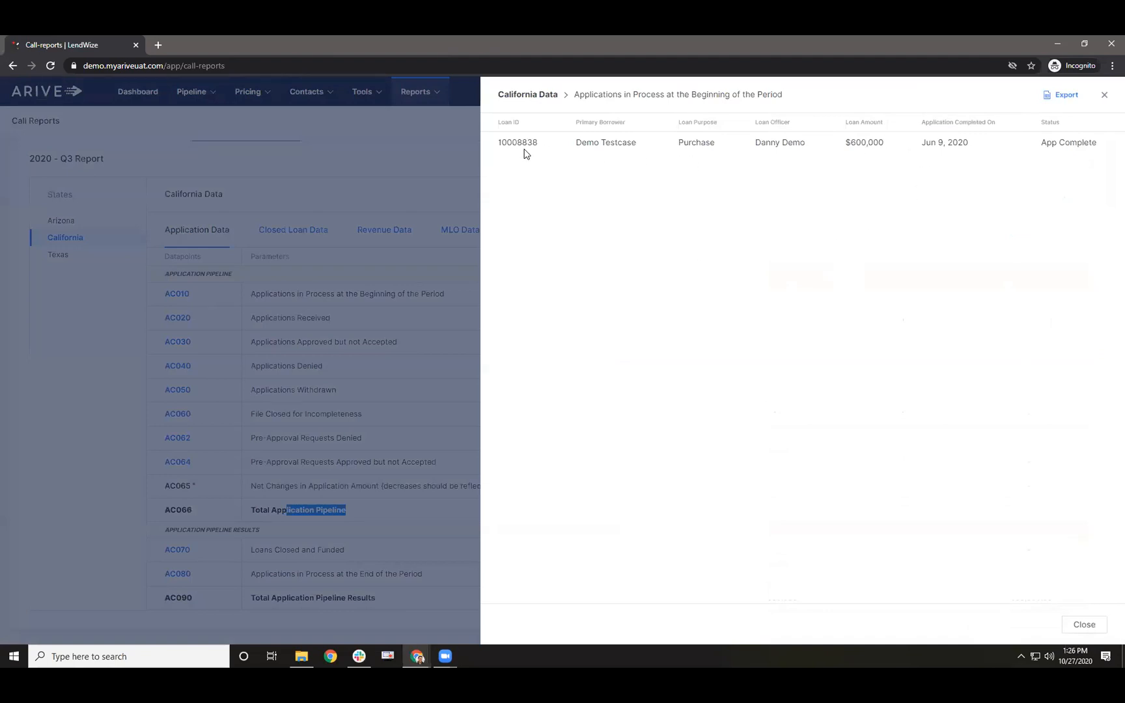
click(1105, 95)
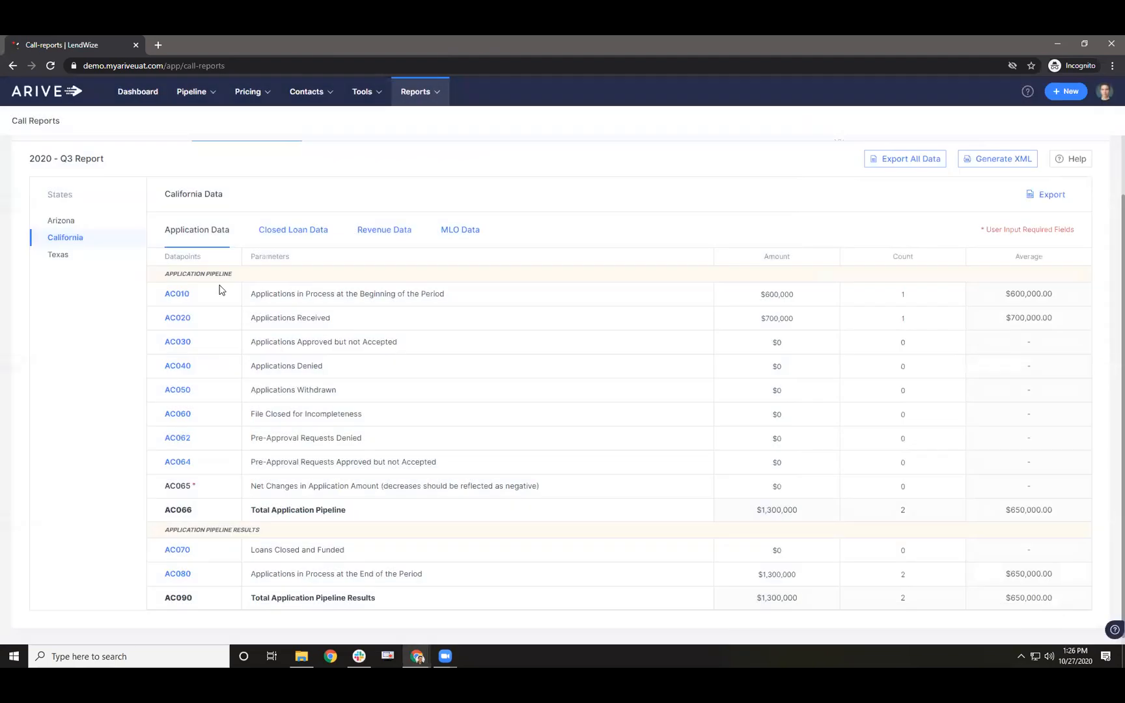
click(298, 235)
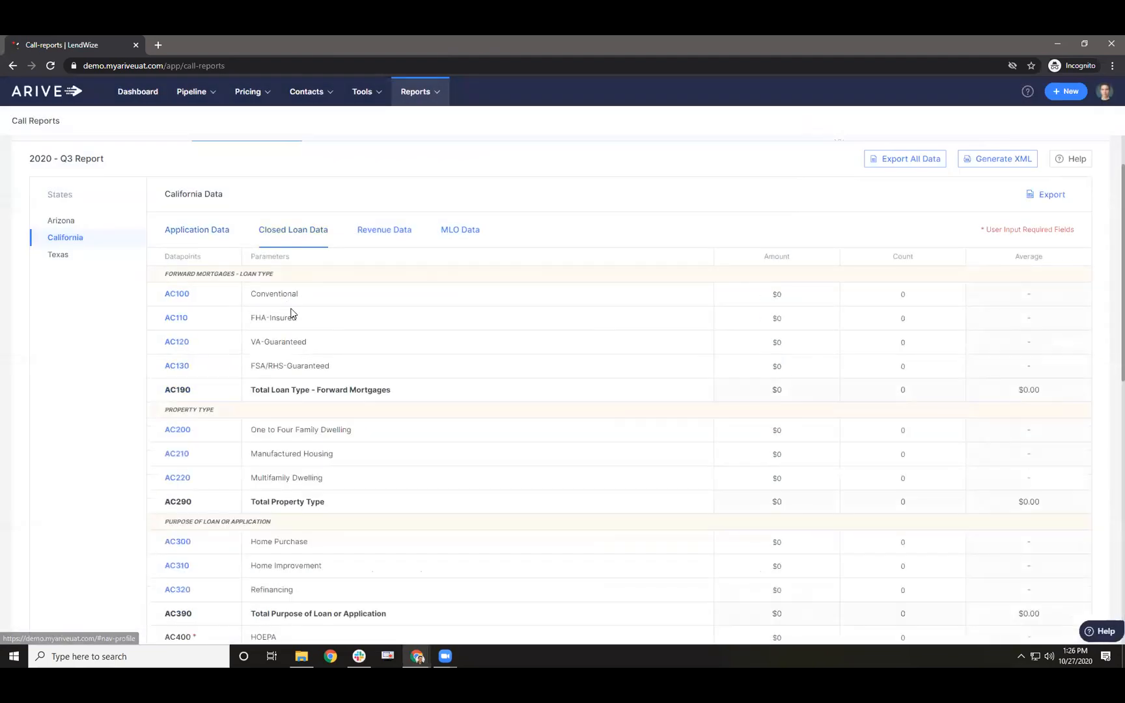
scroll(293, 338, down, 15)
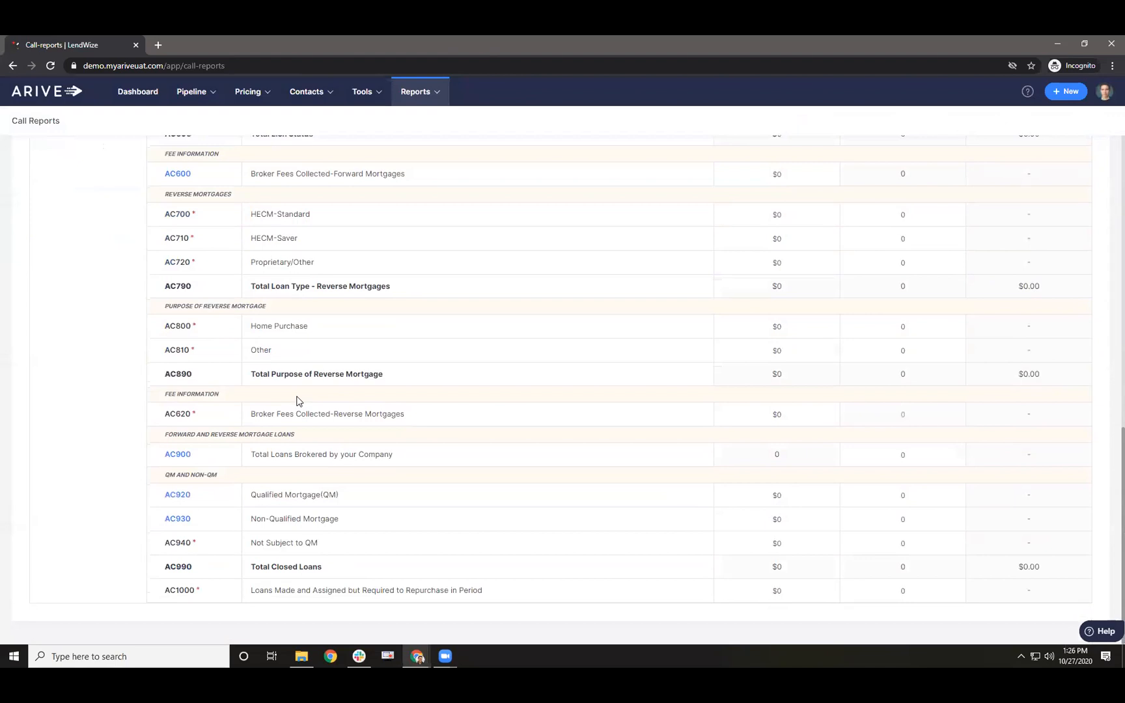
scroll(306, 410, up, 15)
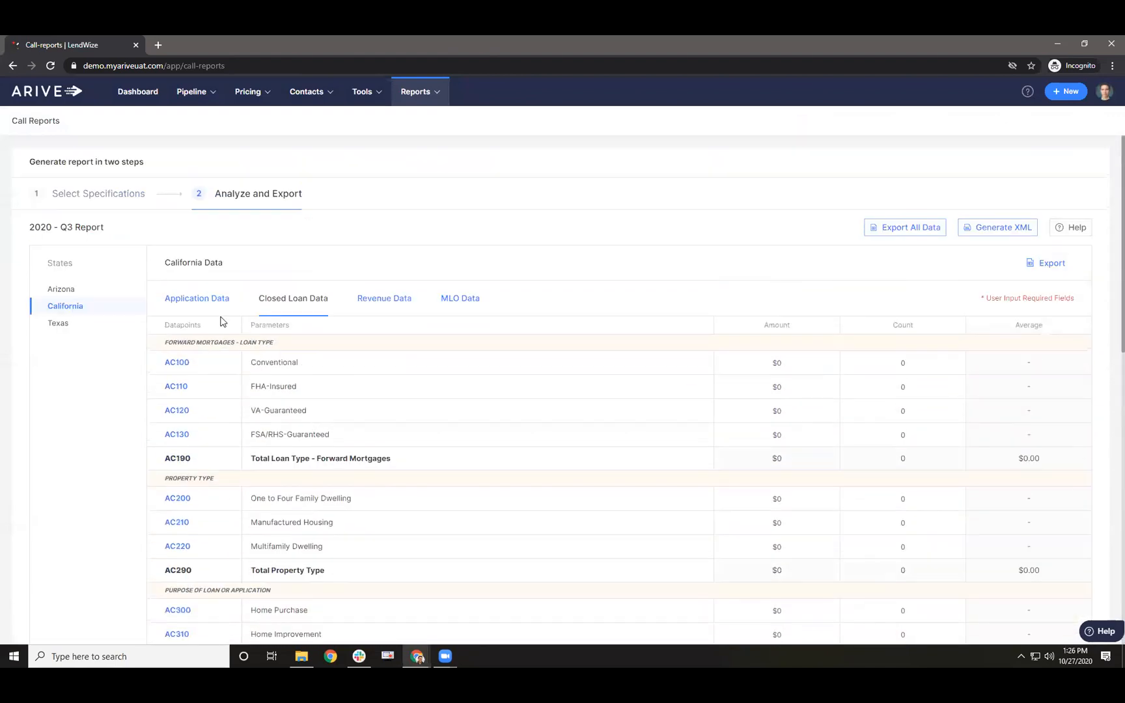
click(190, 303)
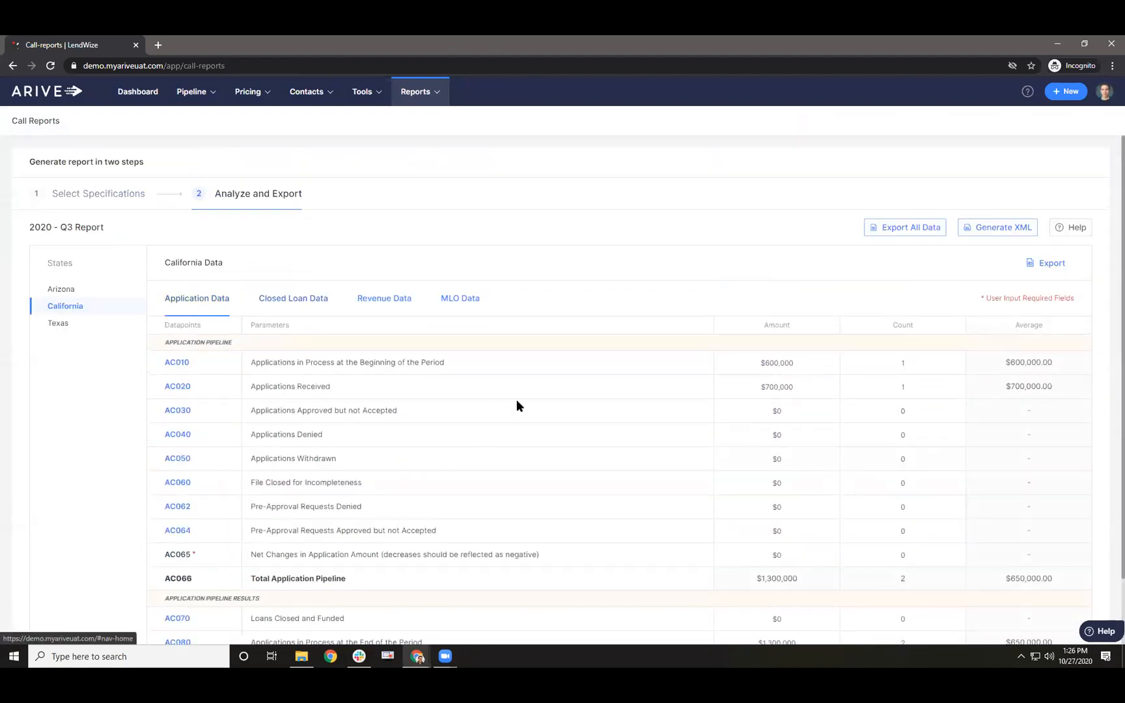
click(176, 388)
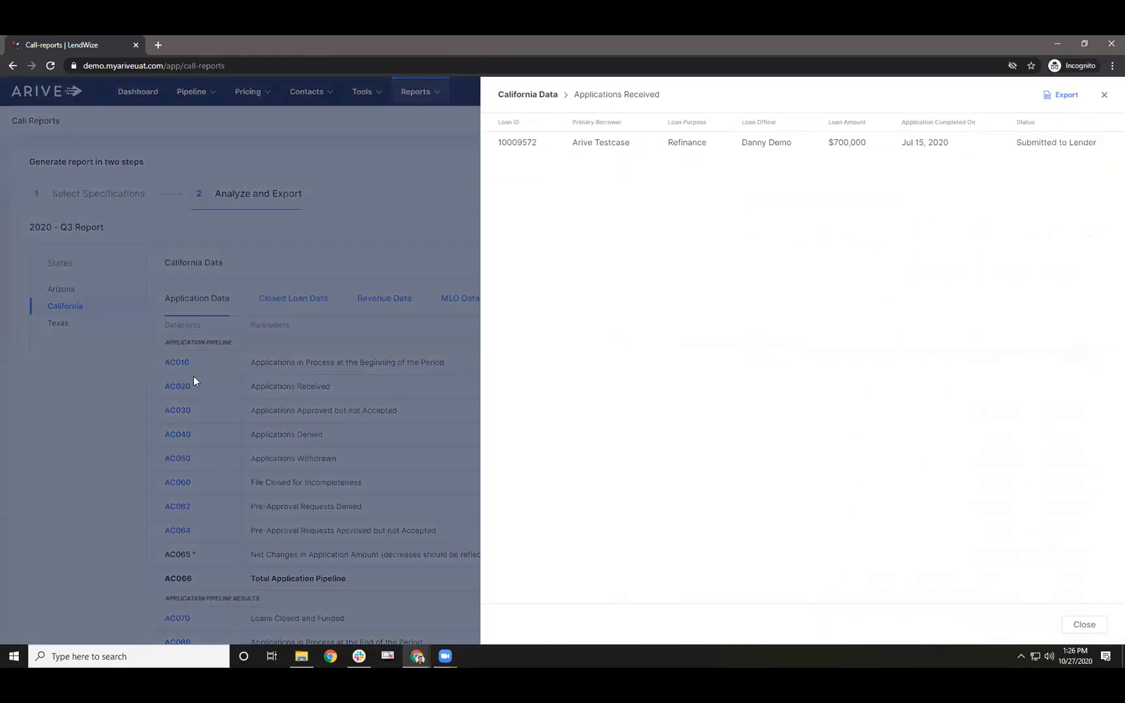
double_click(513, 141)
key(ctrl+c)
click(1104, 95)
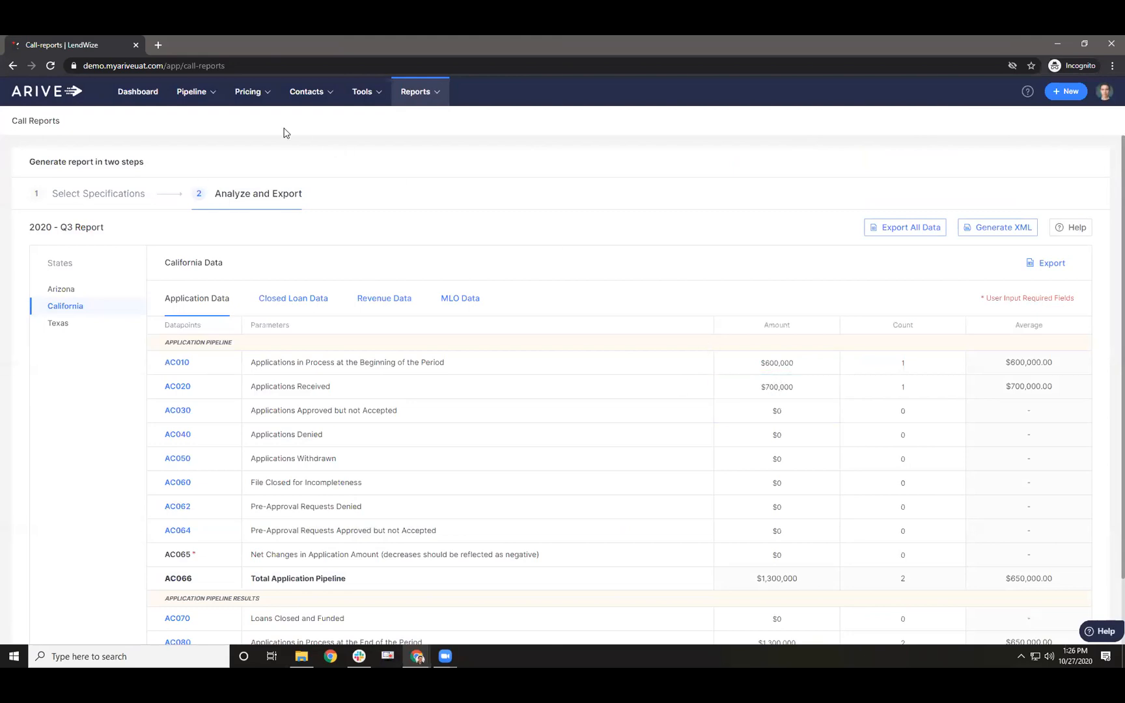
- Search the pipeline loans by Loan ID using the copied loan ID
mouse_move(191, 91)
click(198, 123)
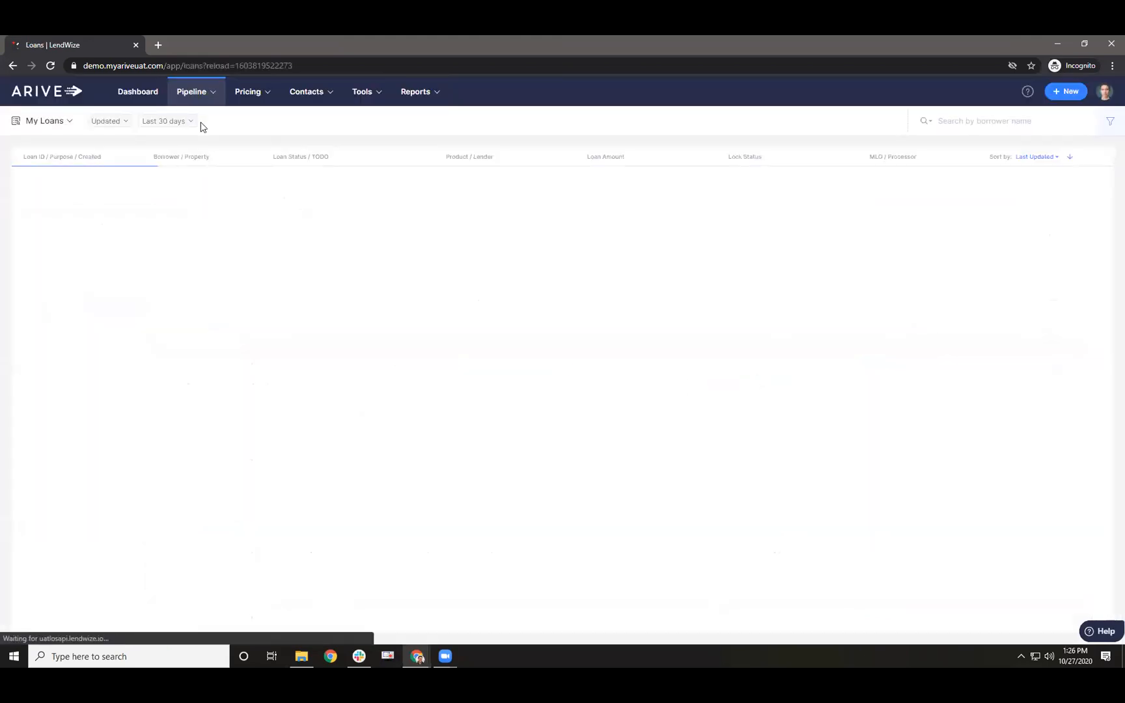
click(975, 121)
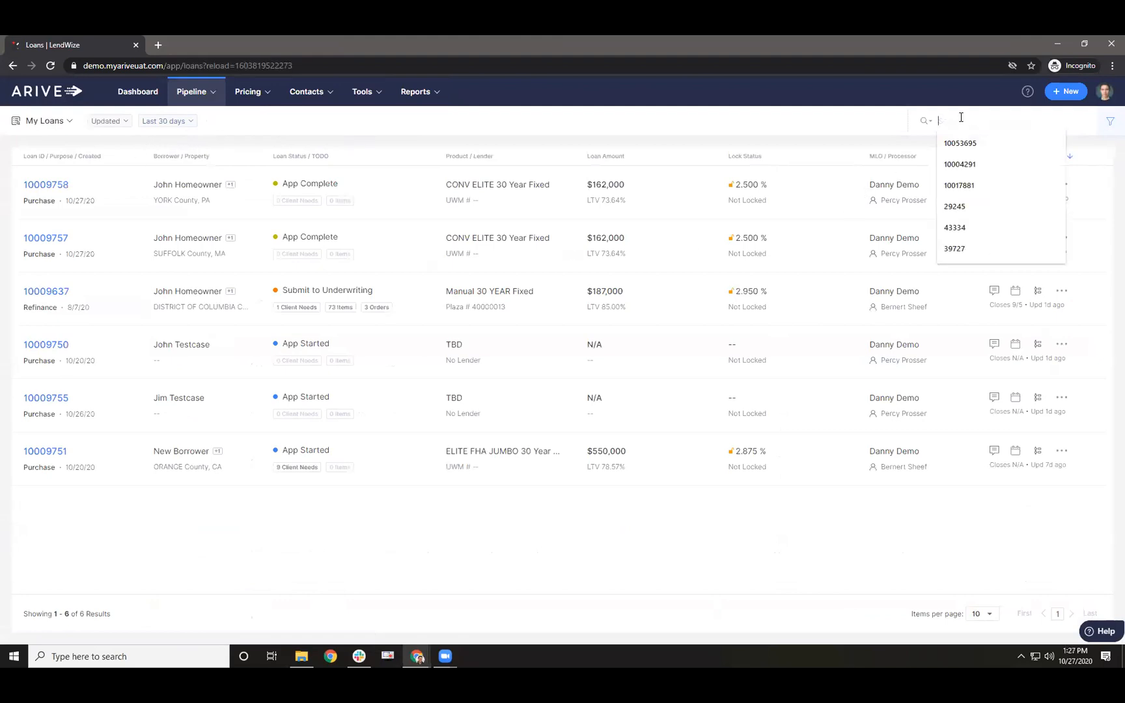
click(926, 121)
click(938, 214)
click(962, 120)
key(ctrl+v)
key(BackSpace)
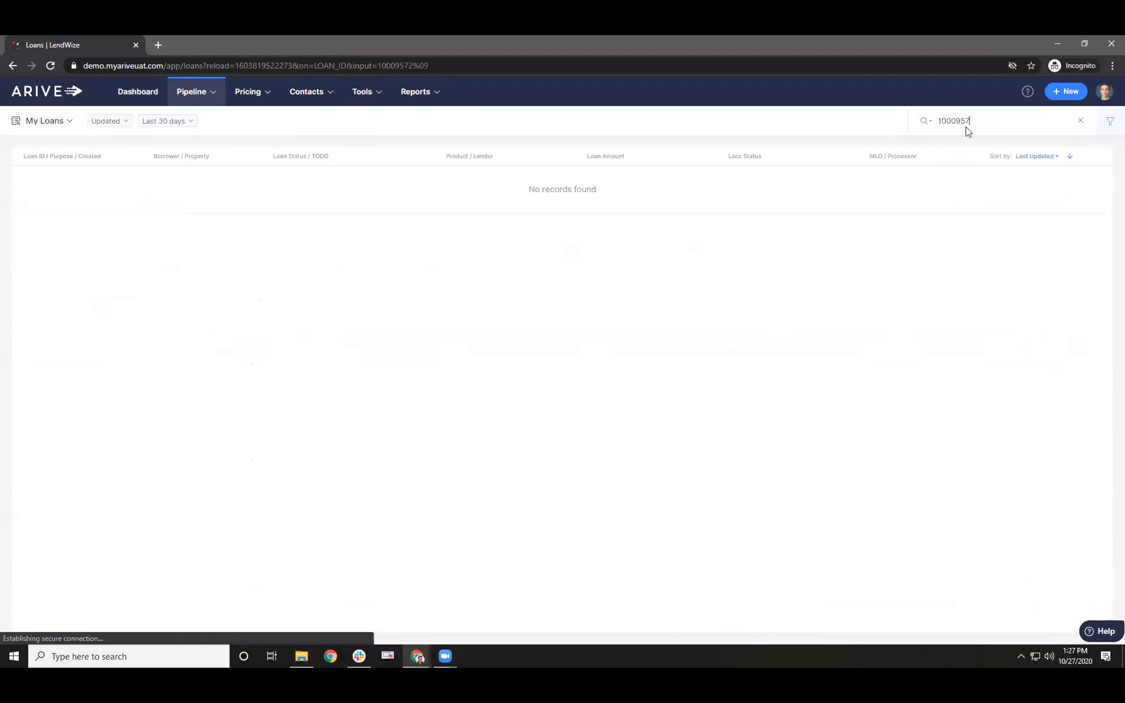
text(2)
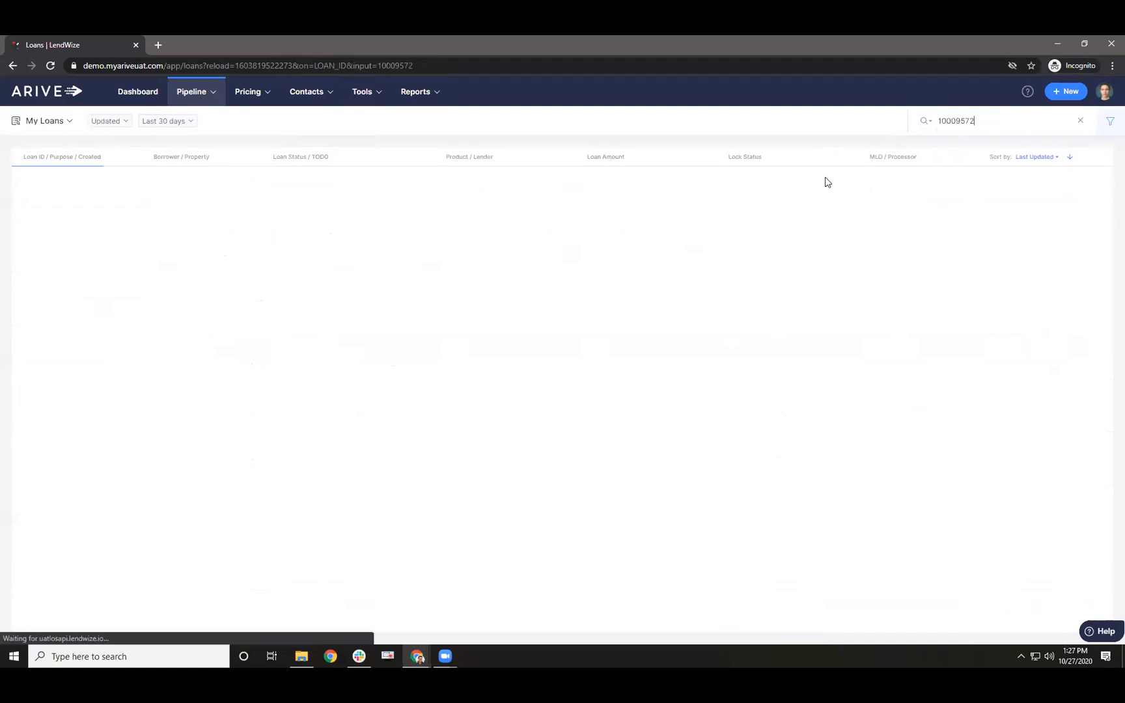
- Widen the date filter to Lifetime and open the matching $700,000 refinance loan
click(145, 122)
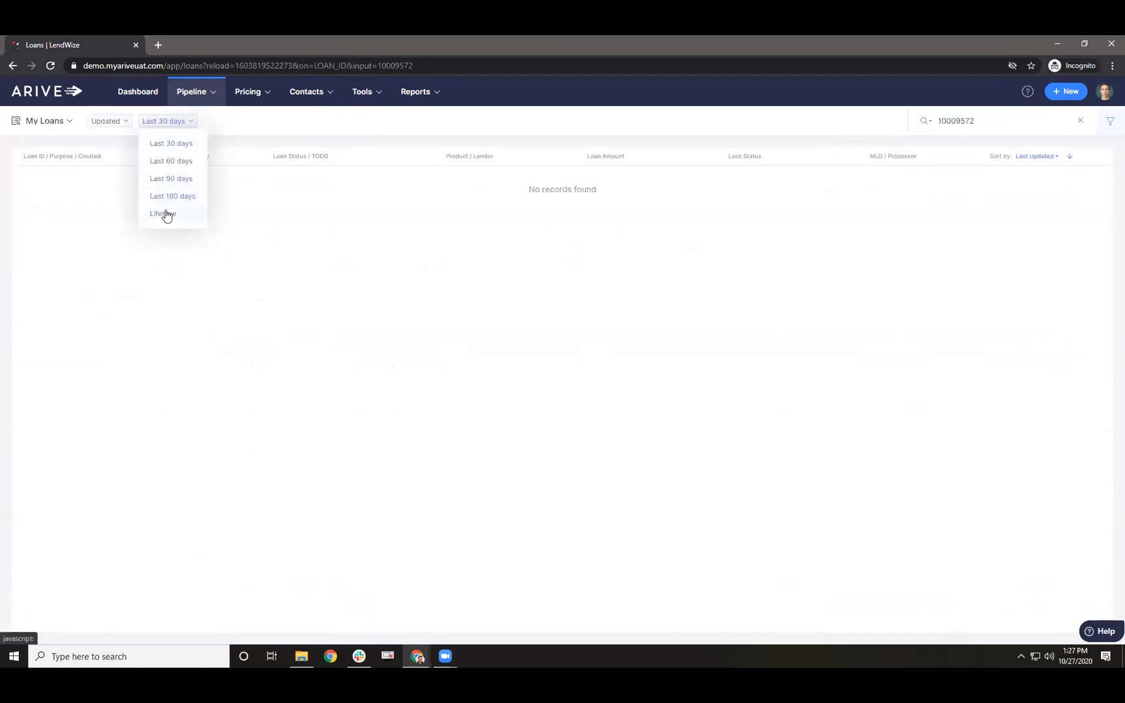
click(163, 215)
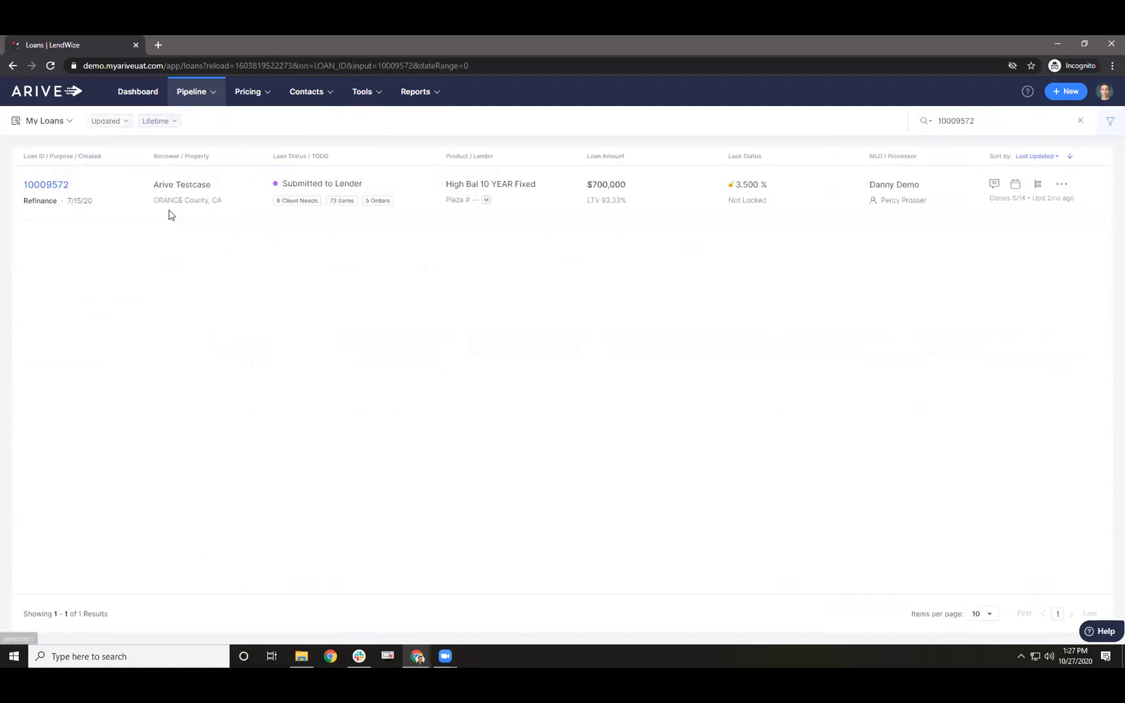
click(45, 185)
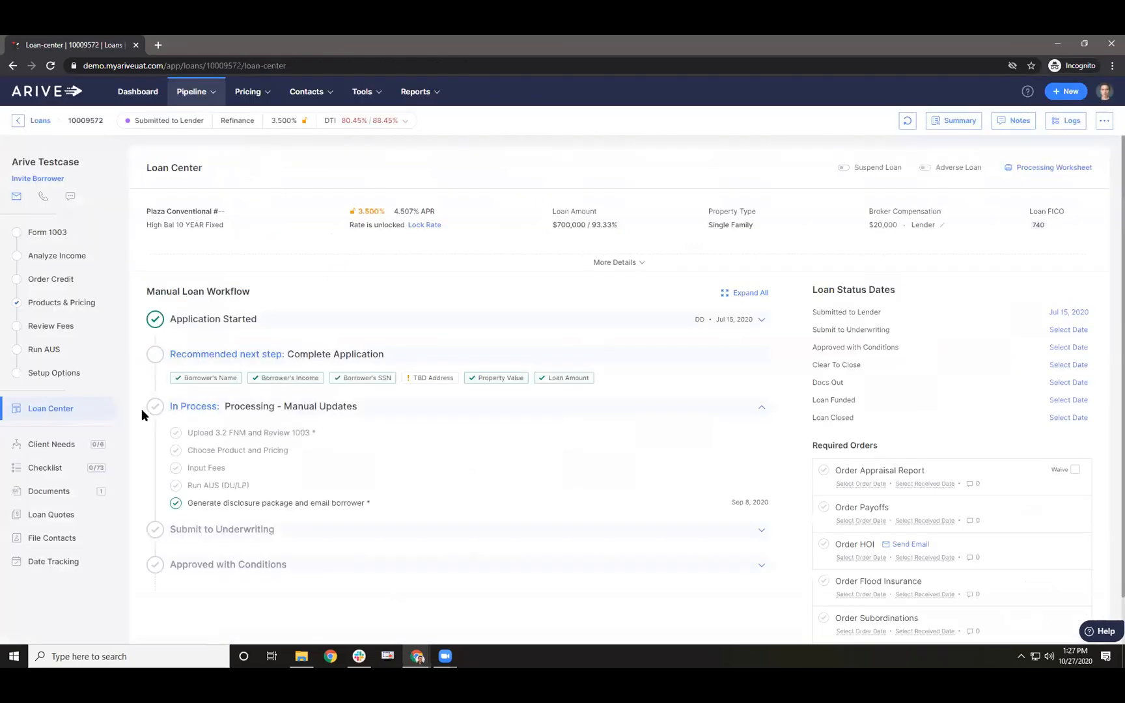
- Open the loan's Date Tracking page and highlight the Application Date label
click(57, 564)
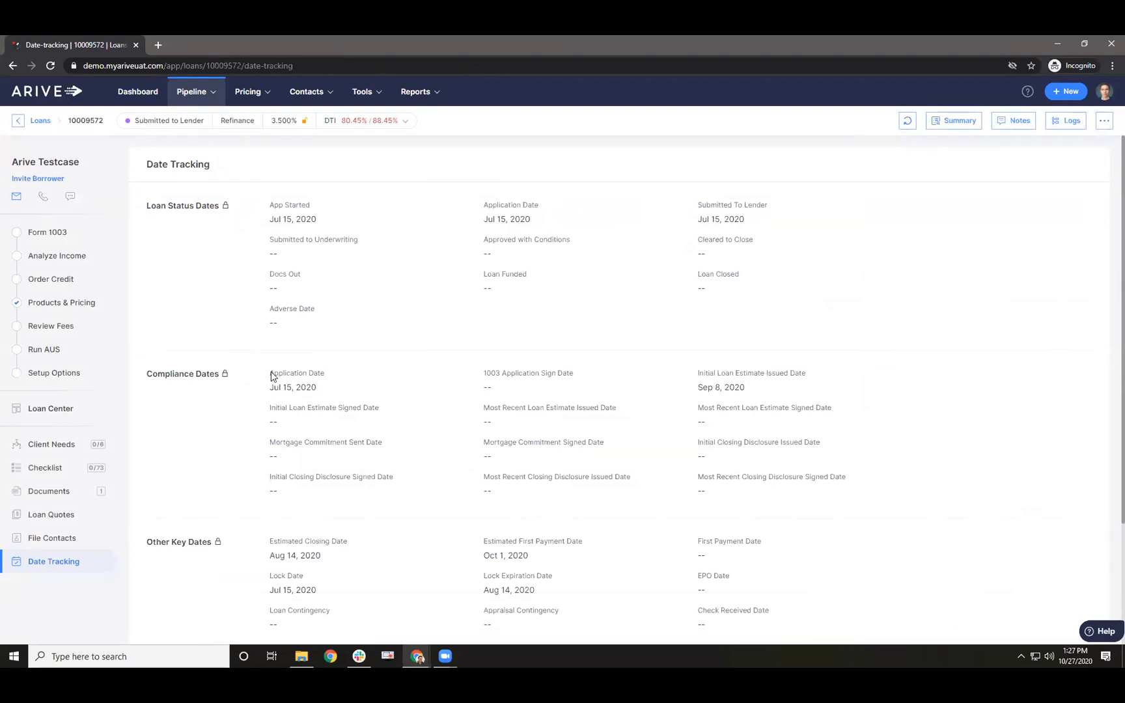
drag(314, 383, 325, 381)
triple_click(309, 383)
double_click(311, 371)
- Highlight the Loan Funded and Loan Closed status date labels
drag(482, 277, 543, 279)
drag(703, 277, 738, 277)
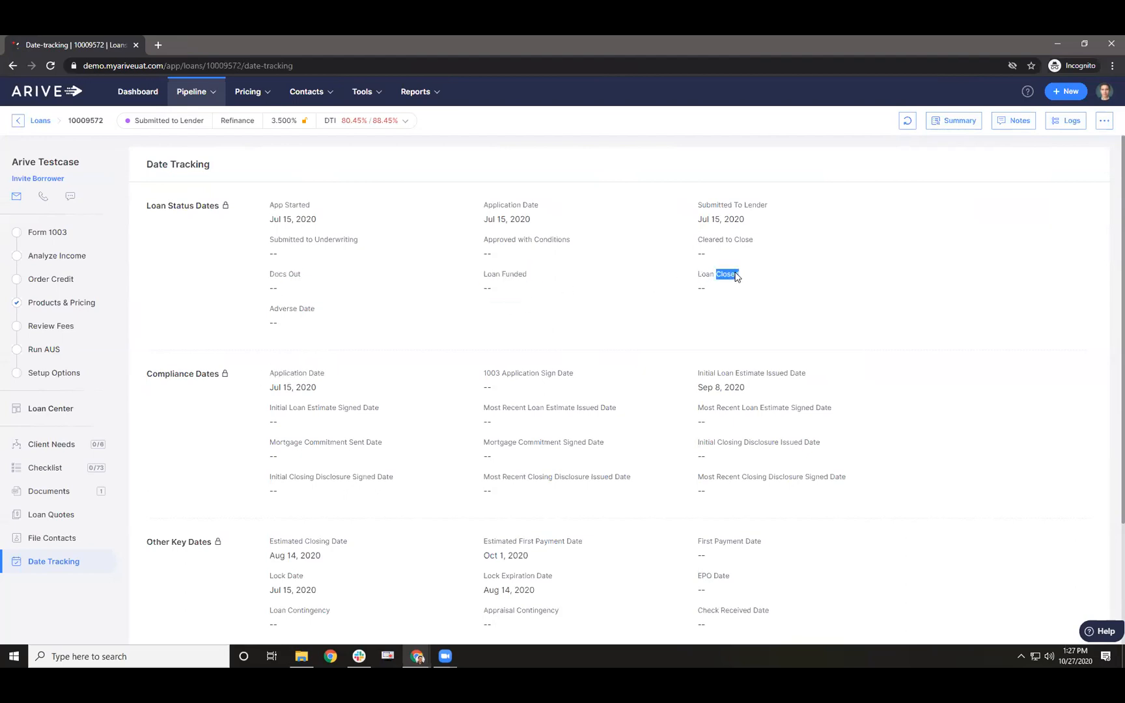
drag(485, 277, 542, 279)
click(516, 276)
double_click(516, 273)
triple_click(709, 276)
drag(485, 276, 542, 275)
- Unlock the loan status dates and save Loan Funded as 9/24/2020, updating the status
click(226, 206)
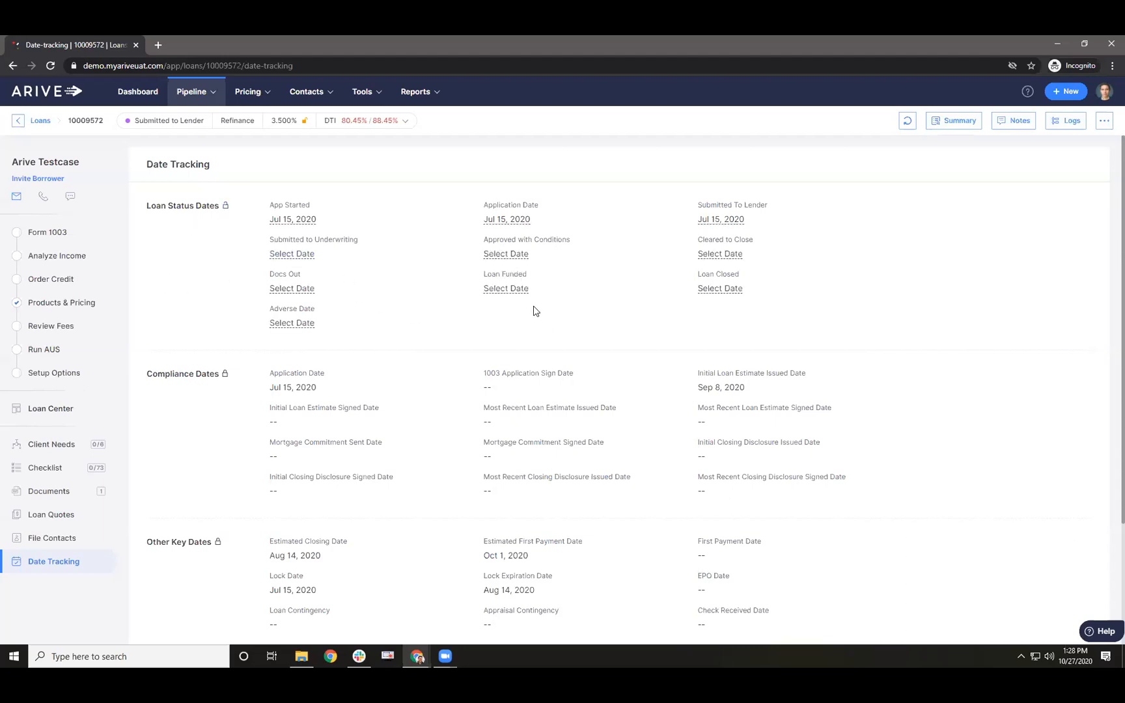
click(506, 289)
click(584, 338)
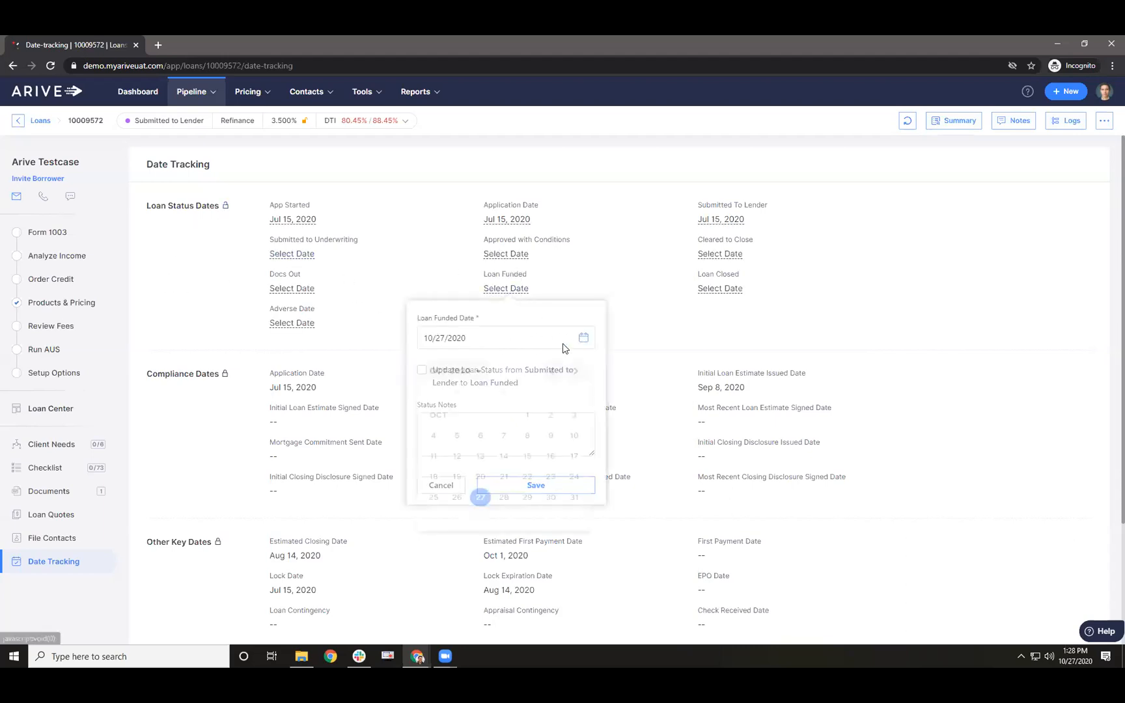
click(553, 375)
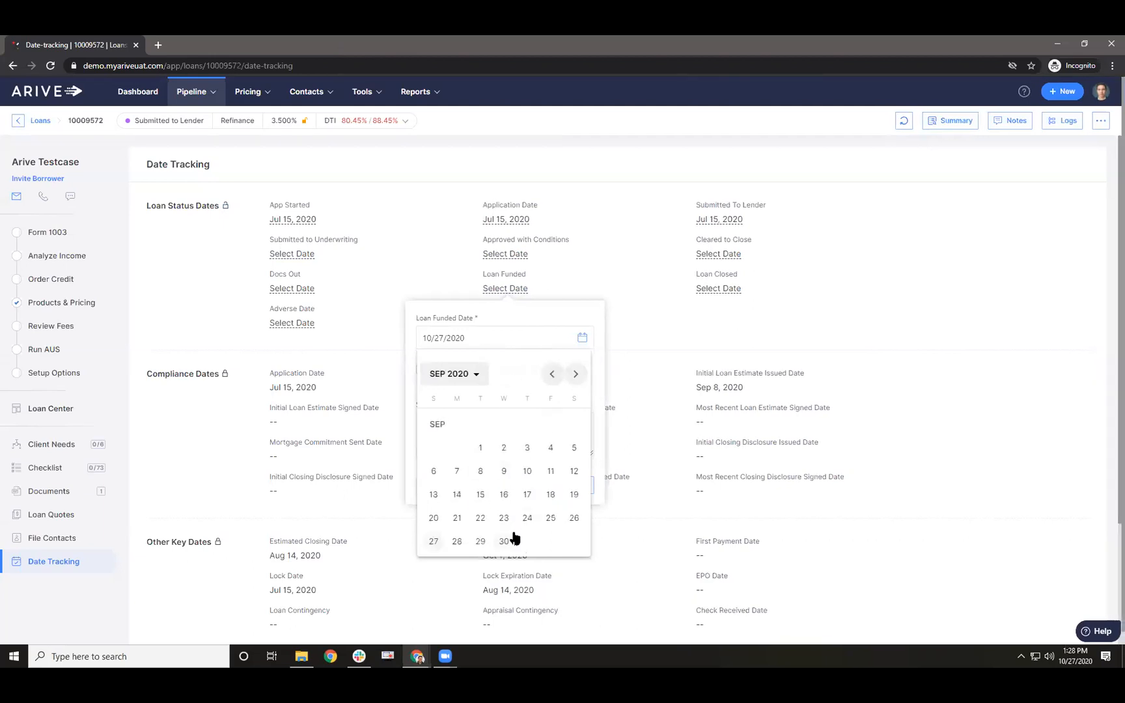
click(527, 519)
click(421, 370)
click(523, 487)
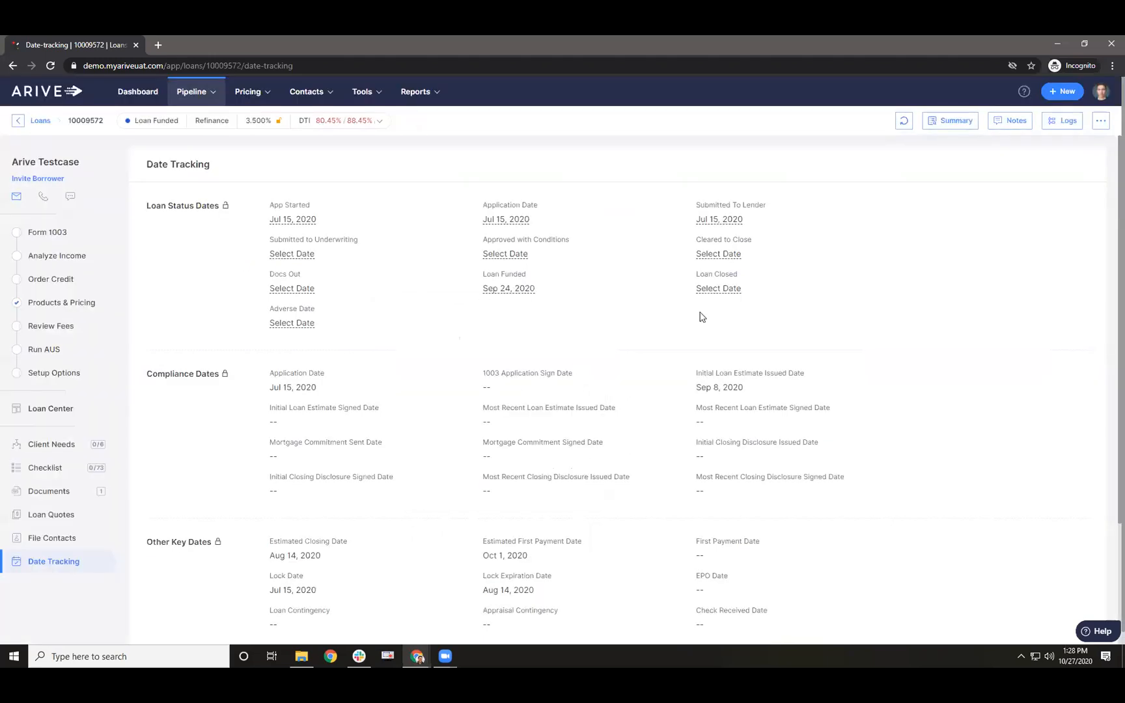
- Save Loan Closed as 9/24/2020 with the status updated to Loan Closed
click(724, 288)
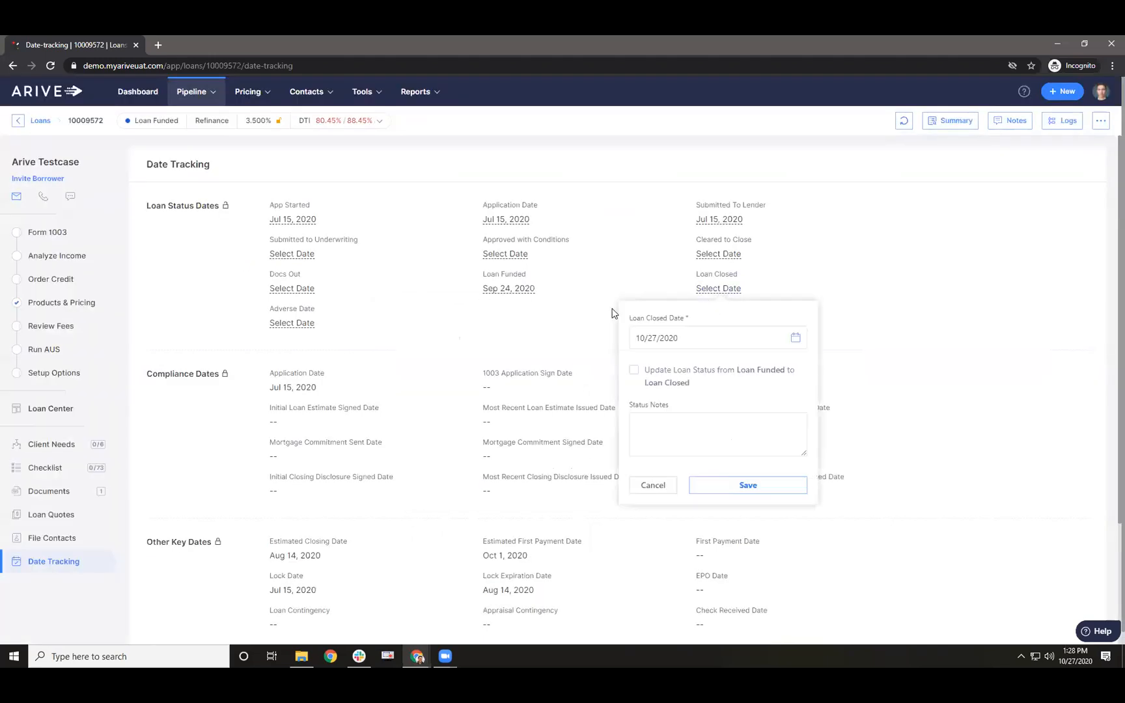
click(794, 338)
click(763, 374)
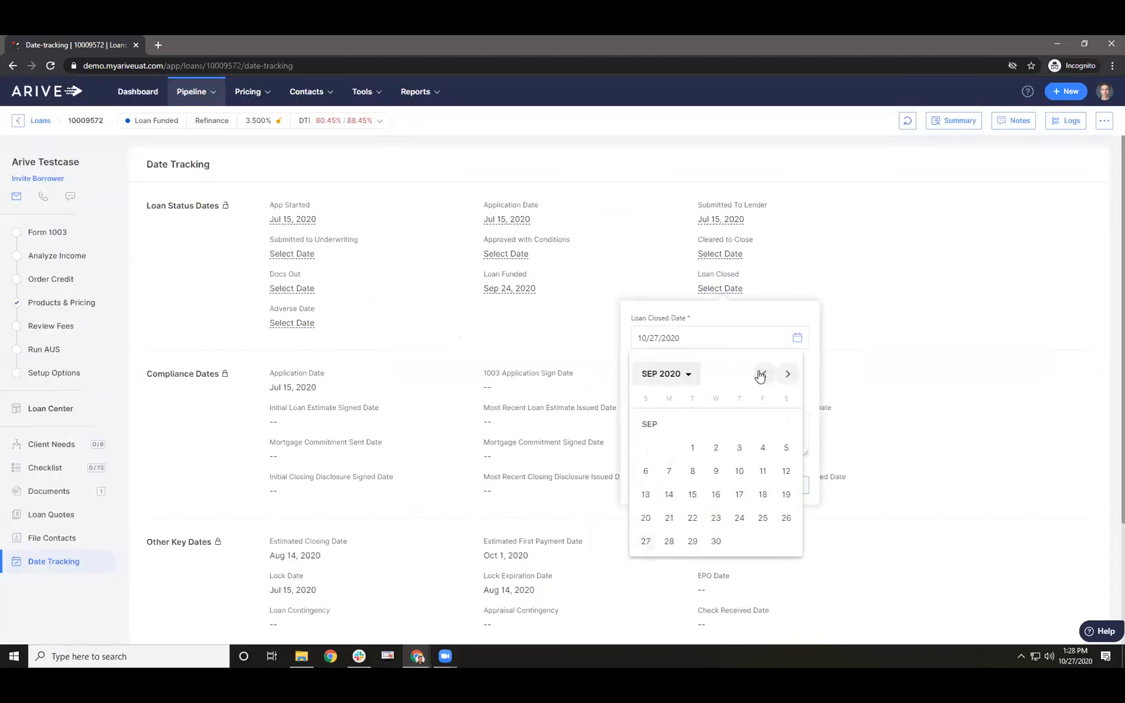
click(735, 521)
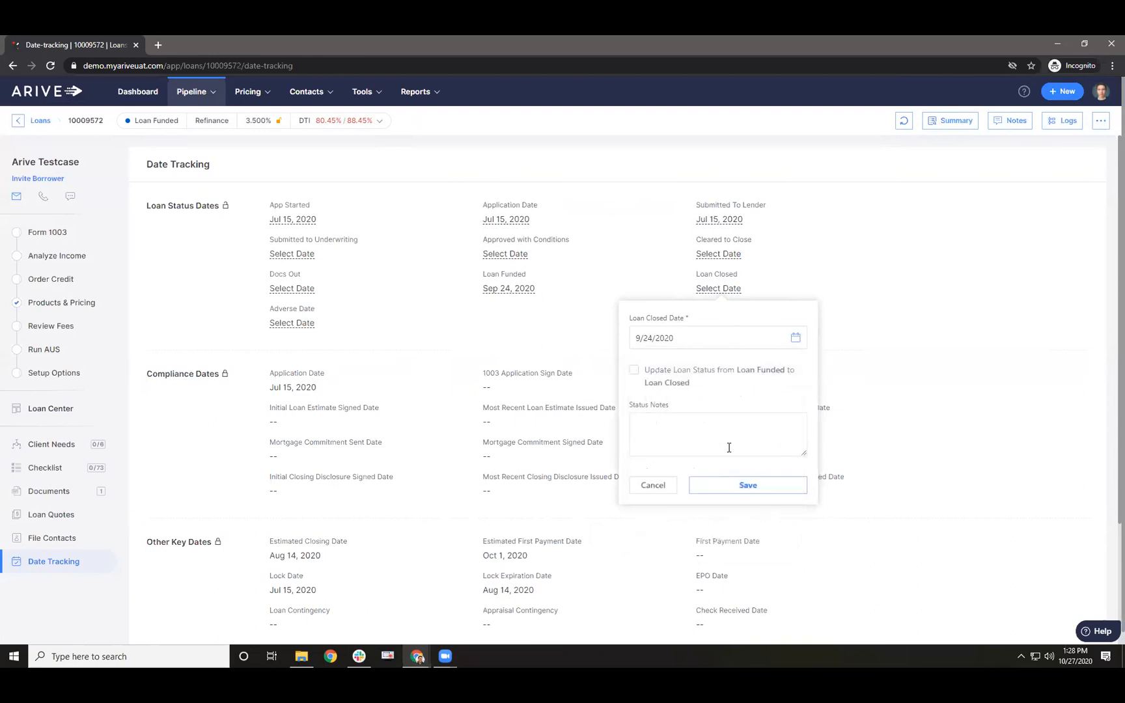
click(649, 374)
click(728, 485)
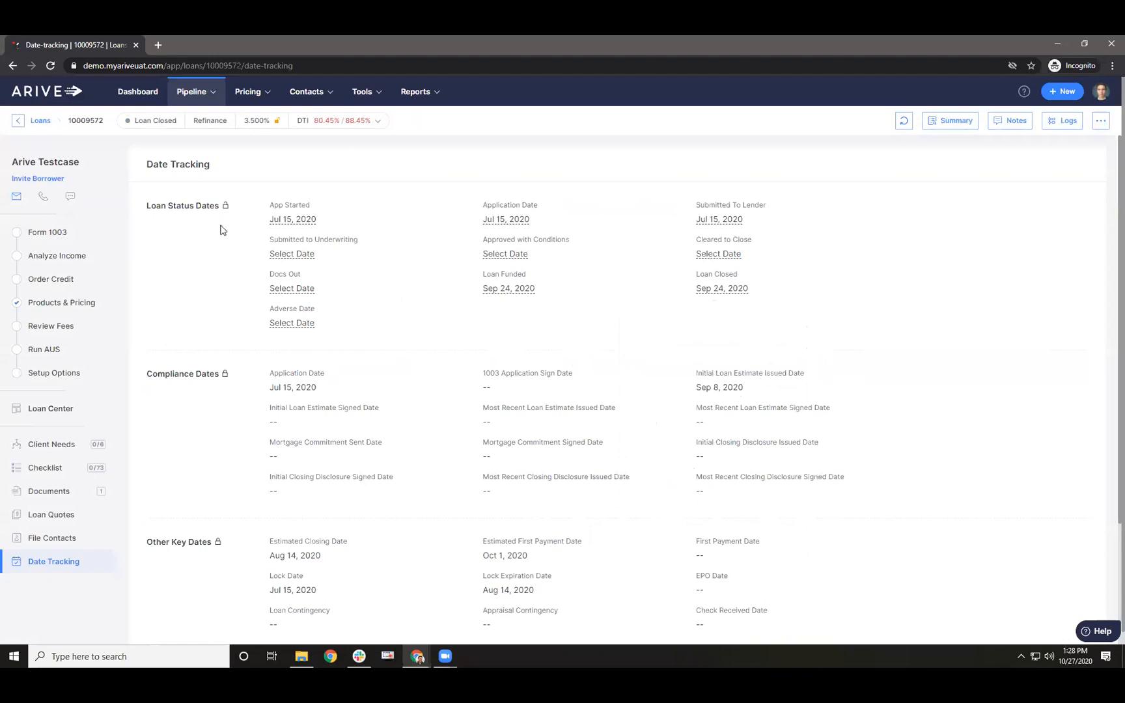
- Lock the loan status dates, then highlight the Adverse, Application, Loan Funded and Loan Closed labels
click(225, 207)
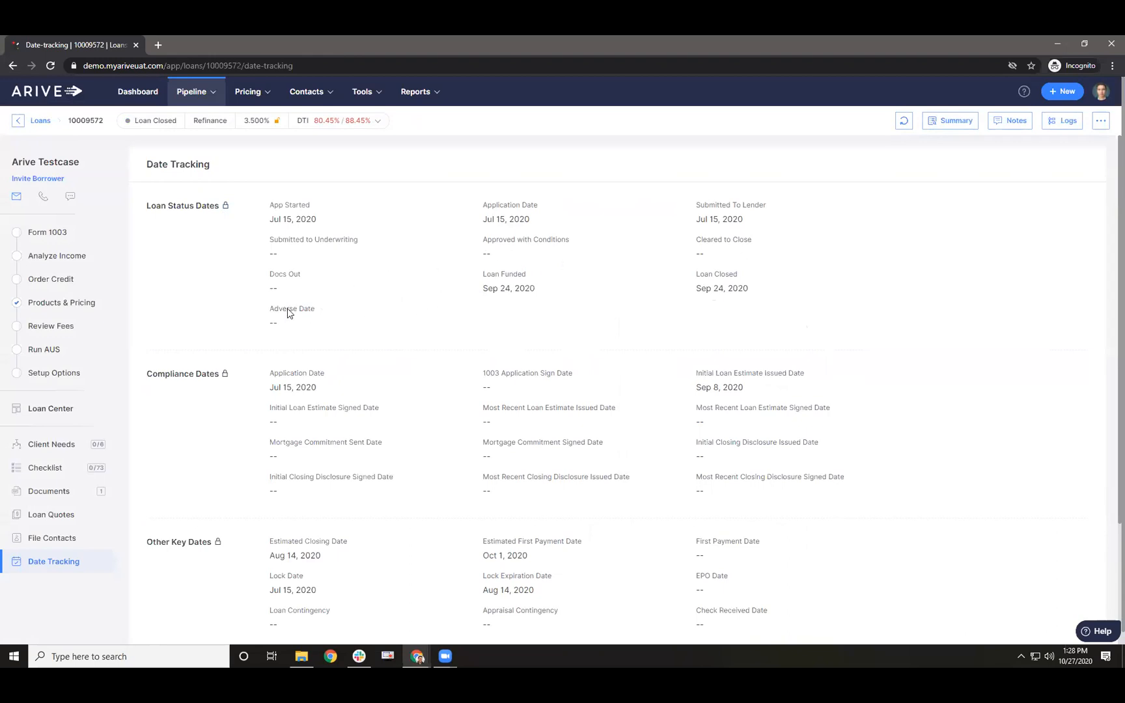
drag(310, 311, 317, 310)
double_click(295, 313)
click(309, 316)
triple_click(285, 376)
drag(486, 274, 491, 275)
double_click(709, 279)
drag(274, 309, 328, 317)
- Regenerate the 2020 Q3 call report for all states on the Call Reports page
mouse_move(377, 96)
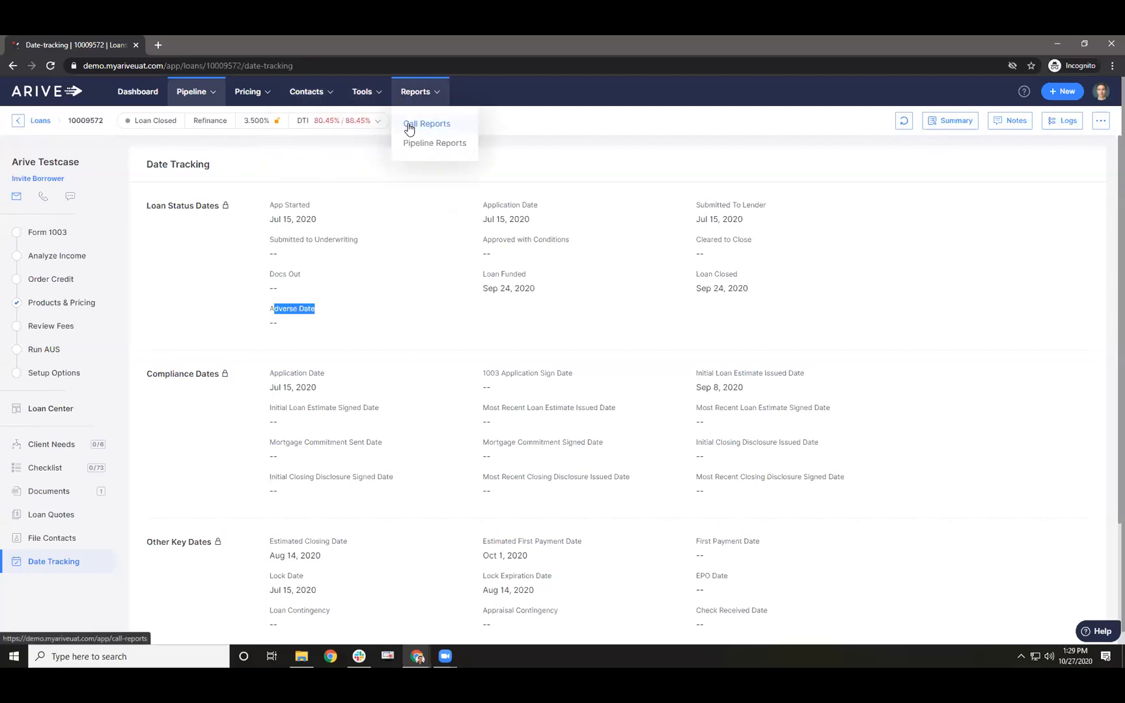
click(407, 122)
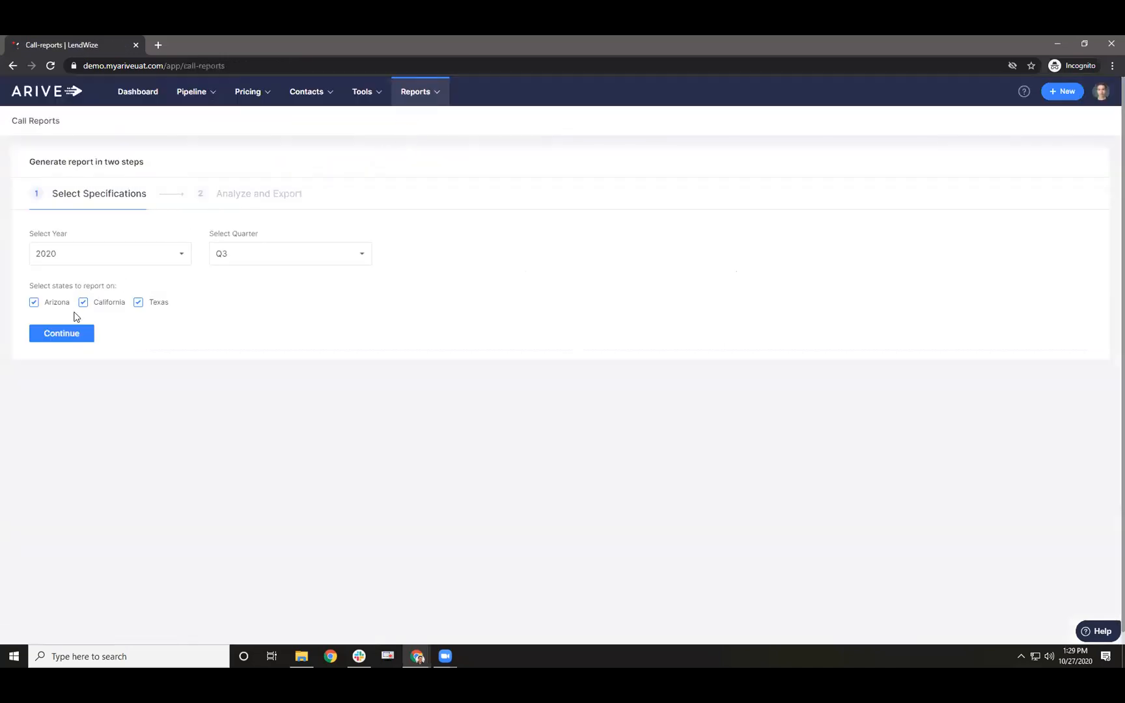
click(65, 332)
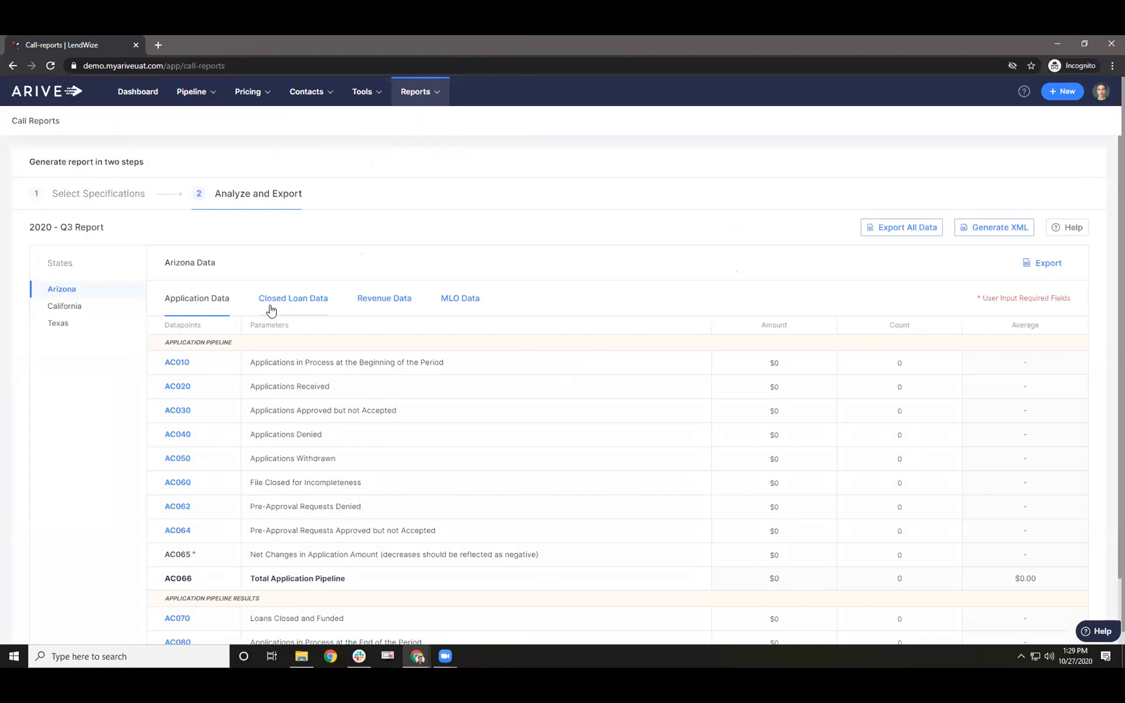
- Review California's closed loan figures and its loan officer breakdown
click(65, 306)
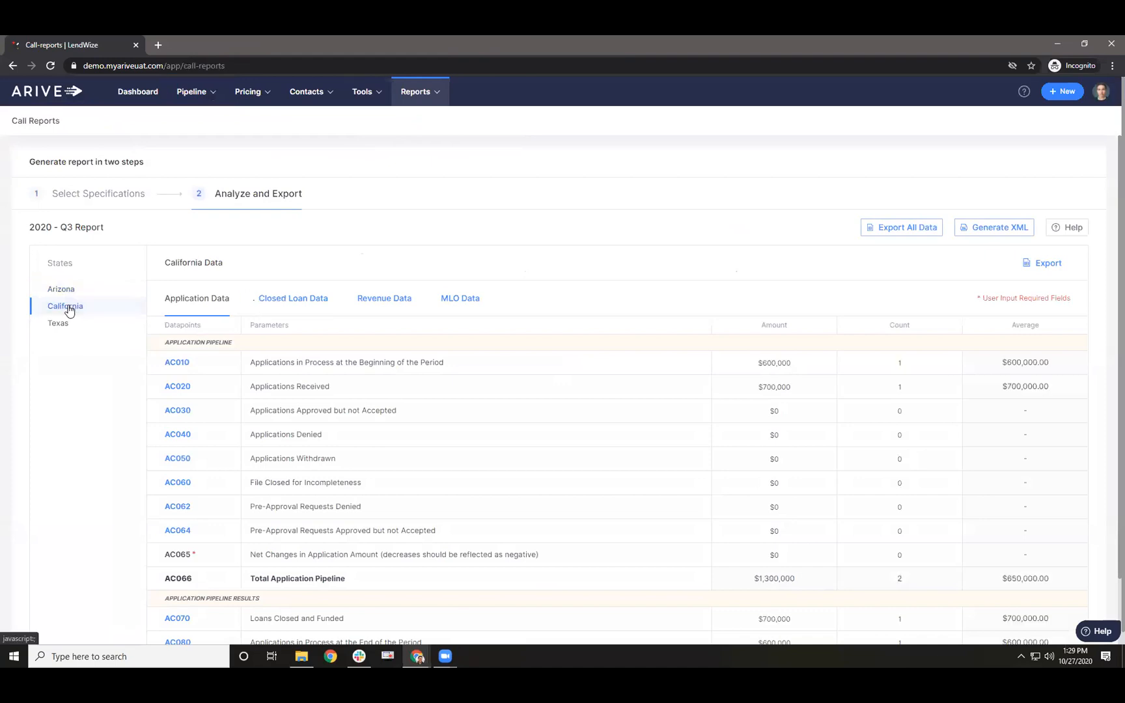
click(281, 309)
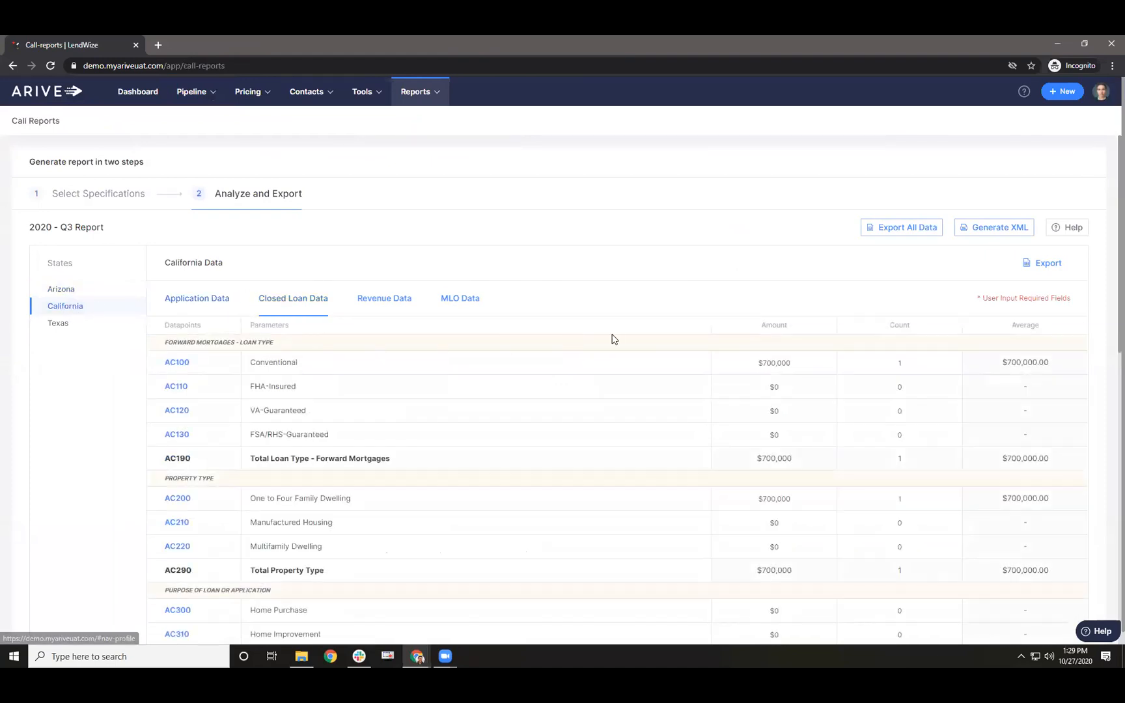
scroll(537, 322, down, 1)
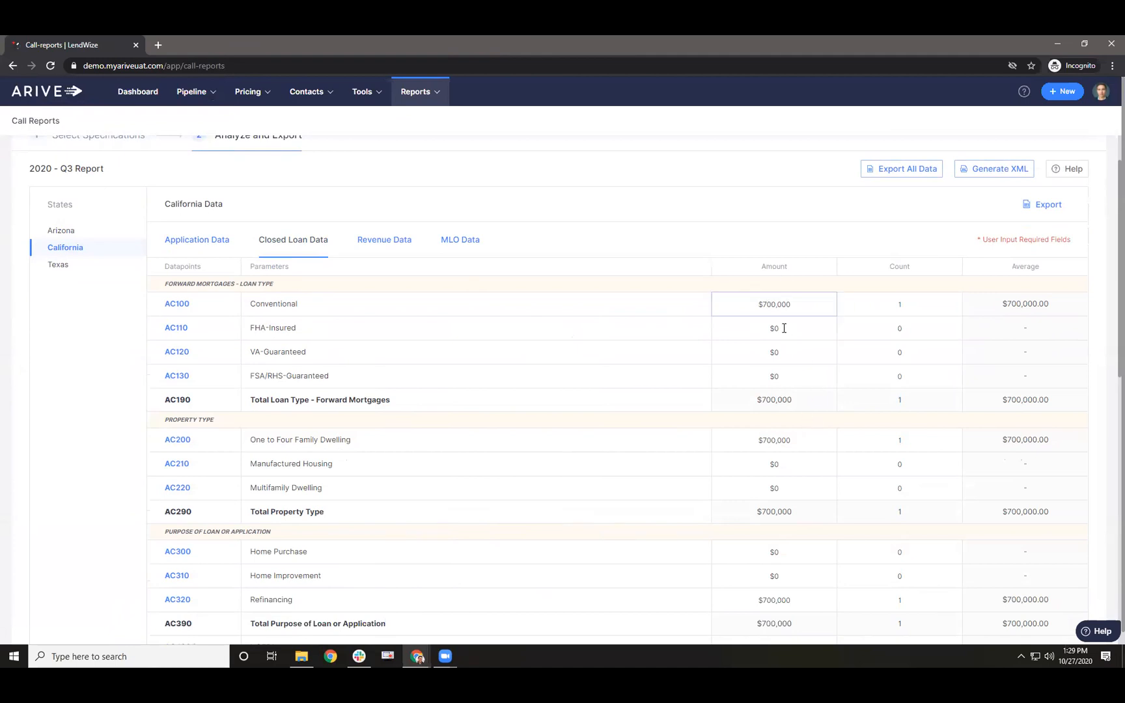
click(456, 239)
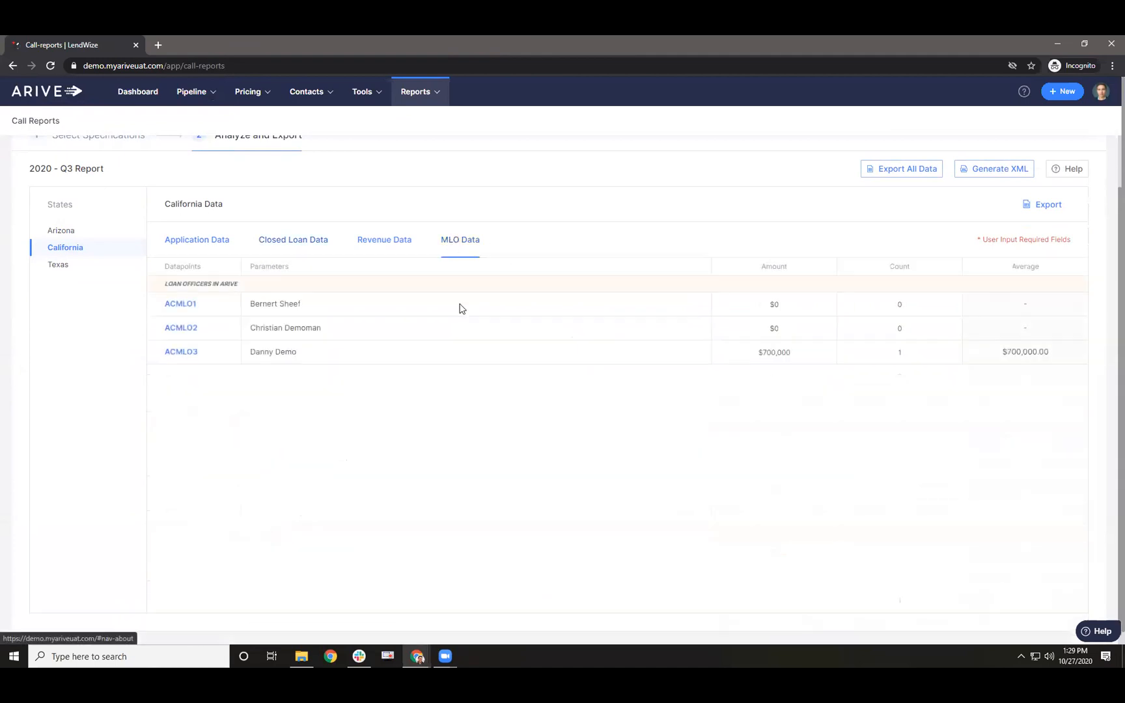
triple_click(302, 355)
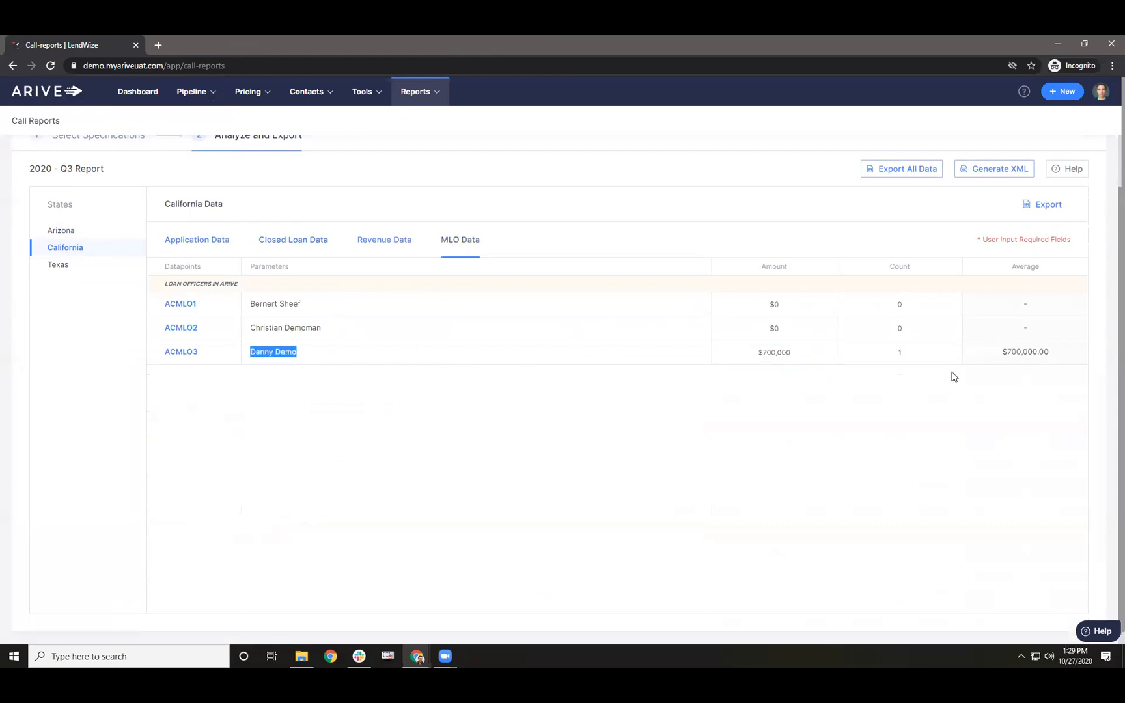
click(308, 246)
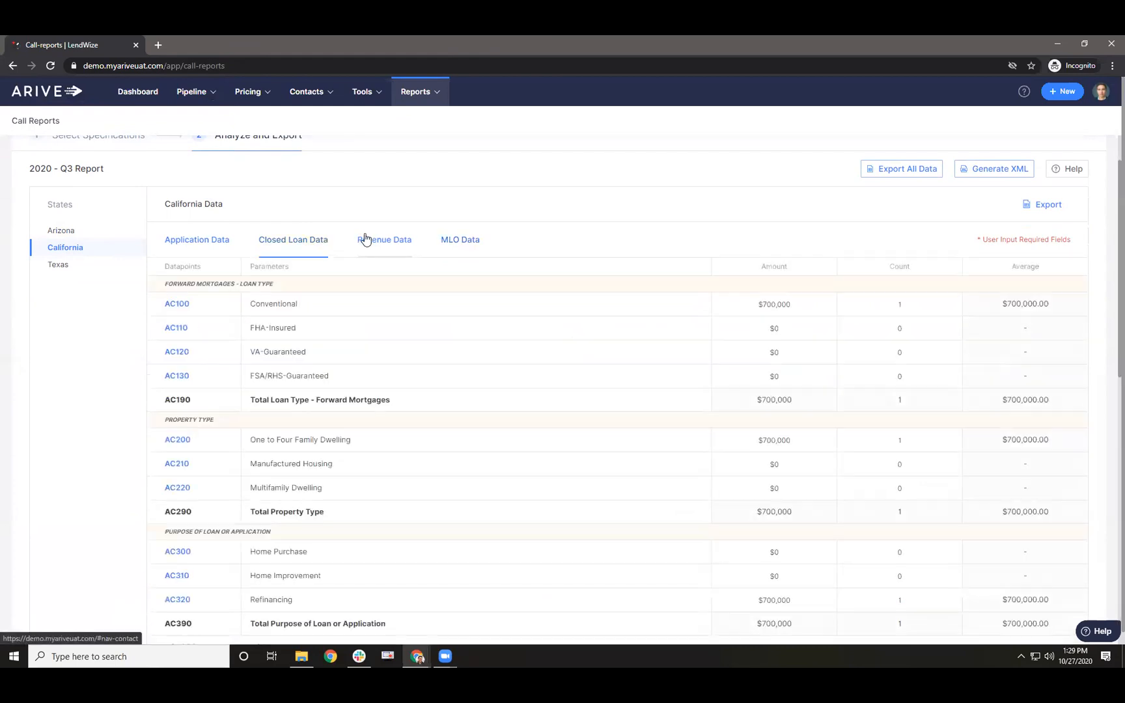
- Scroll through California's application and closed loan figures, inspecting rows AC620 and AC100
click(204, 242)
scroll(272, 316, down, 1)
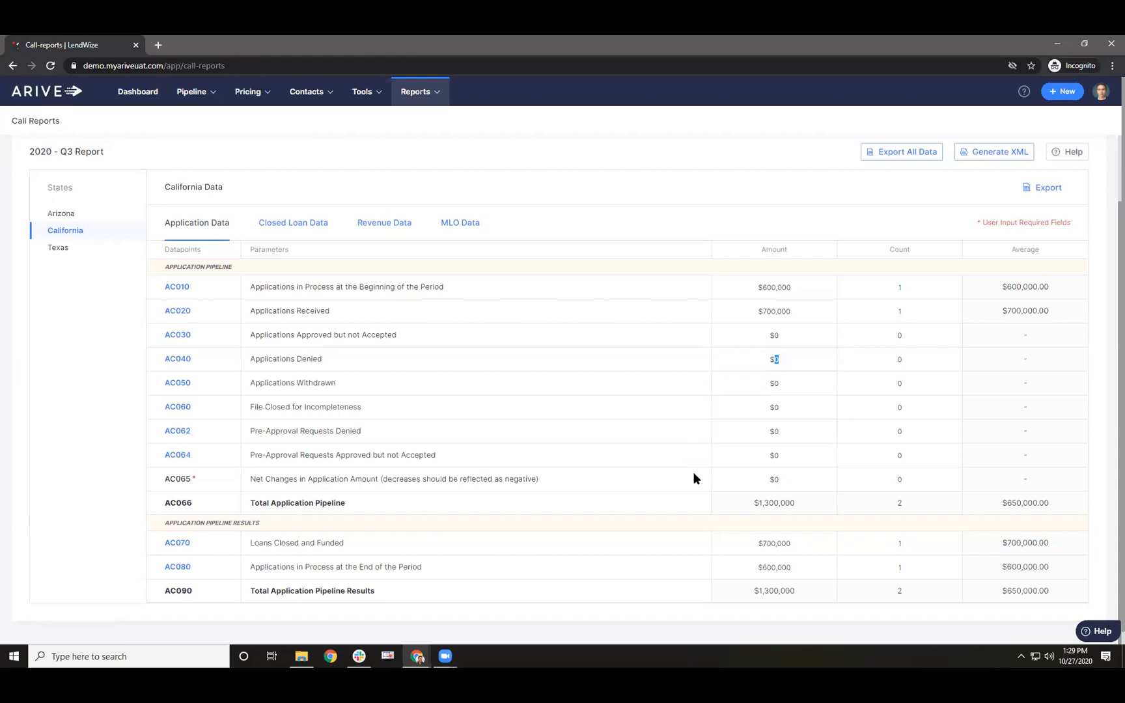
click(280, 226)
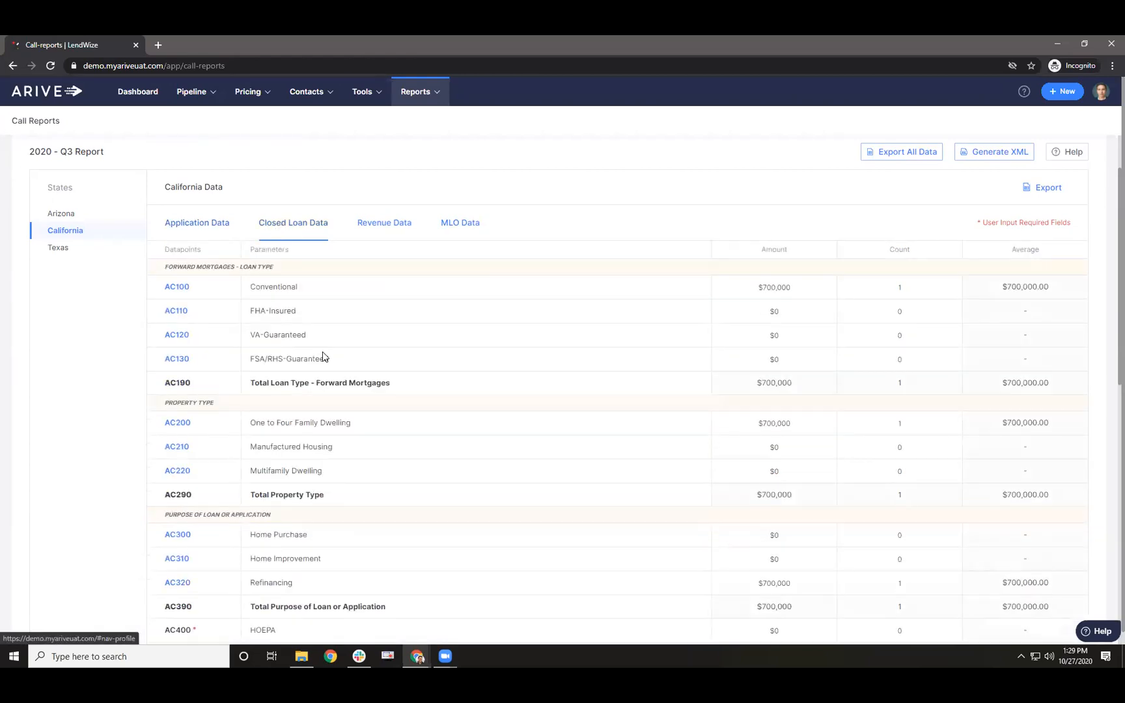
scroll(320, 361, down, 4)
scroll(306, 400, down, 3)
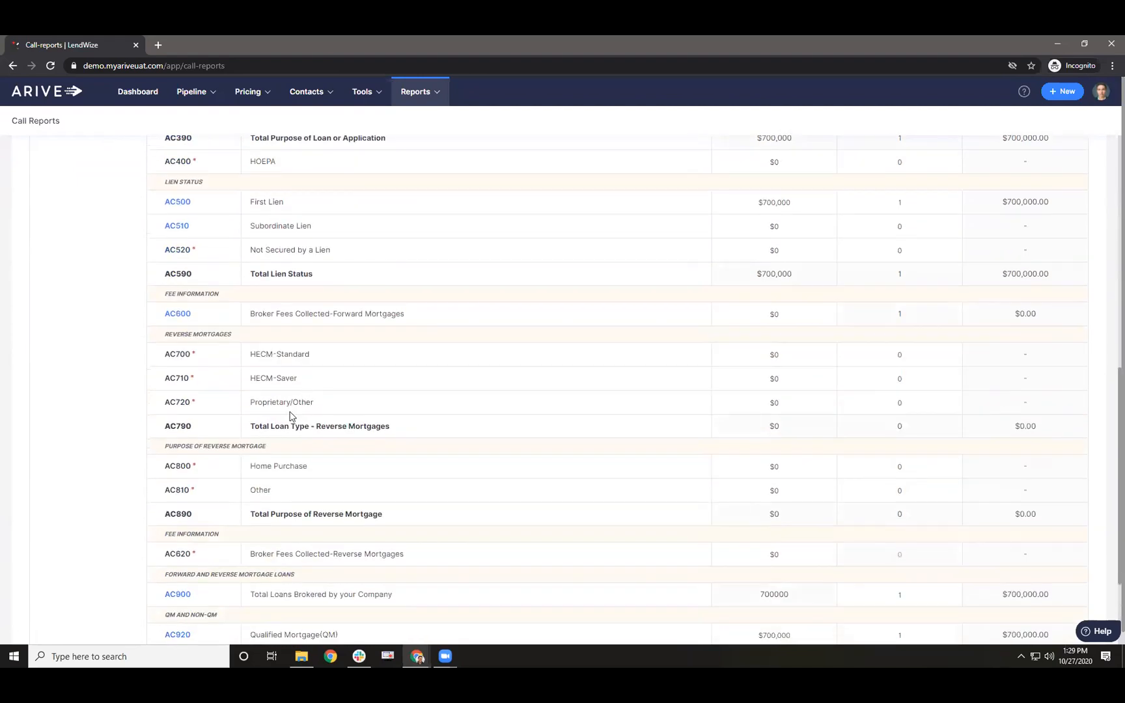
scroll(293, 545, down, 1)
scroll(293, 546, down, 2)
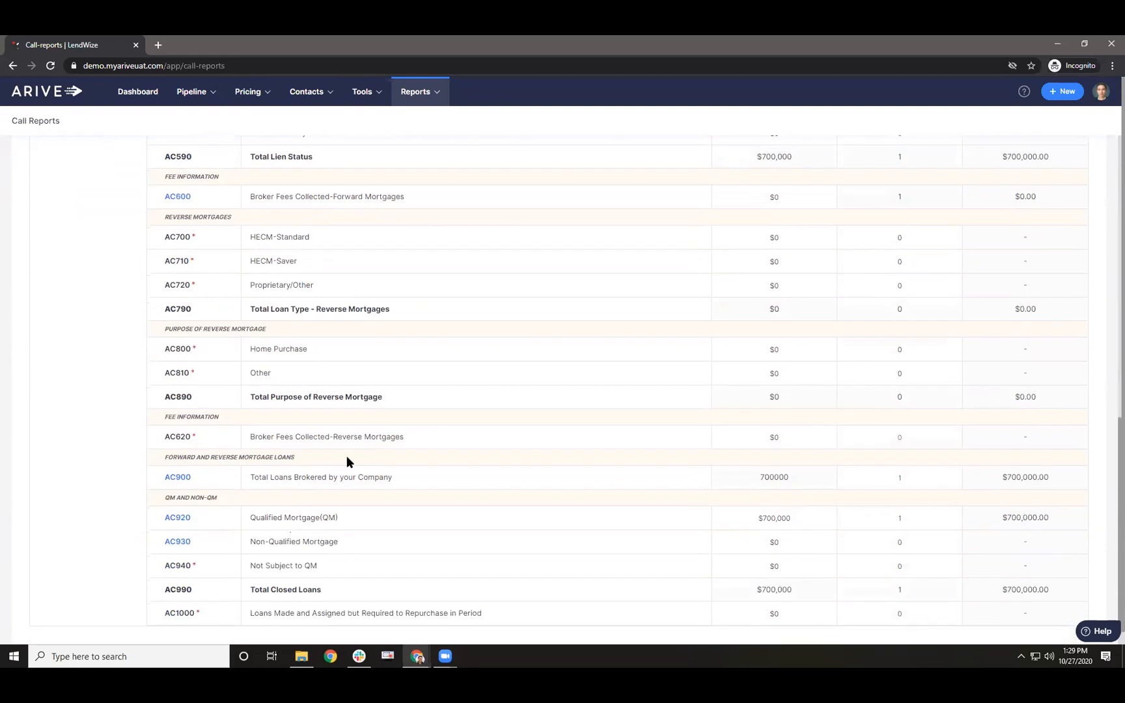
drag(296, 440, 406, 441)
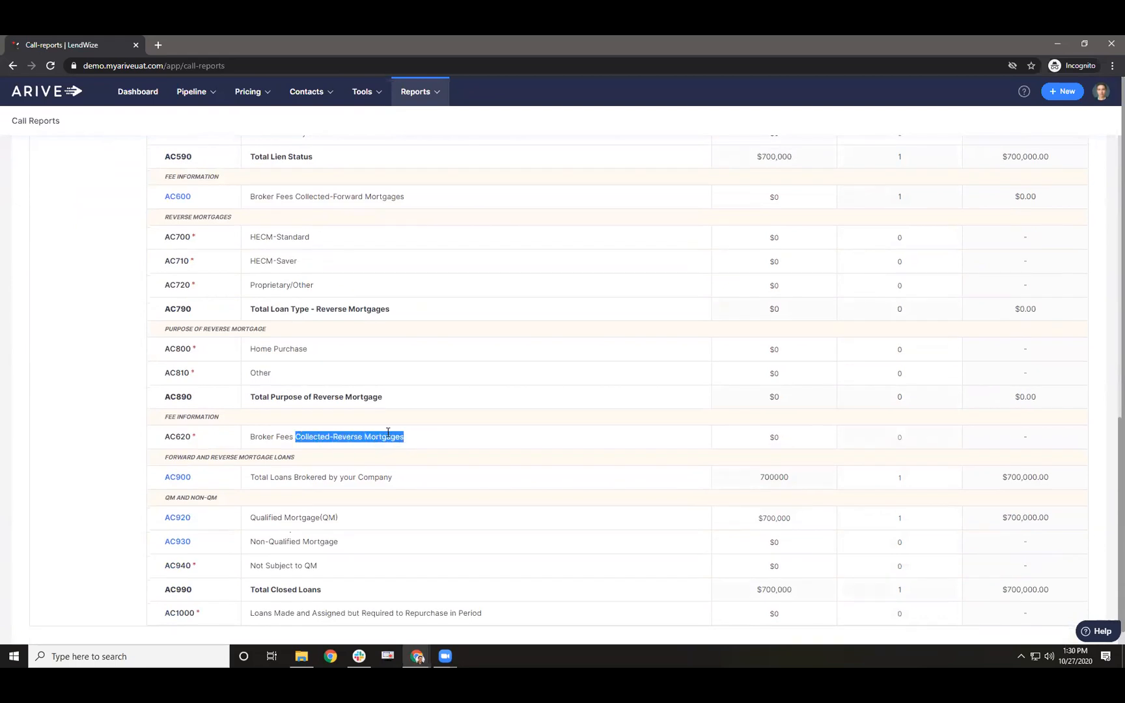
drag(384, 430, 888, 443)
scroll(243, 470, down, 1)
scroll(251, 501, up, 5)
scroll(243, 512, up, 4)
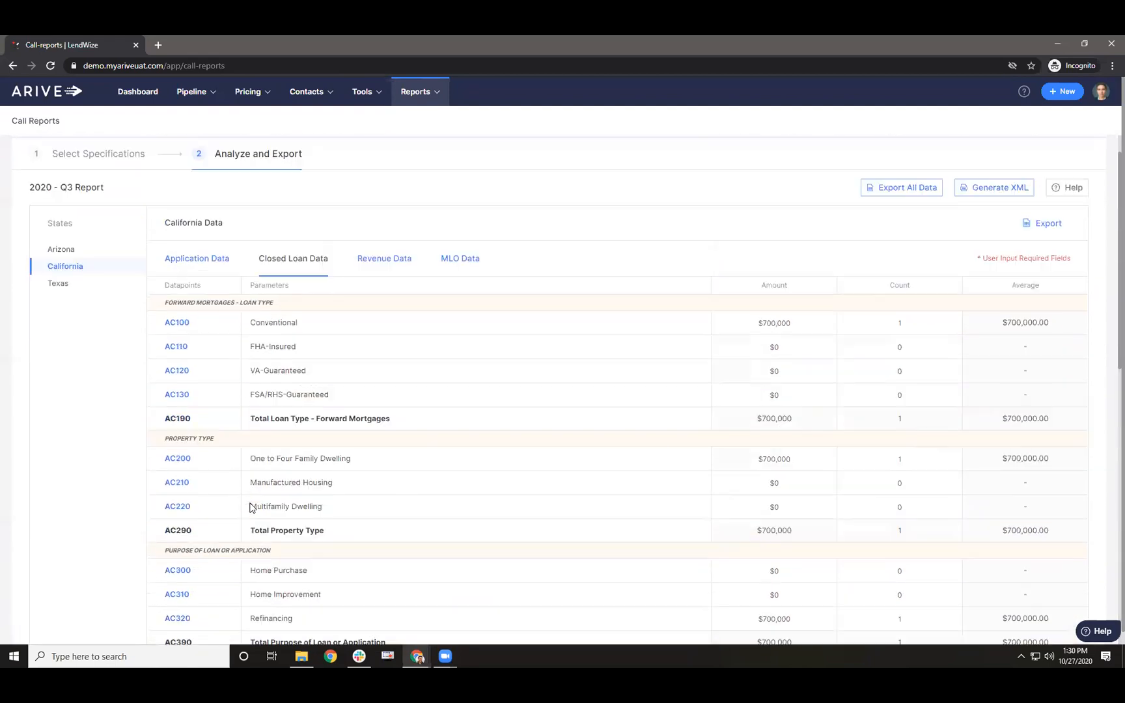
double_click(258, 324)
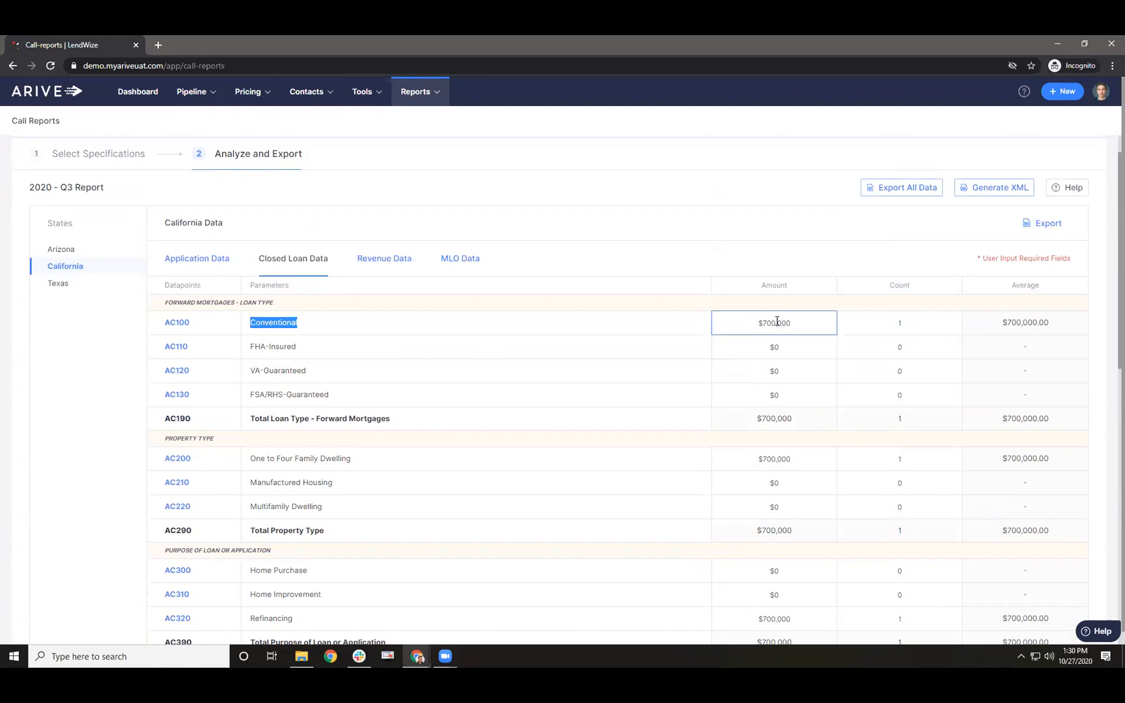
scroll(814, 394, down, 3)
scroll(811, 403, down, 4)
scroll(799, 427, up, 7)
- Check the revenue and MLO figures, then export the full report as MCRQ3-2020.xlsx and open it
click(460, 258)
click(389, 261)
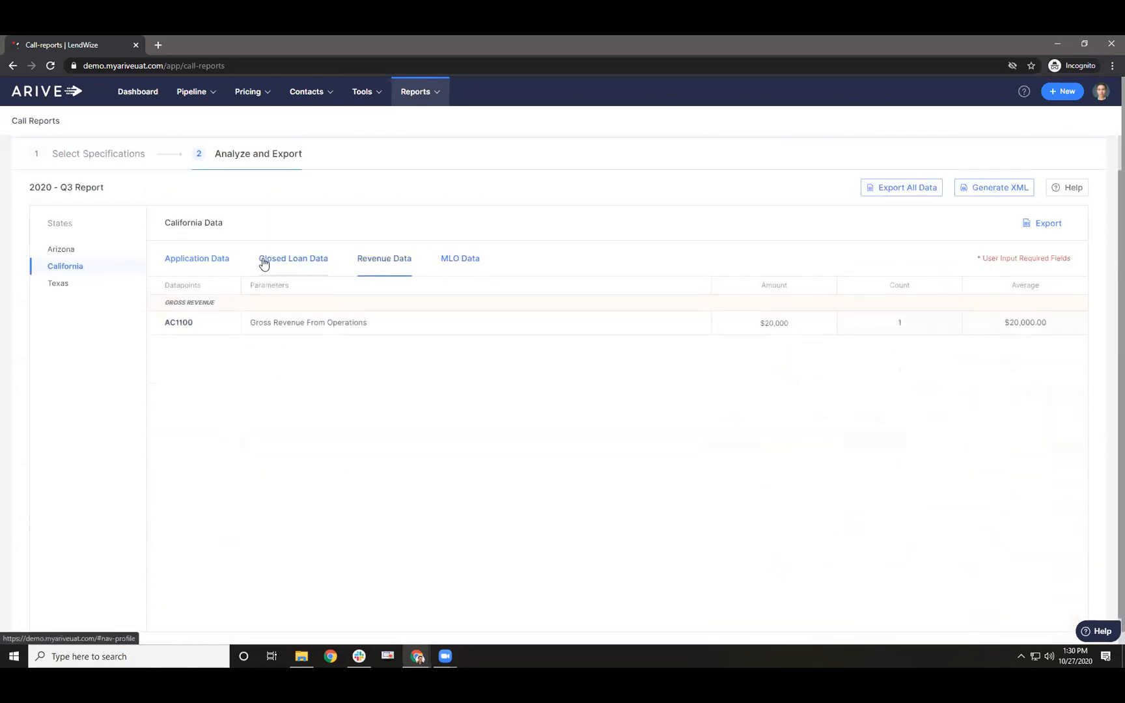
click(467, 264)
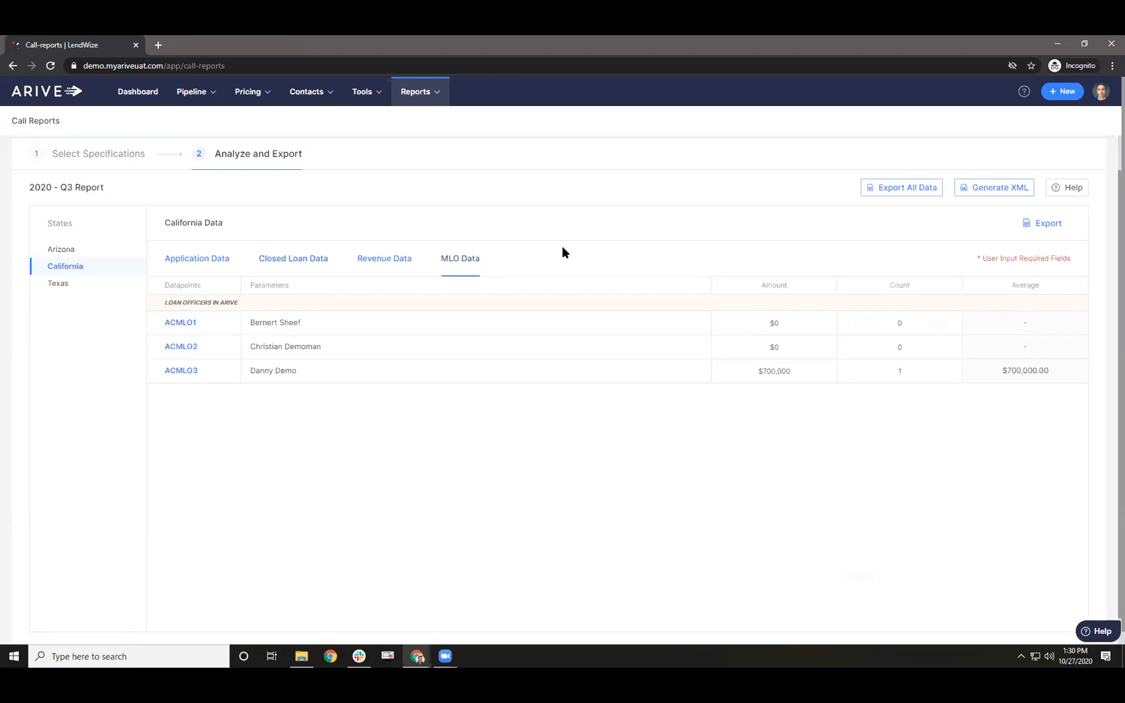
click(908, 193)
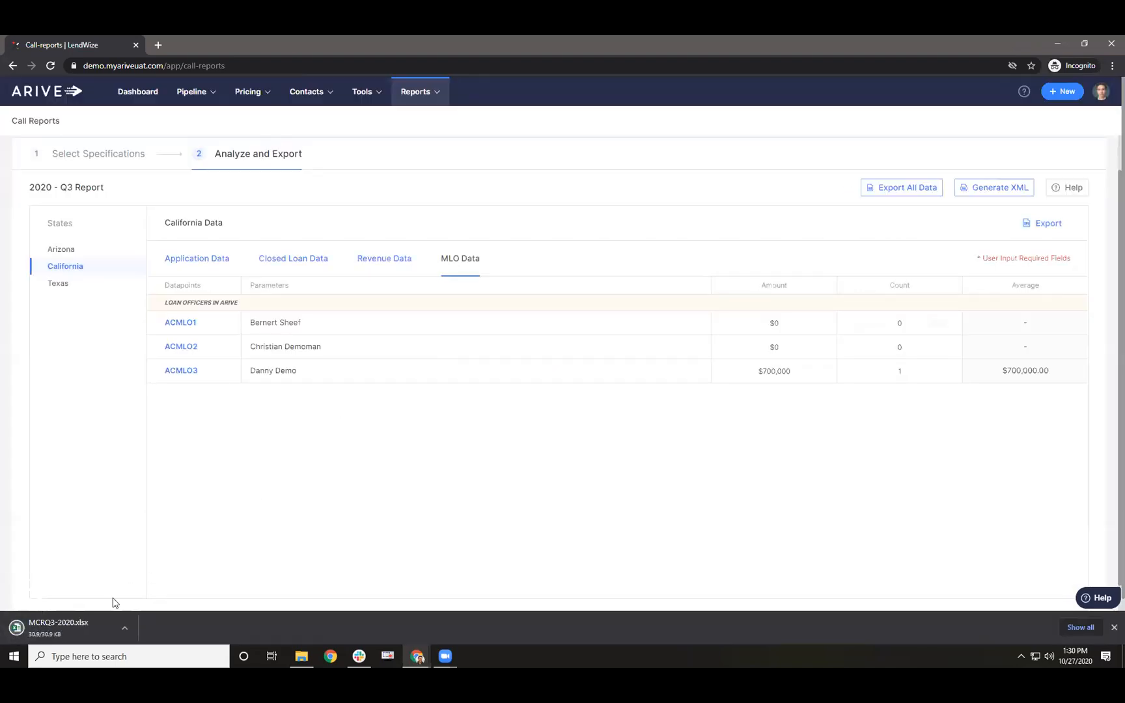
click(78, 629)
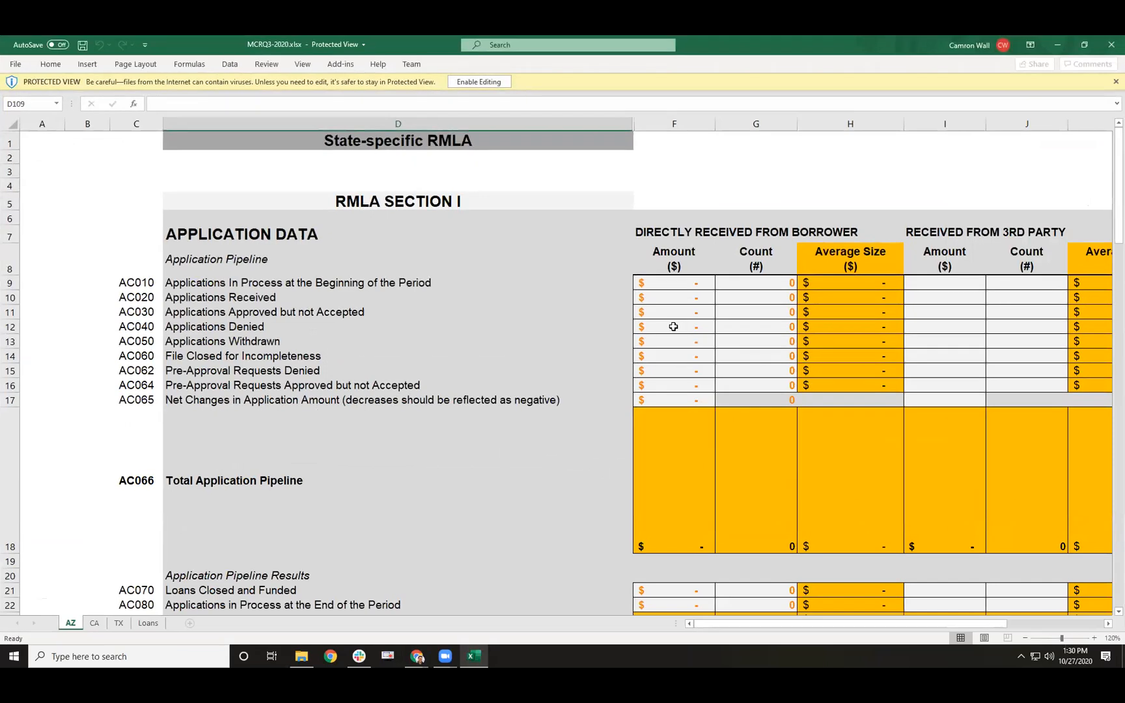
- Scroll the CA sheet, select the two loan rows A2:I3 on Loans, and close Excel
click(93, 624)
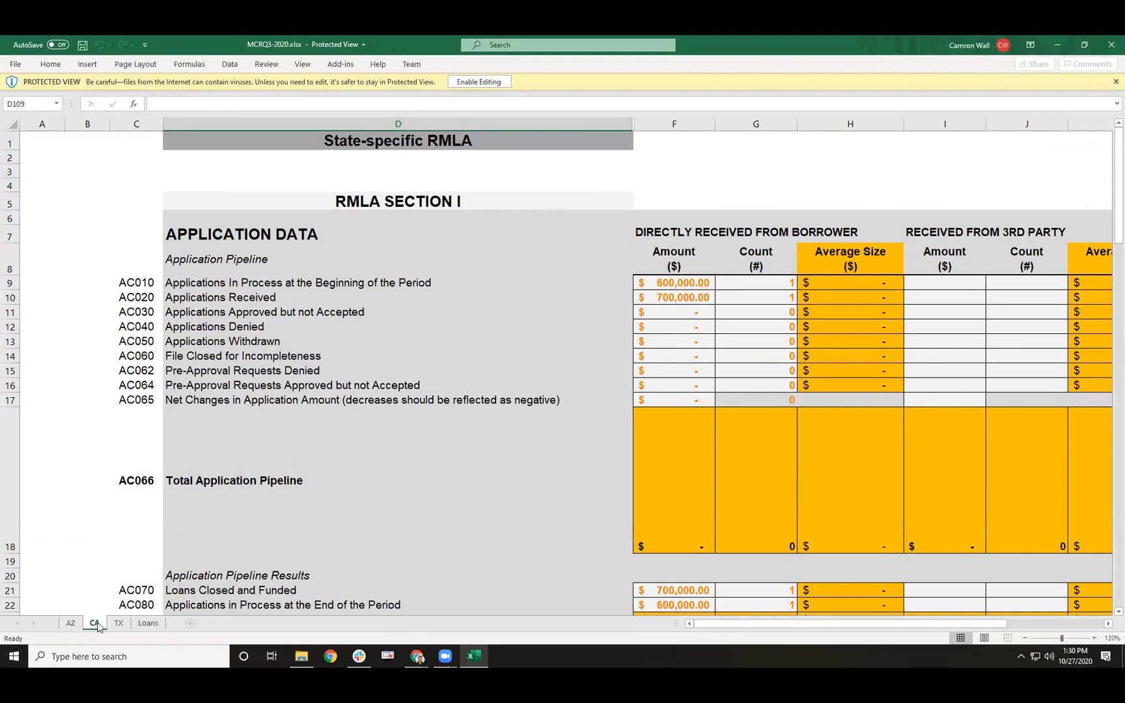
scroll(772, 359, down, 4)
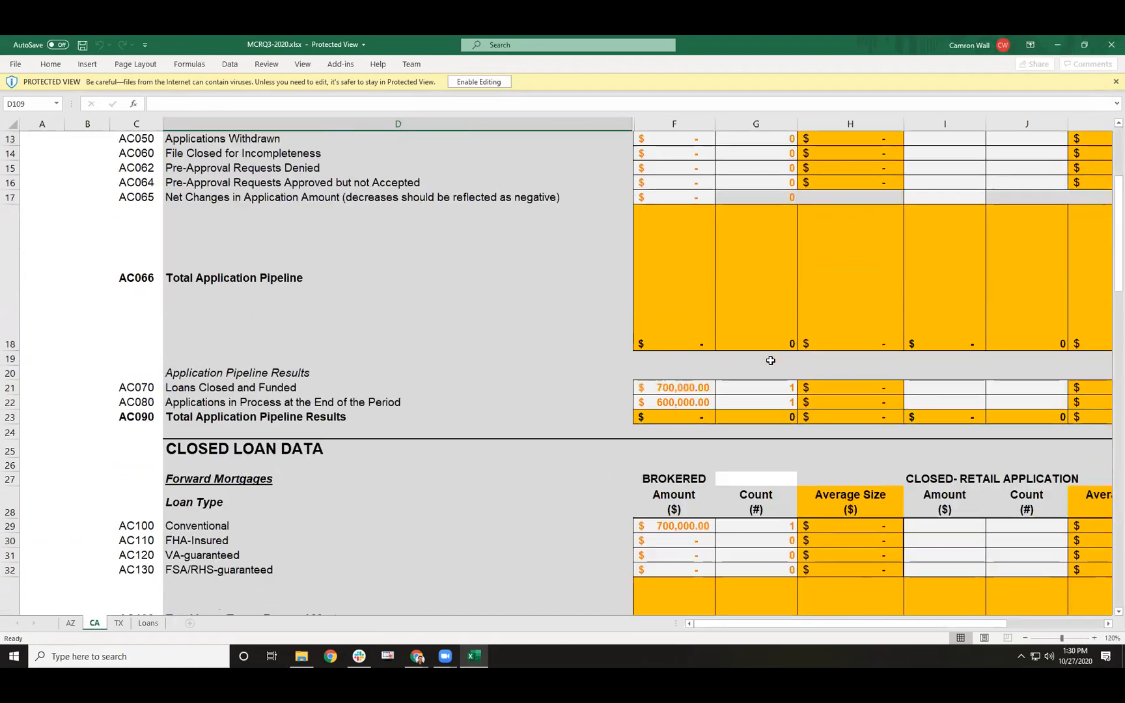
scroll(773, 360, down, 4)
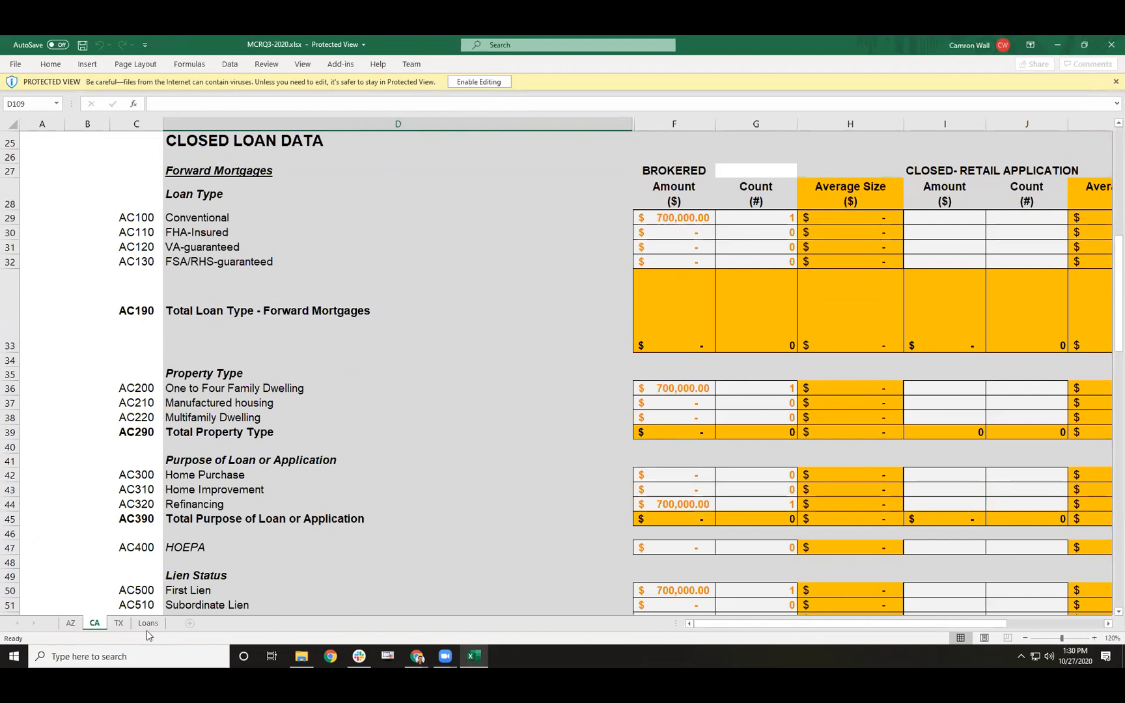
click(119, 623)
click(145, 624)
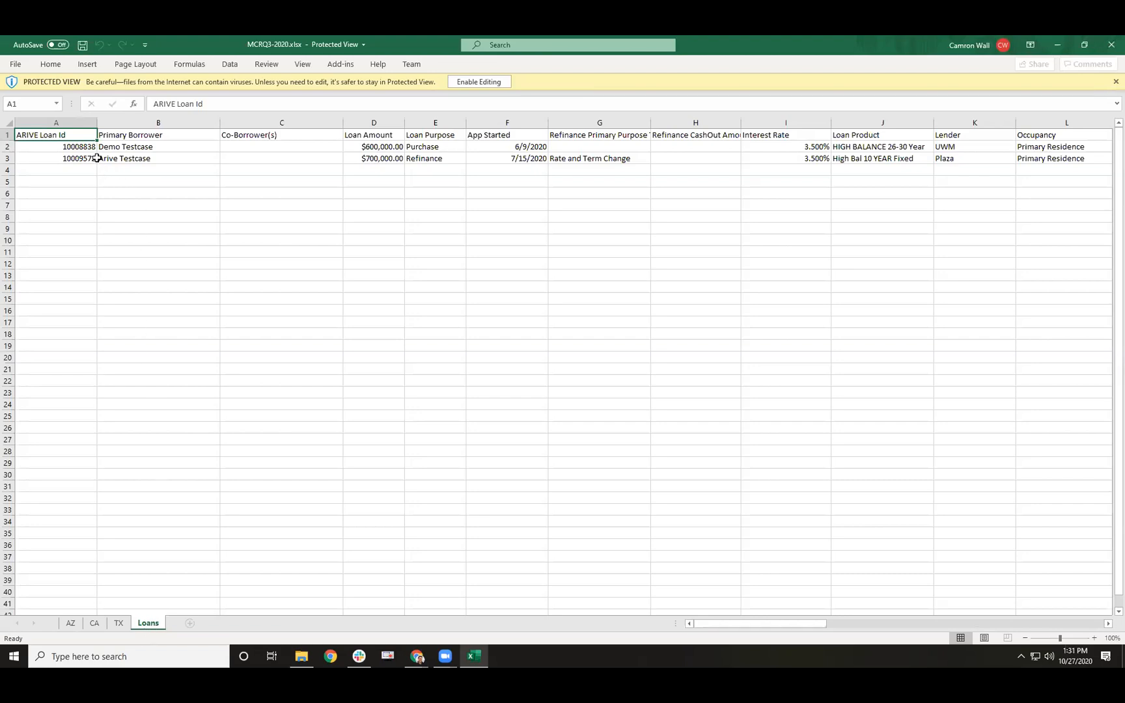
drag(89, 147, 793, 156)
drag(722, 625, 817, 629)
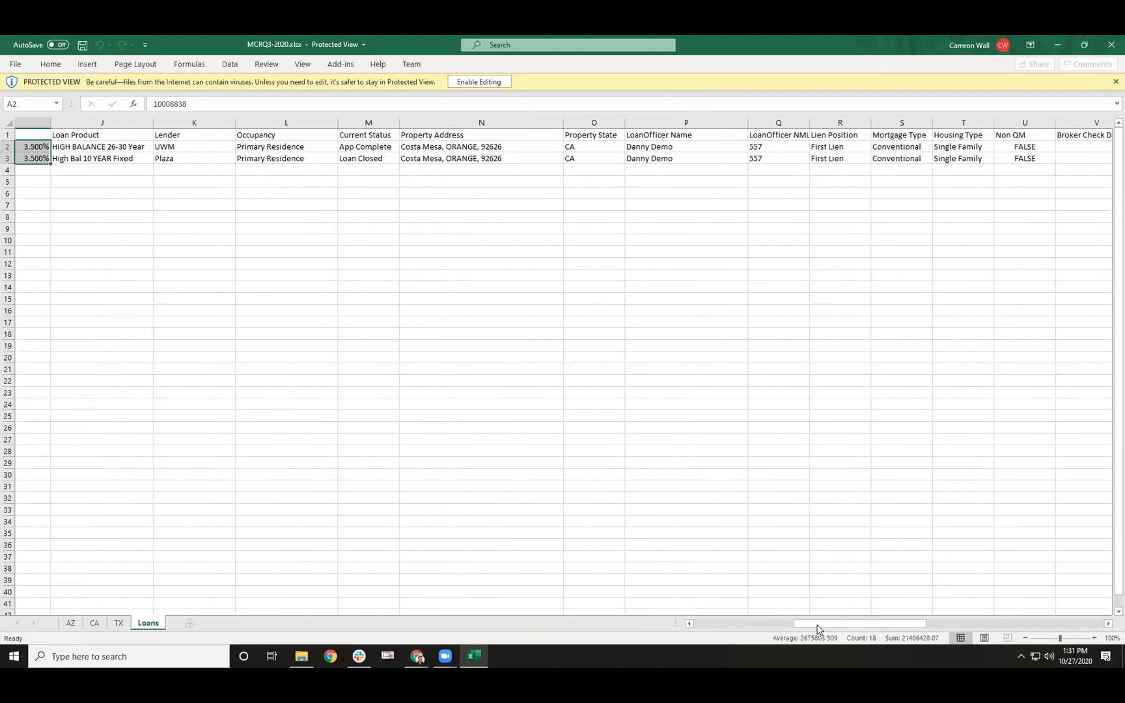
click(1109, 47)
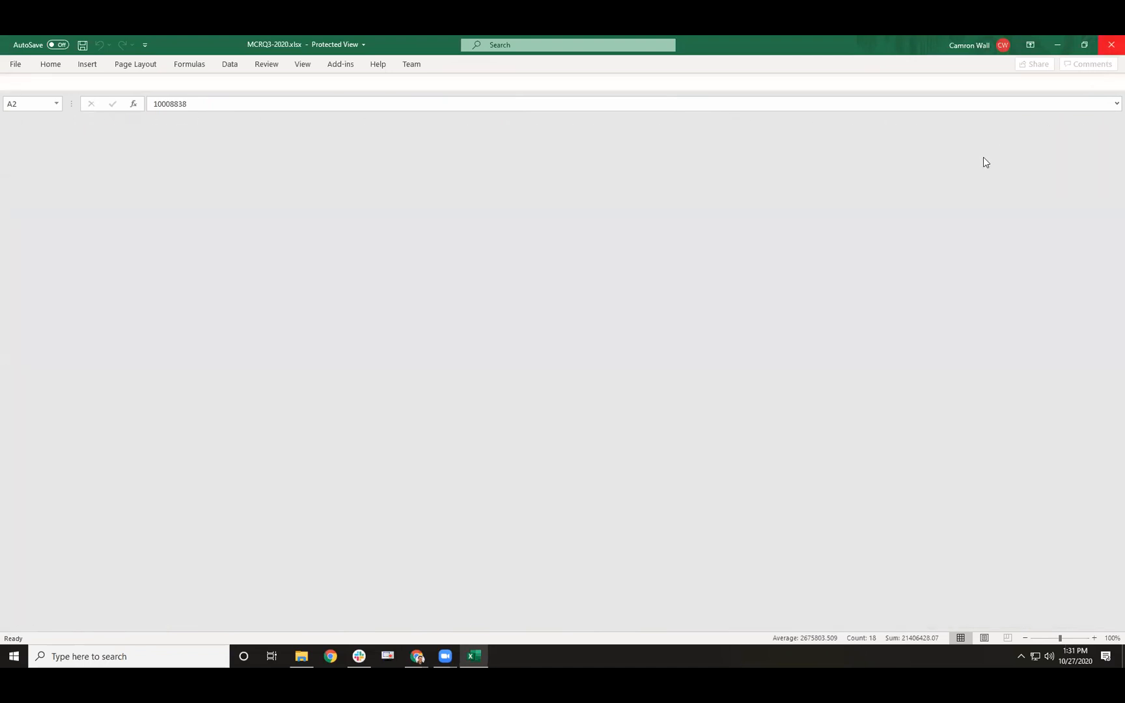
- Generate the XML call report and scroll through MCRQ3-2020 (1).xml in Notepad++
click(974, 197)
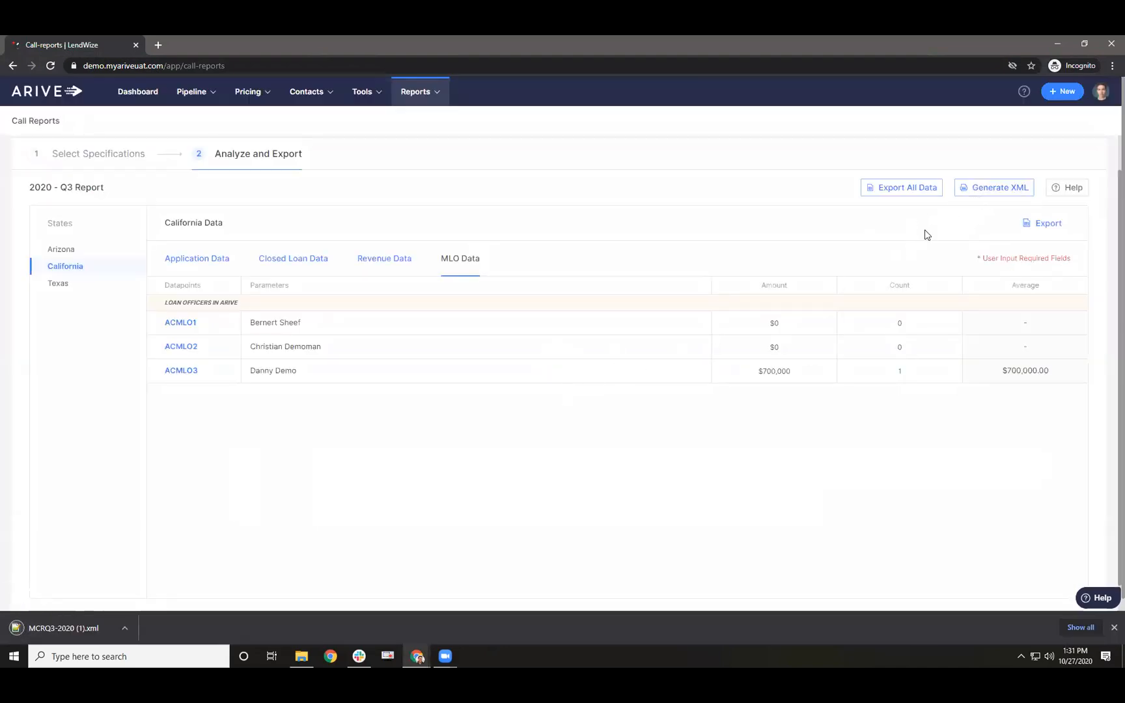
click(77, 627)
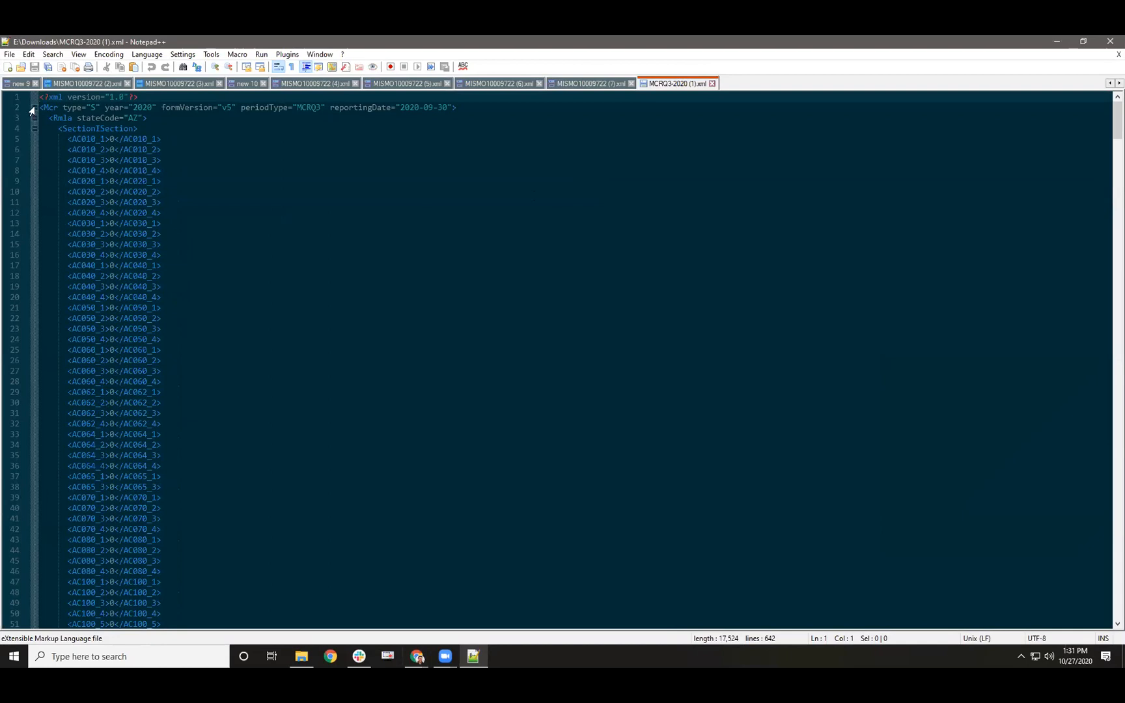
scroll(30, 195, down, 20)
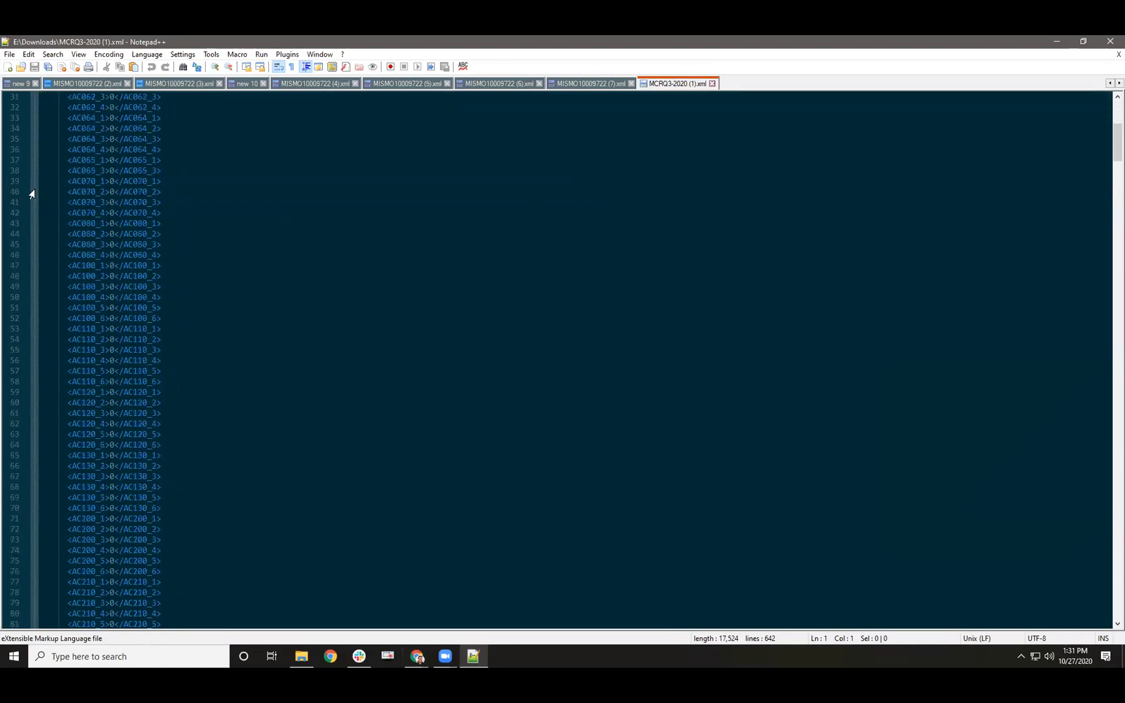
scroll(26, 290, down, 7)
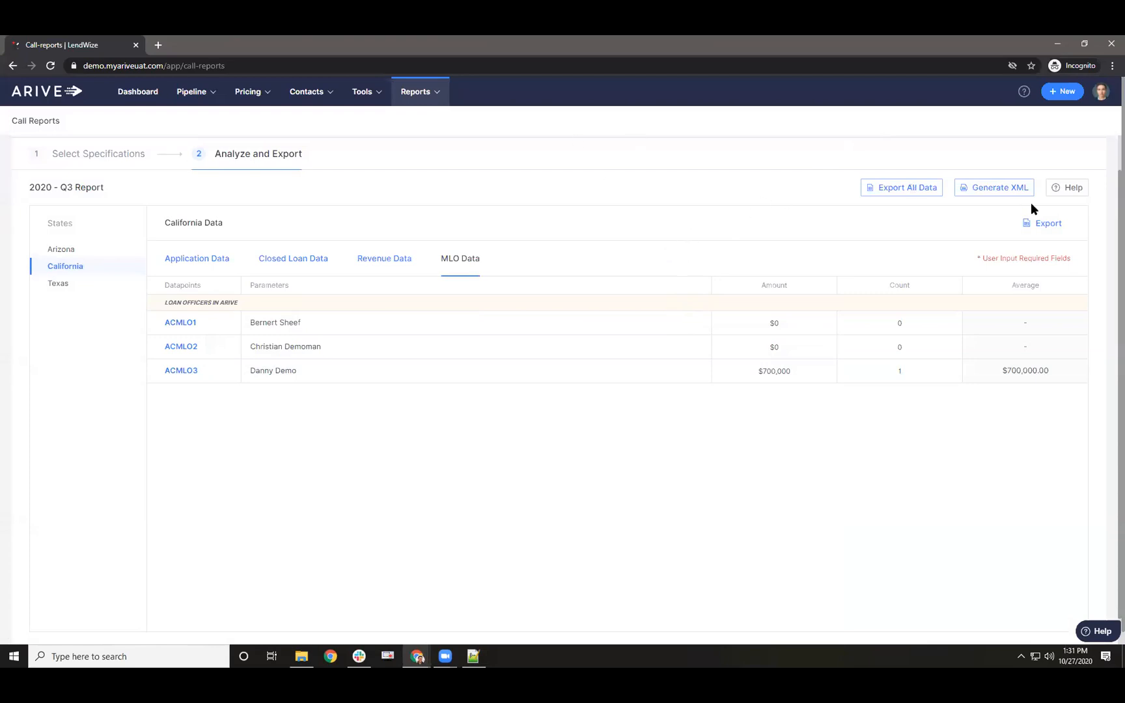
click(1064, 189)
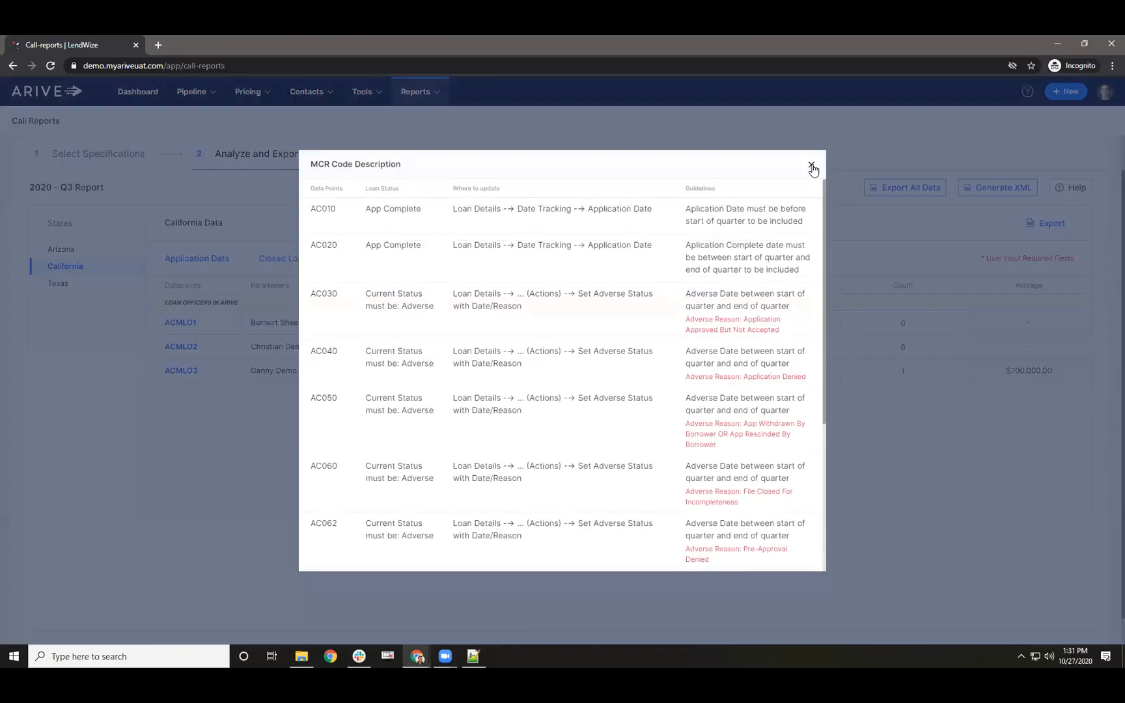
click(811, 165)
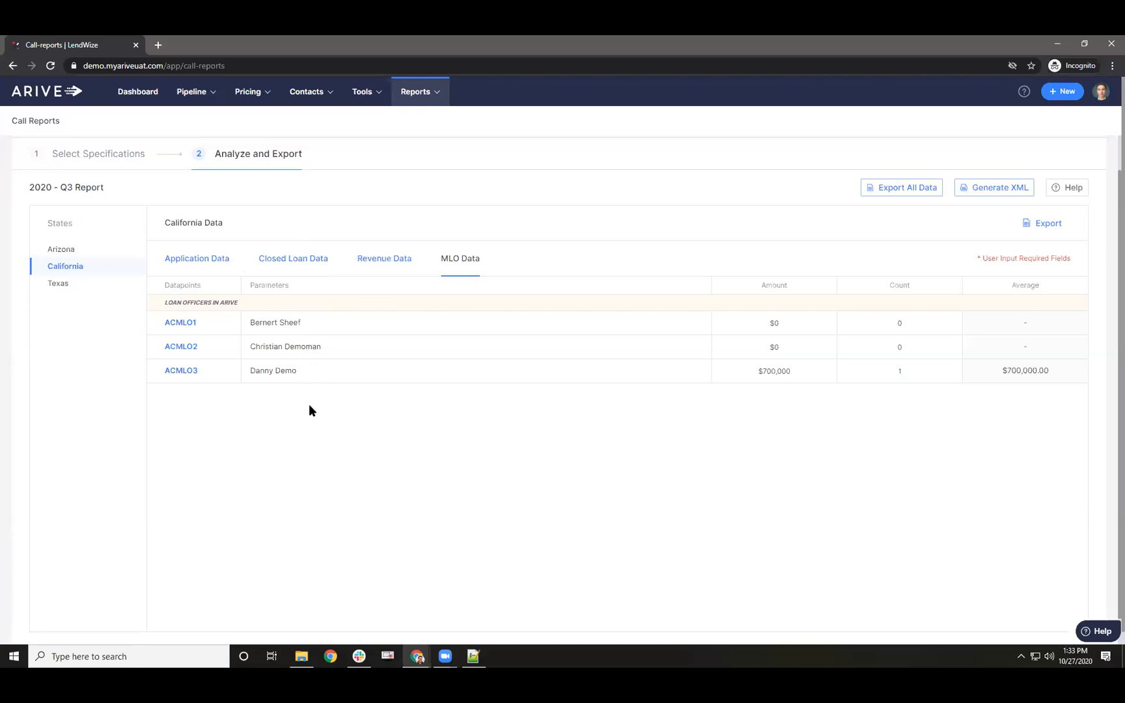
- From Pipeline > Loans, open the Loan Center of the closed $700,000 refinance loan
scroll(308, 407, up, 1)
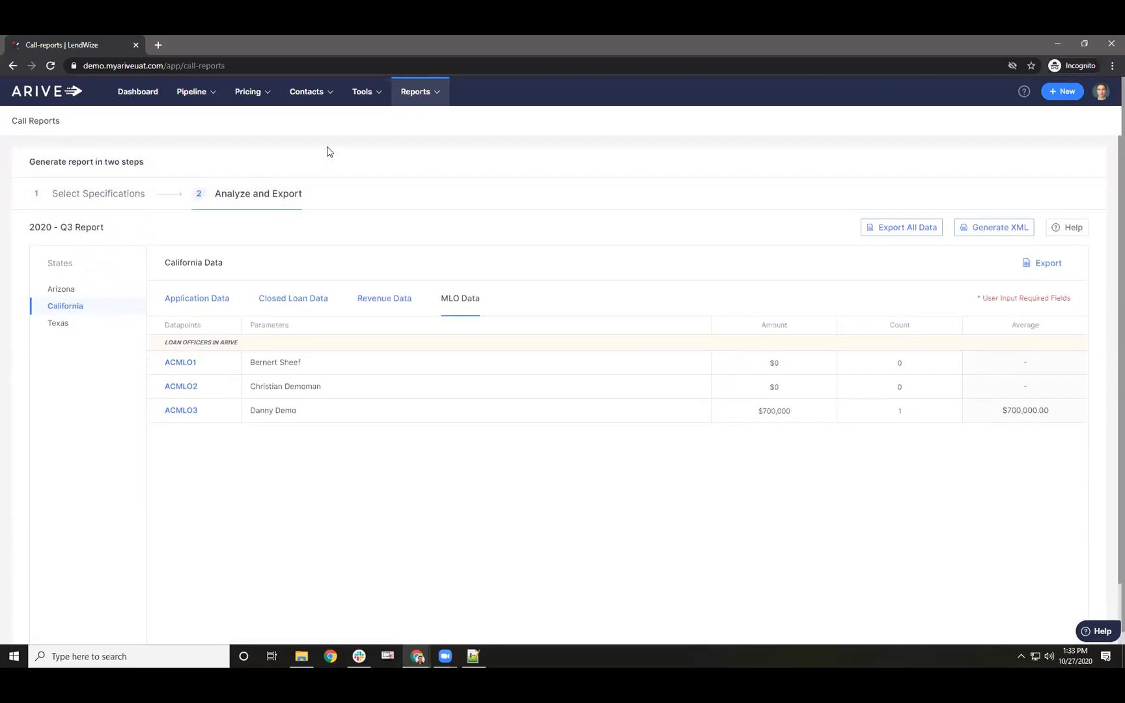
mouse_move(281, 99)
mouse_move(199, 99)
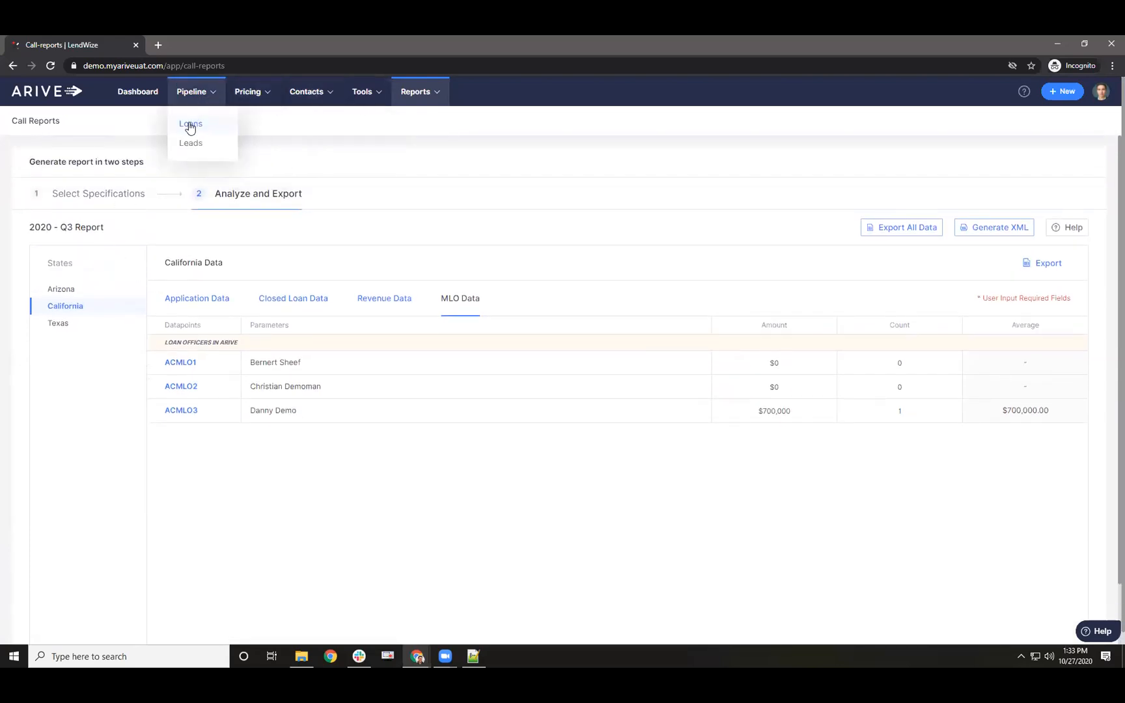
click(188, 130)
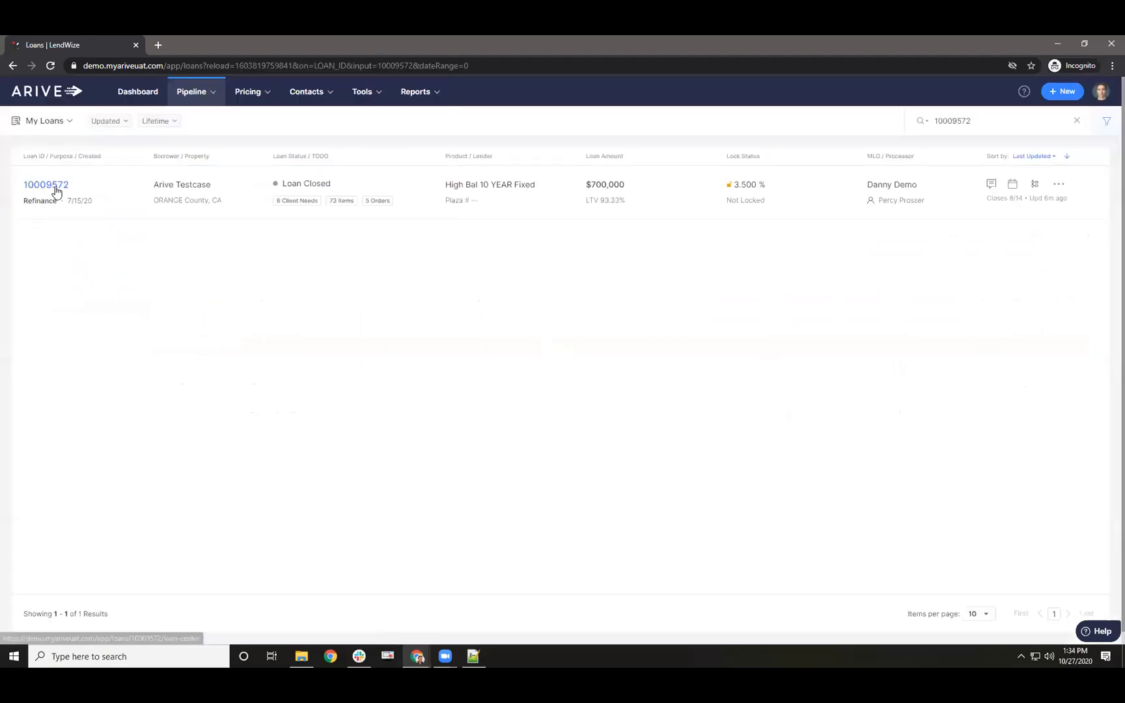
click(53, 186)
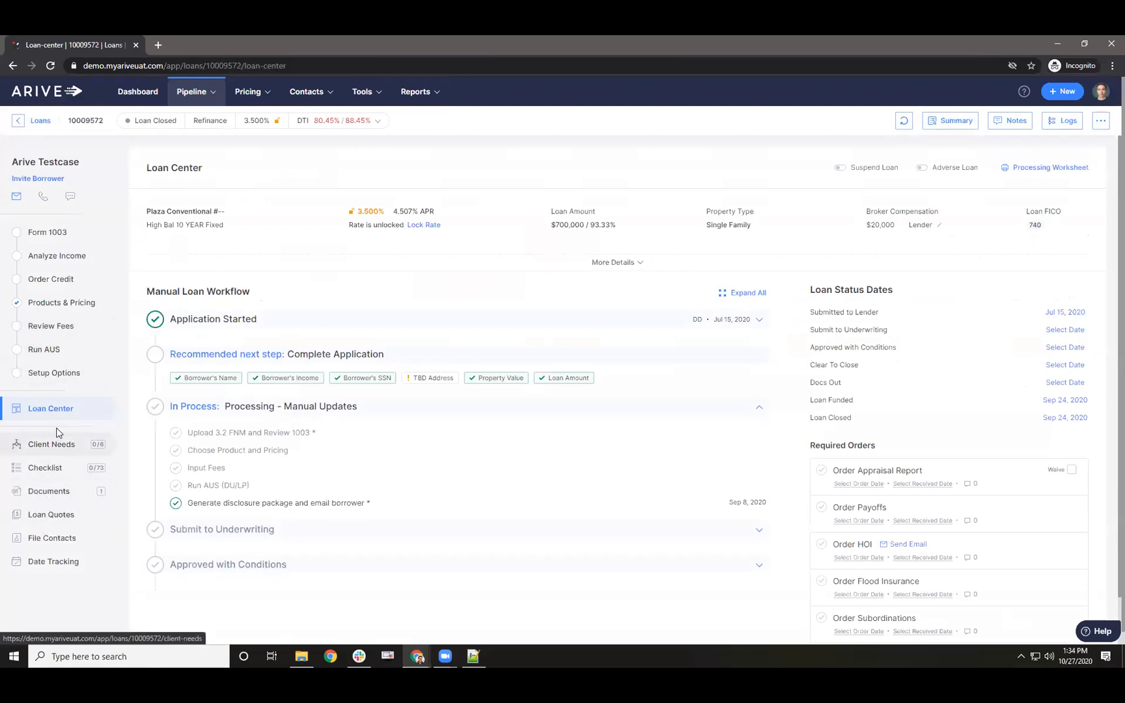
- On Date Tracking, highlight the Jul 15, 2020 application date, Sep 24 funded/closed dates and empty Adverse Date
click(53, 564)
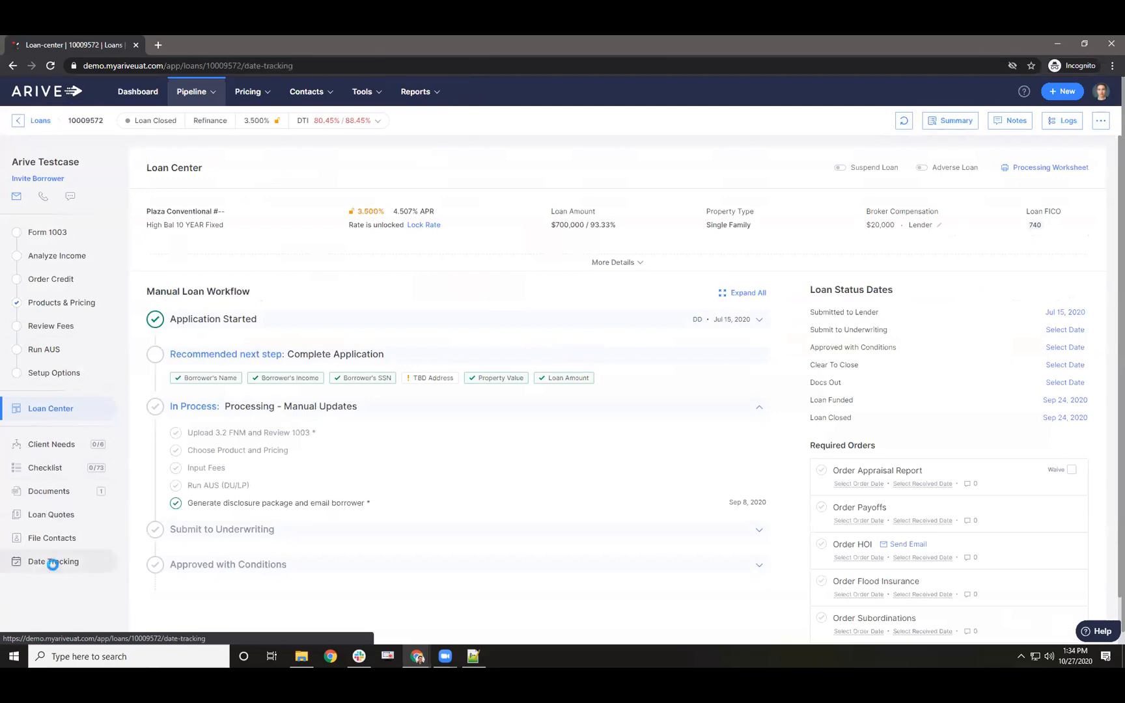
drag(268, 374, 332, 376)
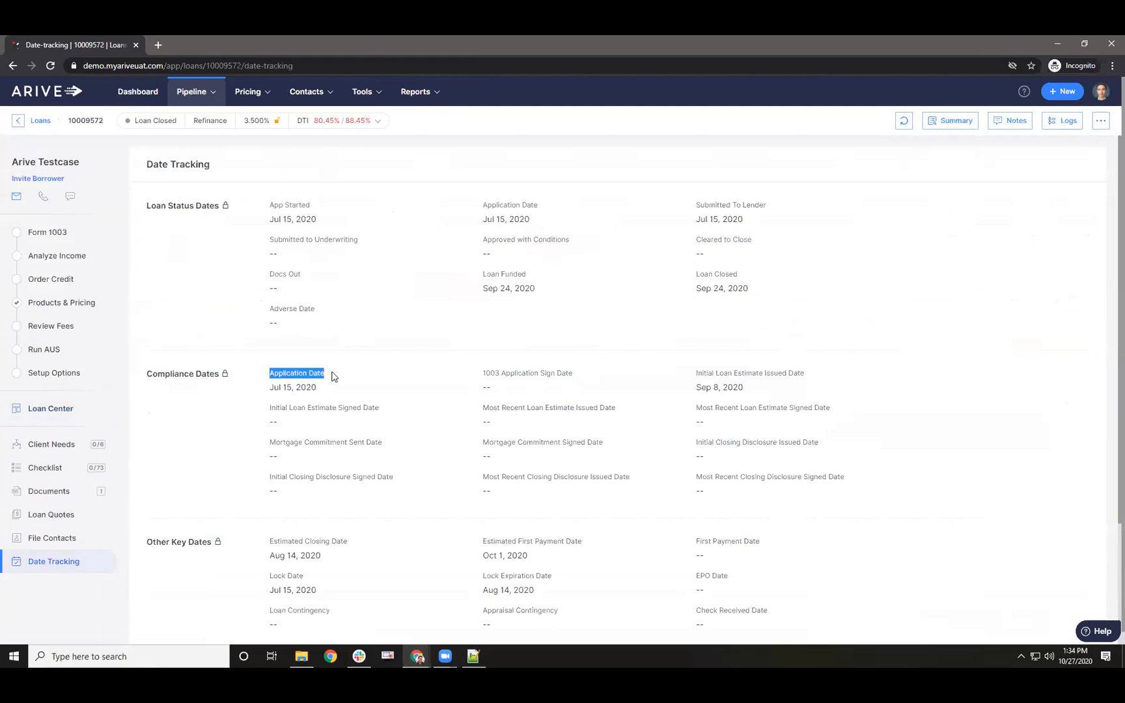
triple_click(274, 388)
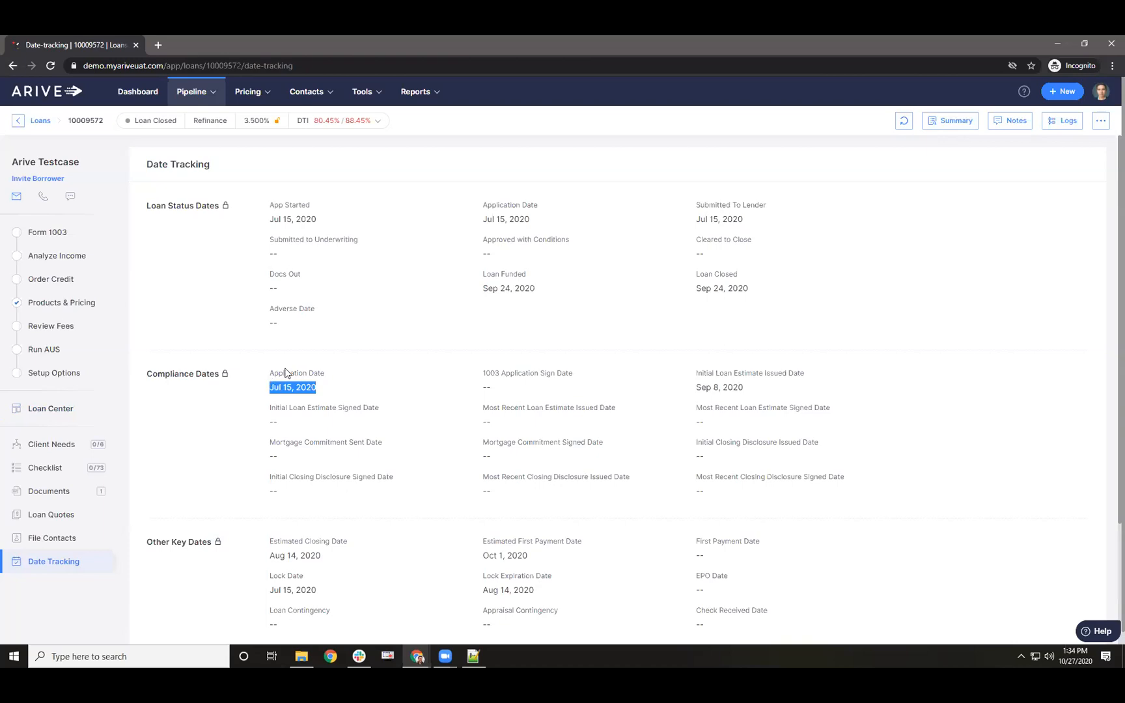
drag(288, 369, 322, 372)
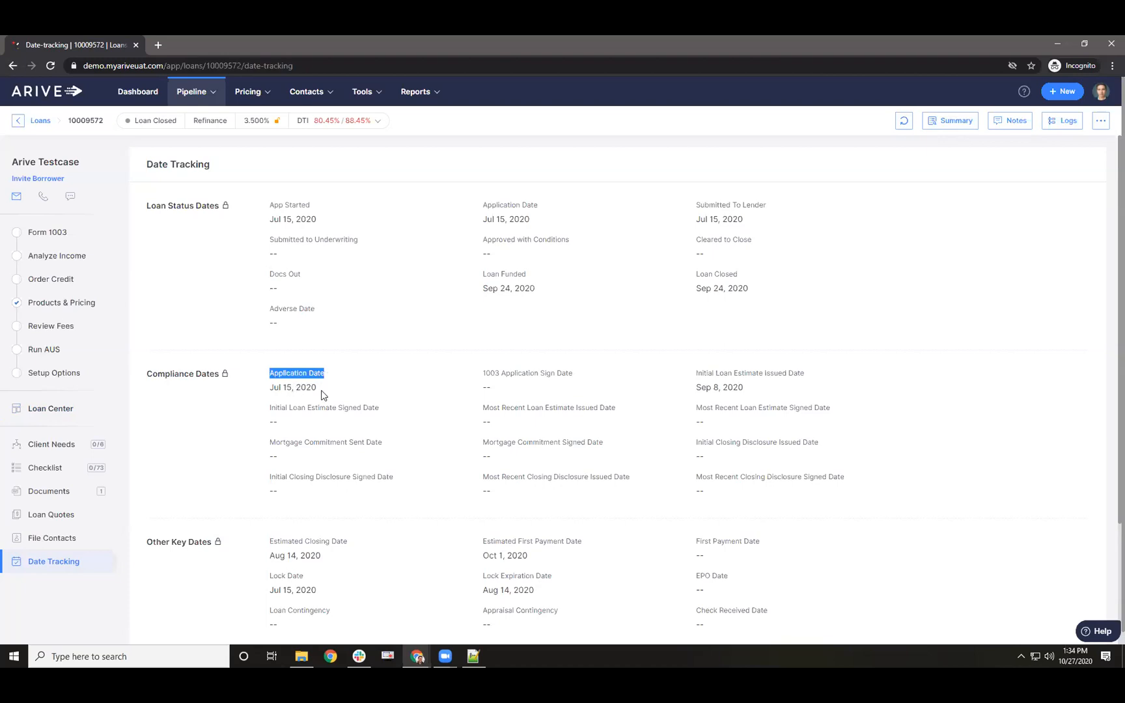
drag(483, 276, 531, 289)
drag(695, 275, 751, 291)
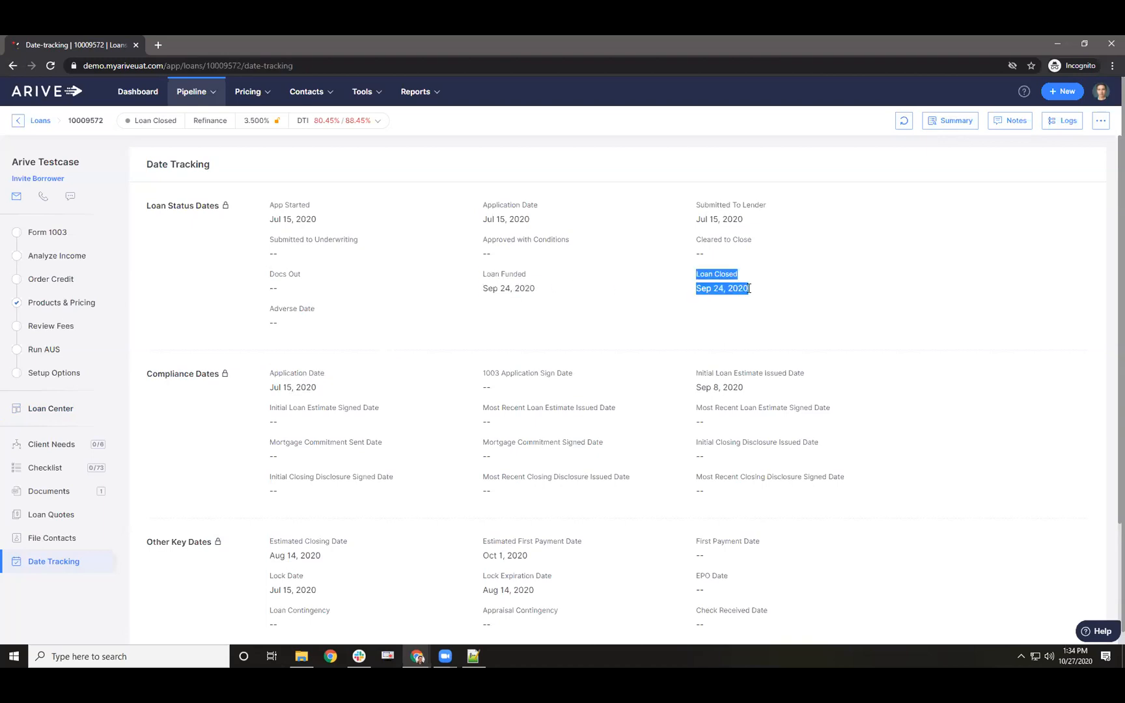
click(271, 309)
drag(271, 310, 304, 326)
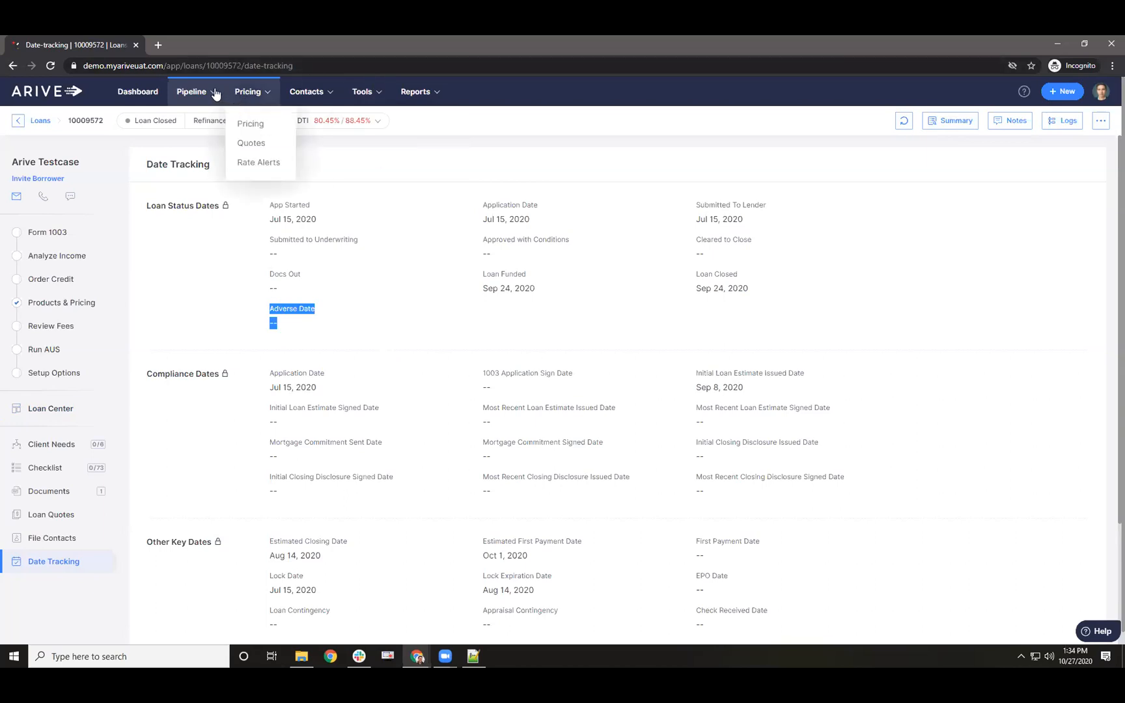
mouse_move(197, 98)
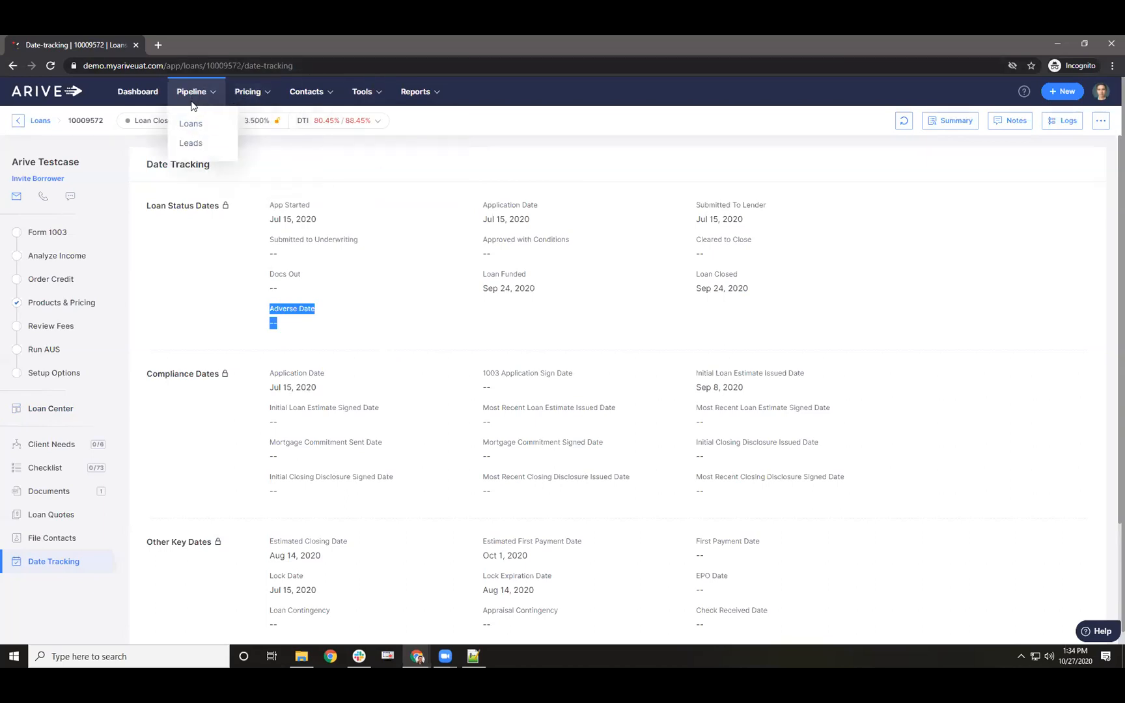
- Clear the Loans pipeline search and open the App Complete $162,000 purchase loan's Form 1003
click(193, 127)
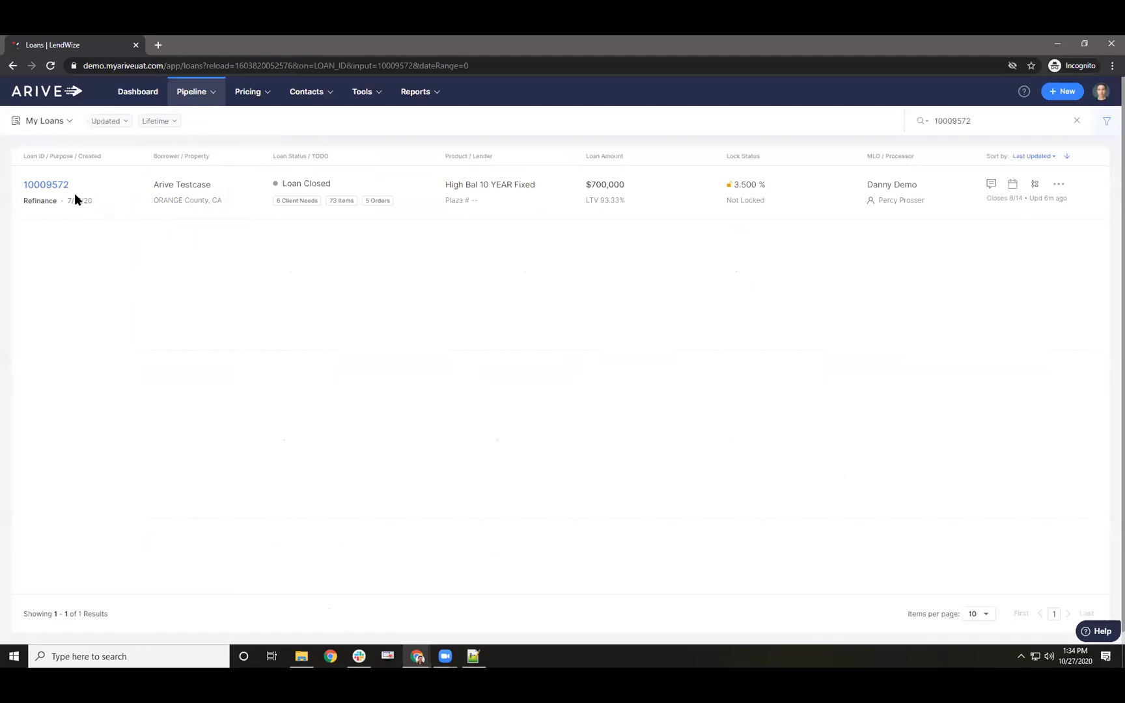
click(1077, 121)
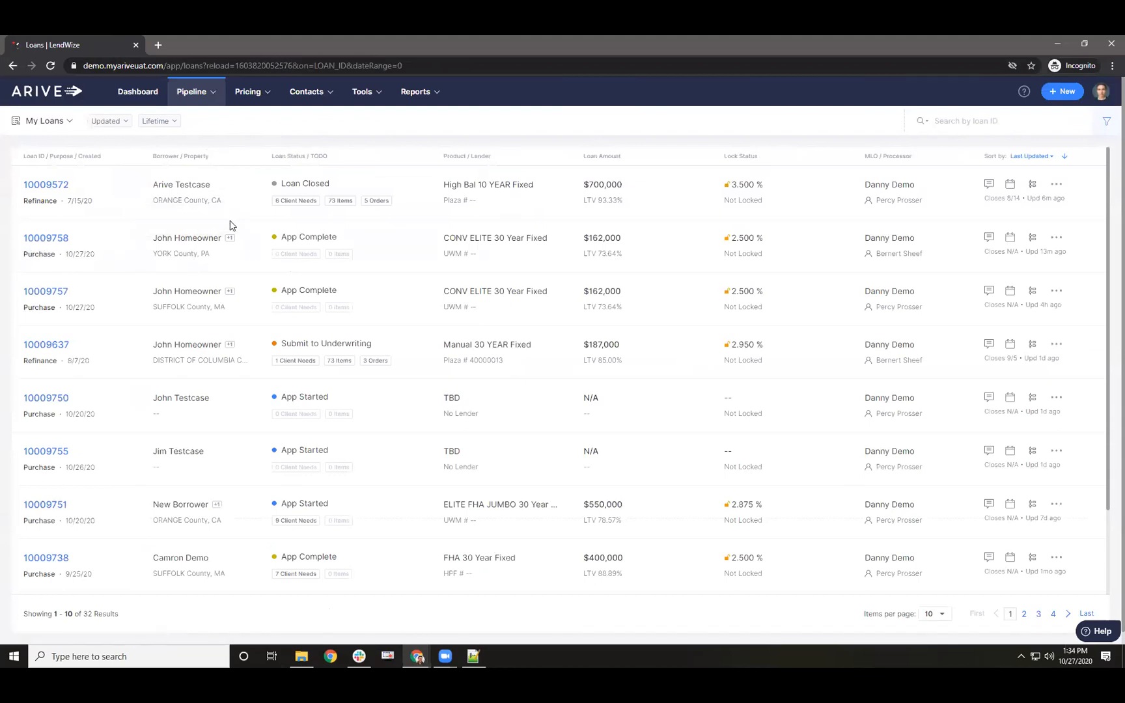
click(50, 240)
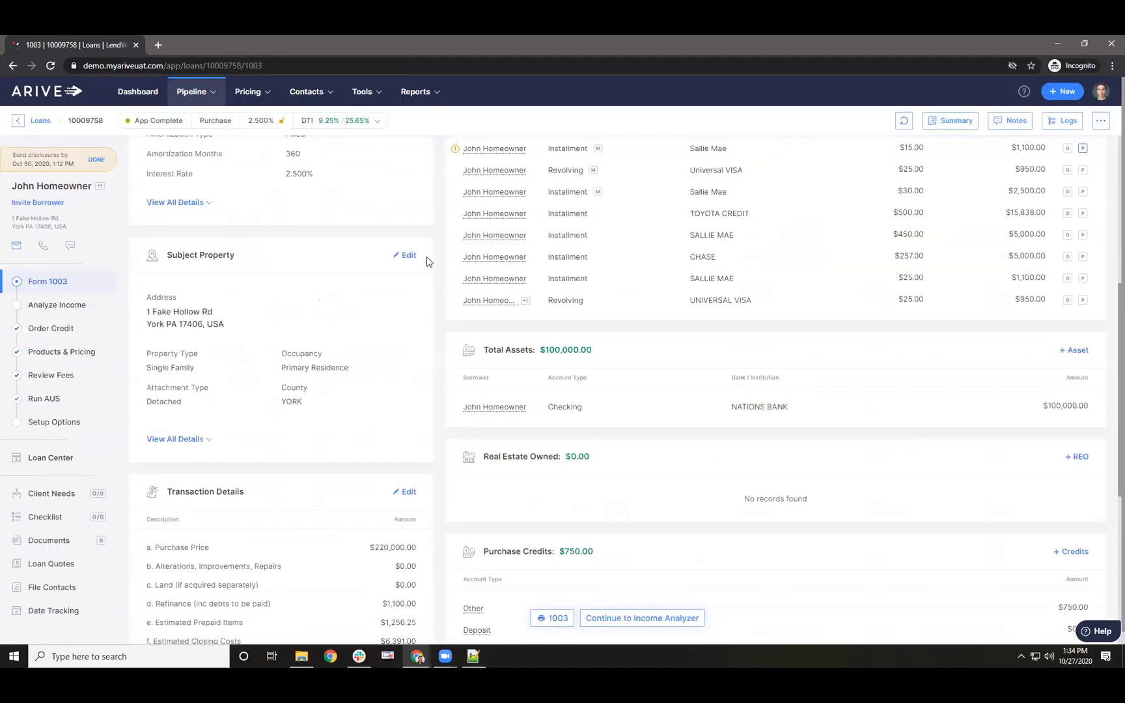
click(407, 256)
click(730, 187)
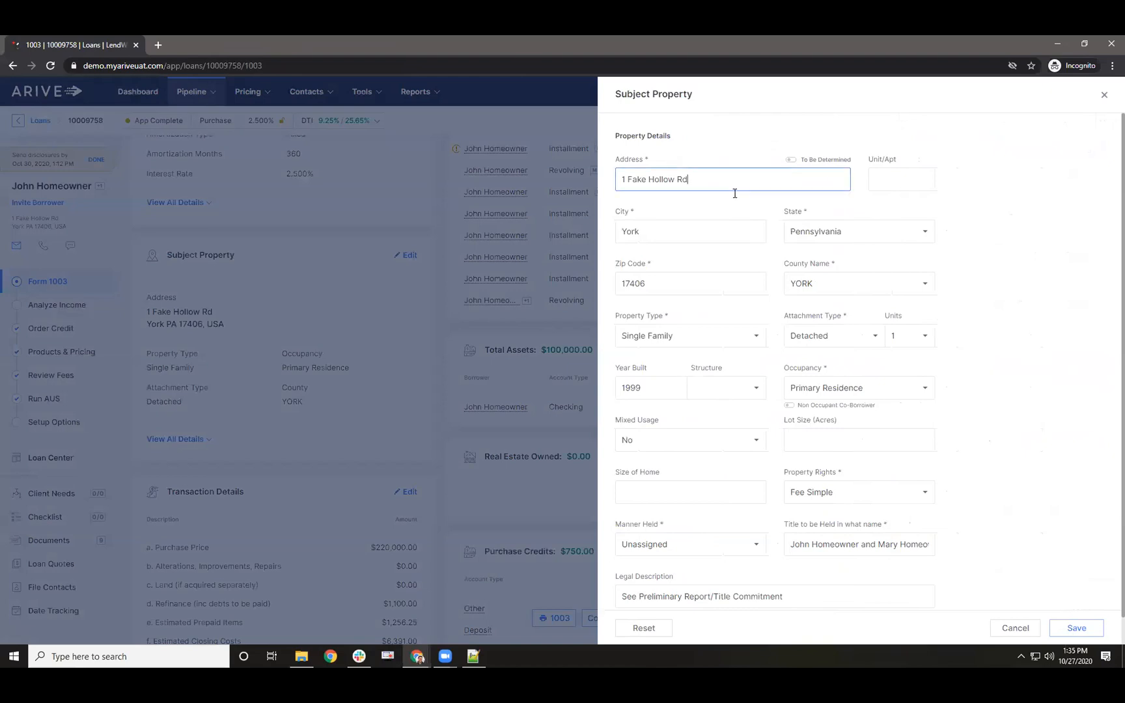
triple_click(712, 183)
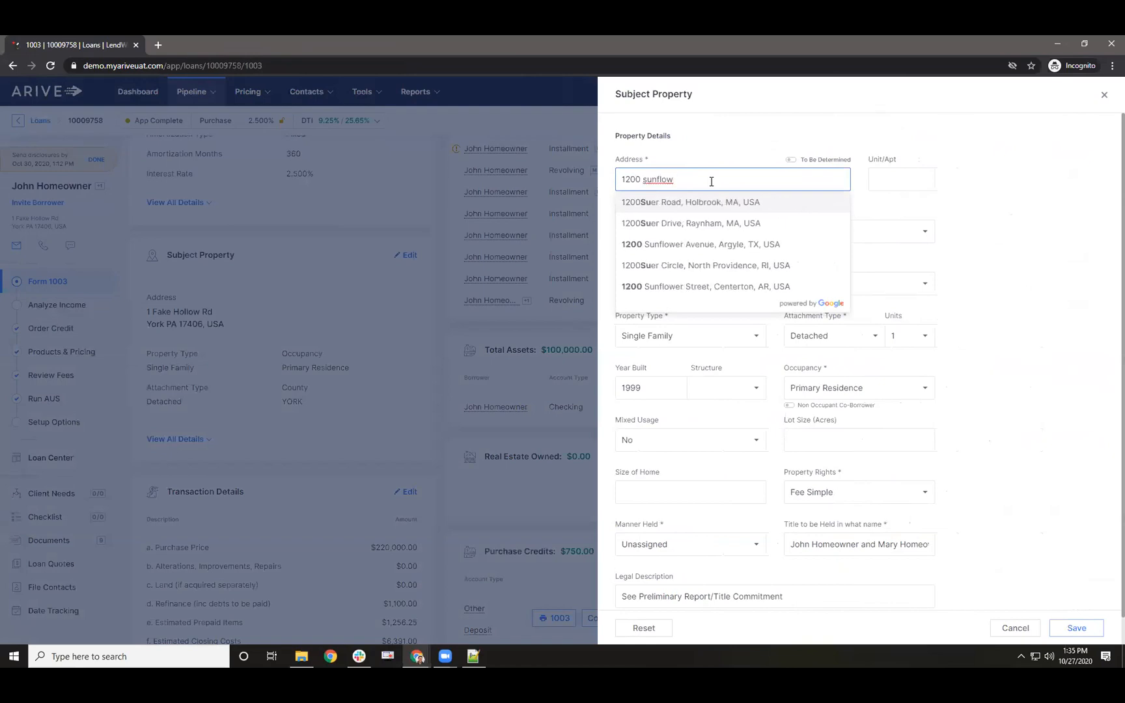
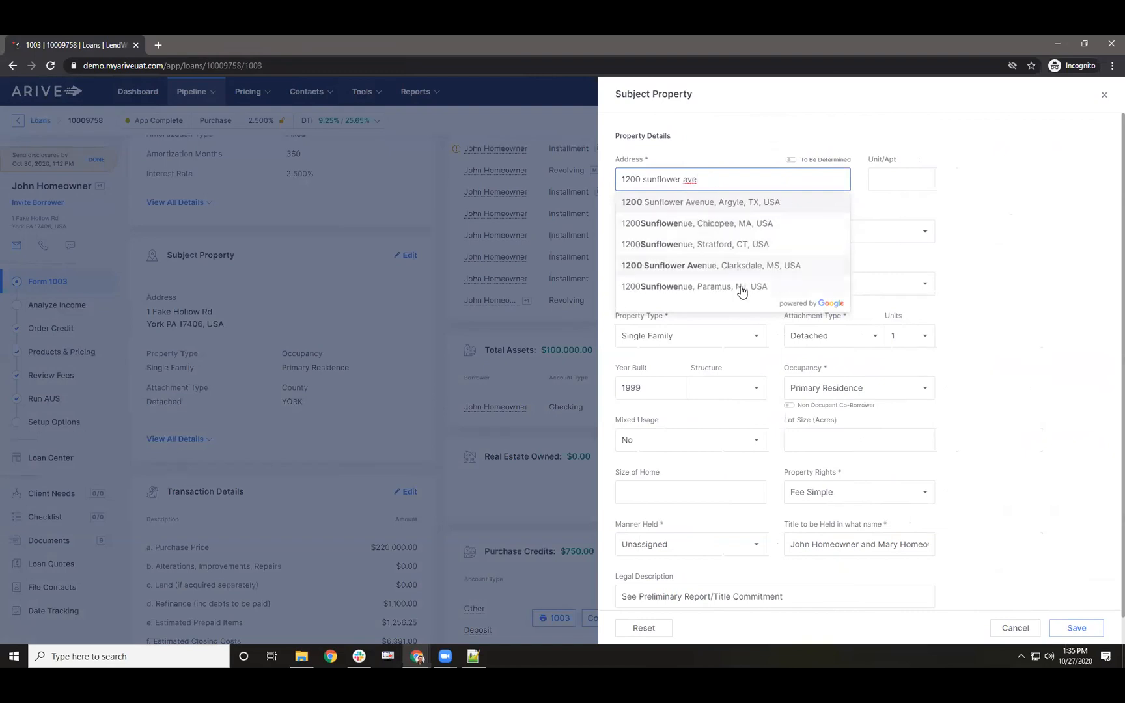
double_click(719, 177)
key(BackSpace)
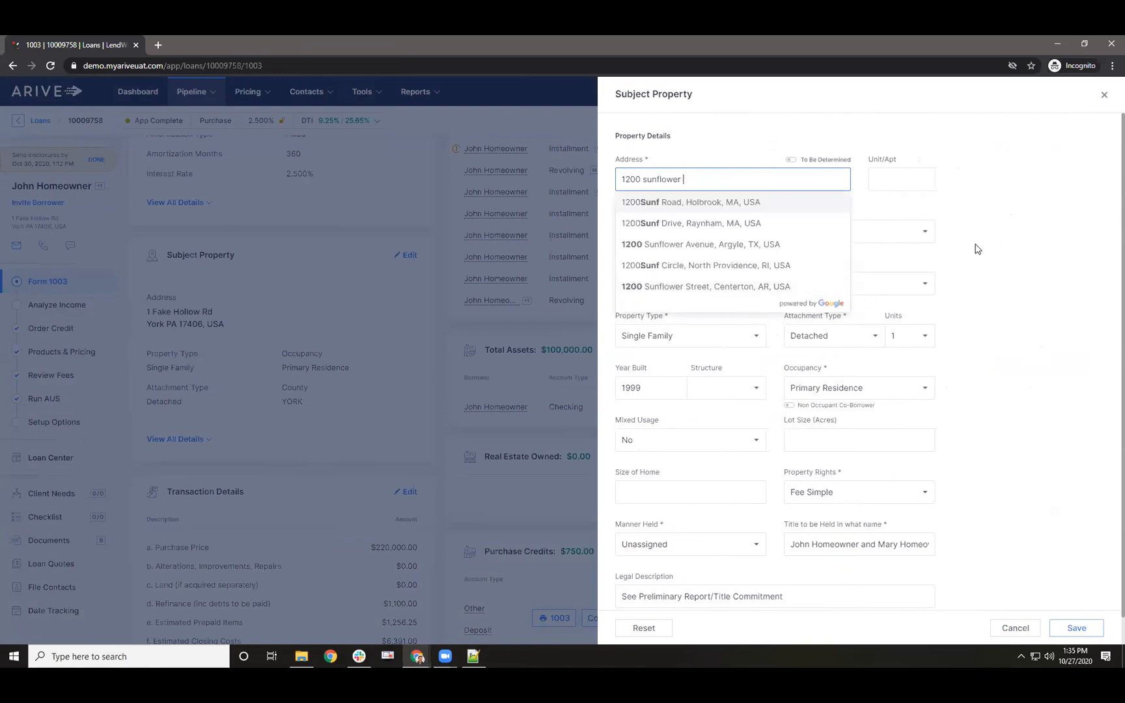
click(977, 248)
- Set the property's state to California, zip 92626 and county ORANGE, then save
click(840, 234)
key(c)
key(Return)
double_click(693, 285)
text(92626)
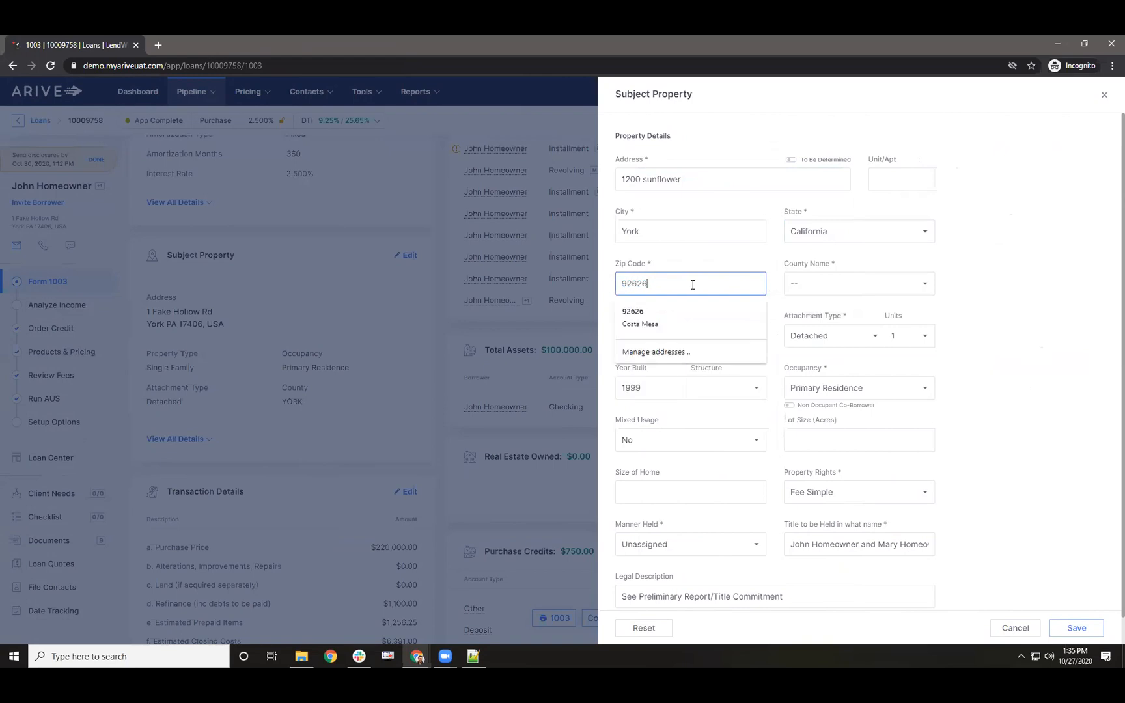
click(872, 285)
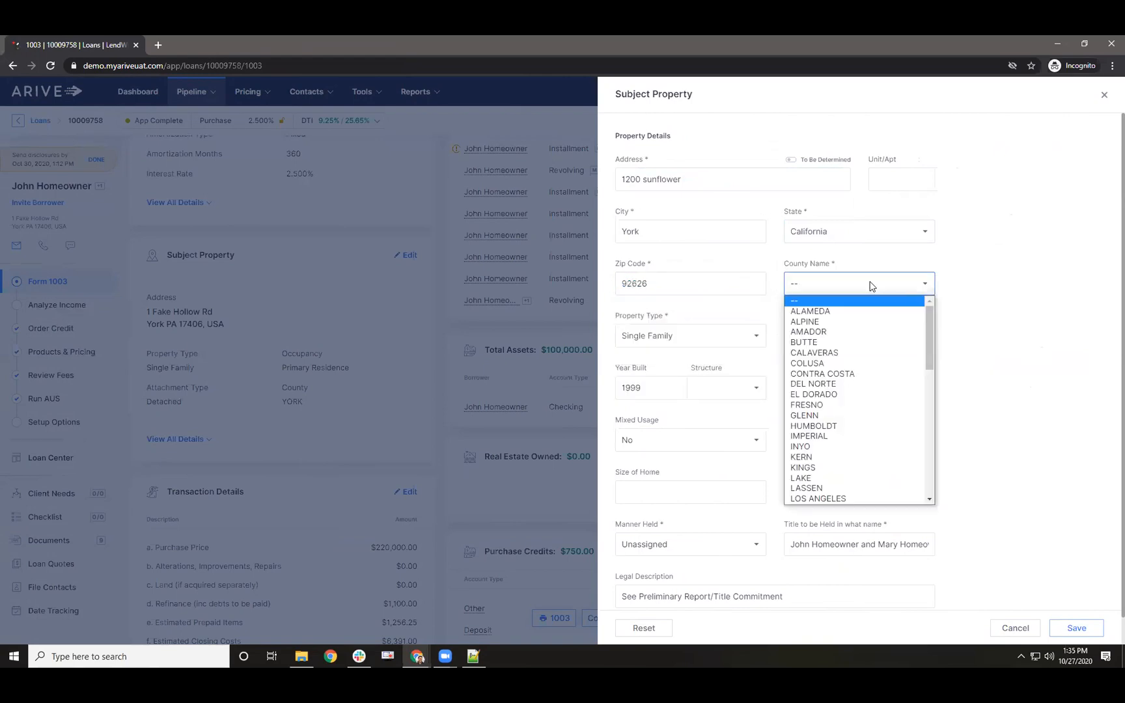
key(o)
key(Return)
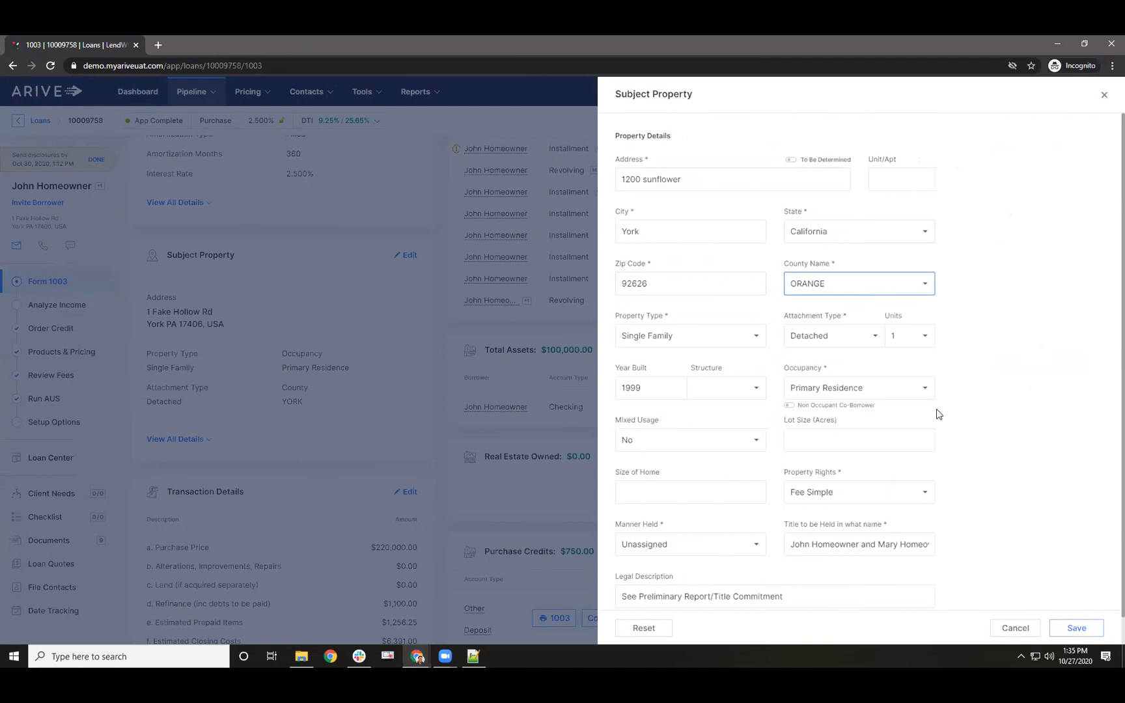
click(1068, 635)
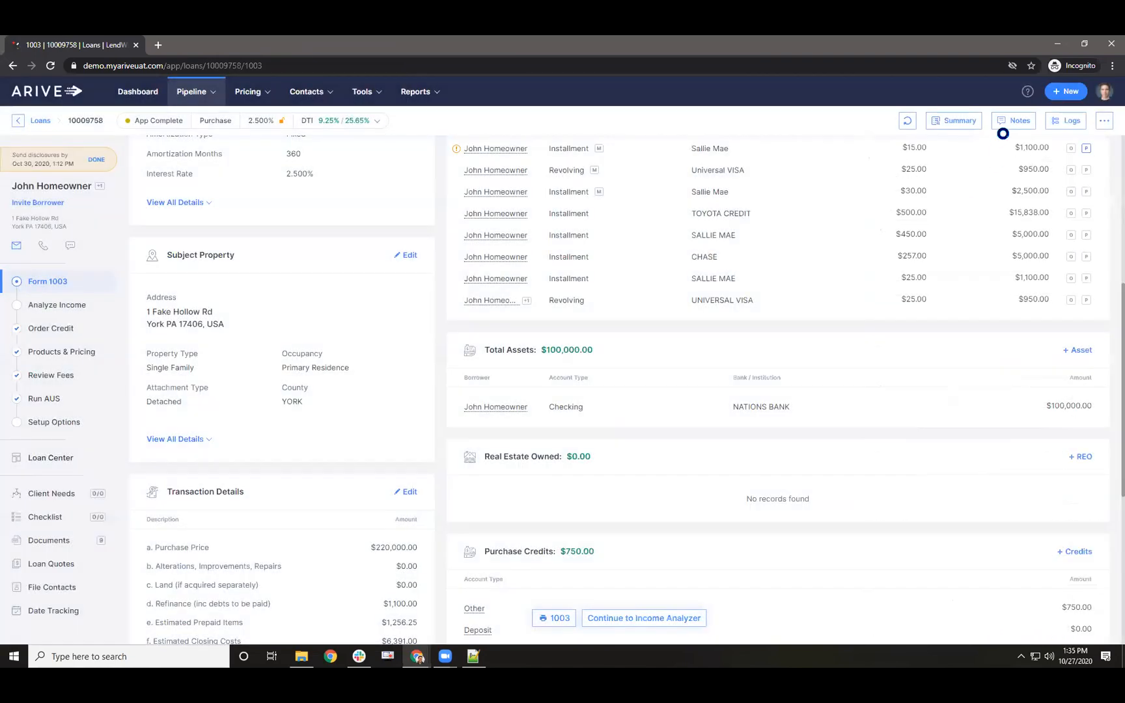
- Mark the loan adverse with adverse date September 24, 2020 and reason App Denied
click(1101, 122)
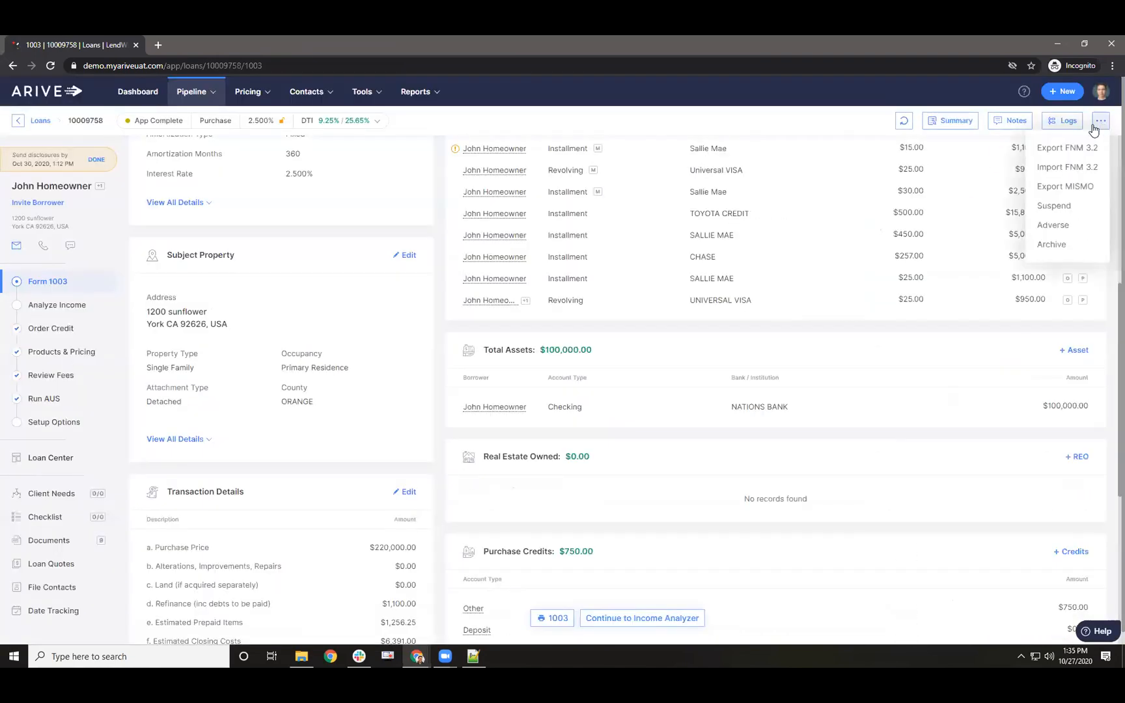
click(1053, 225)
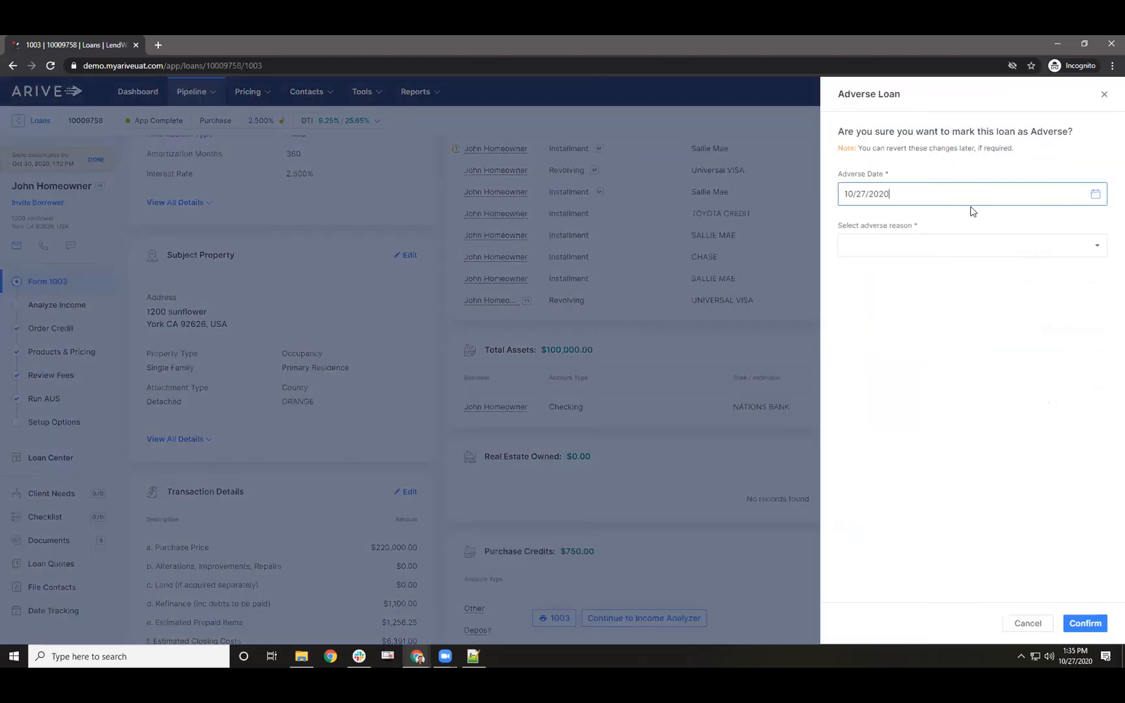
click(1100, 194)
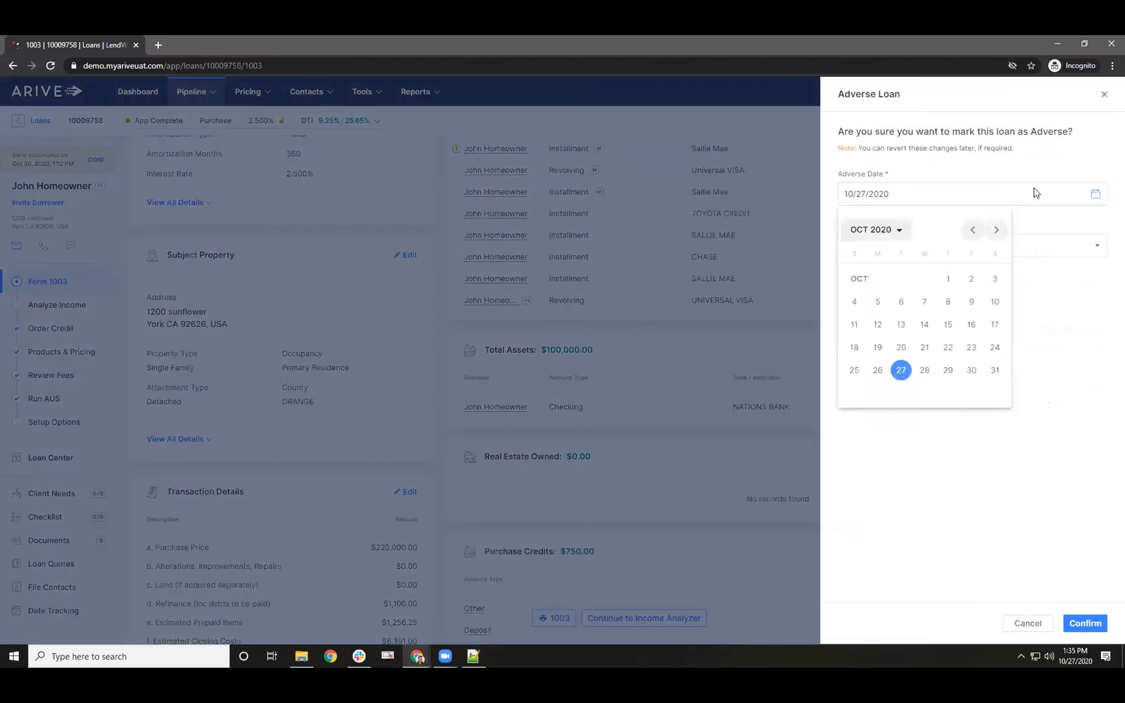
click(970, 232)
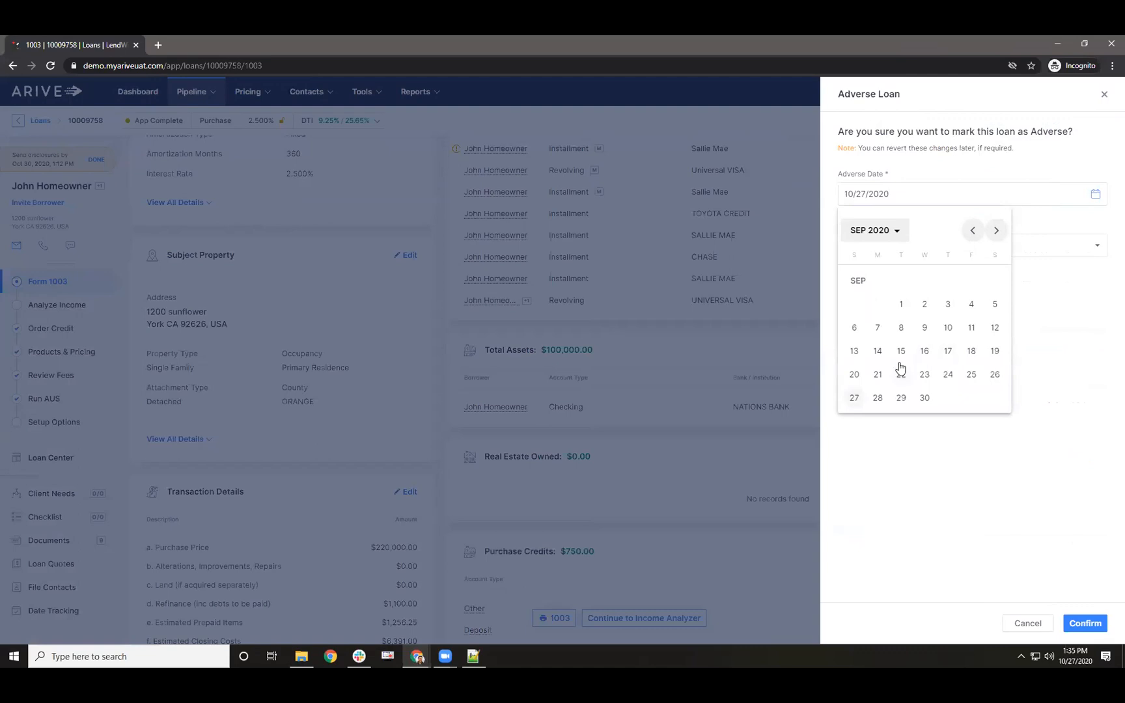
click(948, 374)
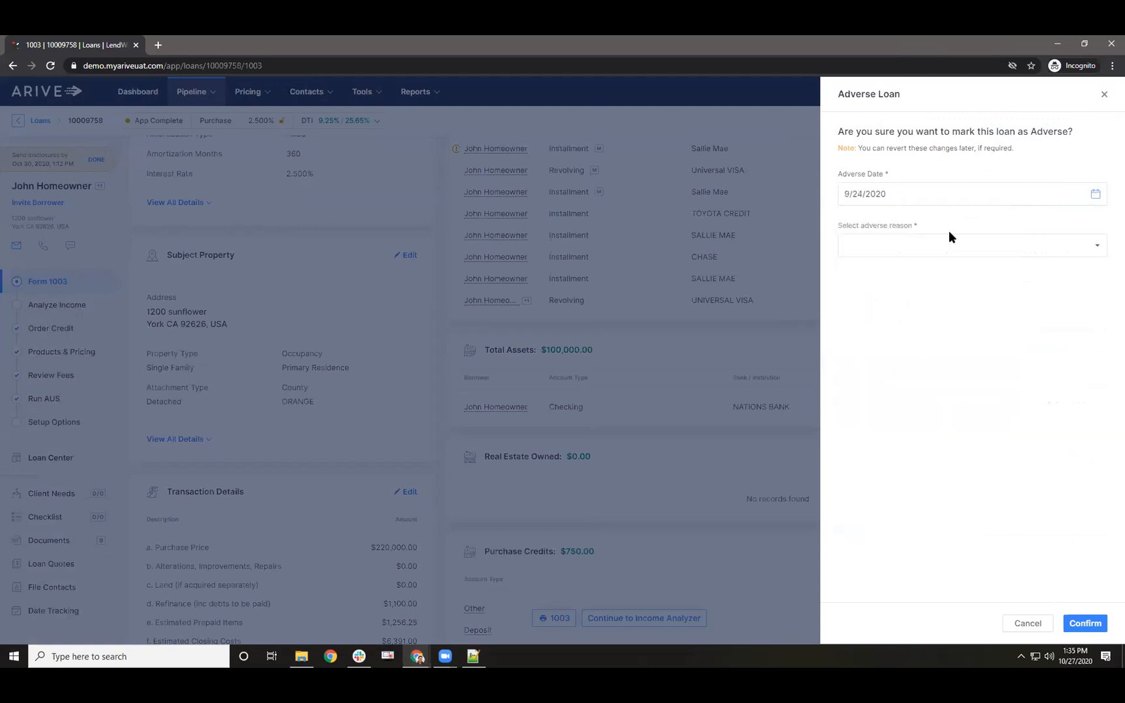
click(915, 248)
click(888, 264)
scroll(845, 317, down, 1)
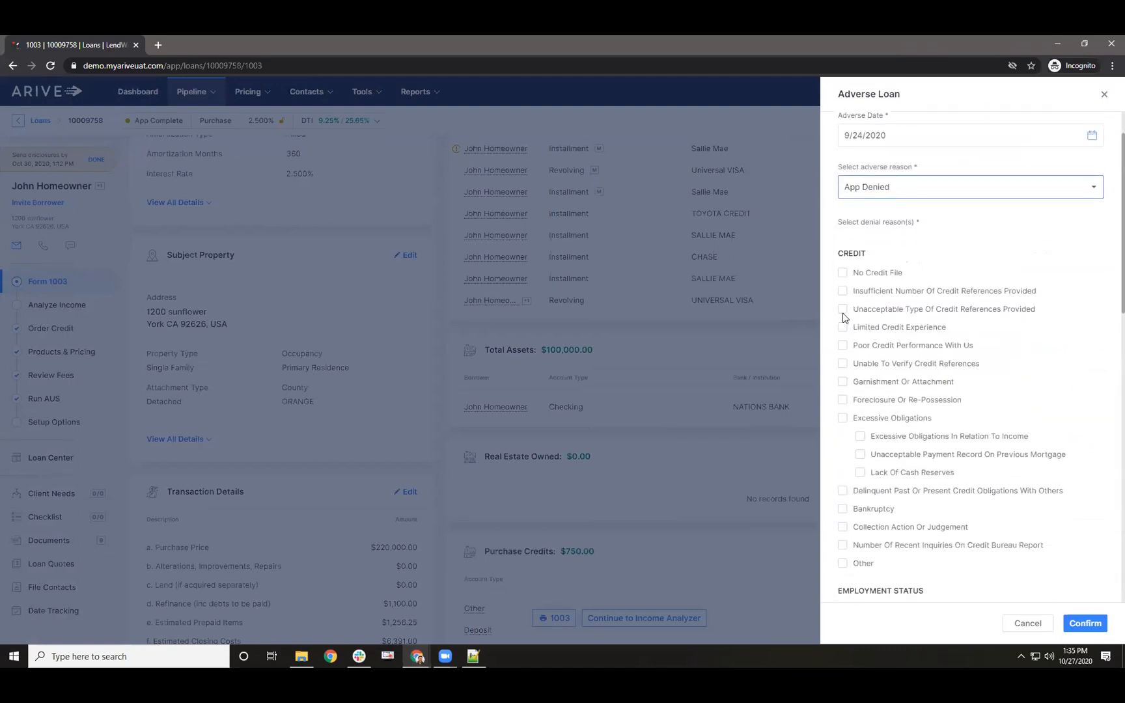
scroll(850, 352, down, 1)
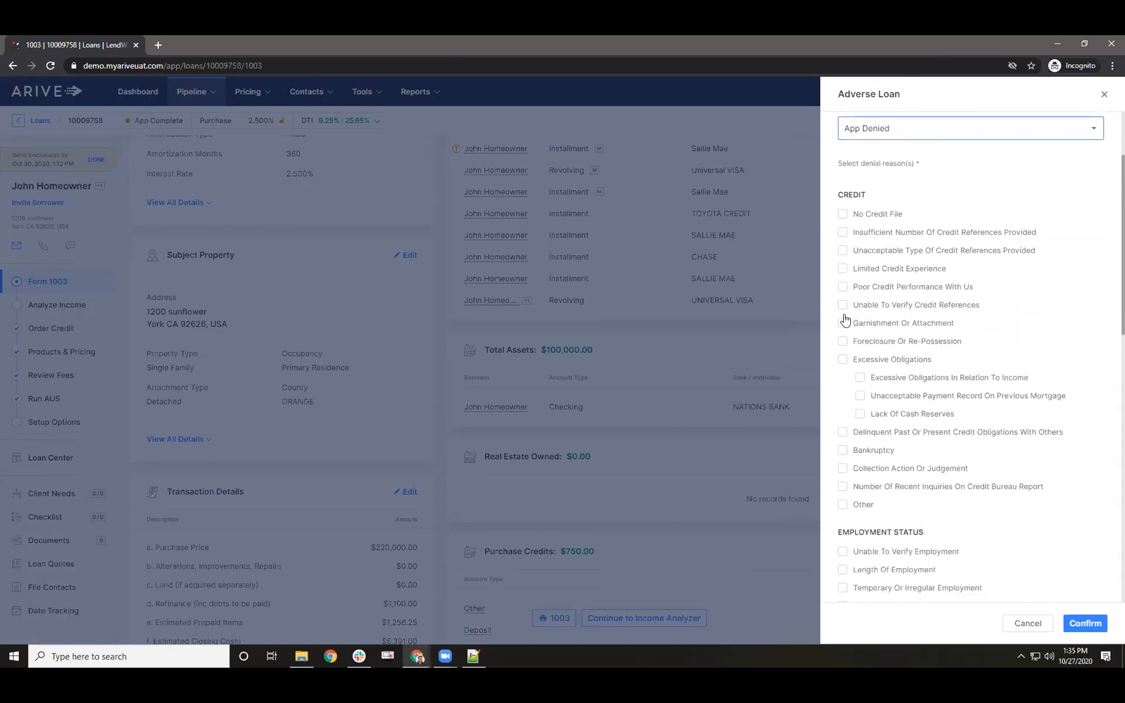
scroll(858, 280, up, 2)
scroll(847, 384, down, 1)
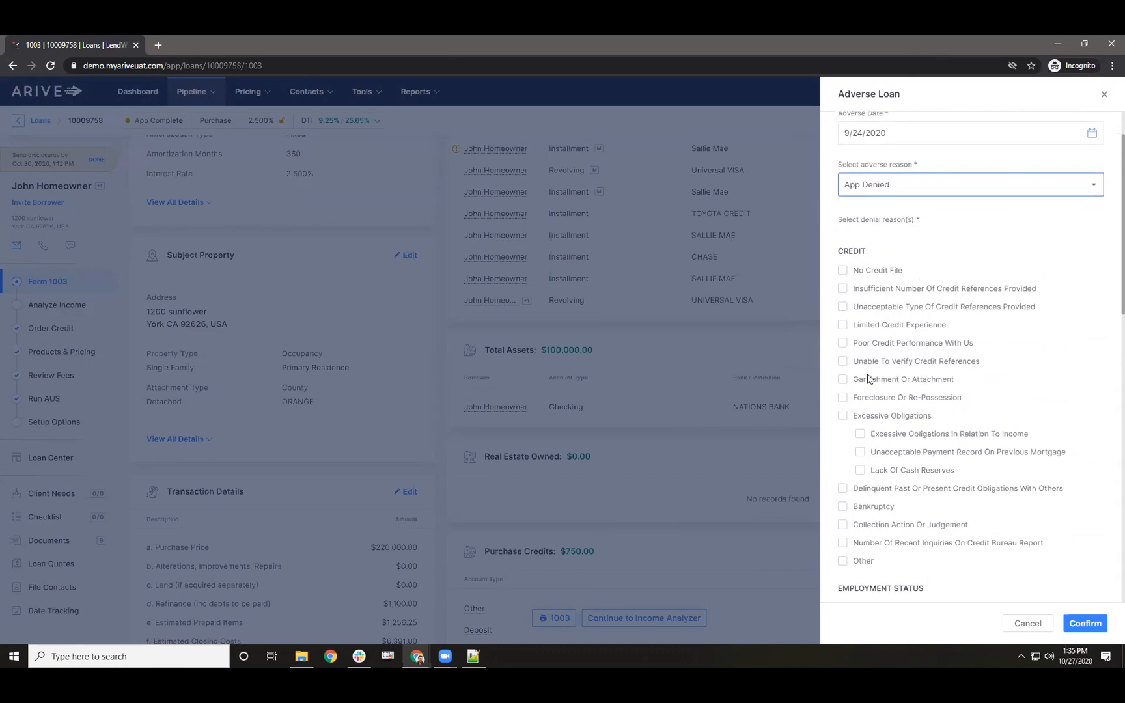
scroll(868, 377, down, 1)
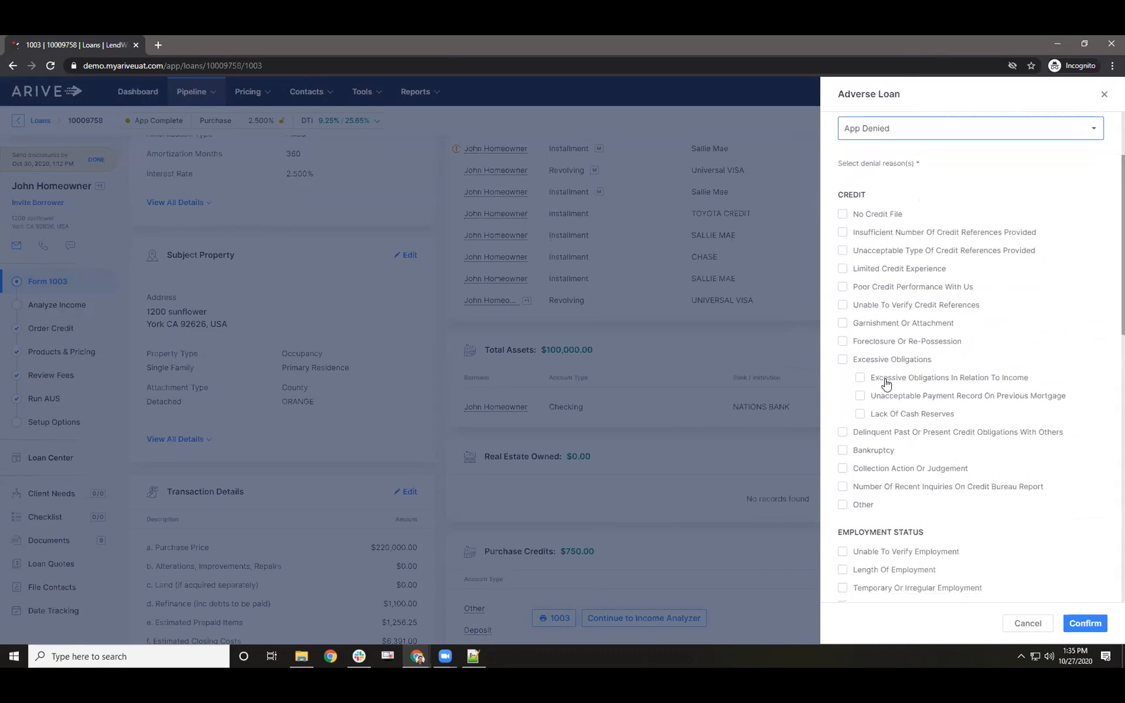
- Add Bankruptcy and credit-report reasons, mailed notice delivered 9/25/2020, and confirm the adverse details
click(843, 450)
scroll(898, 430, down, 3)
scroll(890, 446, down, 10)
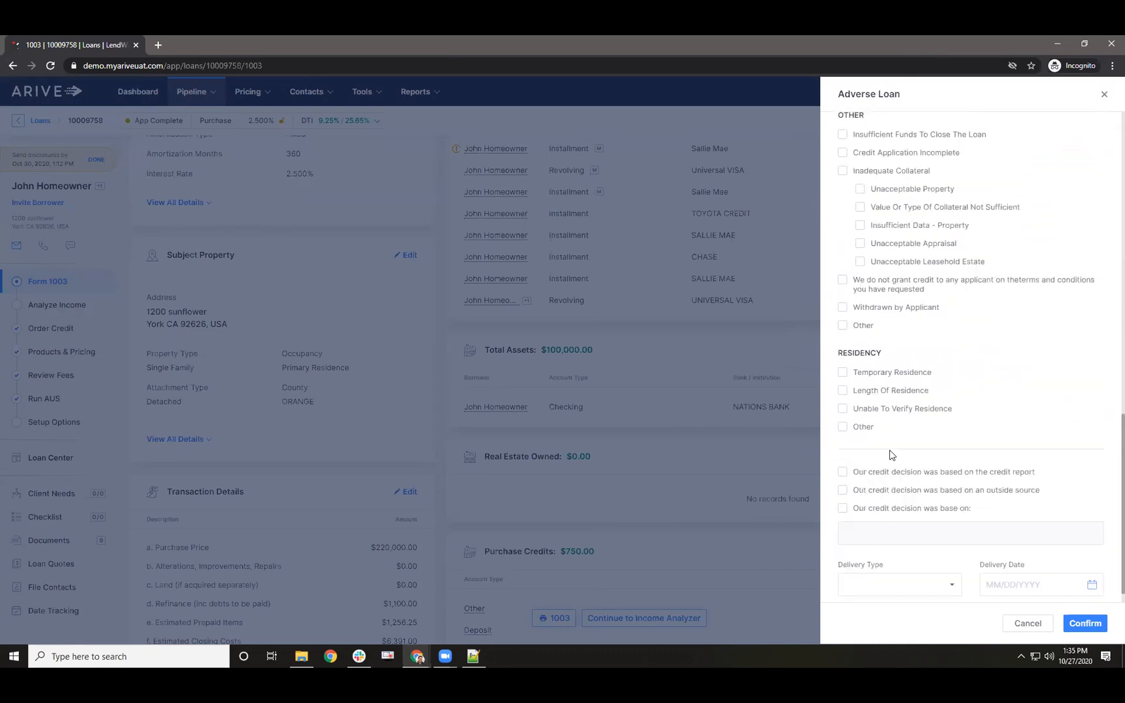
click(844, 473)
click(1082, 588)
click(1065, 390)
click(1066, 392)
click(1089, 390)
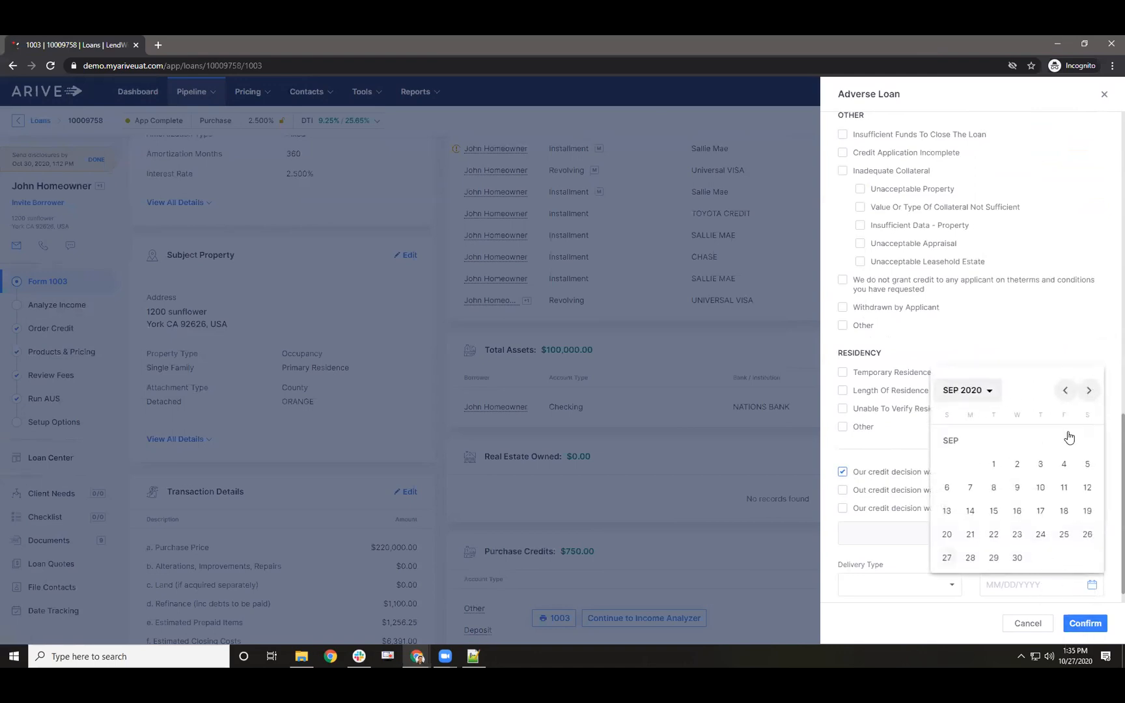
click(1060, 539)
click(893, 592)
click(895, 603)
click(1084, 623)
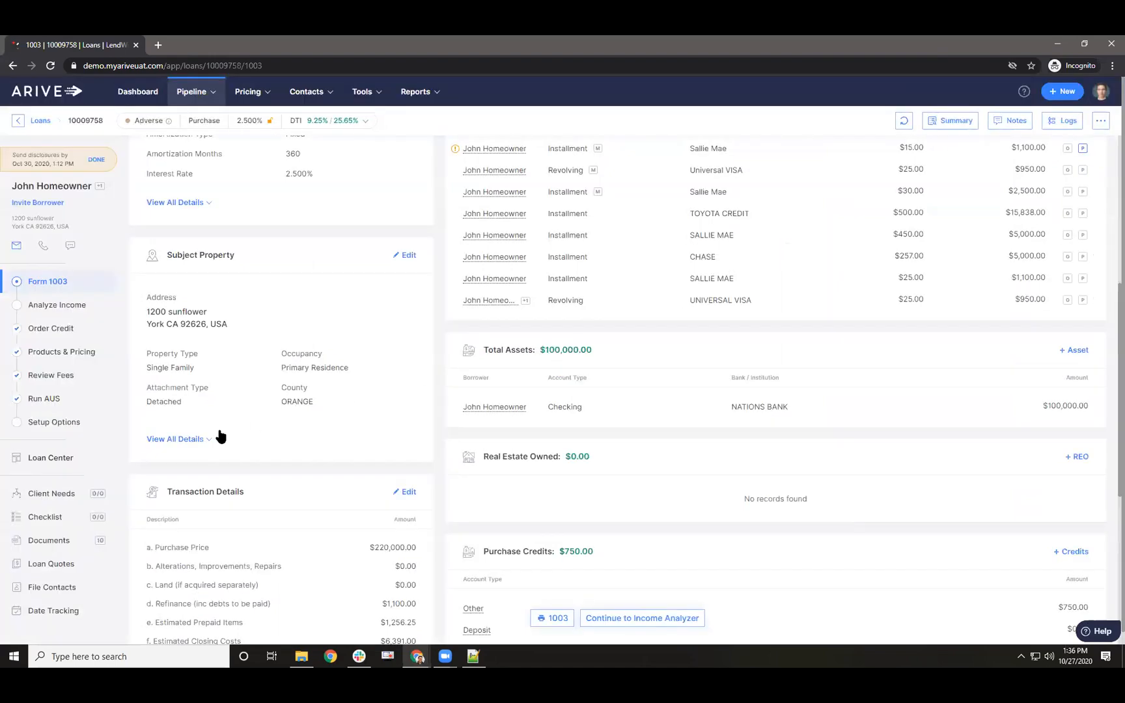
- Visit the loan's Date Tracking page, then go to Reports > Call Reports
click(65, 611)
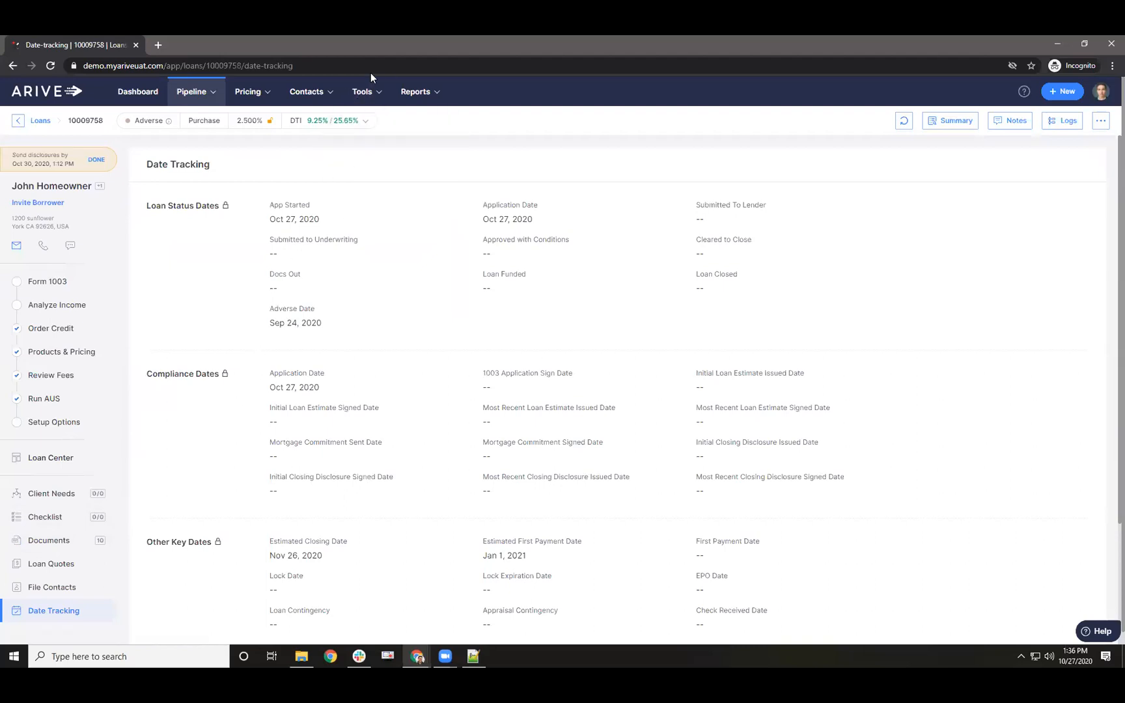
mouse_move(406, 95)
click(409, 121)
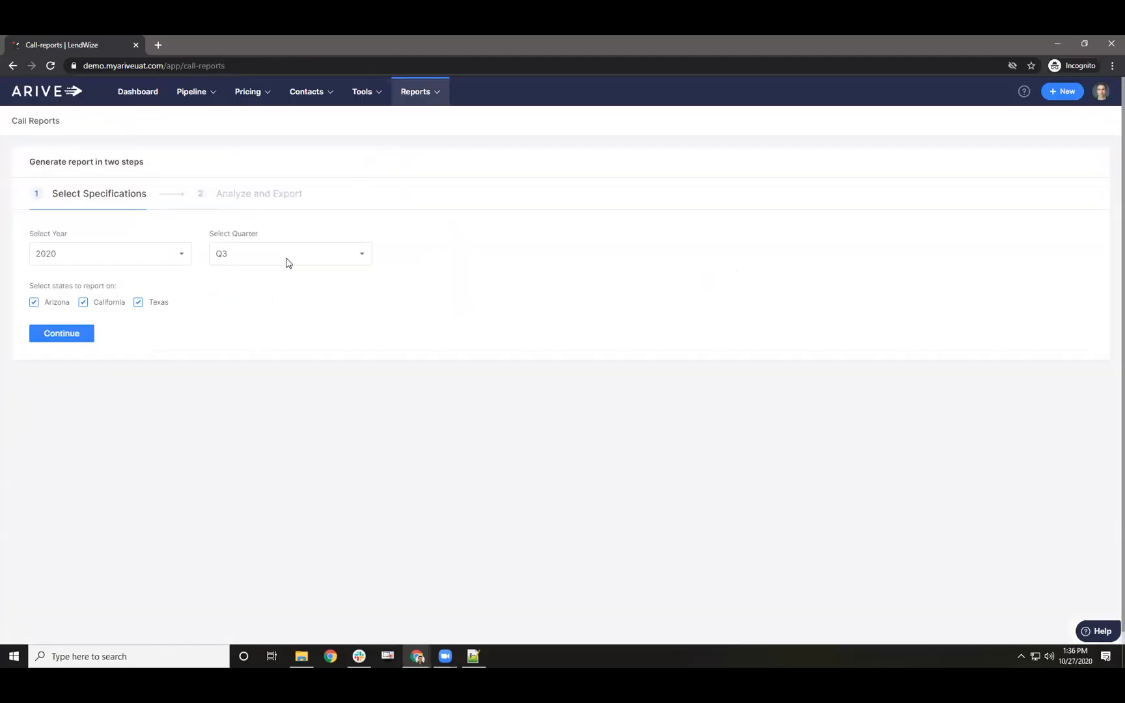
- Generate the 2020 Q3 call report and review California's closed loan and Applications Denied data
click(73, 333)
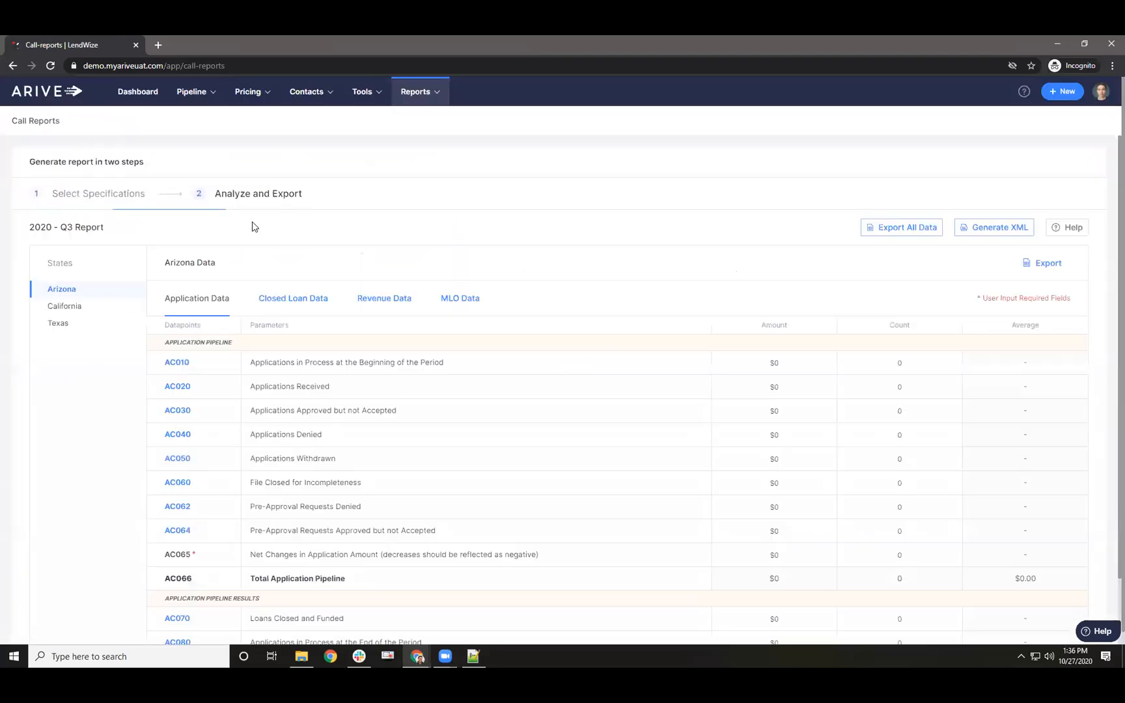
click(142, 309)
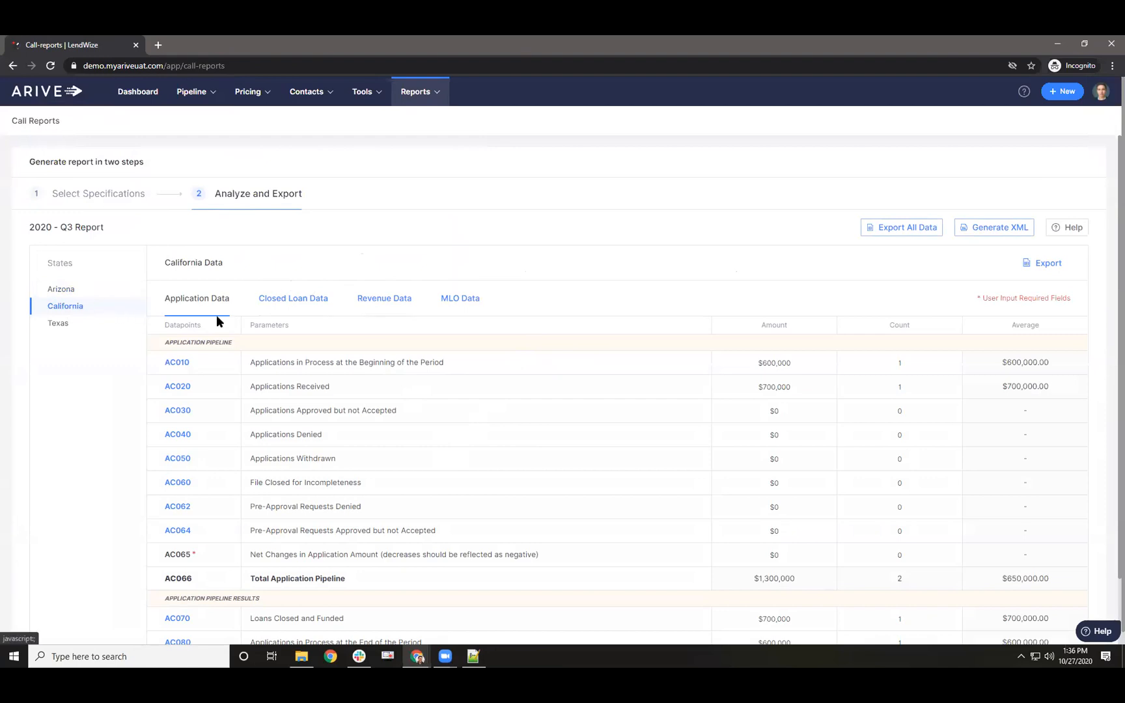
click(295, 299)
click(220, 299)
scroll(285, 401, down, 2)
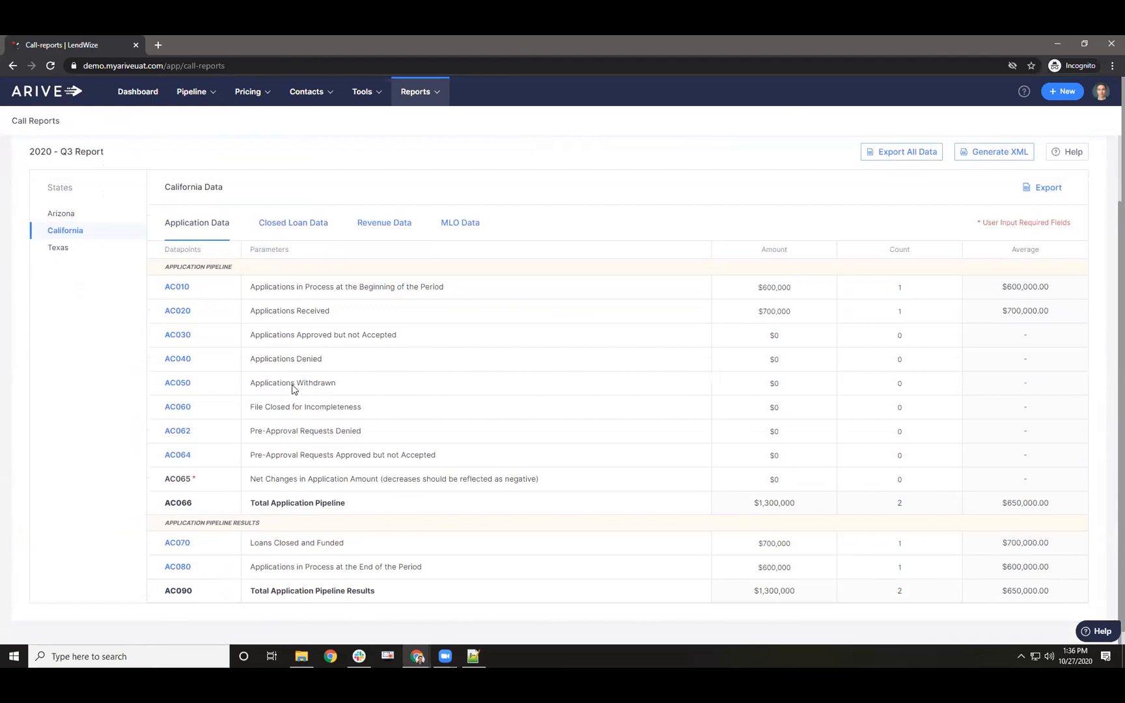
drag(291, 359, 908, 365)
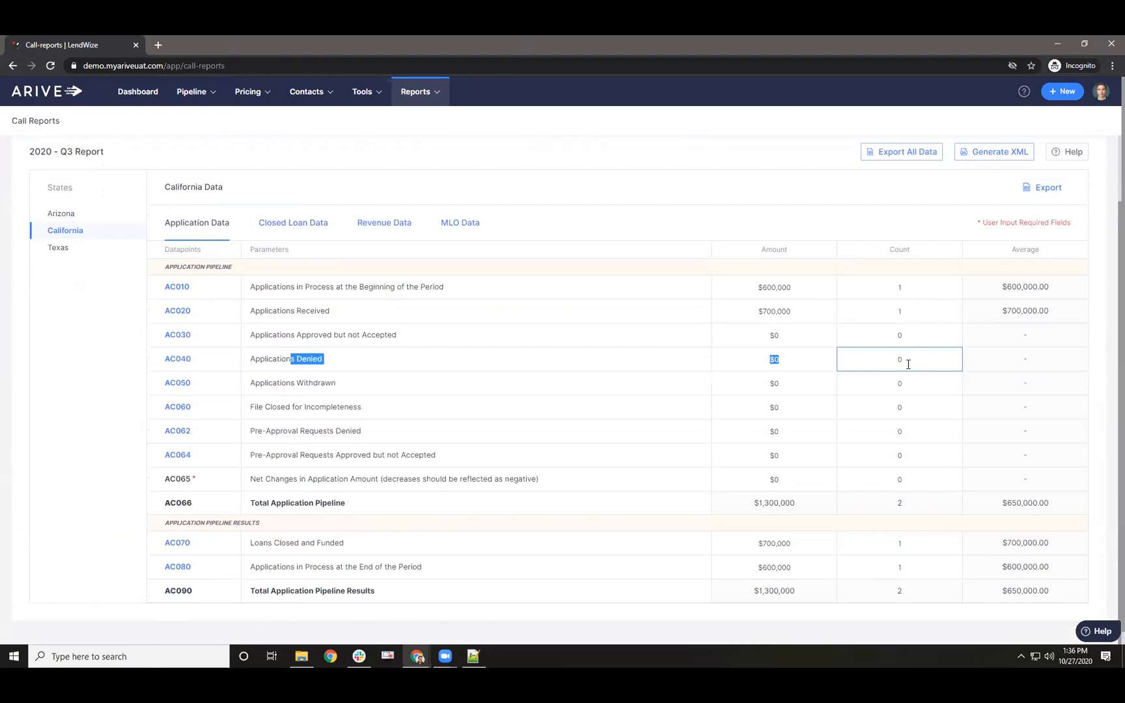
scroll(570, 278, up, 2)
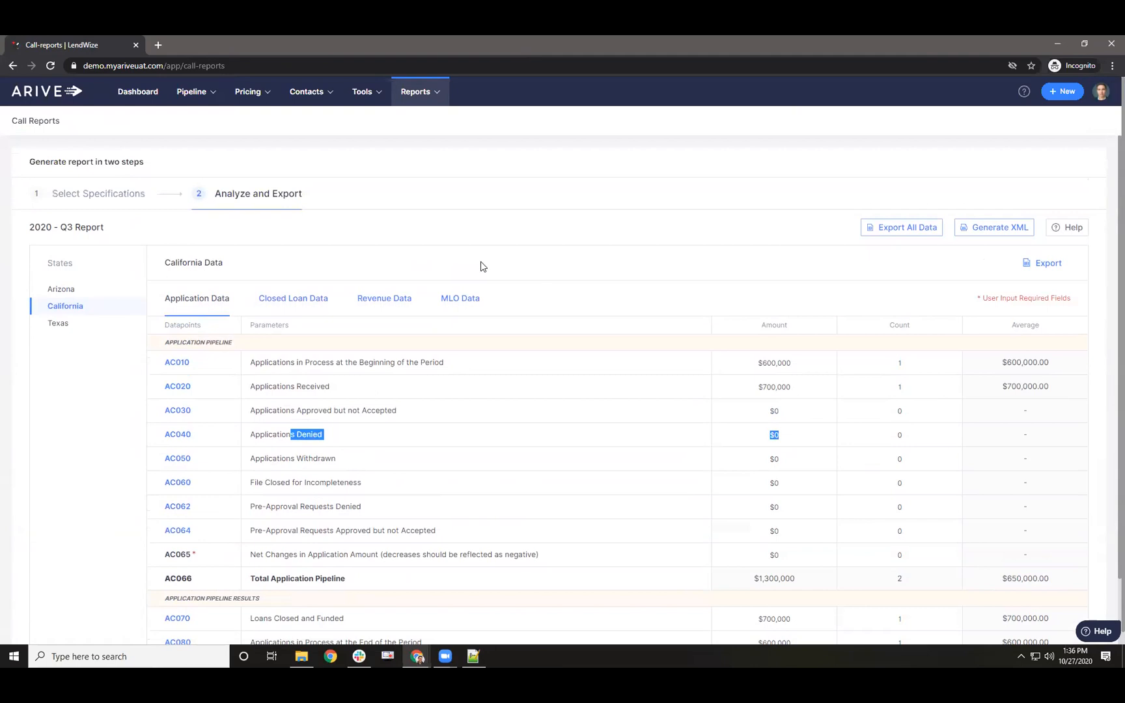
- Reopen the $162,000 purchase loan from the top of Pipeline > Loans
mouse_move(352, 91)
mouse_move(251, 94)
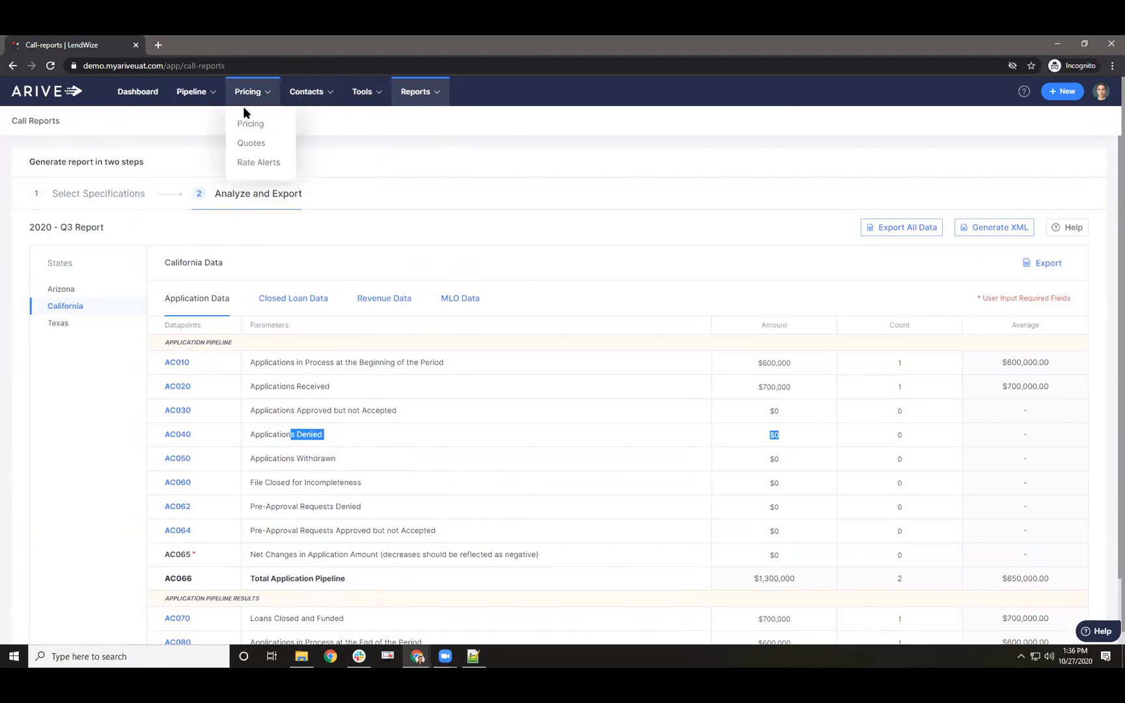
mouse_move(192, 97)
click(188, 121)
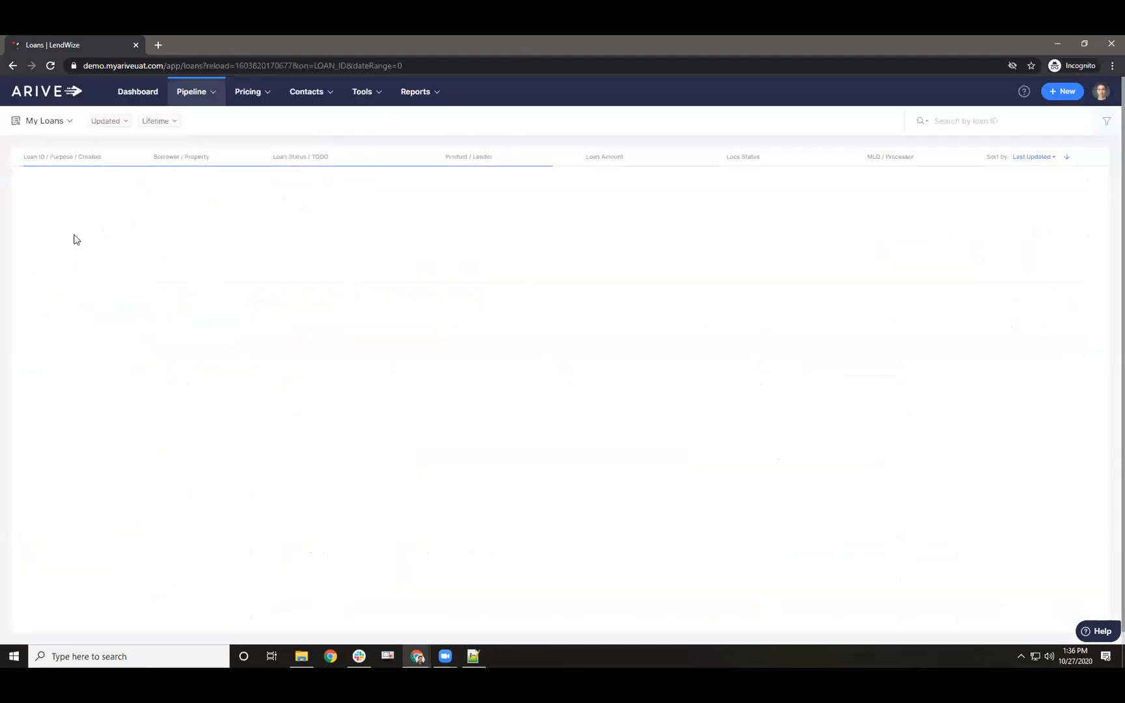
click(50, 185)
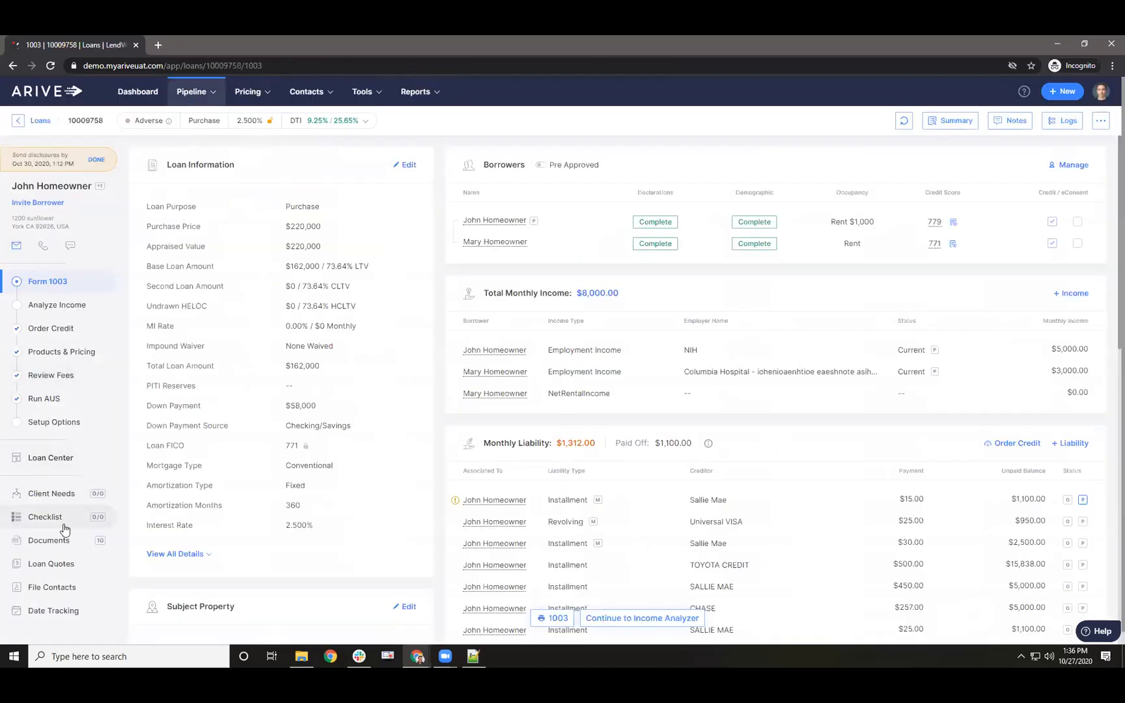
- Unlock the compliance dates and save Aug 31, 2020 as the application date
click(47, 610)
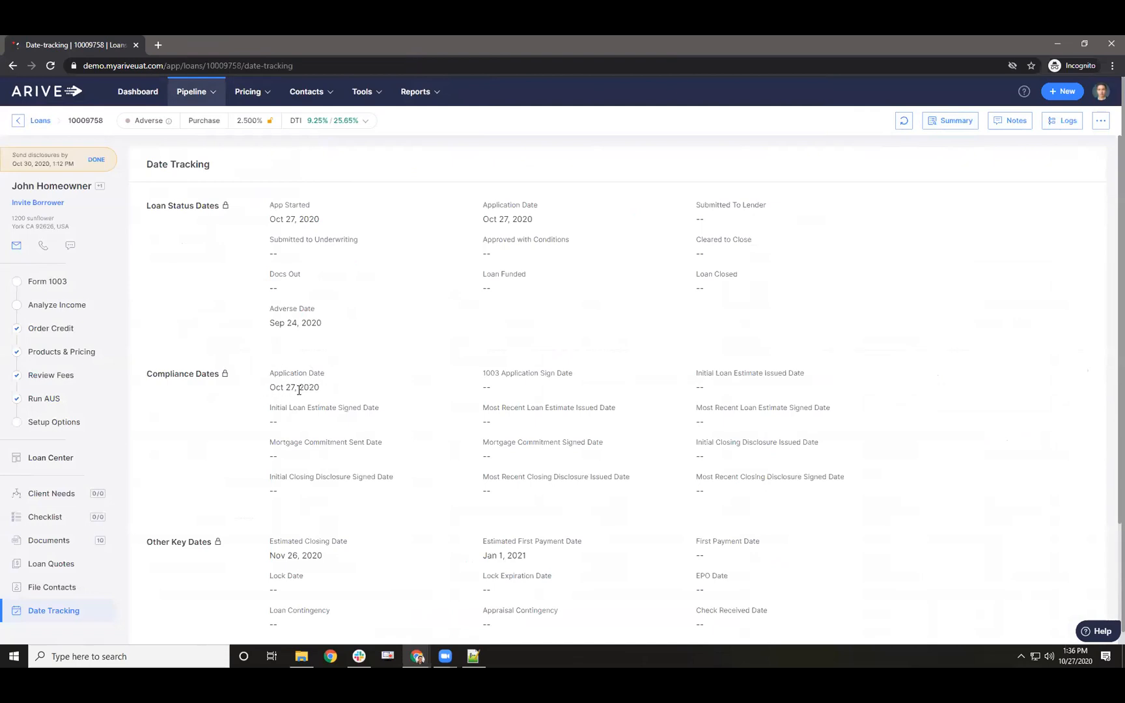
click(225, 374)
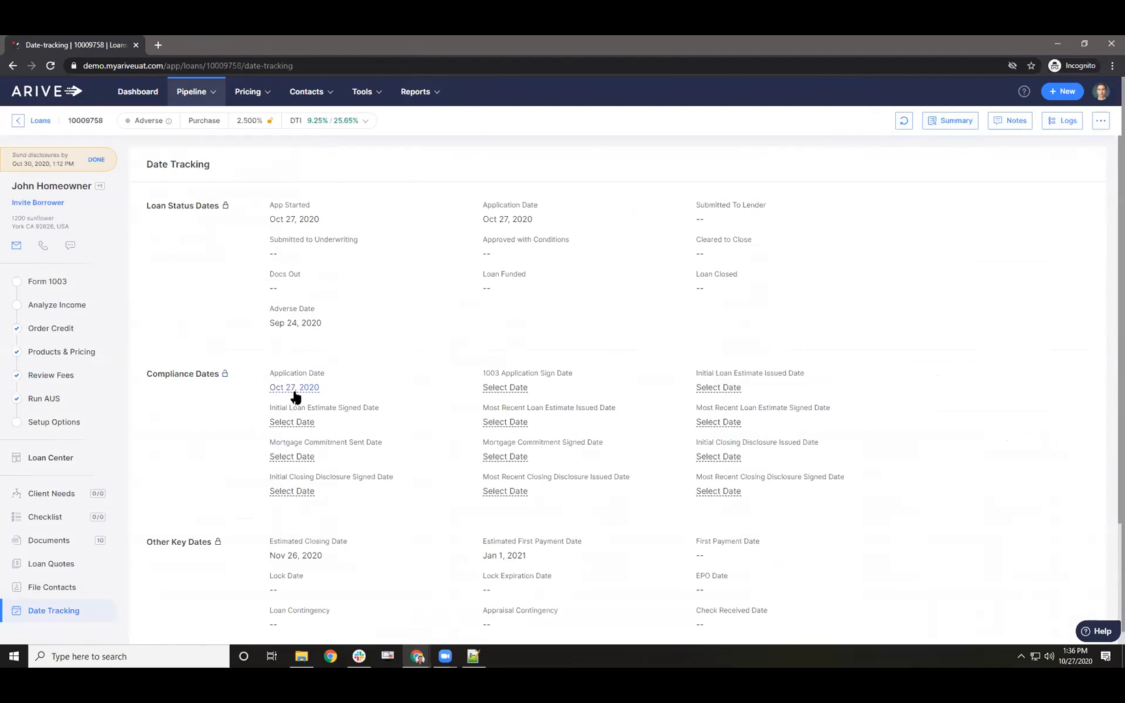
click(294, 389)
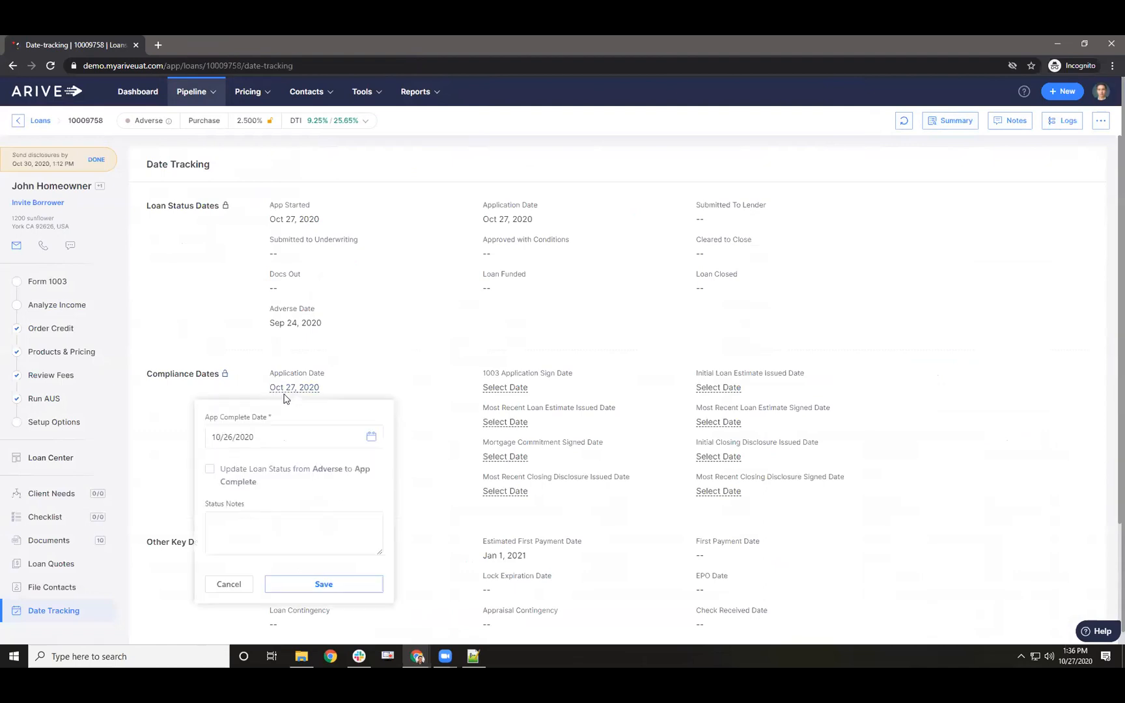
click(374, 440)
click(340, 245)
click(341, 245)
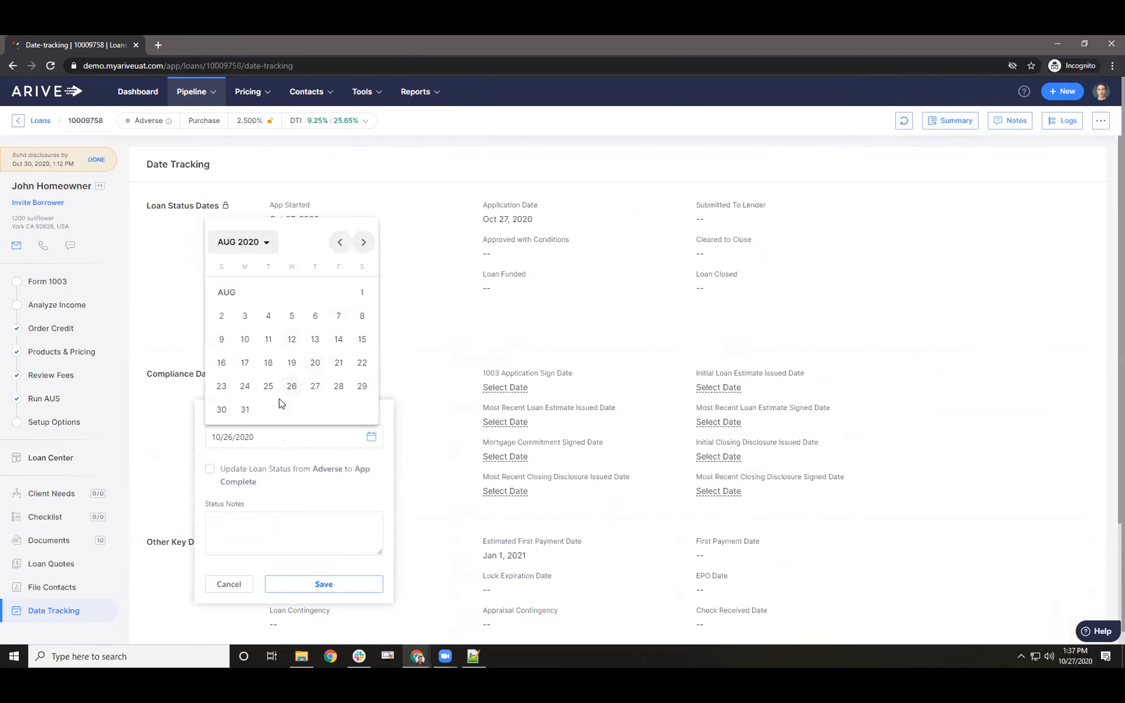
click(244, 409)
click(316, 585)
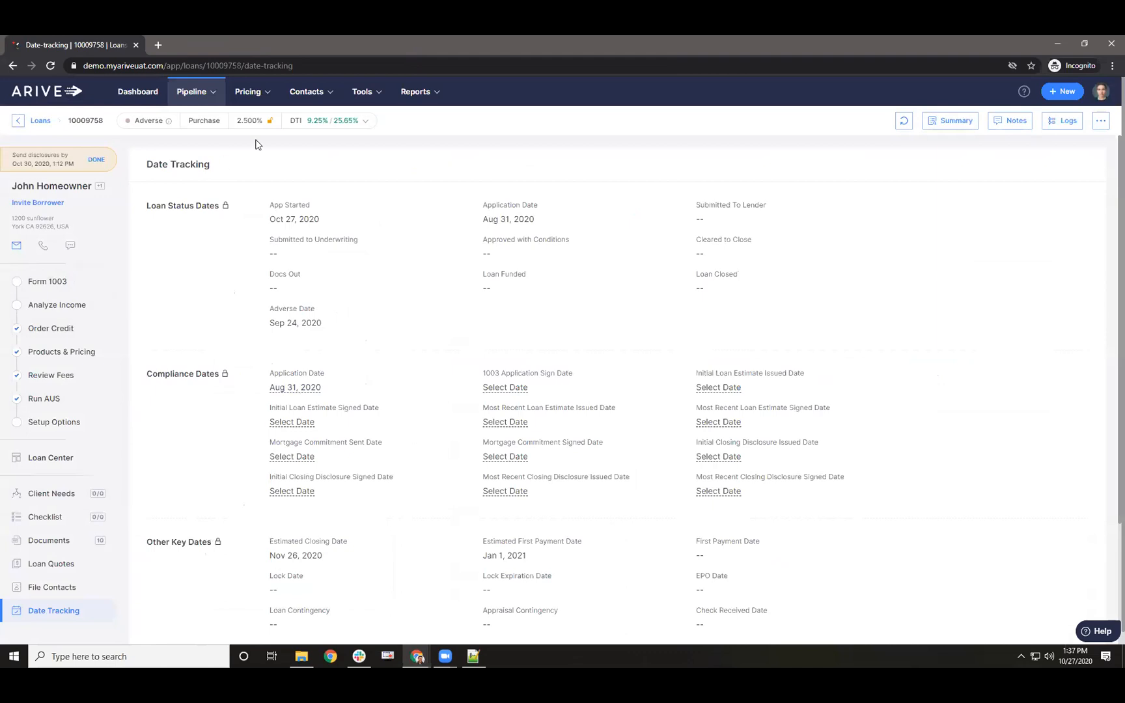
- Go to Reports > Call Reports
mouse_move(258, 95)
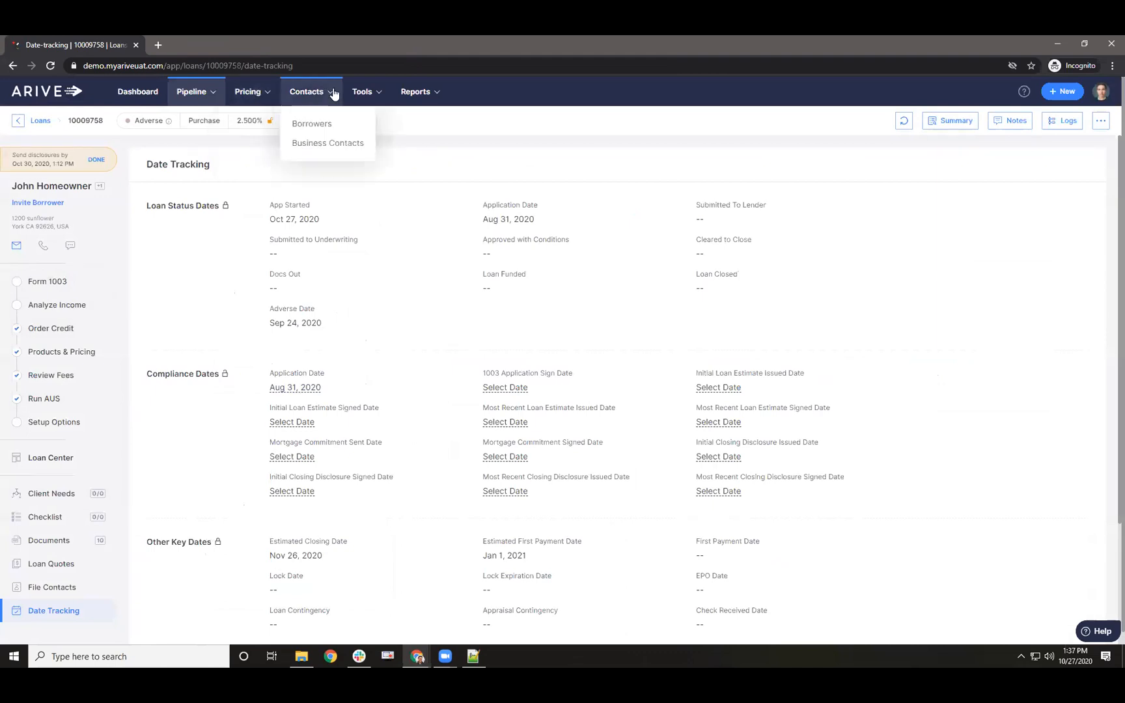
mouse_move(409, 97)
click(411, 121)
- Generate the 2020 Q3 report for California and highlight the AC040 Applications Denied $162,000 row
click(52, 335)
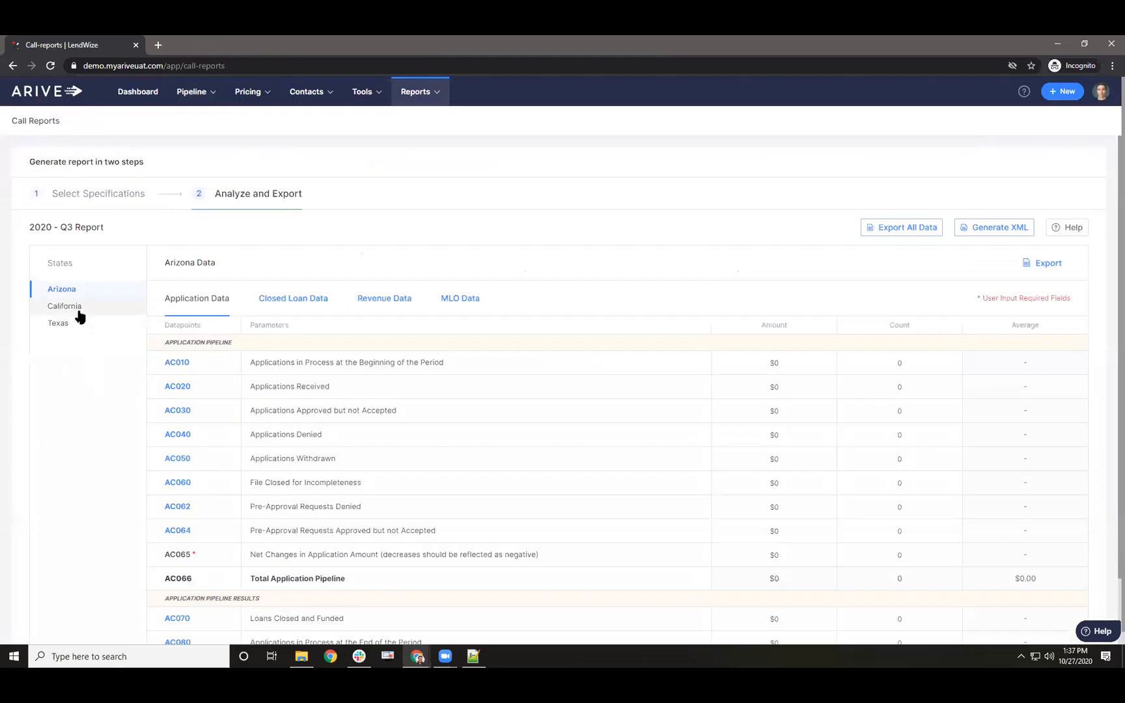
click(68, 308)
drag(782, 436, 394, 427)
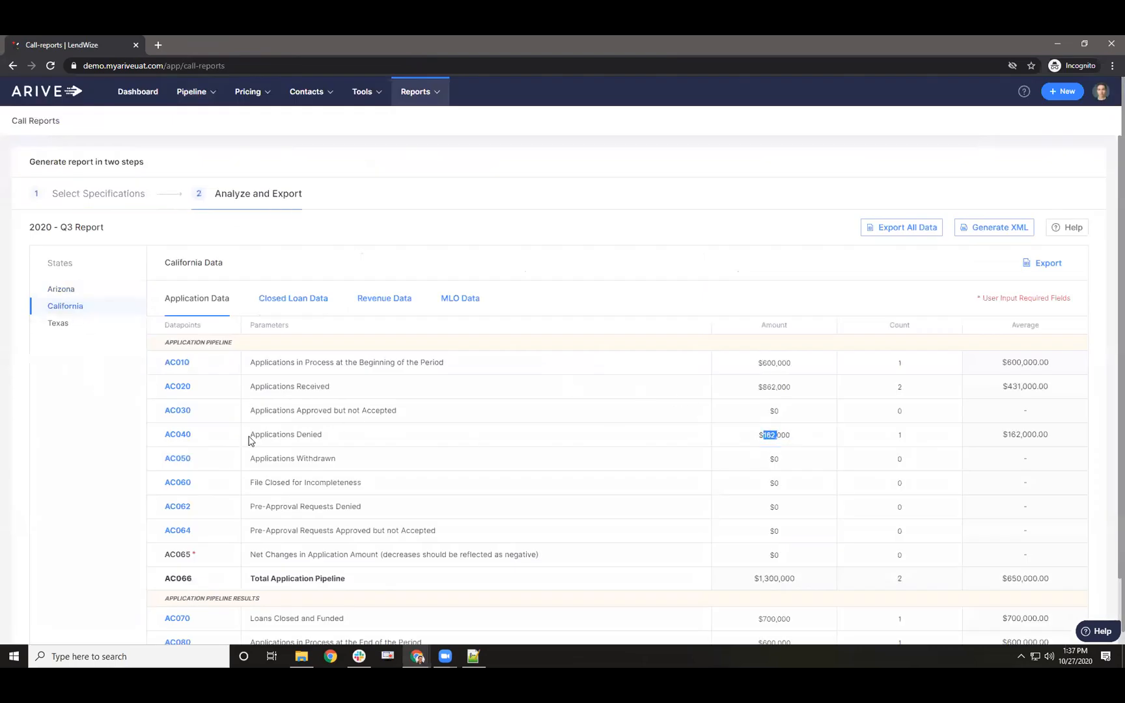
drag(248, 434, 336, 442)
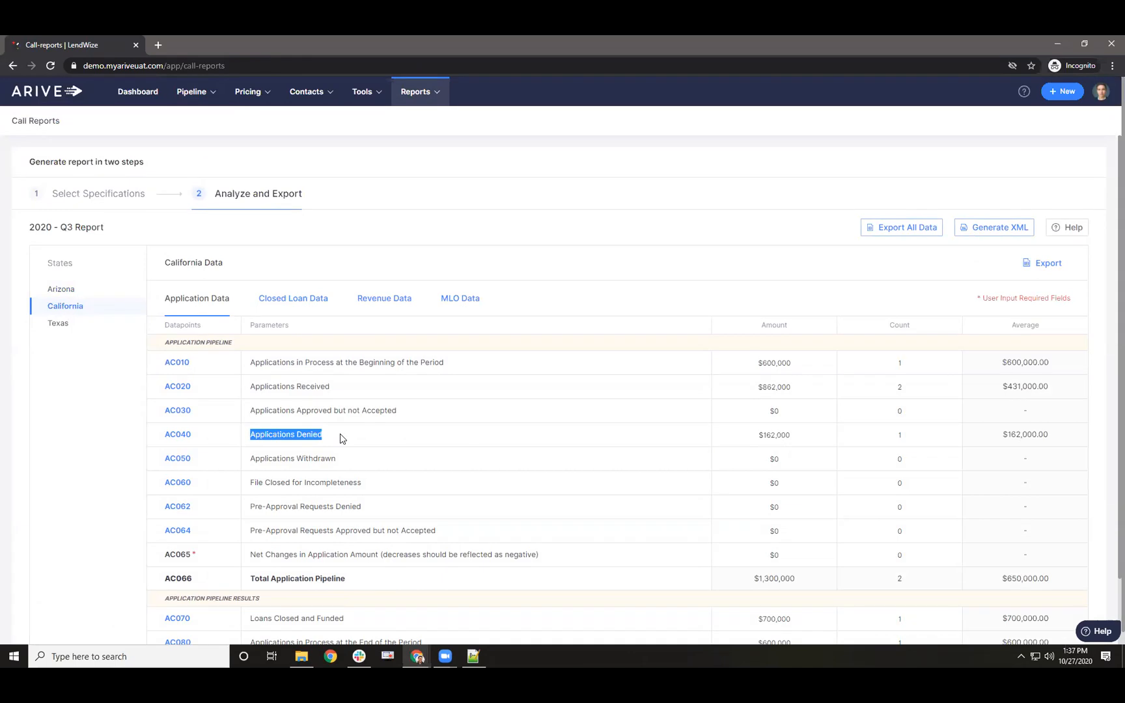
click(319, 408)
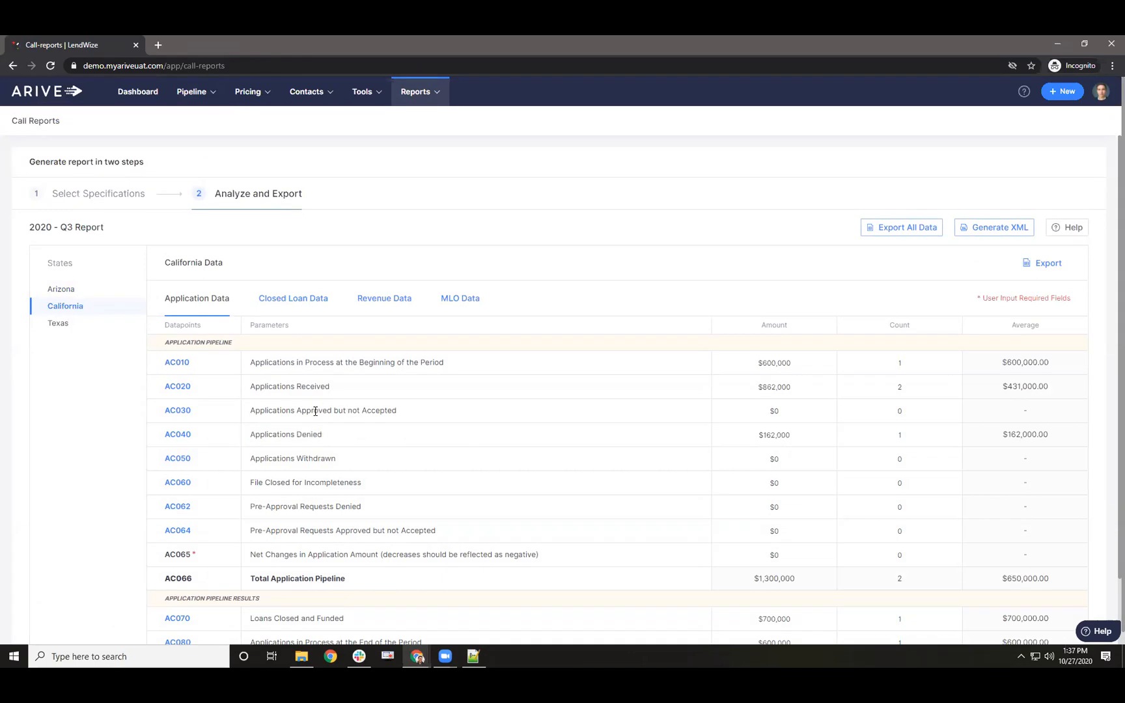
mouse_move(284, 412)
mouse_down()
mouse_move(353, 413)
mouse_move(334, 442)
mouse_move(362, 485)
mouse_up()
drag(304, 510, 335, 508)
mouse_move(428, 90)
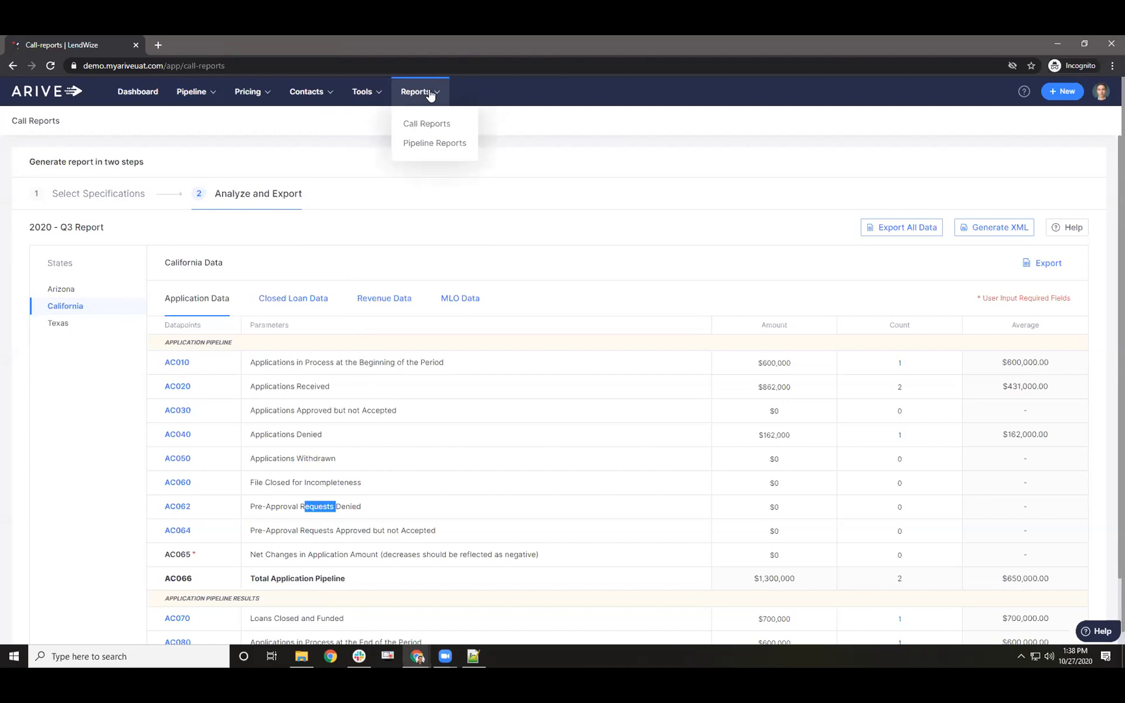
mouse_move(363, 90)
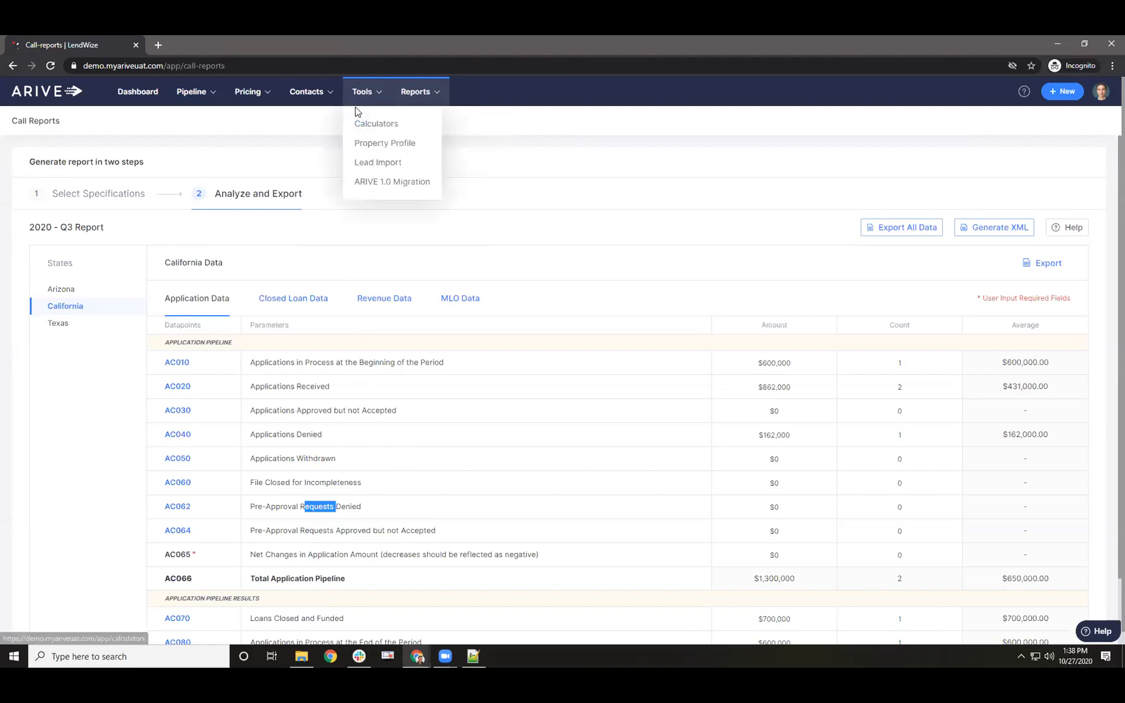
- Export the Borrowers contact list from the ⋯ menu and open the downloaded Borrowers.csv
mouse_move(309, 98)
click(316, 121)
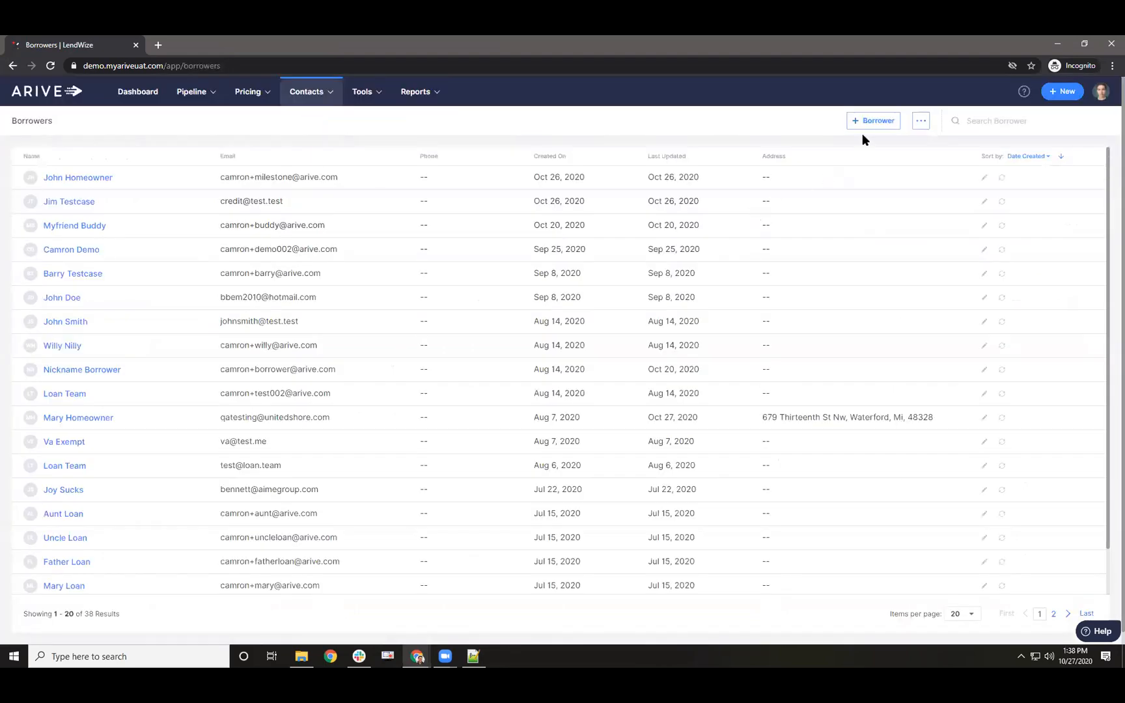
click(921, 121)
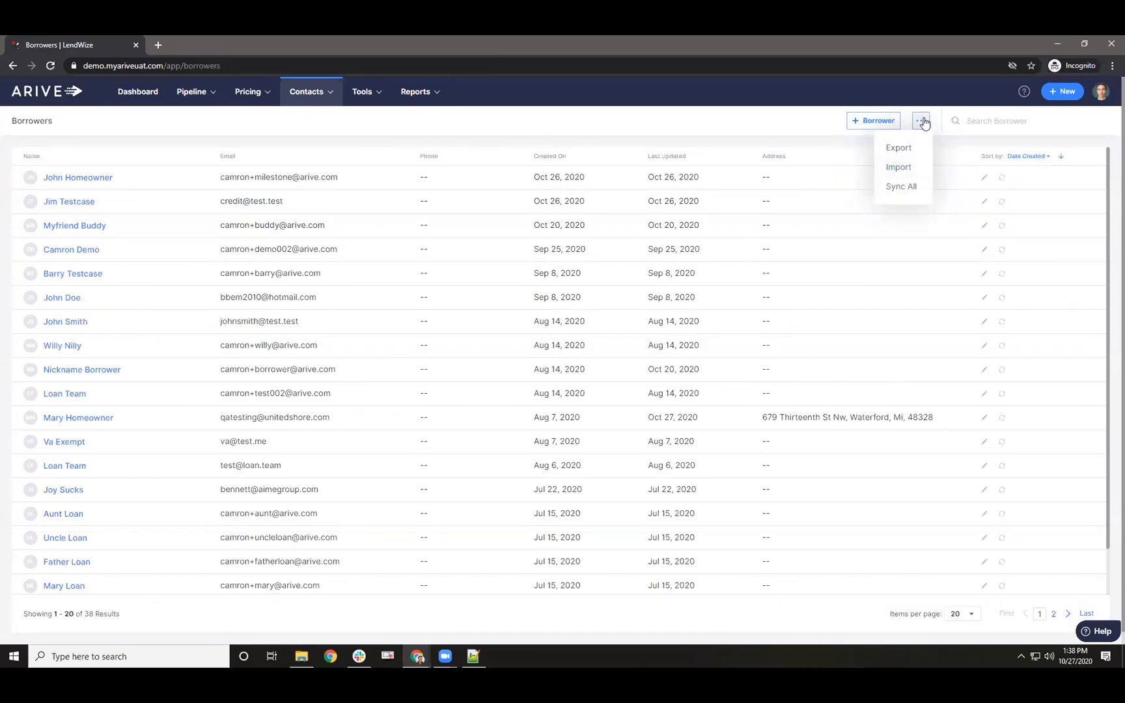
click(900, 147)
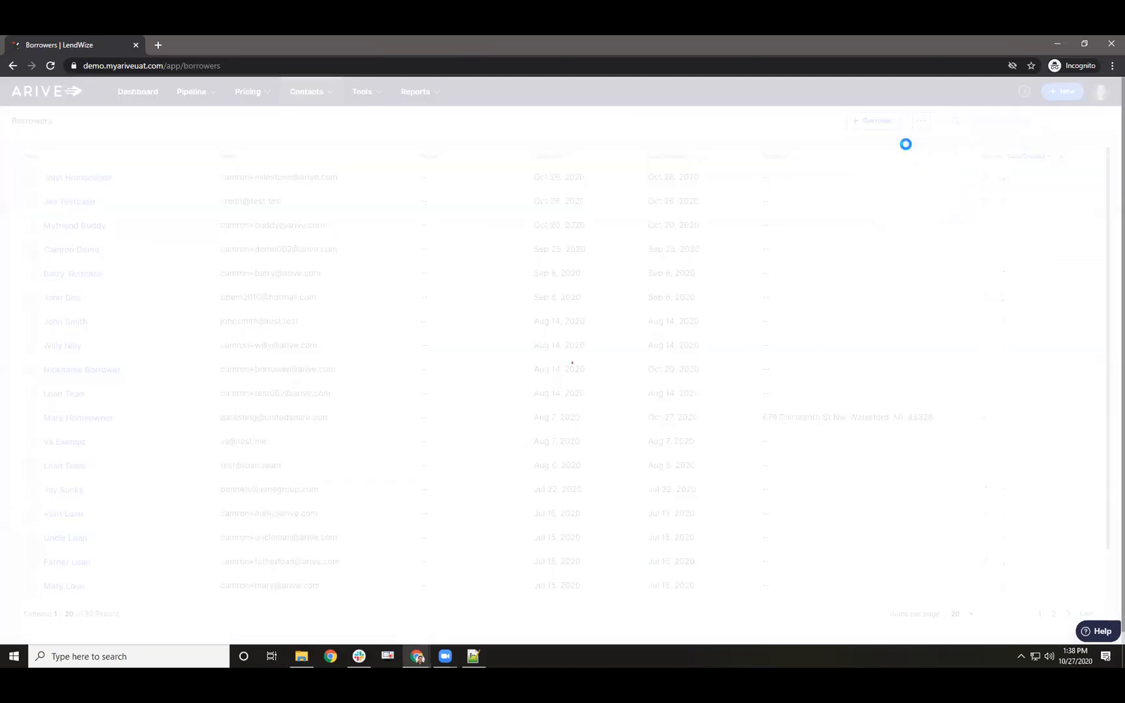
click(83, 640)
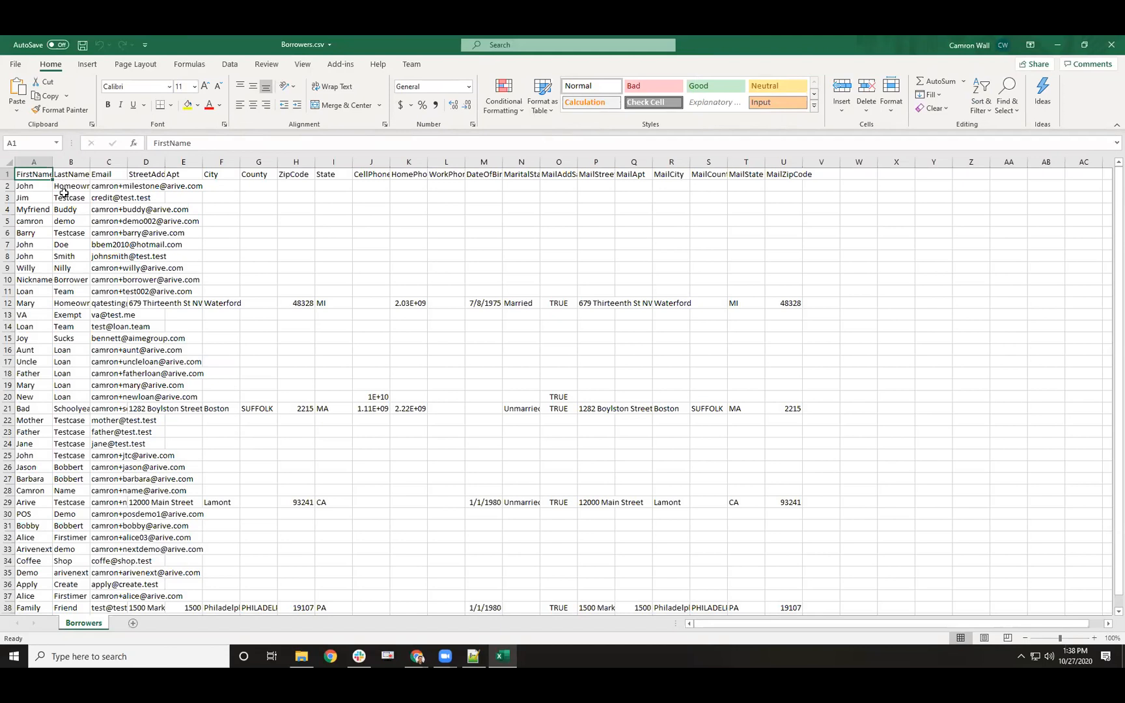
- Clear all borrower data rows A2:U38 in Borrowers.csv, keeping only the header row
drag(29, 174, 795, 173)
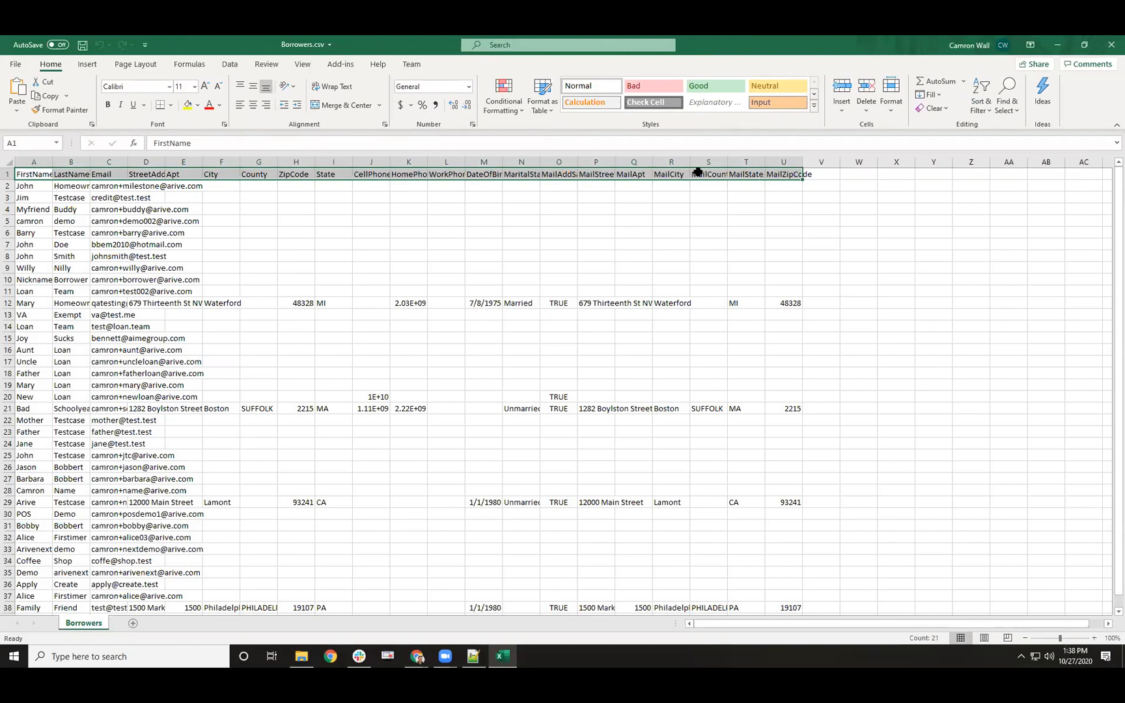
click(8, 186)
key(ctrl+shift+End)
key(BackSpace)
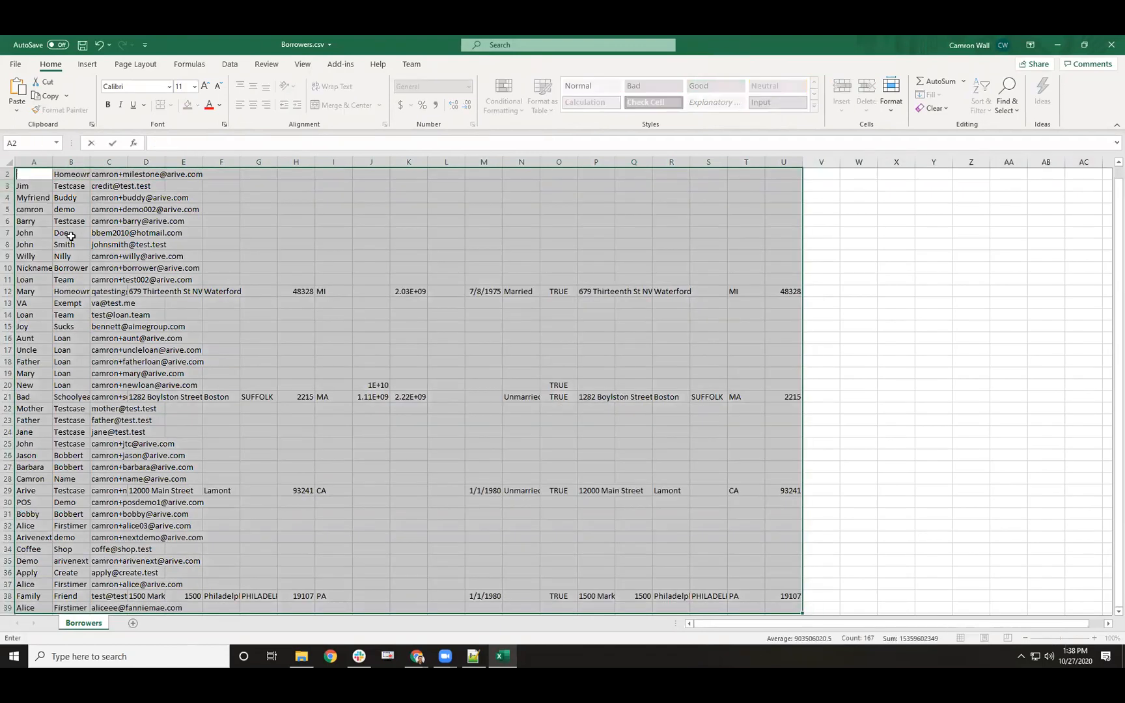
click(70, 236)
click(8, 180)
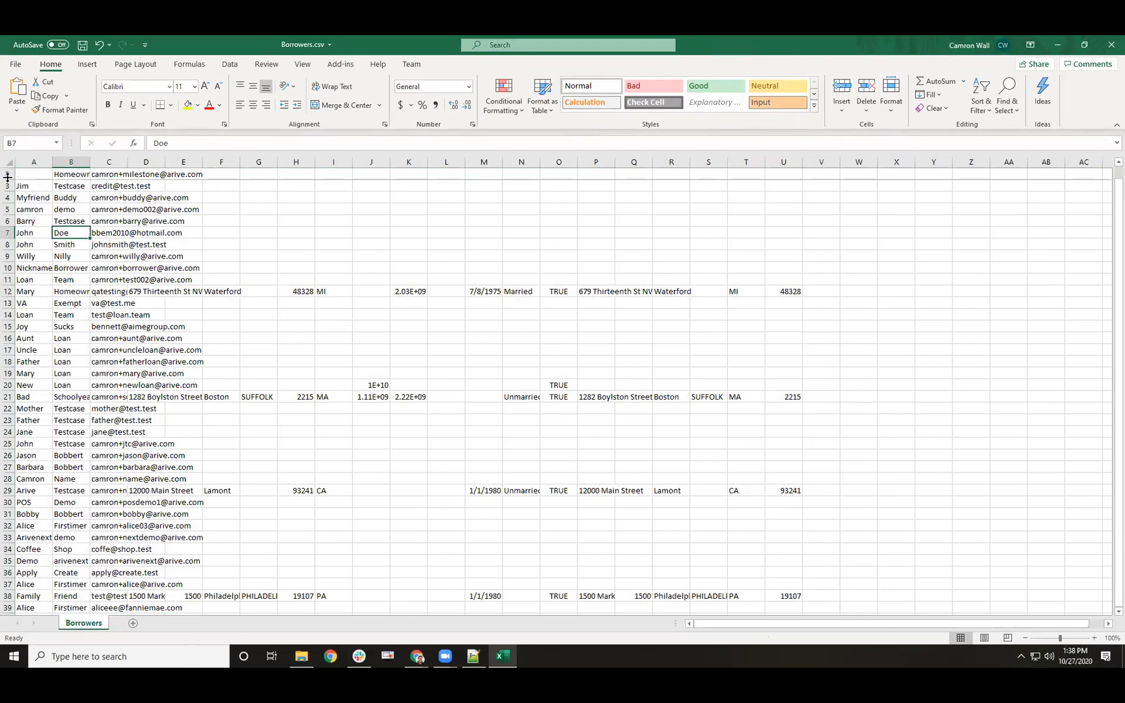
click(8, 175)
key(ctrl+shift+End)
key(Delete)
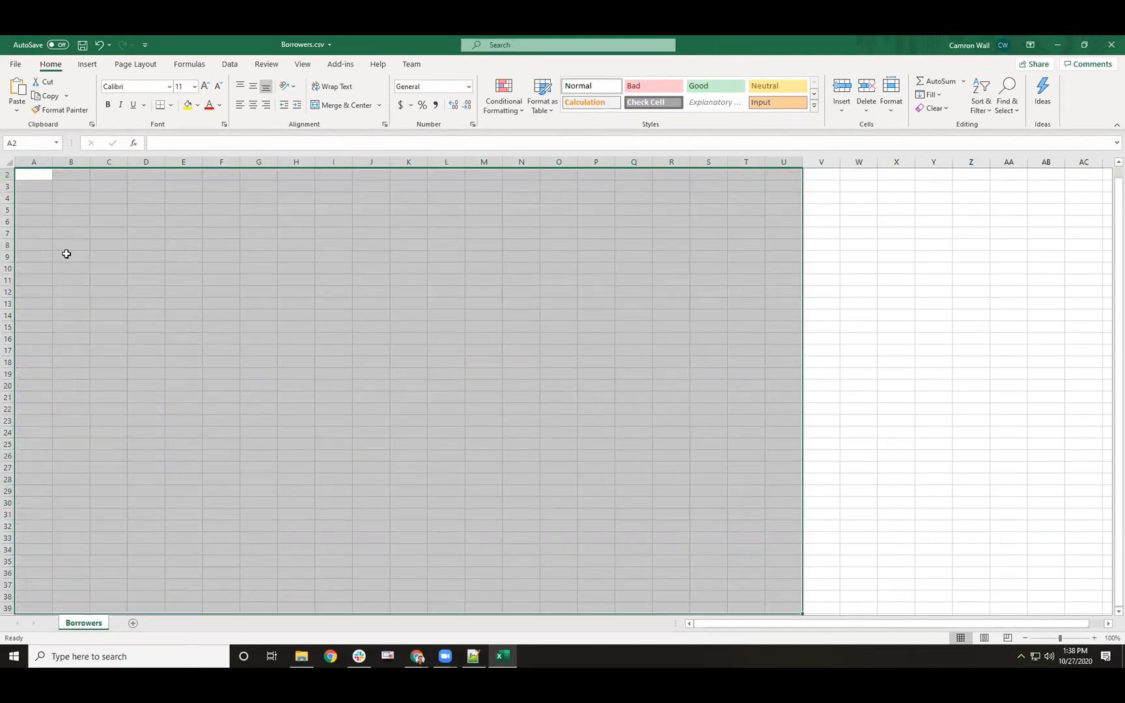
scroll(65, 252, up, 1)
click(45, 198)
click(37, 185)
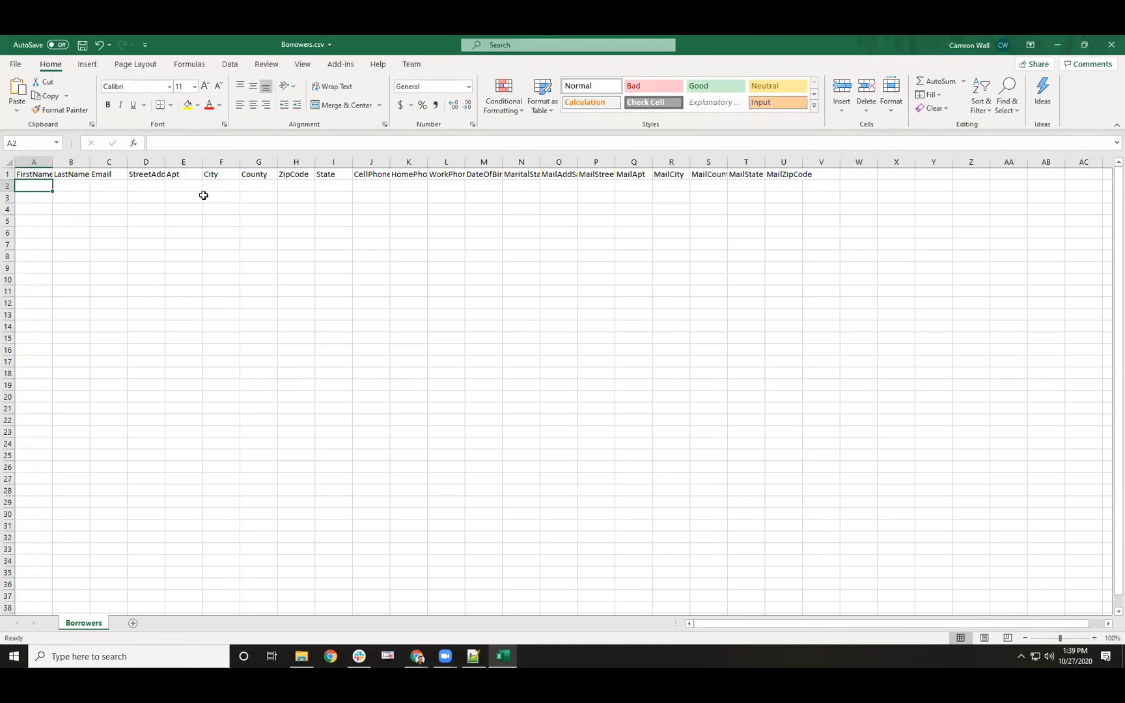
- Review the FirstName through ZipCode headers, then return to ARIVE's Borrowers '...' options menu
click(37, 173)
click(73, 174)
click(108, 174)
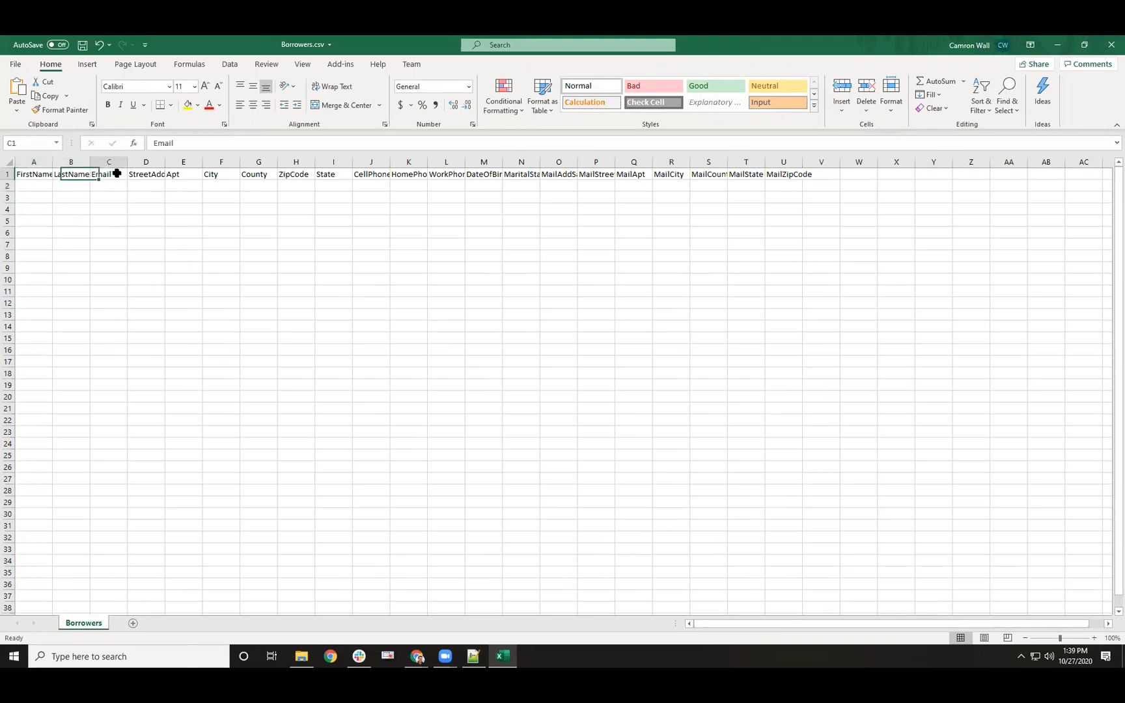
click(146, 174)
click(182, 175)
click(224, 175)
click(267, 174)
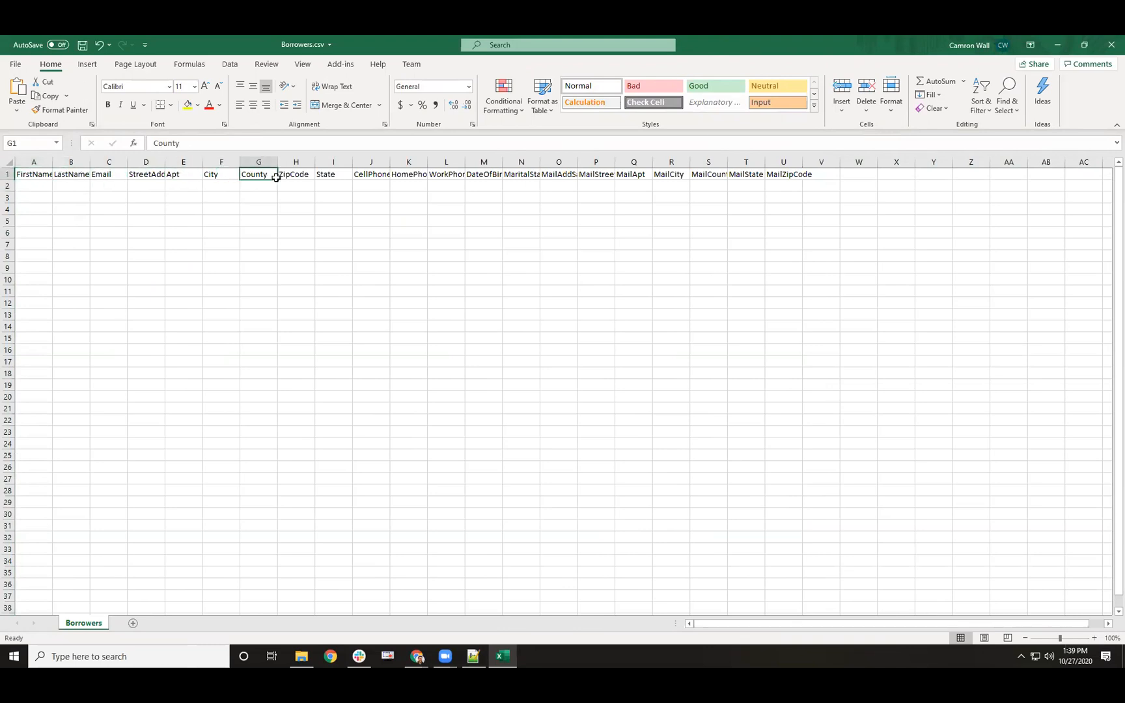
click(298, 173)
drag(39, 174, 799, 171)
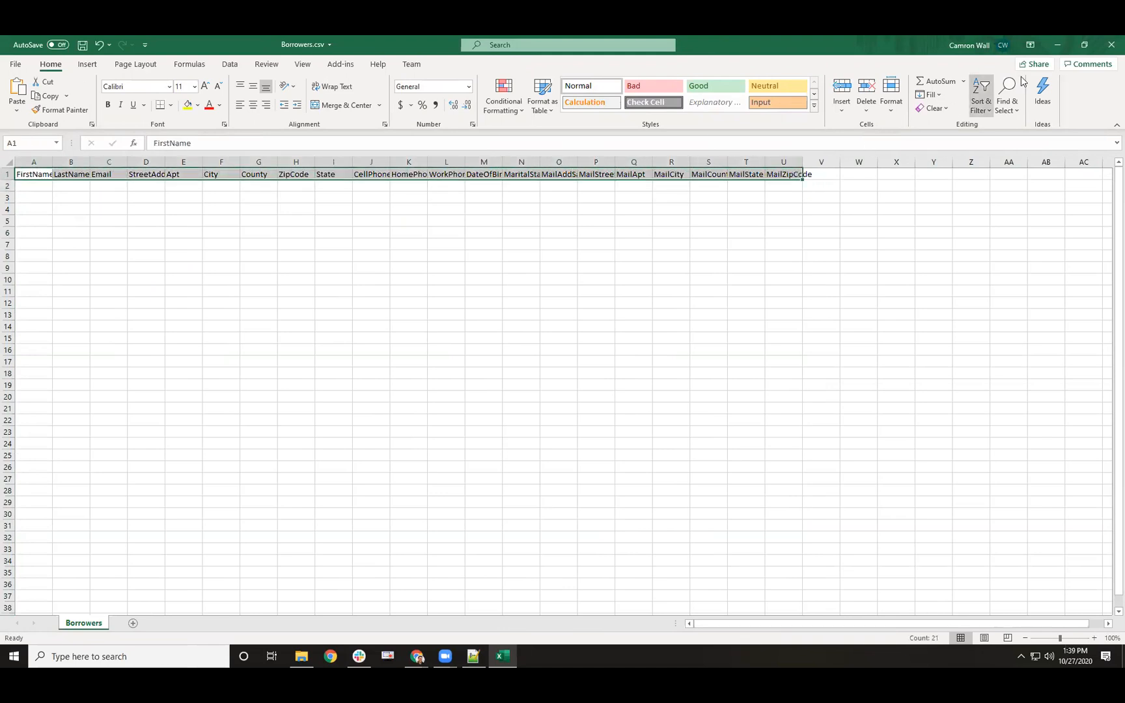
click(1058, 43)
click(920, 120)
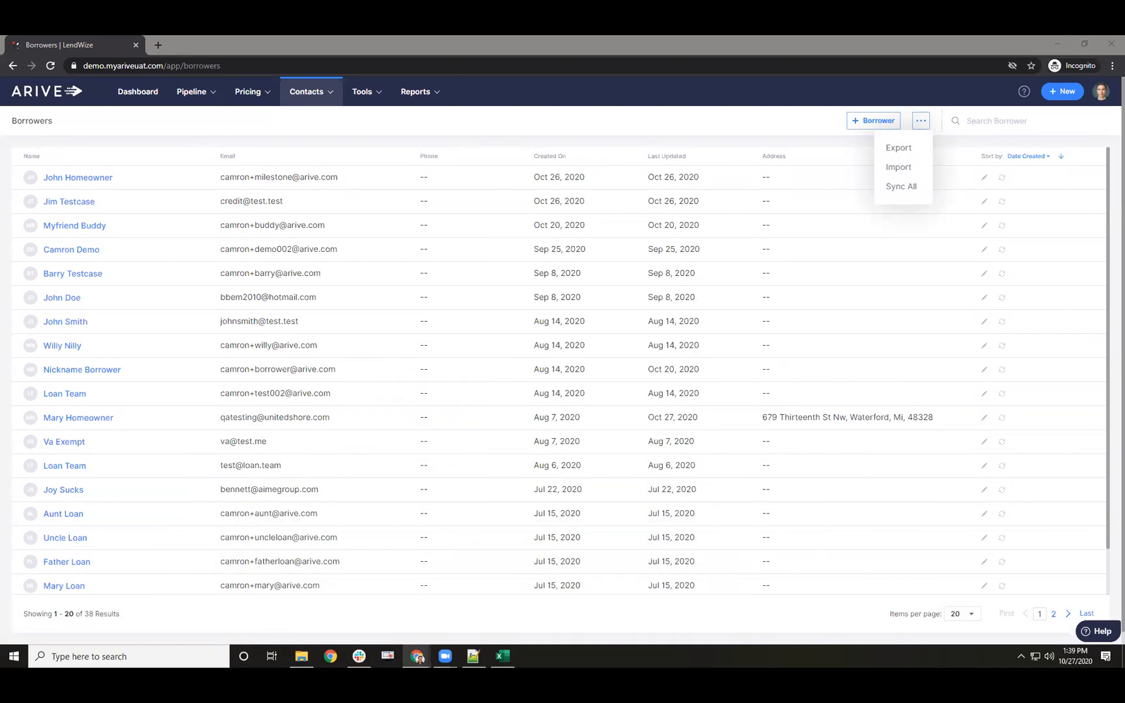
- Open the loans pipeline, search for 'homeowner', and limit the date range to Last 30 days
mouse_move(190, 95)
click(193, 119)
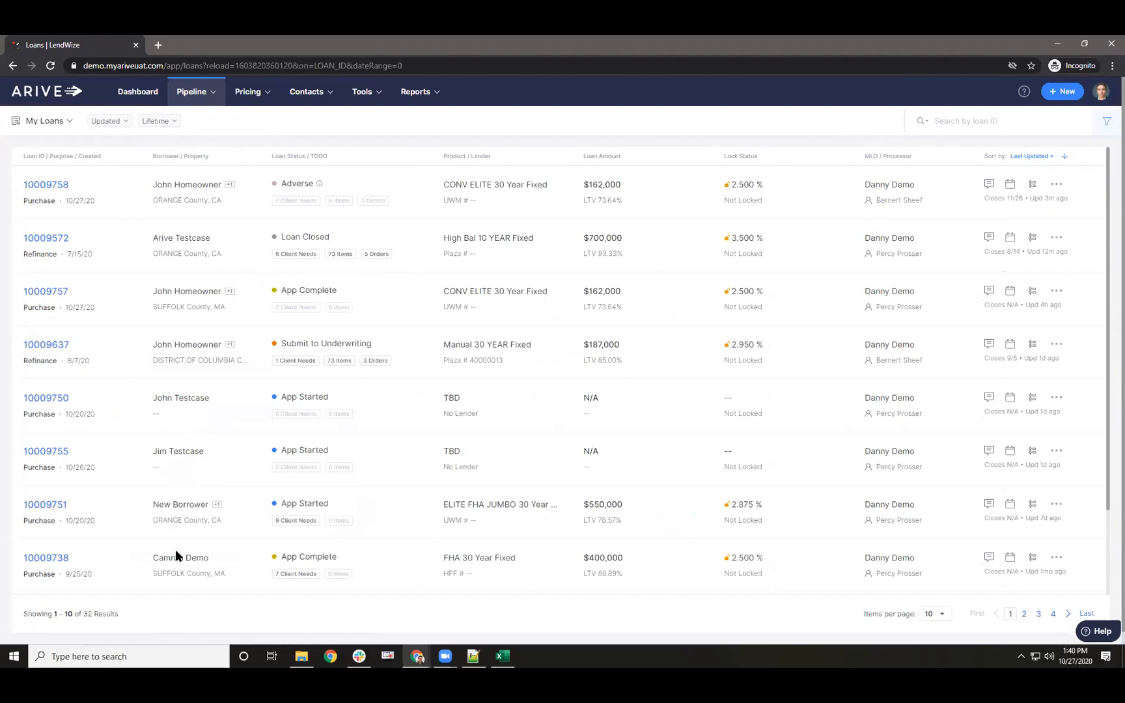
click(938, 120)
text(homeowner)
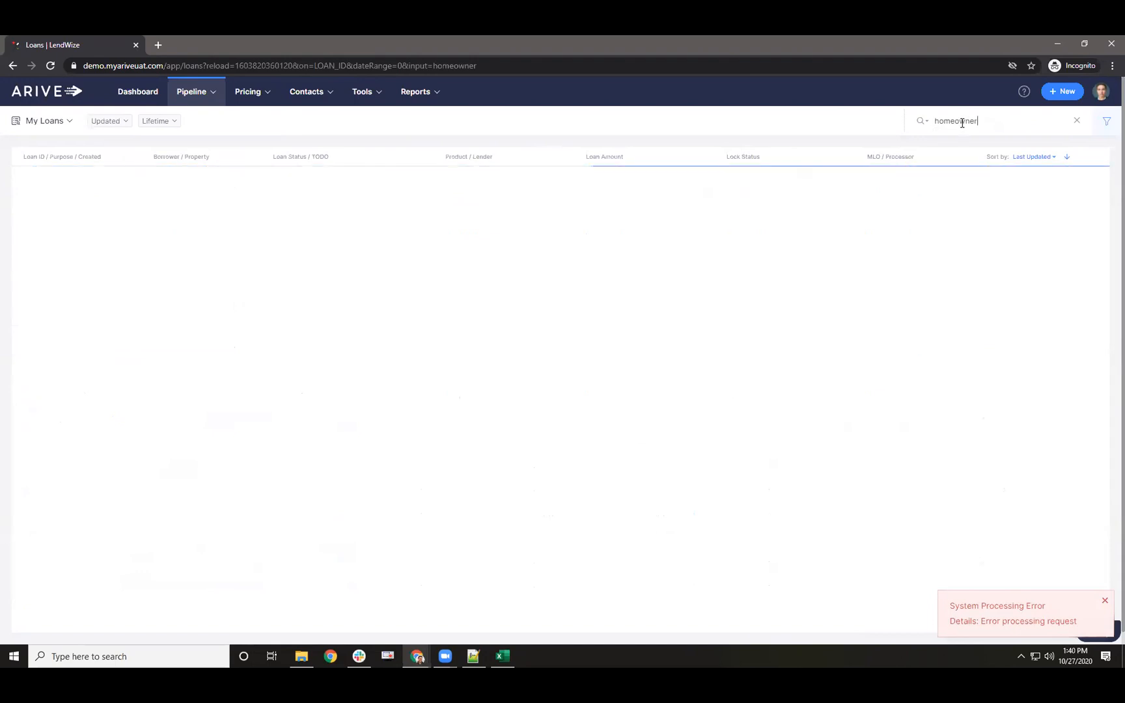
click(162, 122)
click(168, 144)
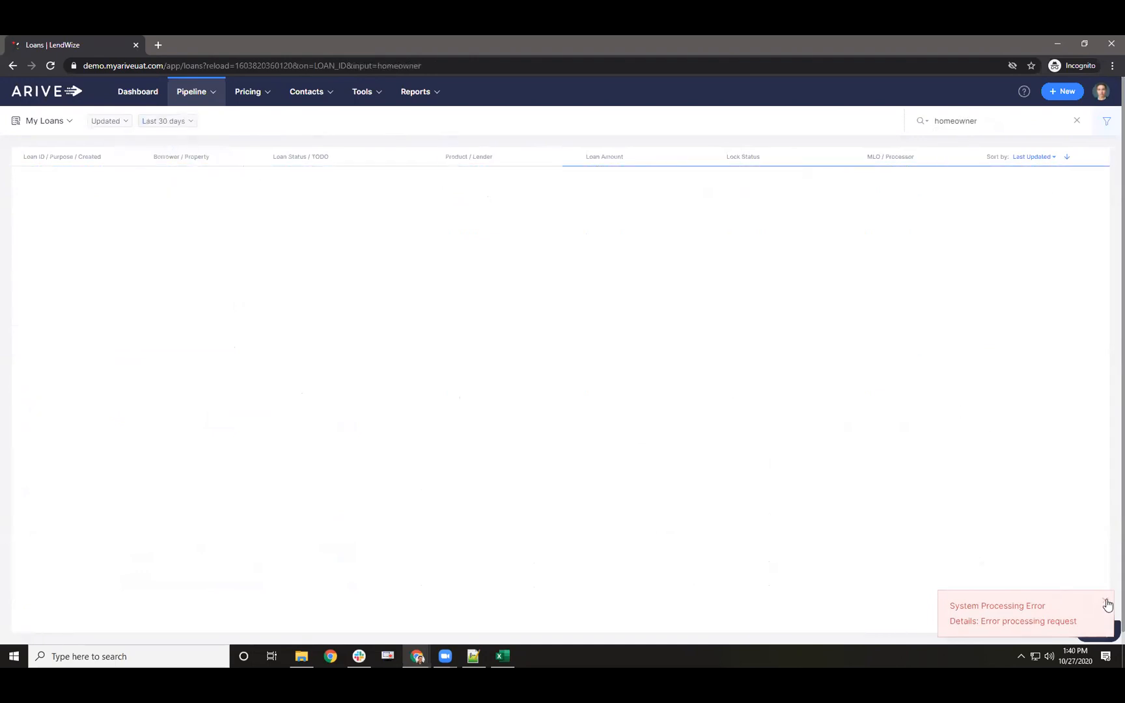
- Switch the search type to Borrower Name and reload the loans page after the error
click(923, 123)
click(926, 161)
click(977, 120)
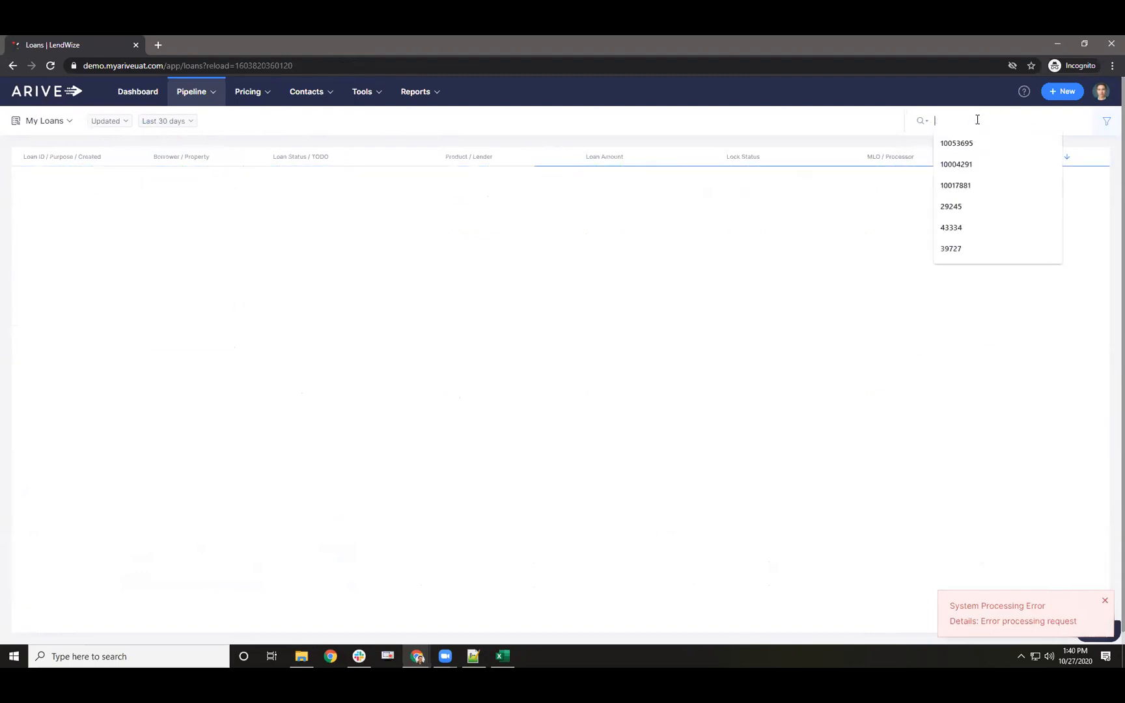
click(51, 65)
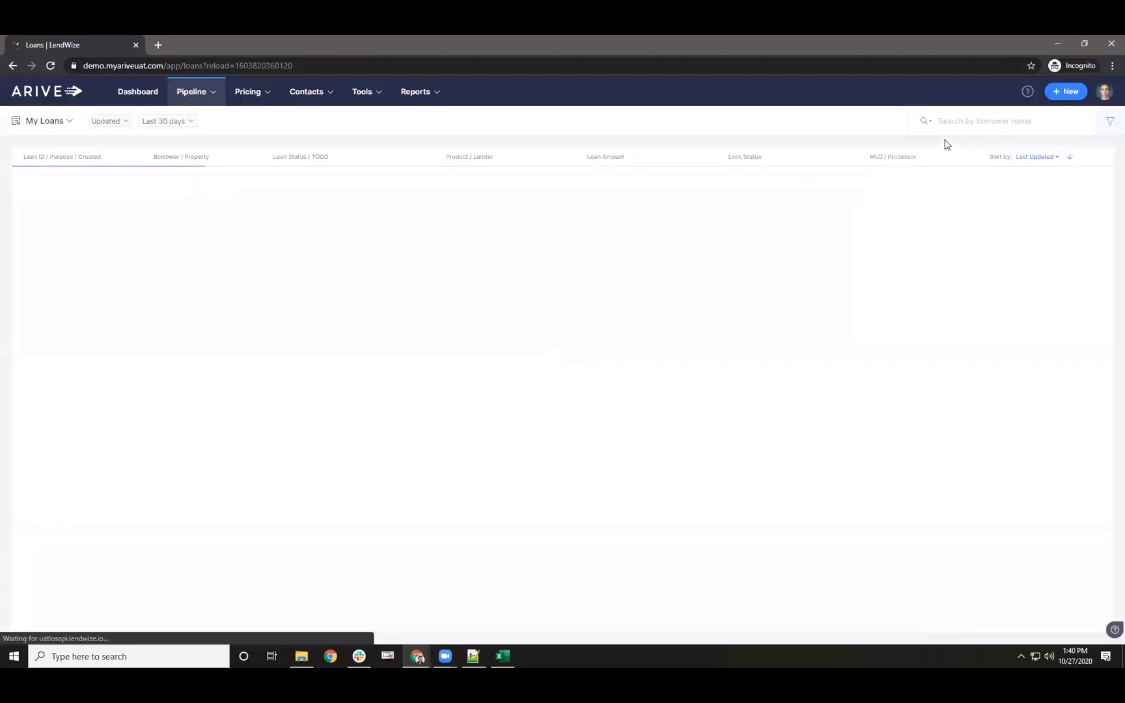
click(962, 118)
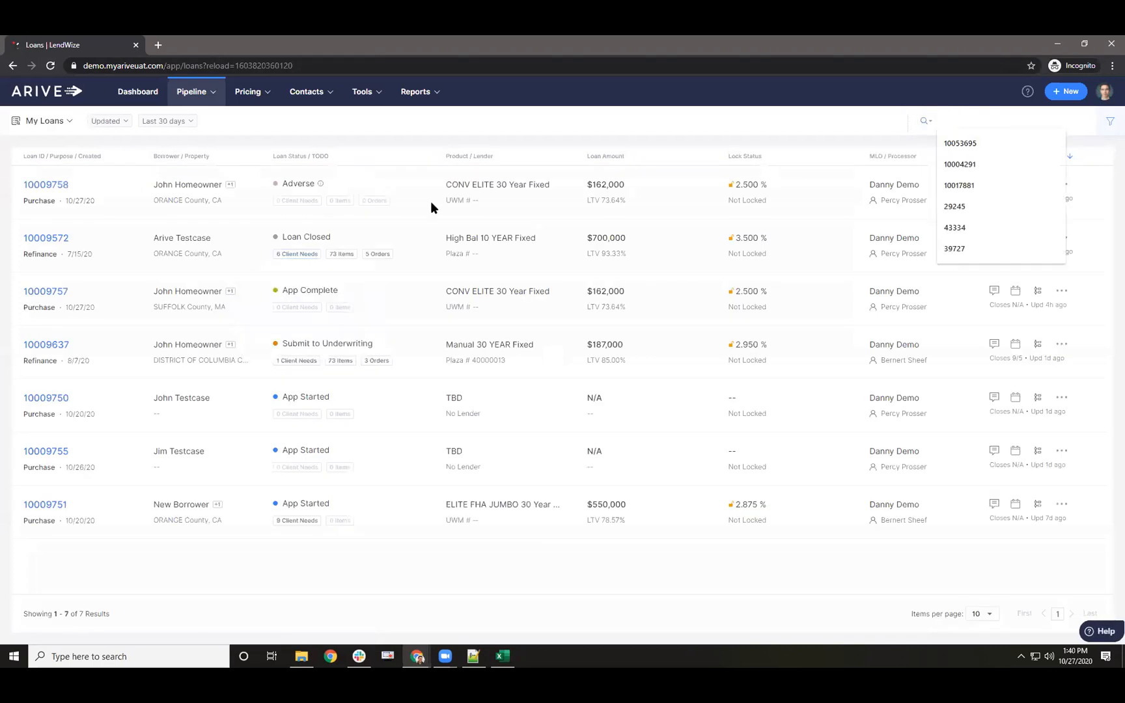
click(422, 140)
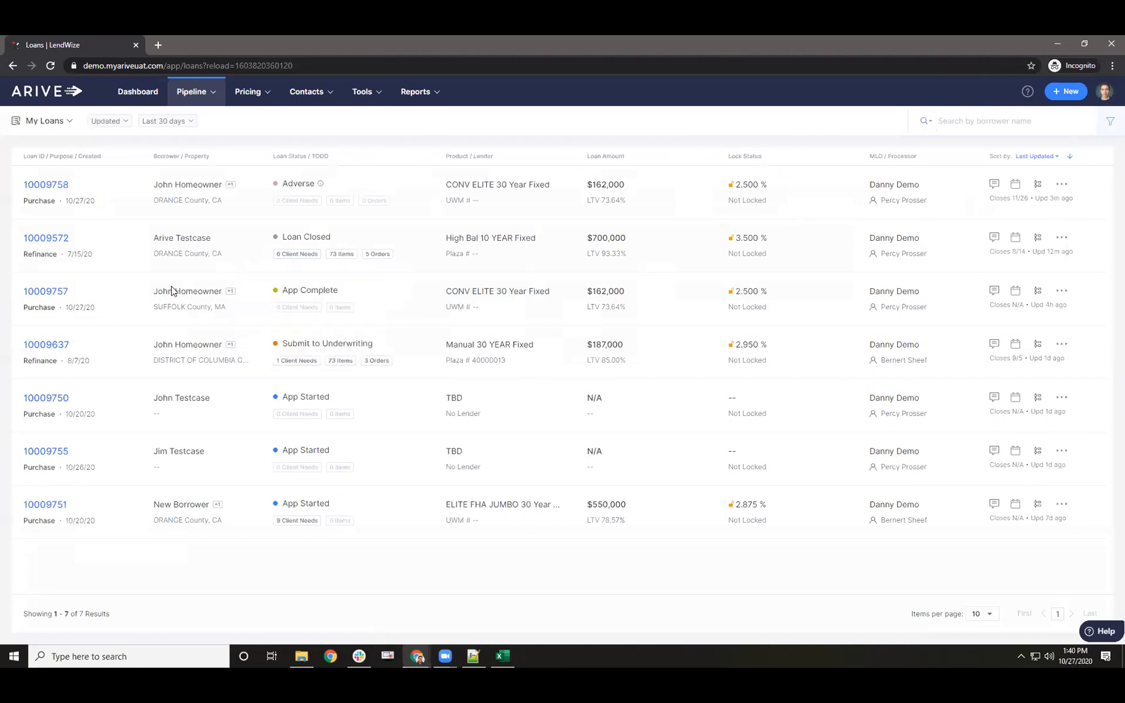
mouse_move(198, 294)
- Archive loan 10009757 with the reason 'this is a duplicate'
click(1062, 297)
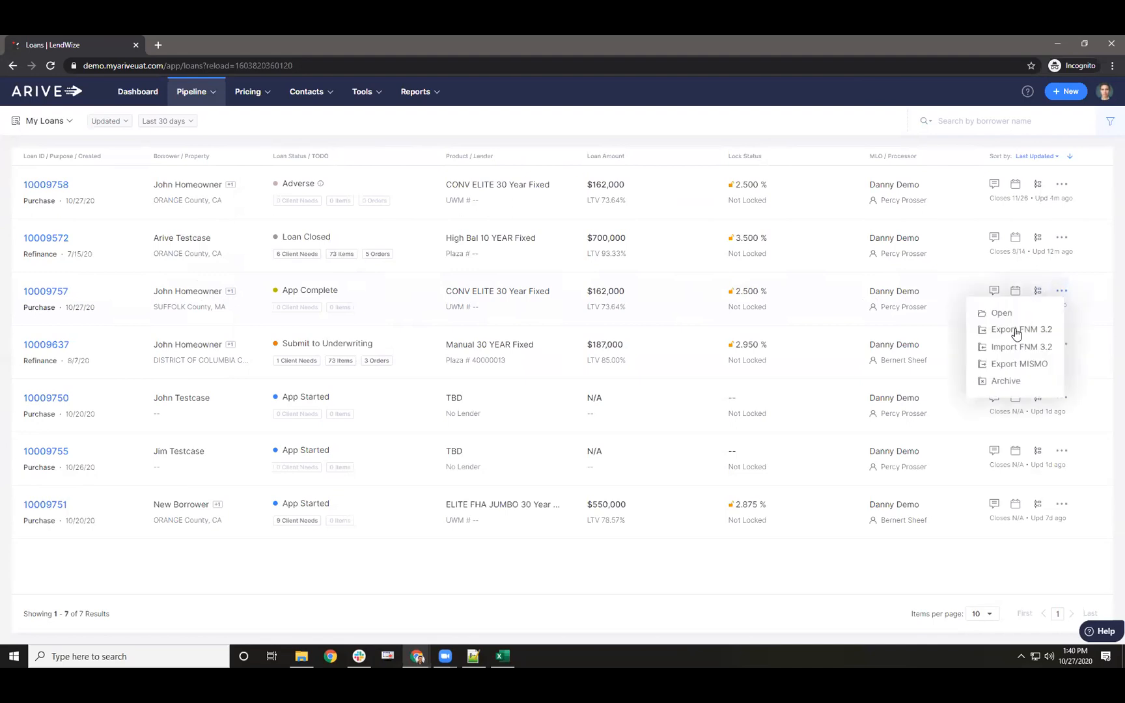
click(1018, 387)
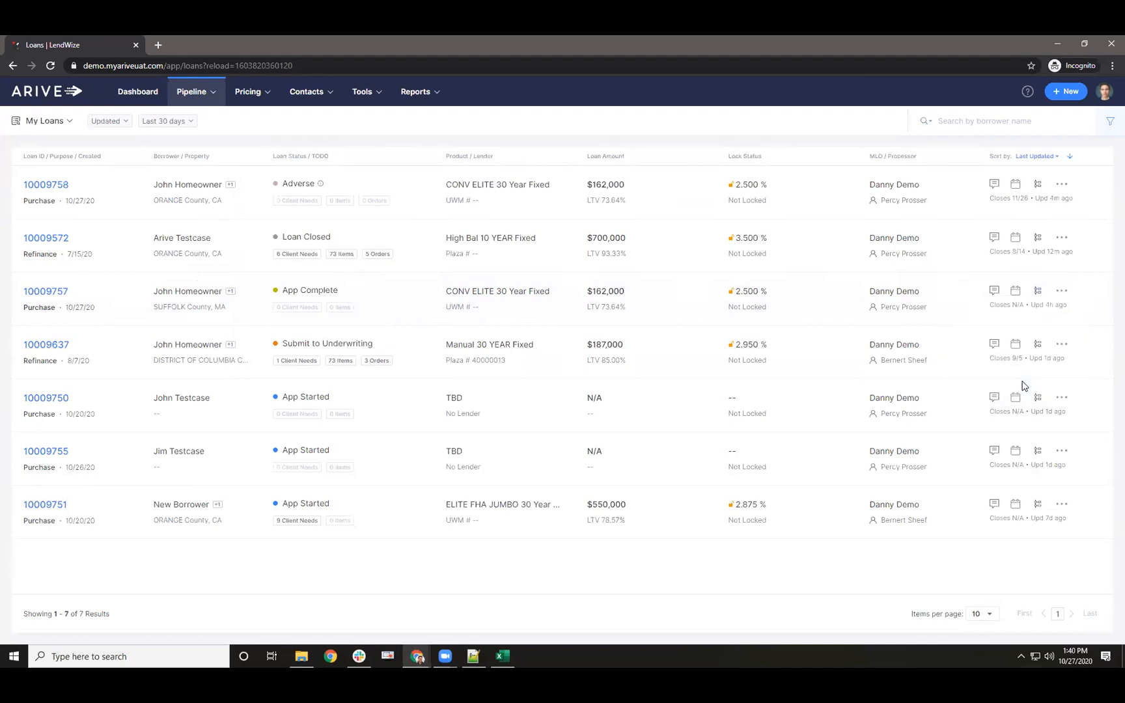
text(duplicate)
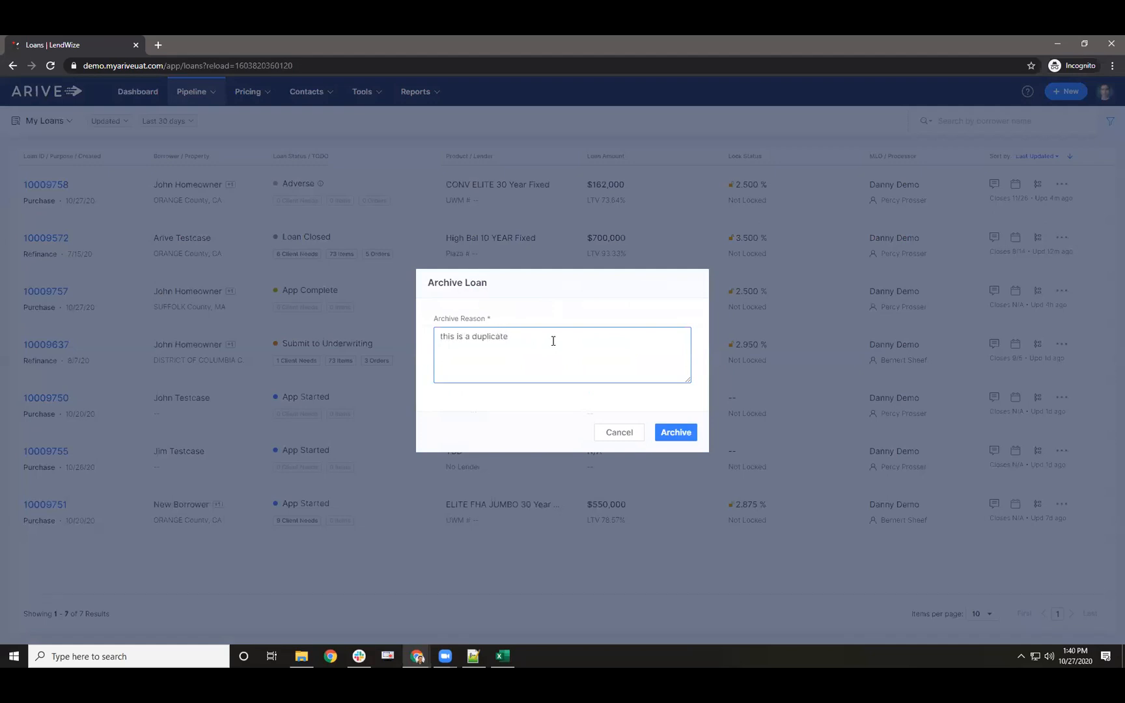
click(667, 432)
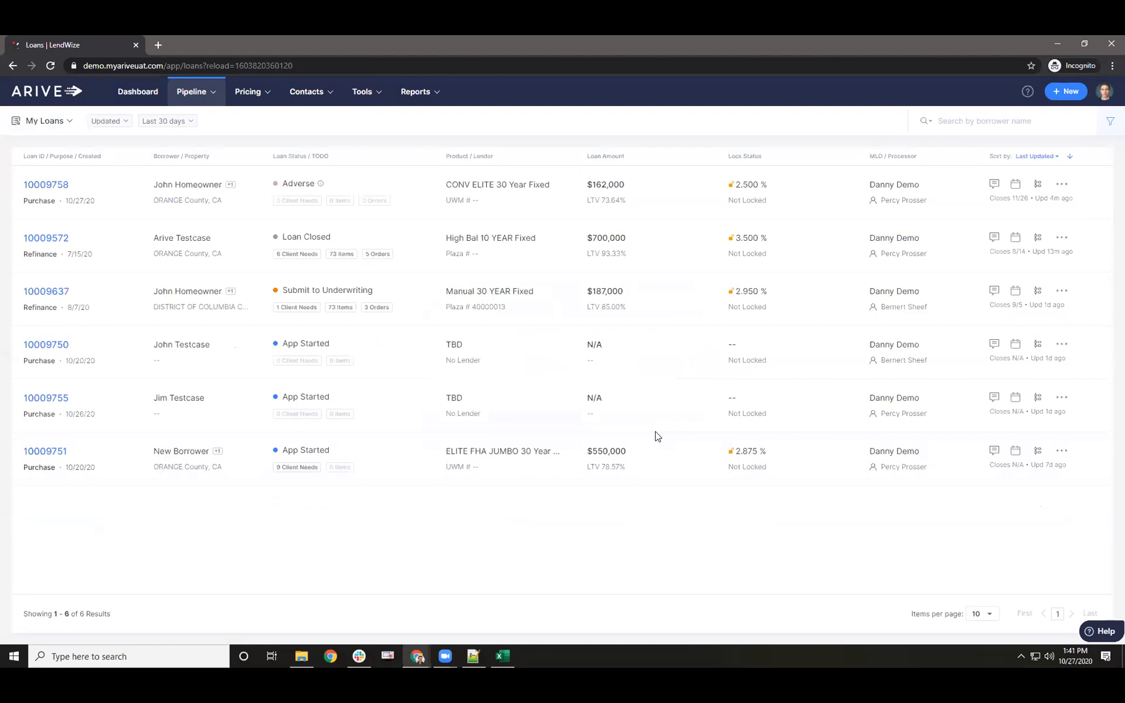
mouse_move(417, 93)
- Filter the pipeline to Archived loans over a Lifetime date range, then reset the filters
click(1107, 125)
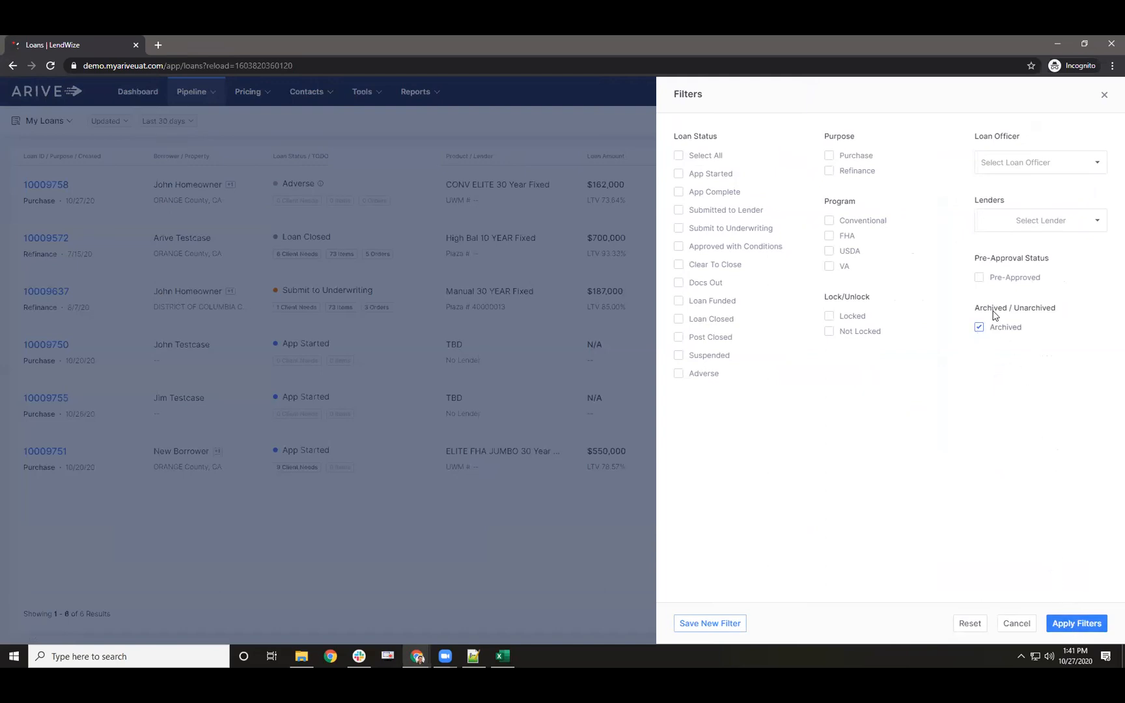
click(1076, 624)
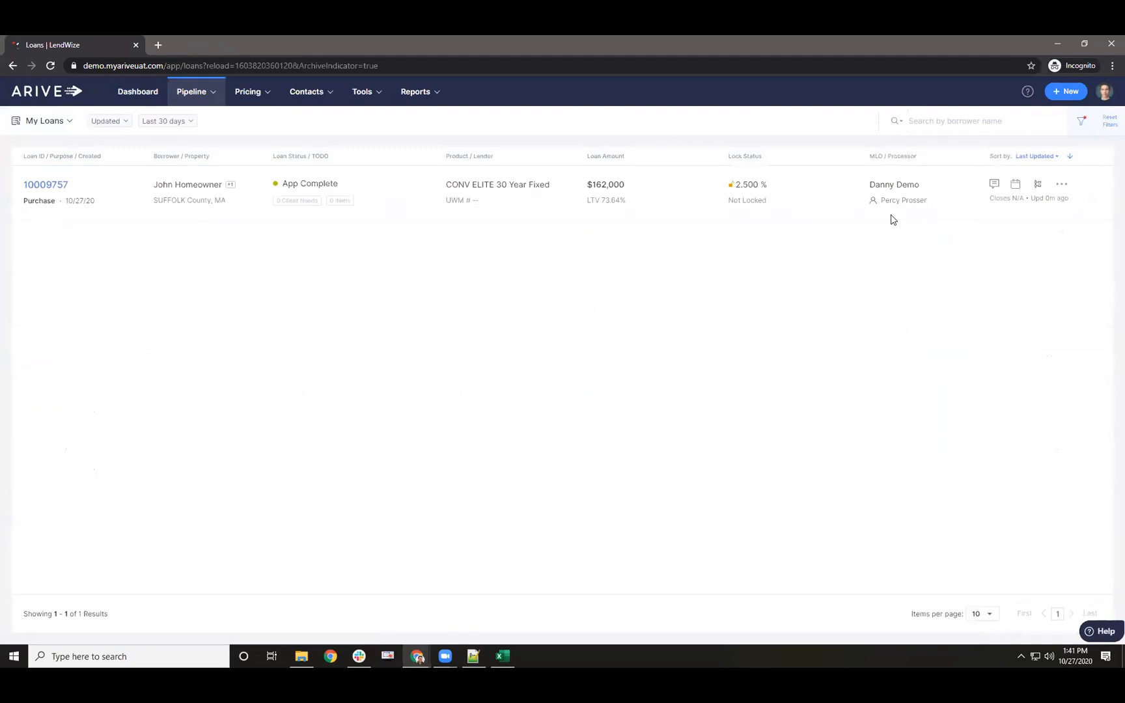
click(171, 122)
click(168, 211)
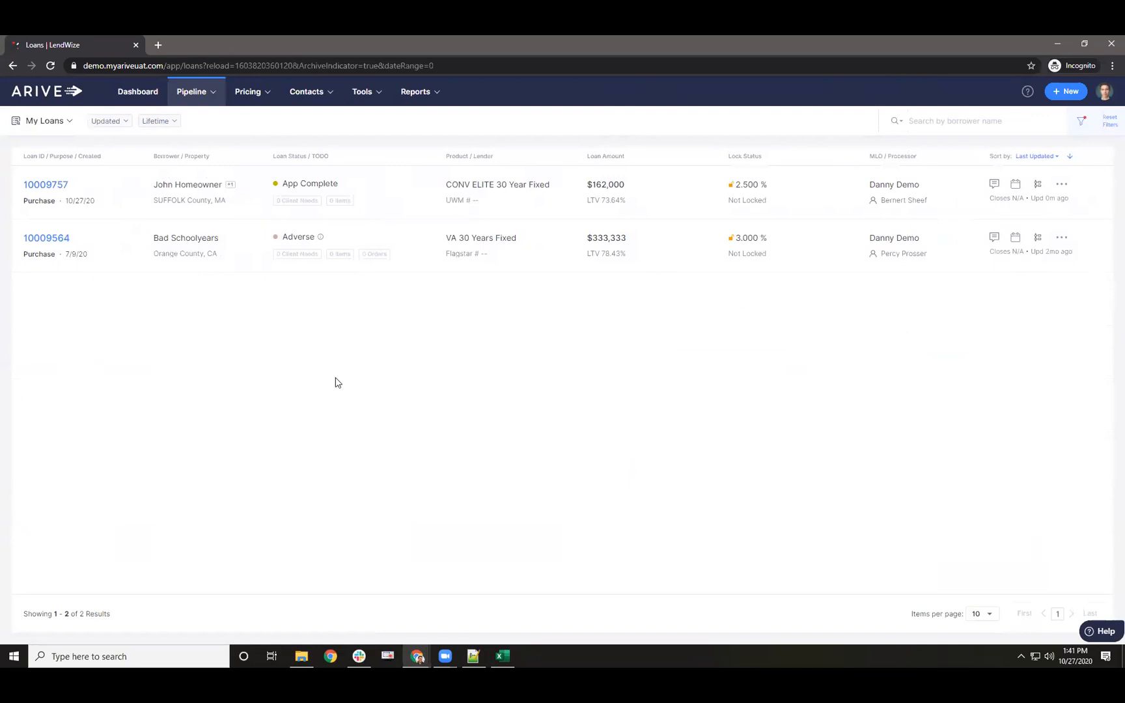
click(1107, 121)
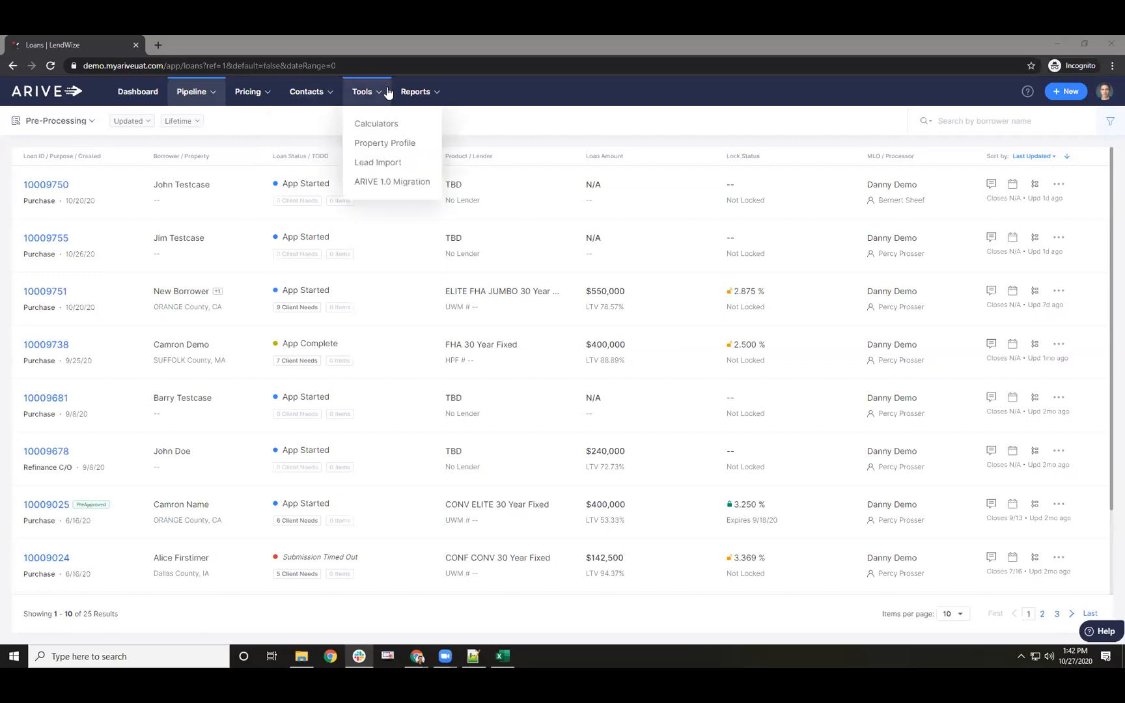
- Generate the 1/1/2020–9/8/2020 pipeline report from Reports > Pipeline Reports and scroll through its summaries
mouse_move(416, 91)
click(412, 150)
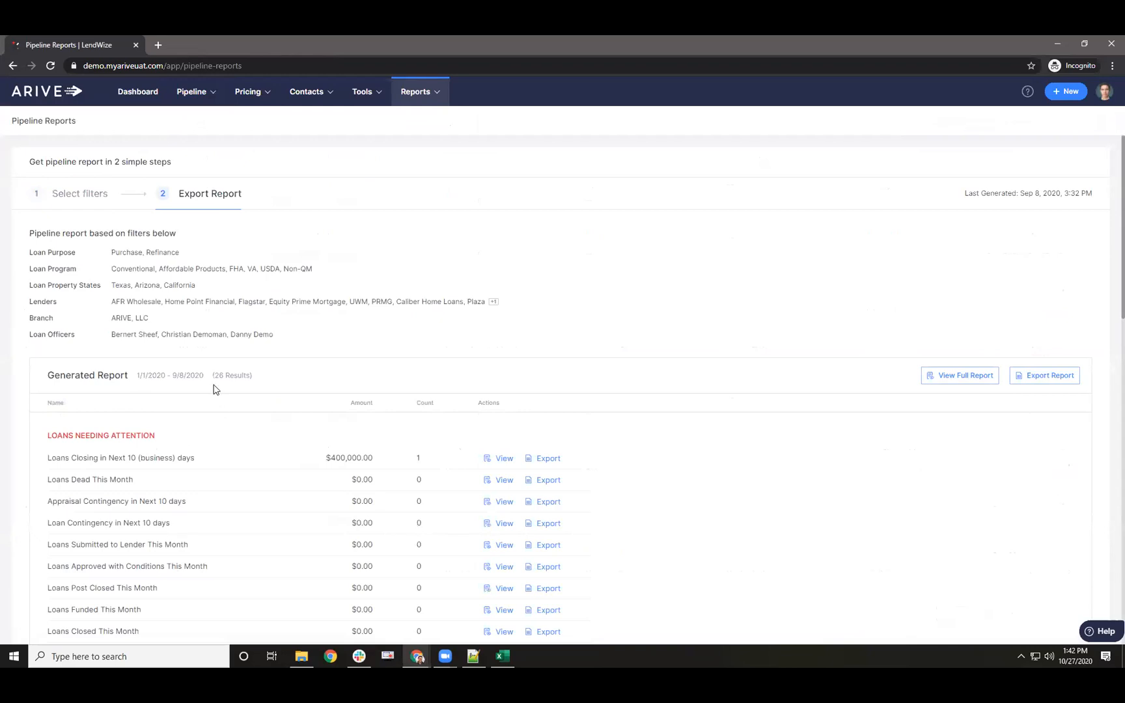
scroll(203, 379, down, 2)
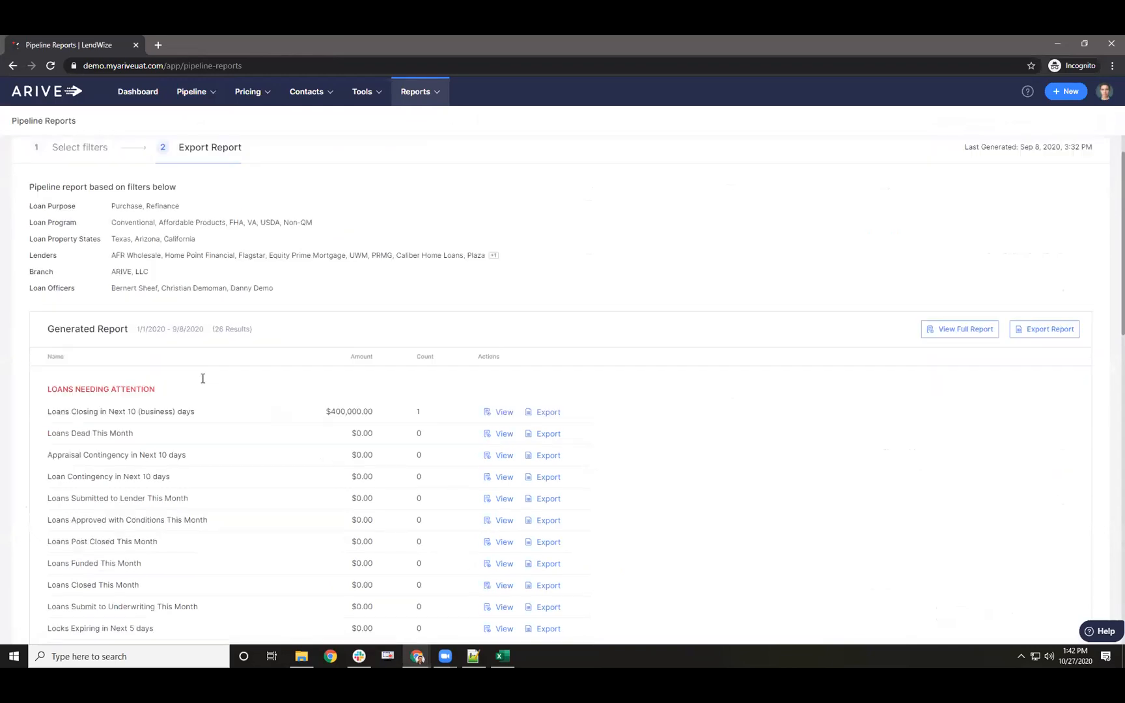
scroll(202, 384, up, 2)
click(99, 203)
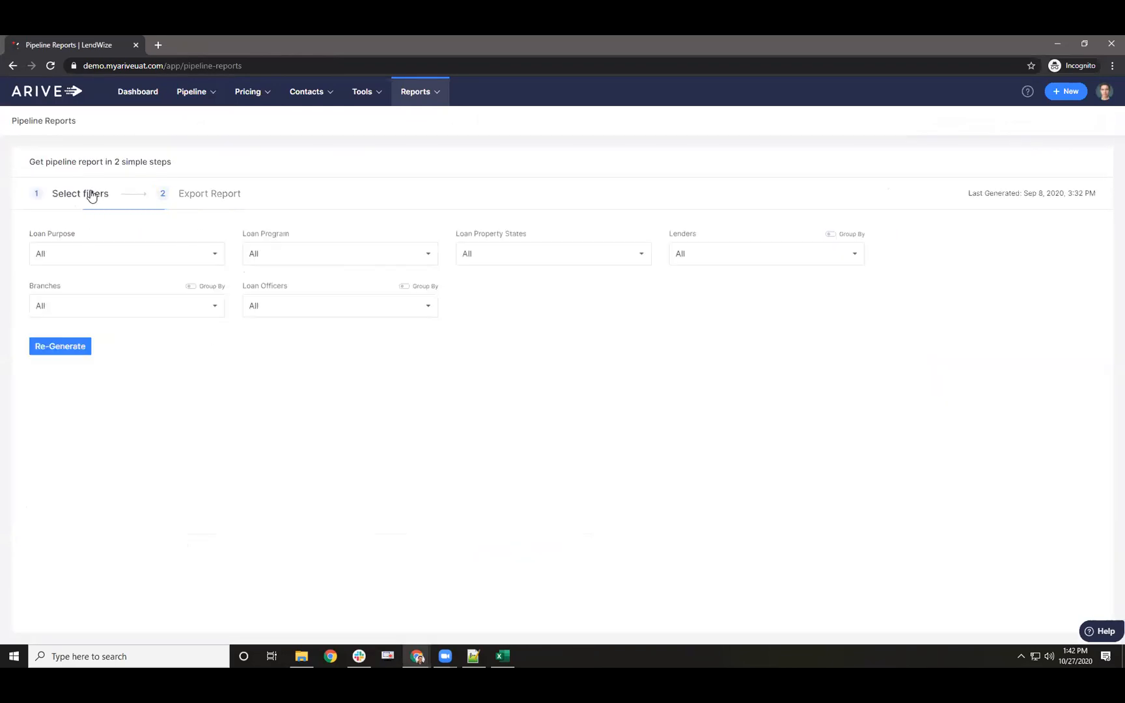
click(234, 197)
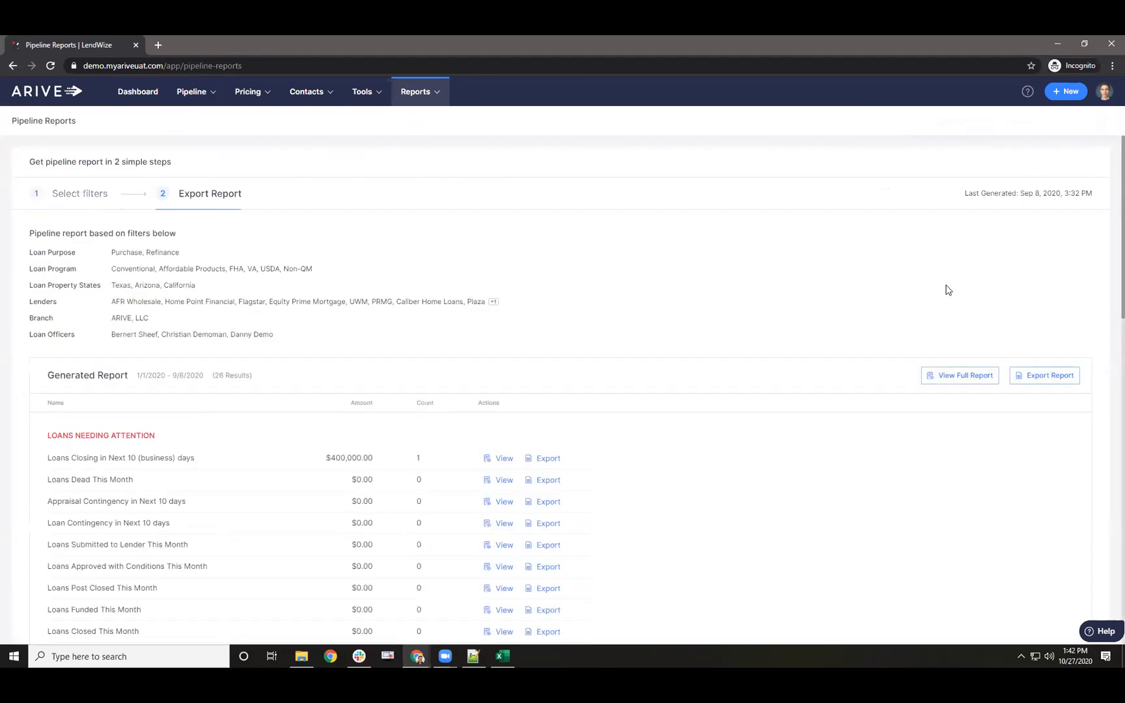
scroll(964, 358, down, 2)
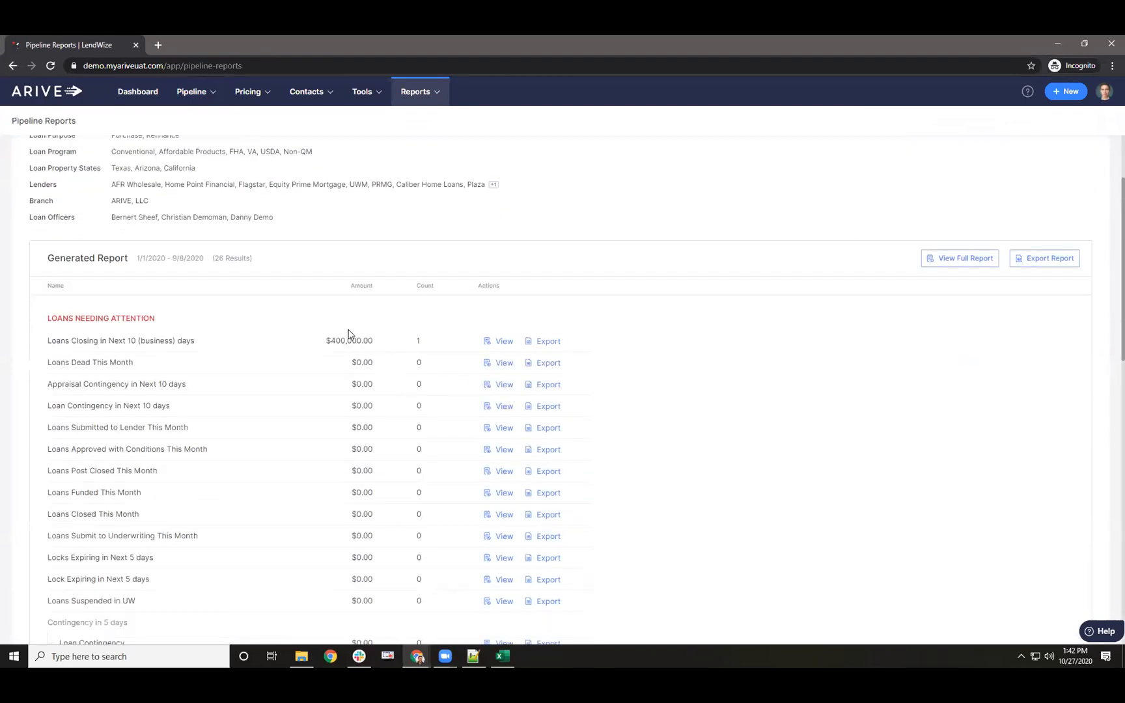
scroll(345, 331, down, 1)
scroll(340, 328, down, 1)
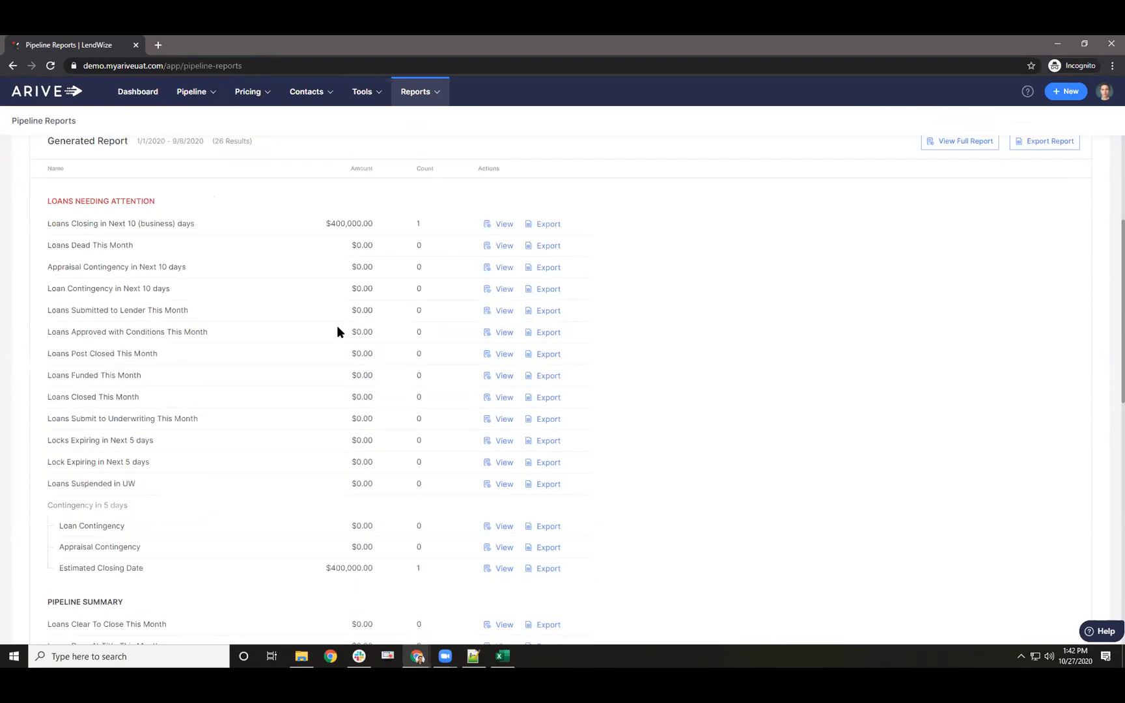
scroll(338, 333, down, 1)
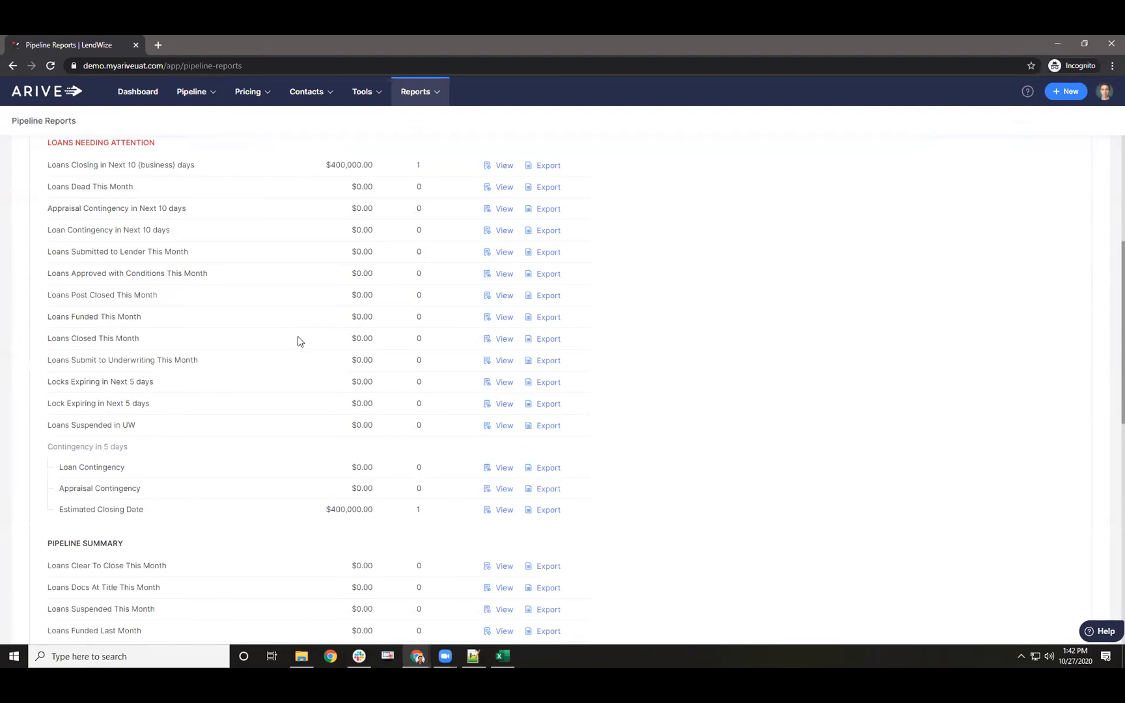
scroll(300, 339, up, 5)
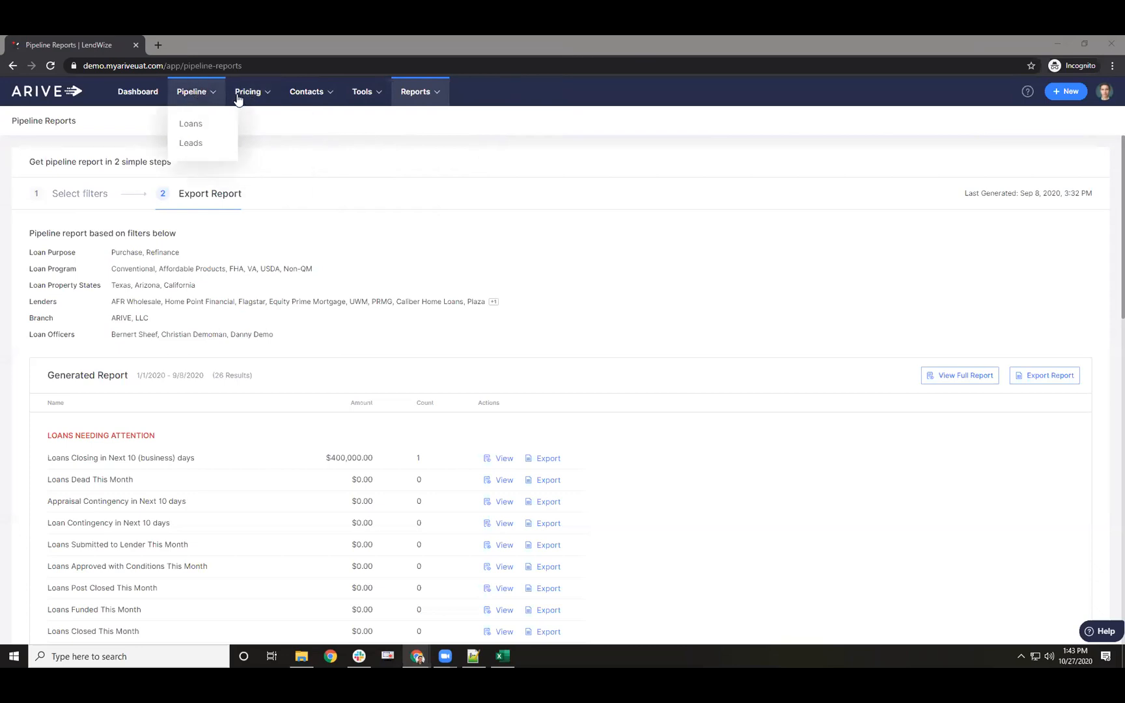
- Refocus the browser and go to Pricing > Rate Alerts
click(335, 149)
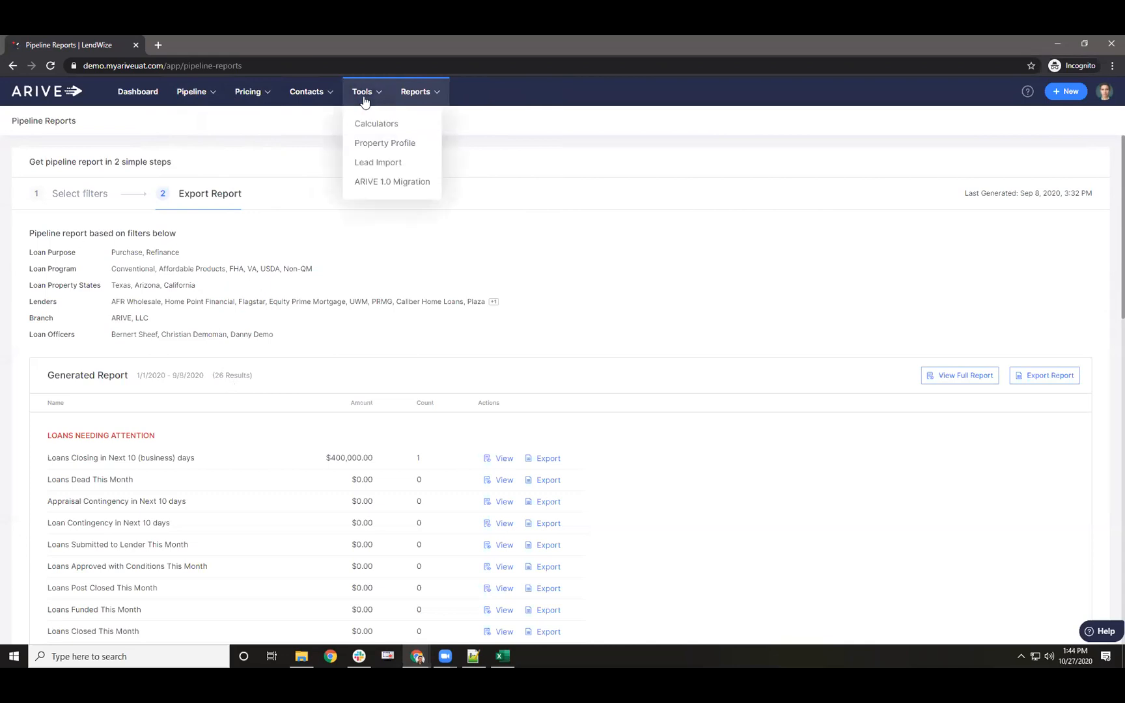
mouse_move(259, 105)
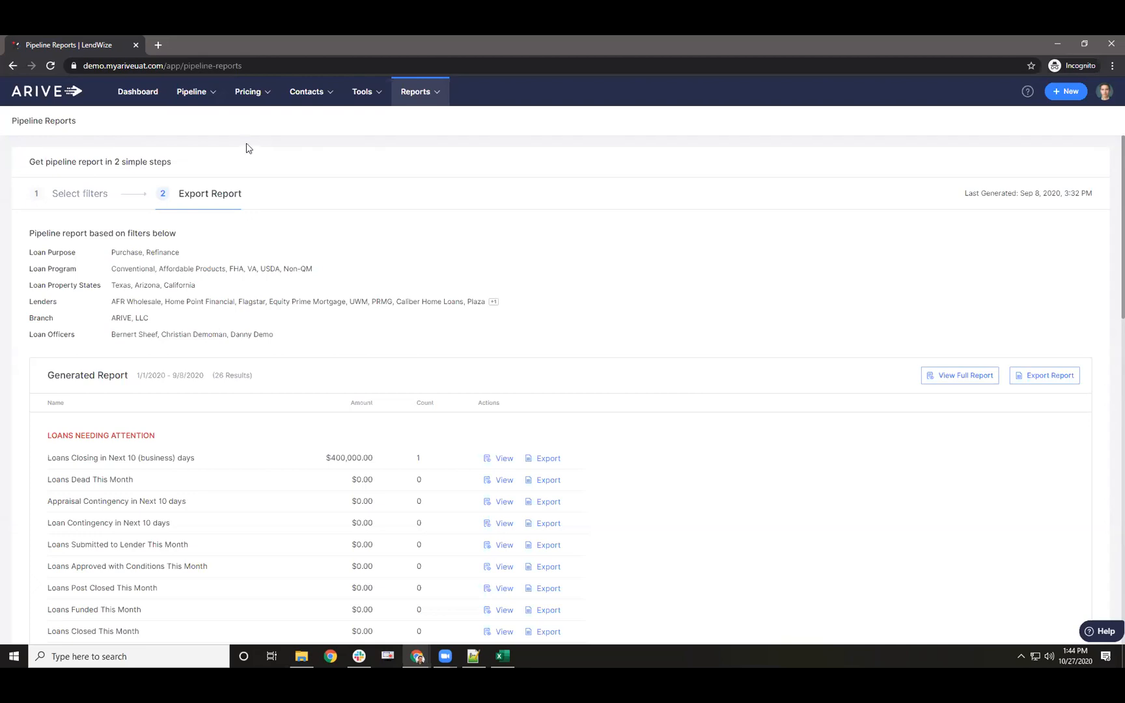
mouse_move(208, 93)
click(194, 149)
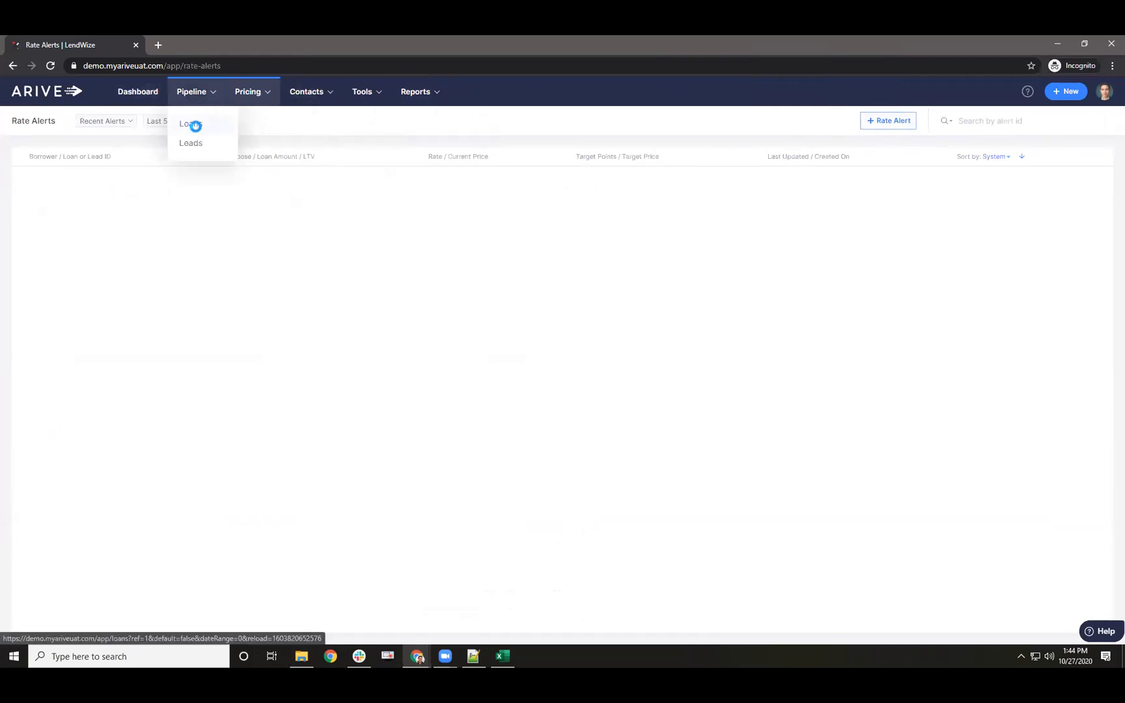
- Open the loans pipeline and search borrower names for 'homeow' after trying lender loan number
click(193, 123)
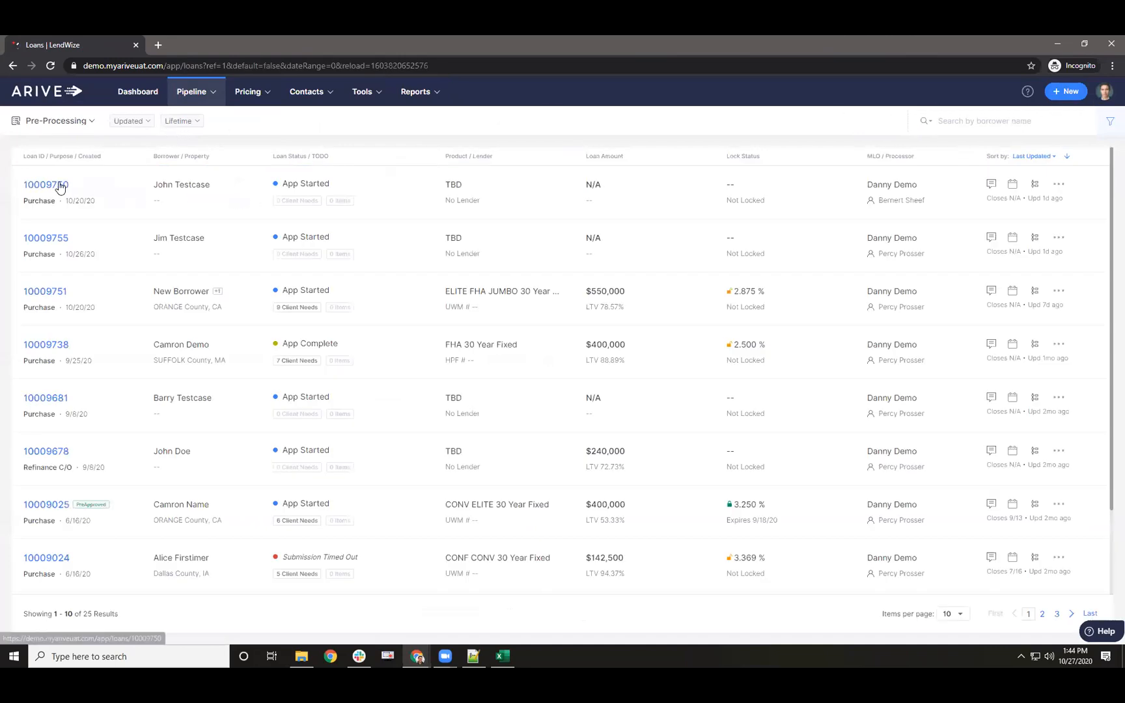
scroll(57, 263, down, 1)
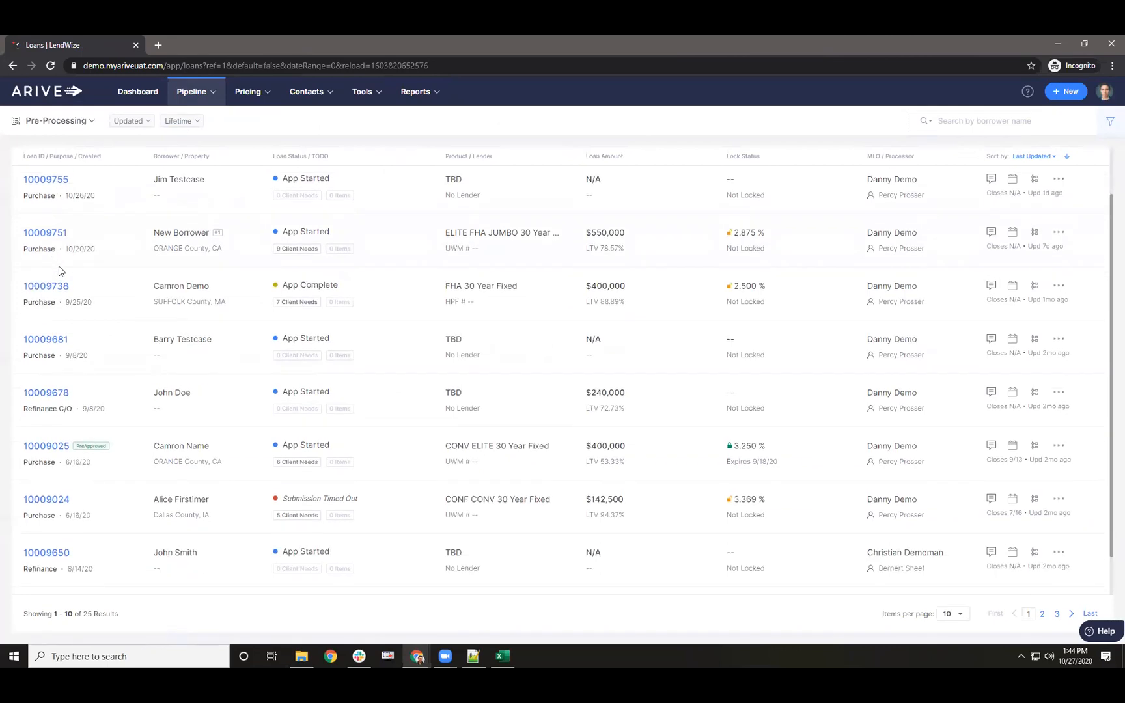
scroll(58, 271, up, 1)
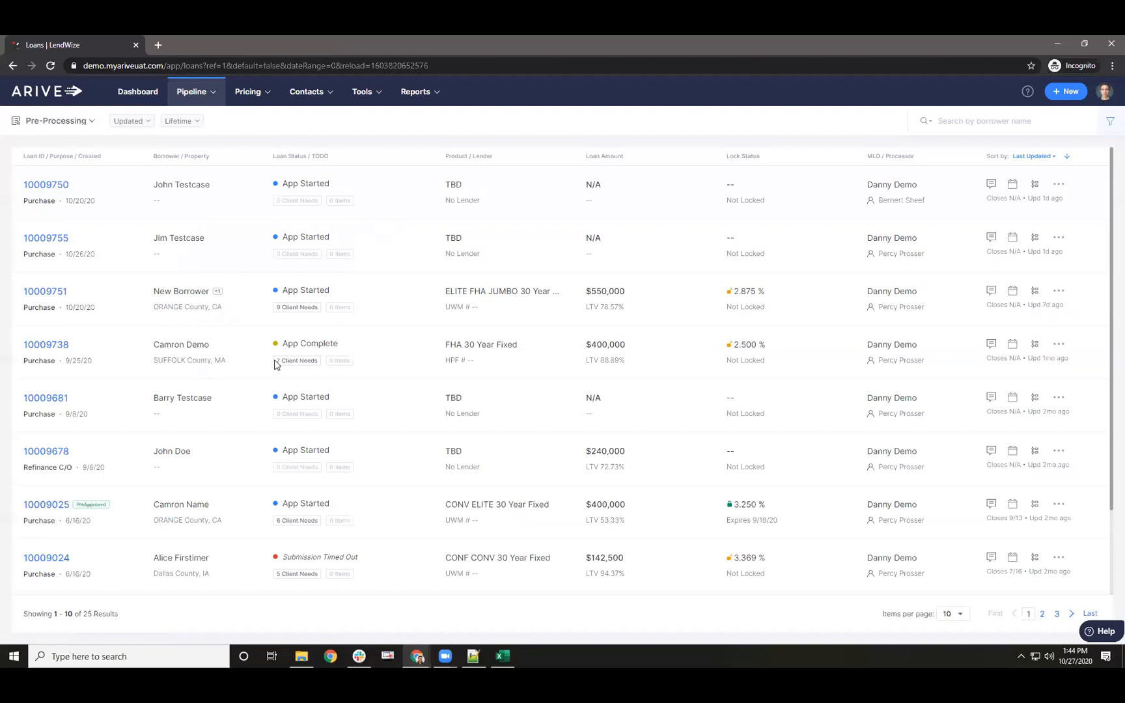
scroll(289, 340, down, 2)
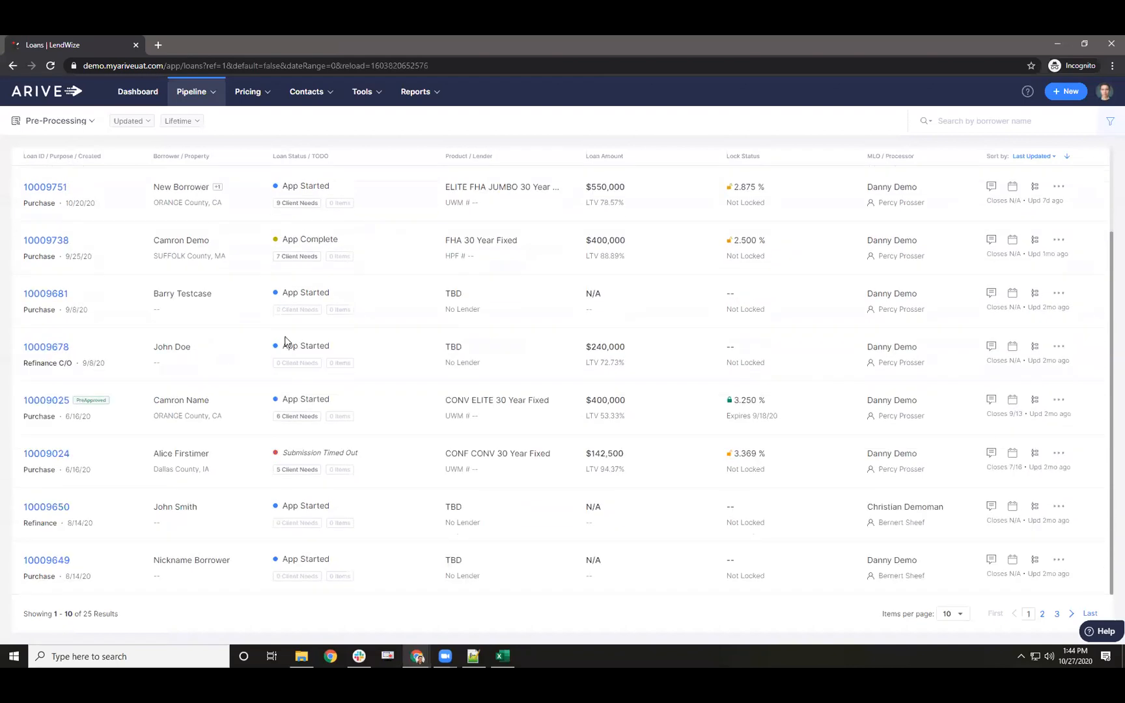
scroll(285, 341, up, 2)
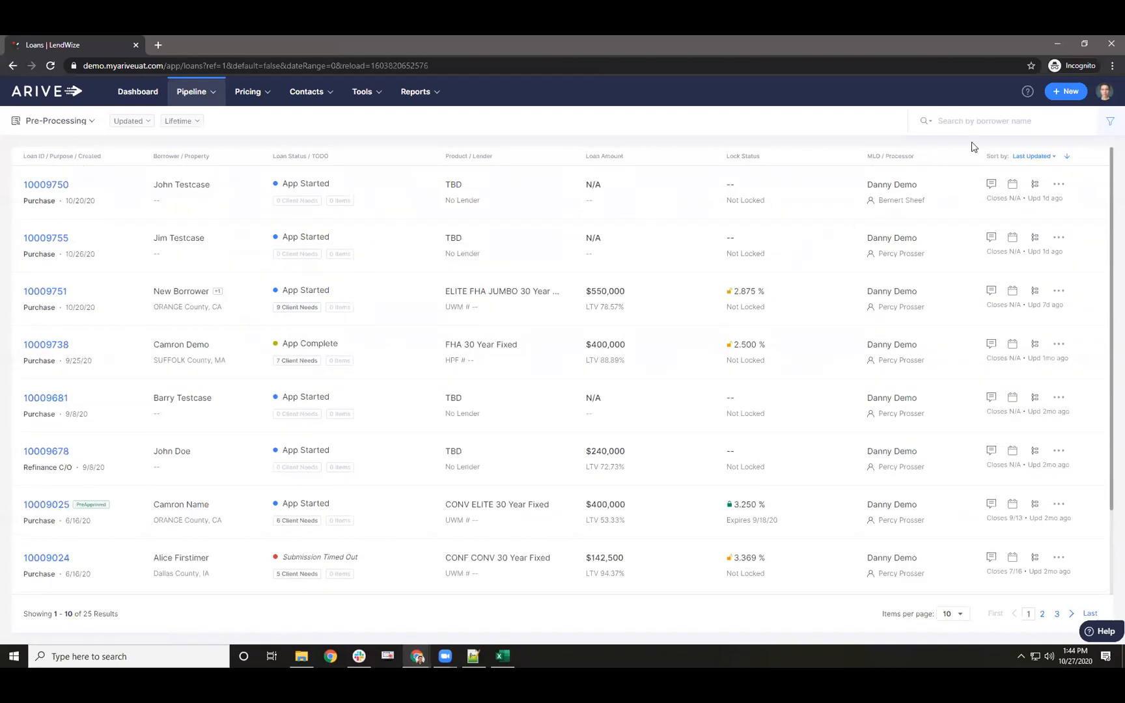
click(1008, 117)
click(927, 121)
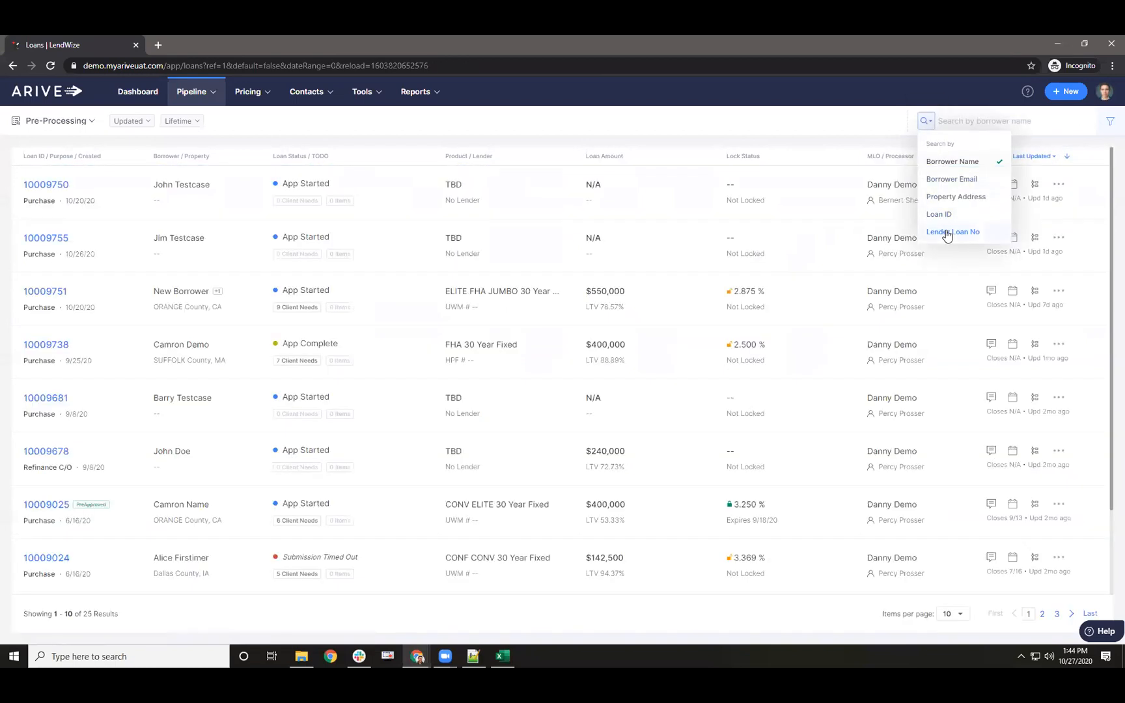
click(951, 231)
click(925, 121)
click(937, 180)
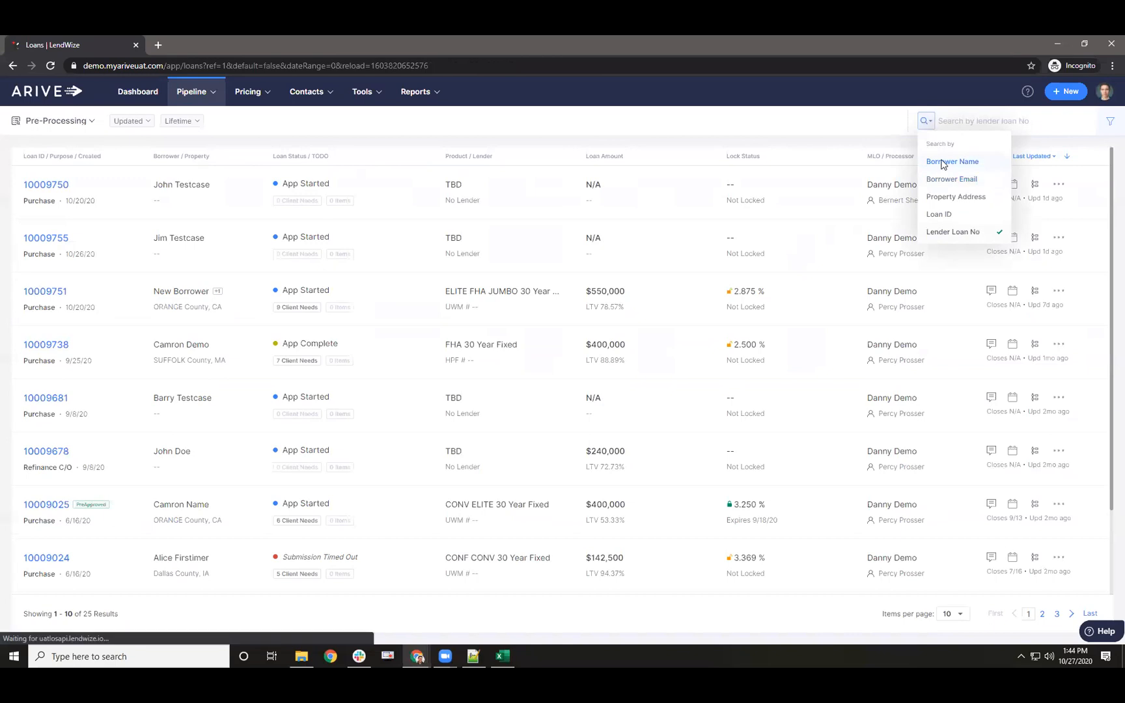
text(homeowner)
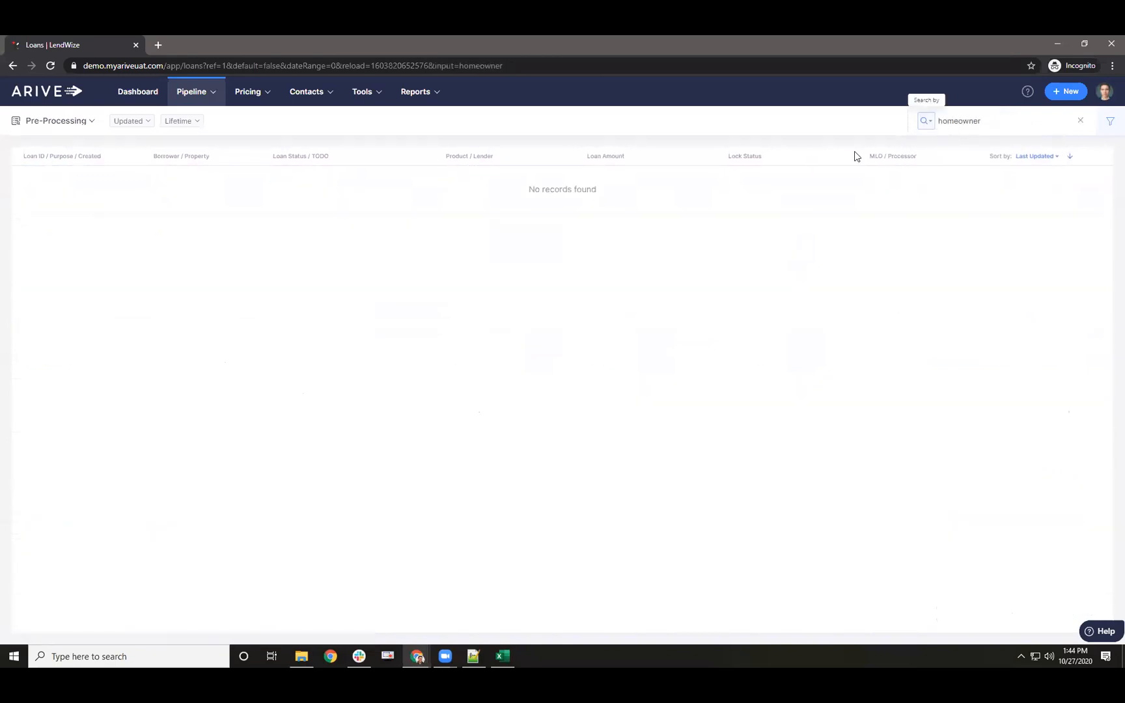
- Clear the homeowner search and reload the full loans list
click(1105, 122)
click(1107, 94)
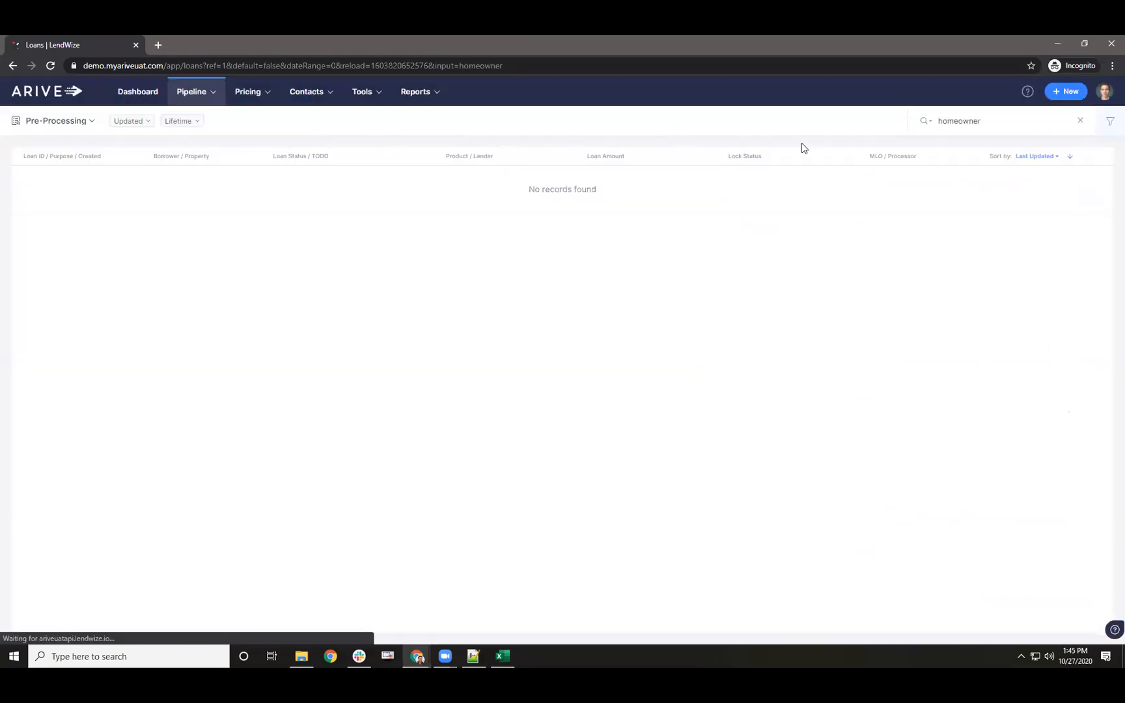
click(1080, 121)
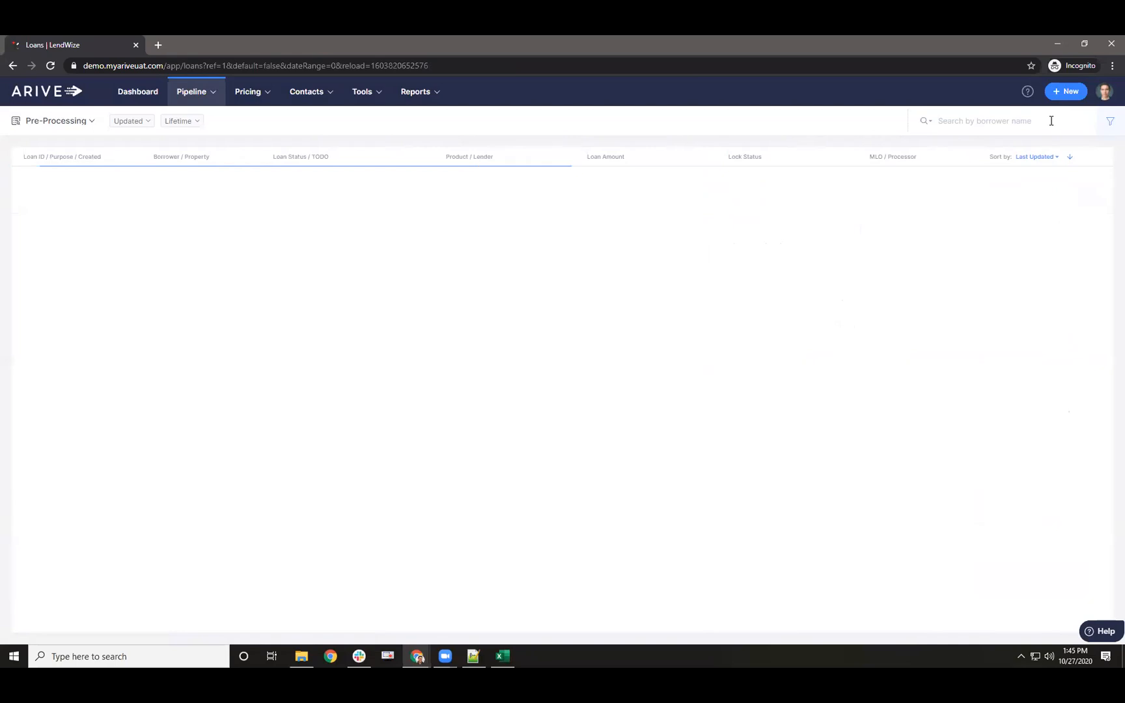
mouse_move(210, 98)
click(200, 124)
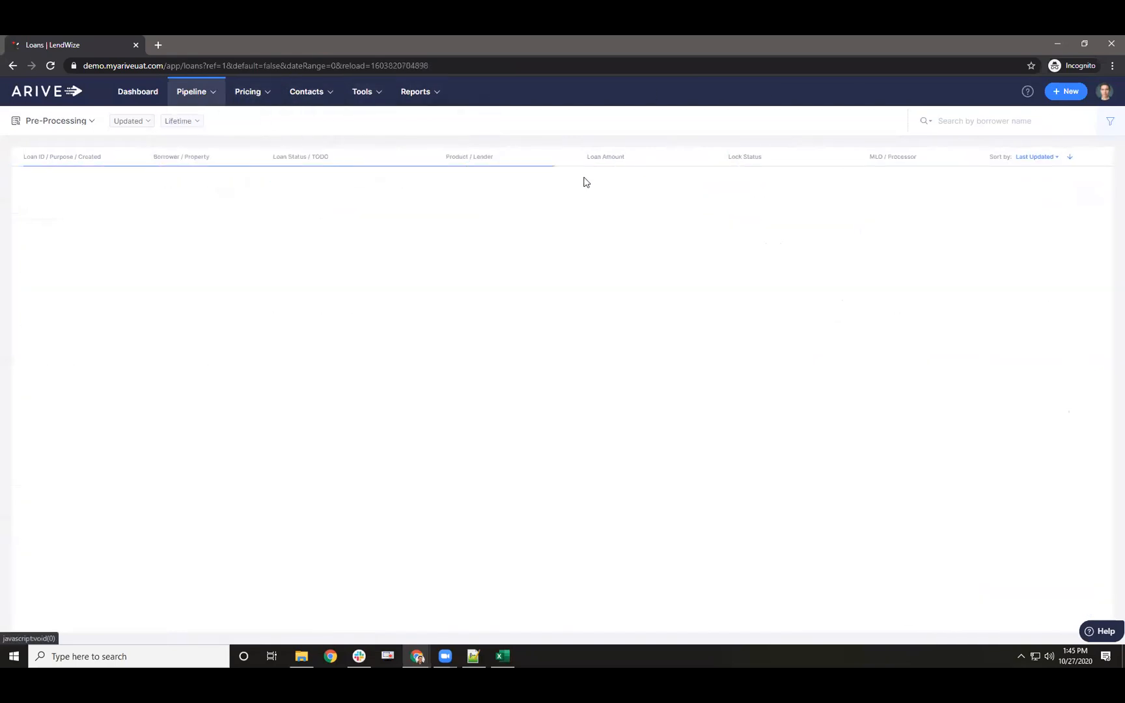
- Switch the pipeline view from Pre-Processing to My Loans, listing 31 loans
click(1006, 121)
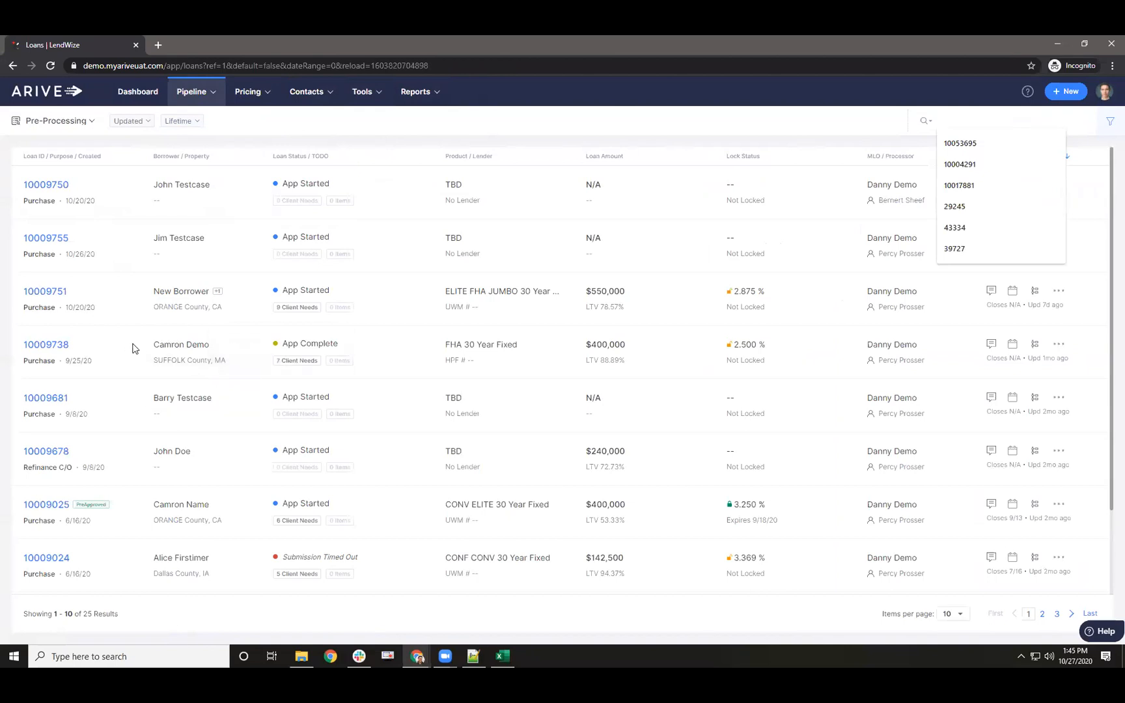
scroll(133, 349, down, 2)
scroll(163, 362, up, 2)
click(850, 147)
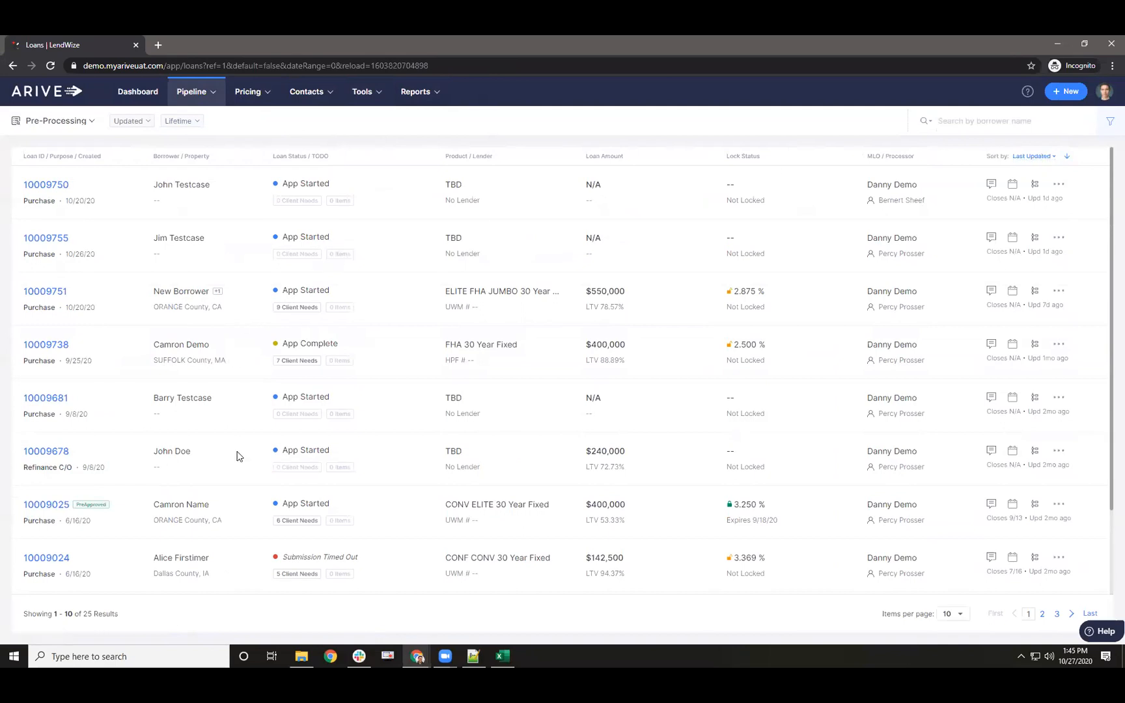
scroll(236, 452, down, 2)
scroll(194, 517, up, 2)
click(54, 130)
click(36, 214)
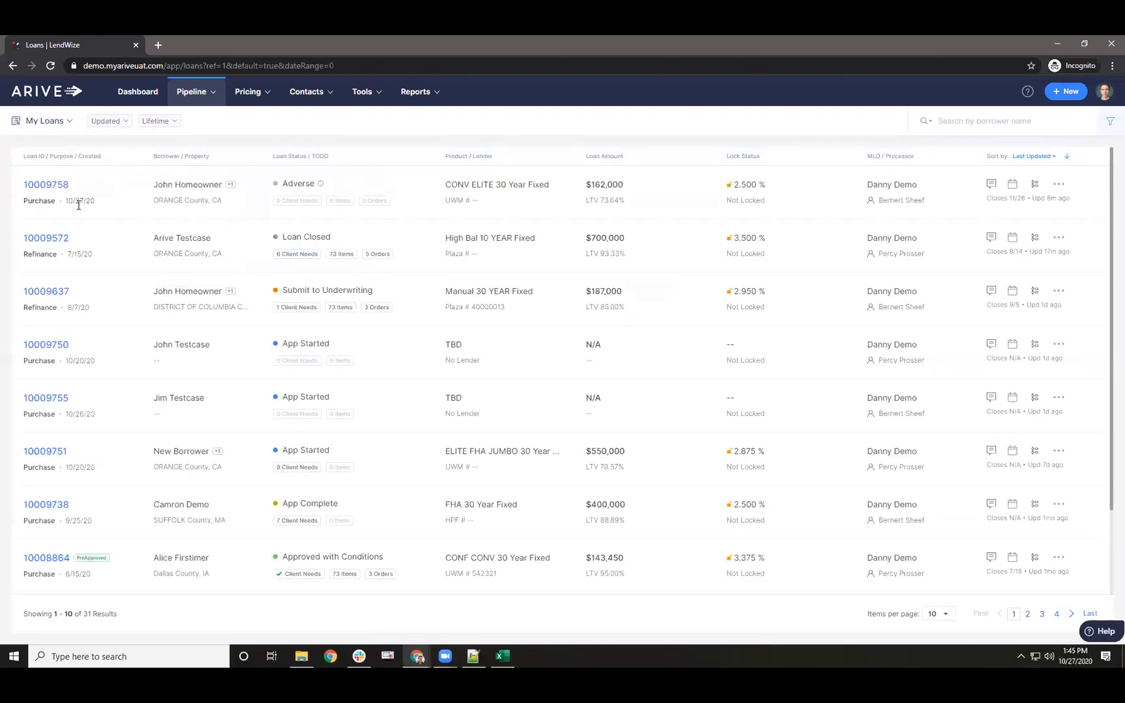
click(51, 240)
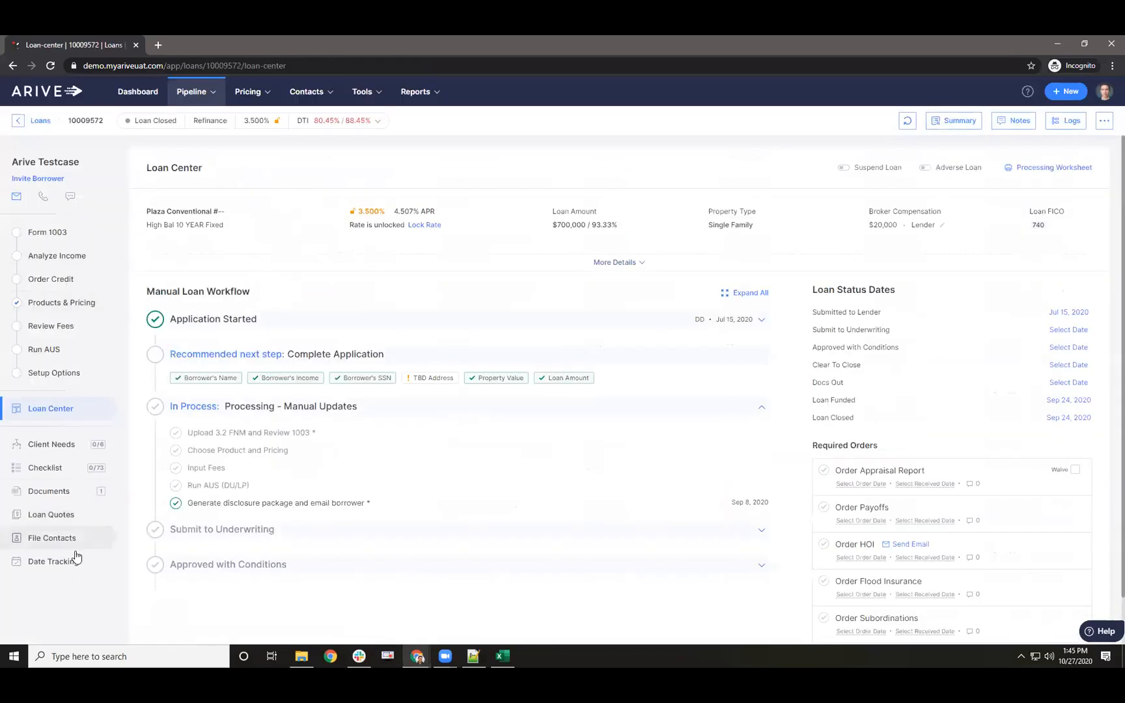
click(943, 226)
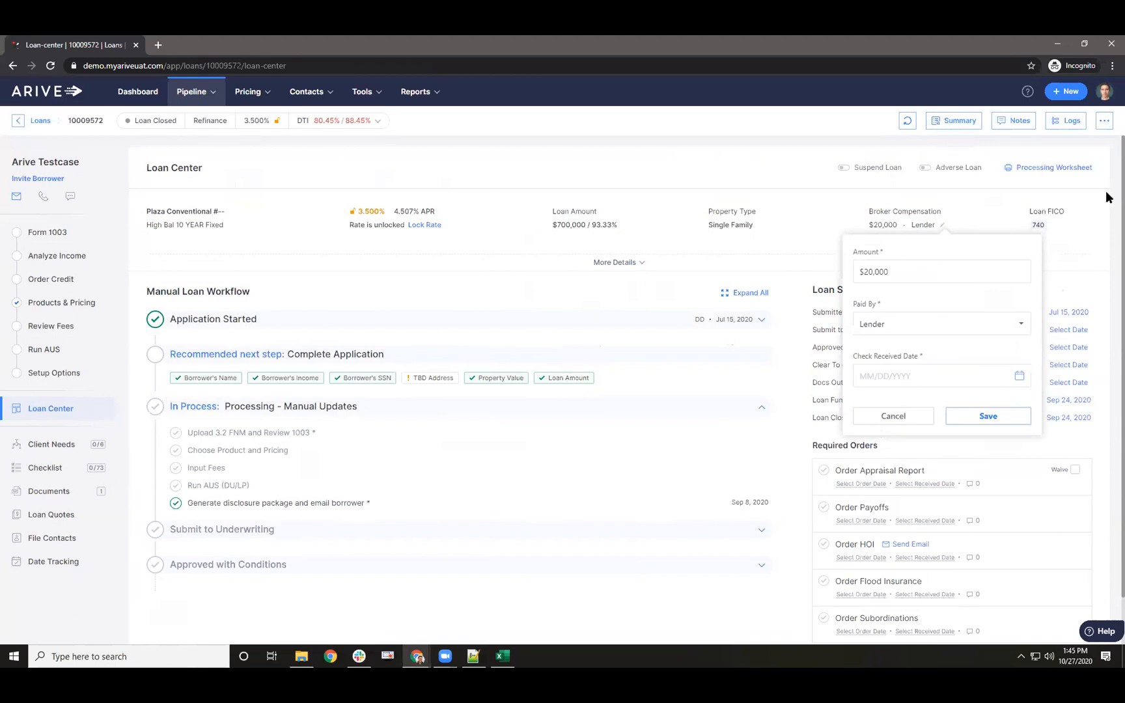
click(1105, 90)
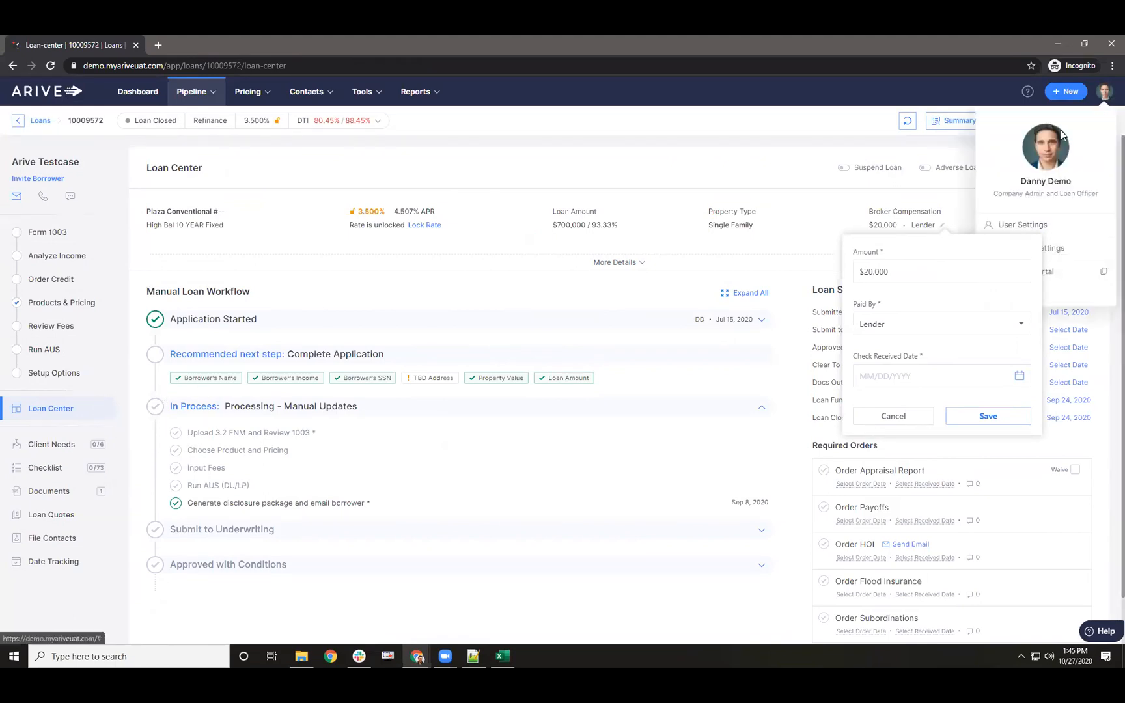
click(1058, 257)
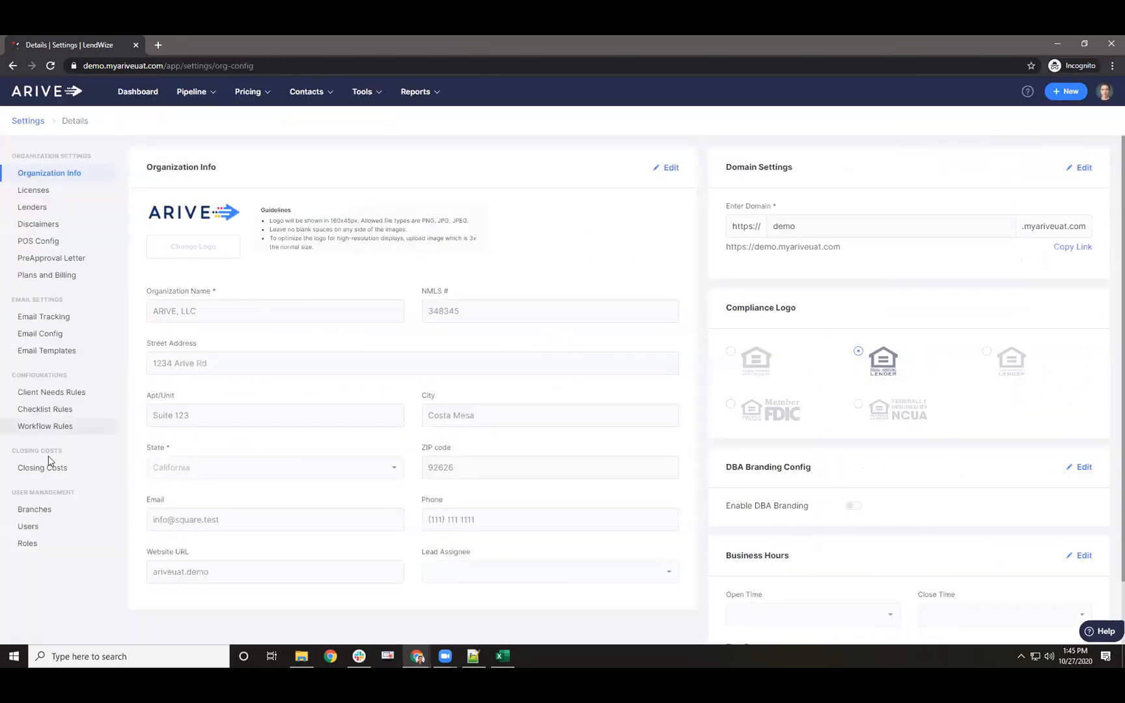
- Open Closing Costs settings, view the Credit Report Fee details, and close them unchanged
click(55, 469)
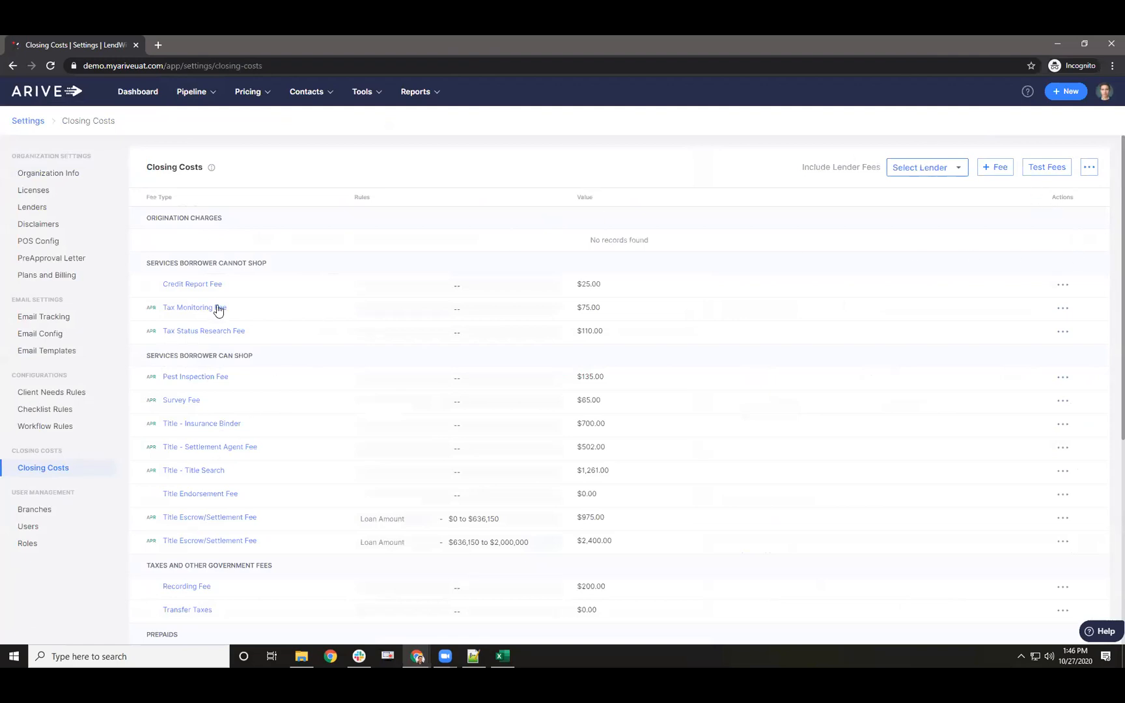
click(195, 287)
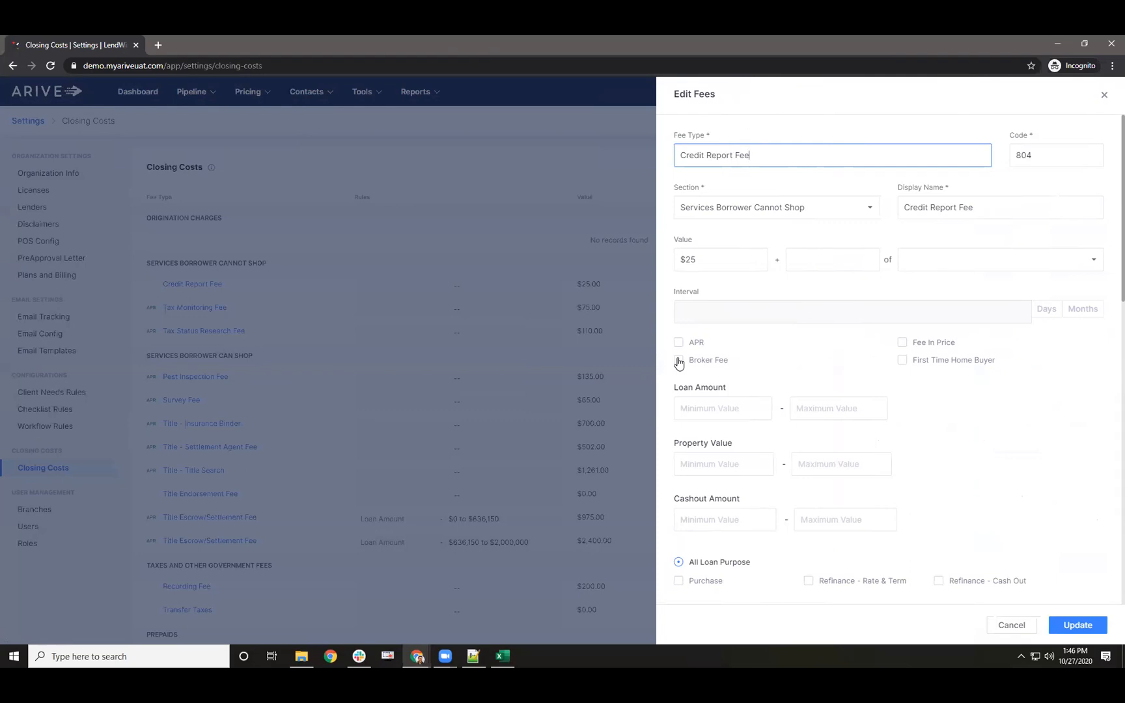
click(1104, 96)
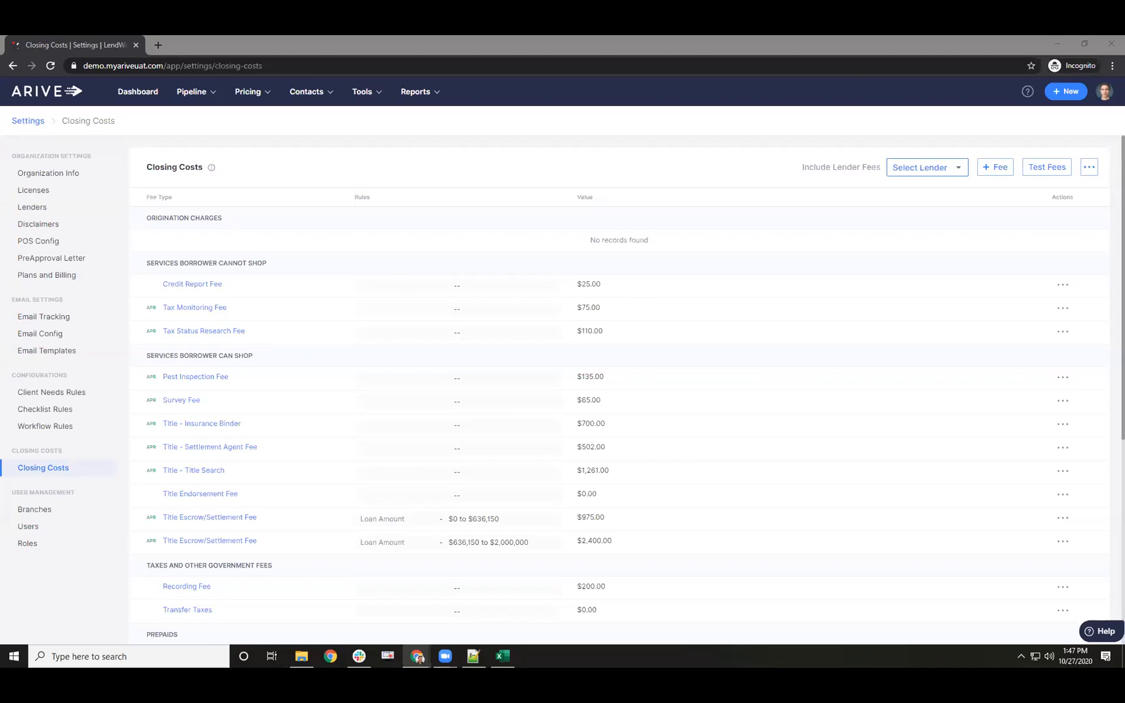
- In Company Settings > POS Config, switch off the Generate Client Needs toggle
click(1099, 97)
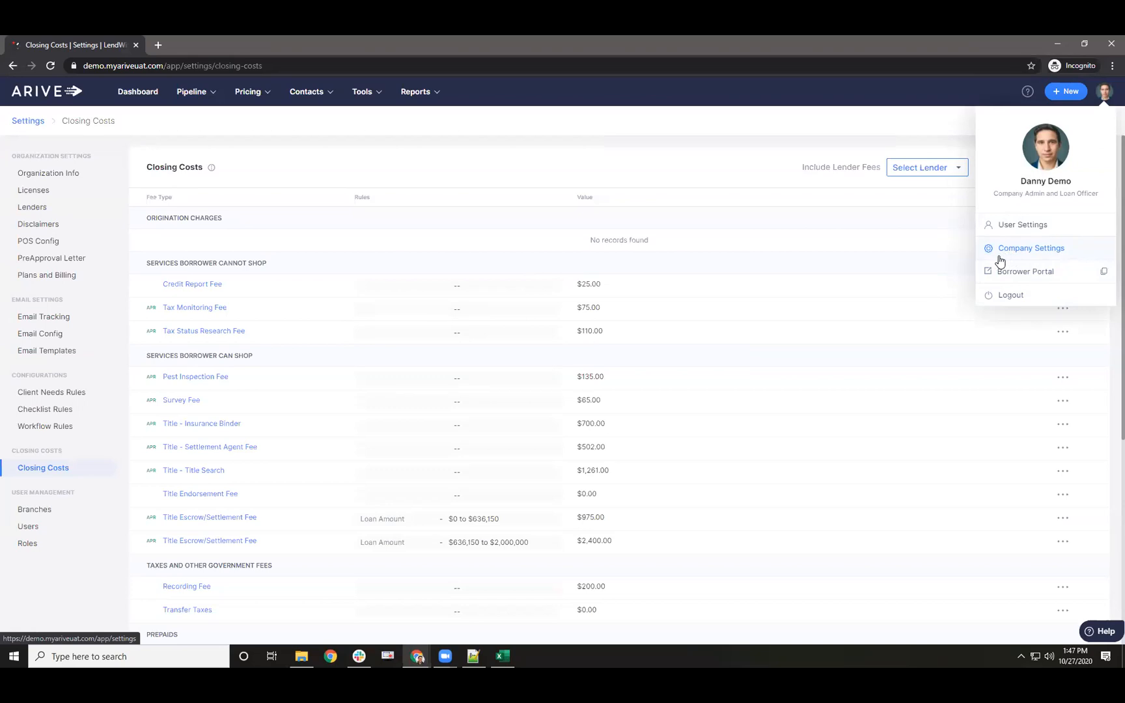
click(1000, 253)
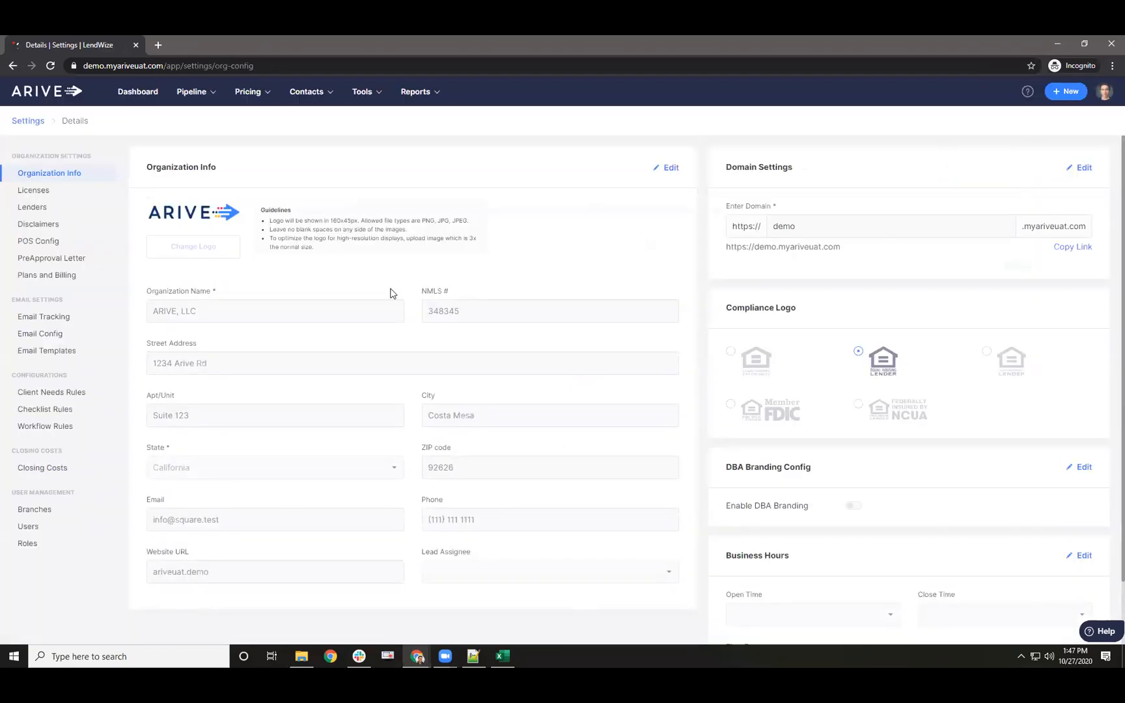
click(39, 247)
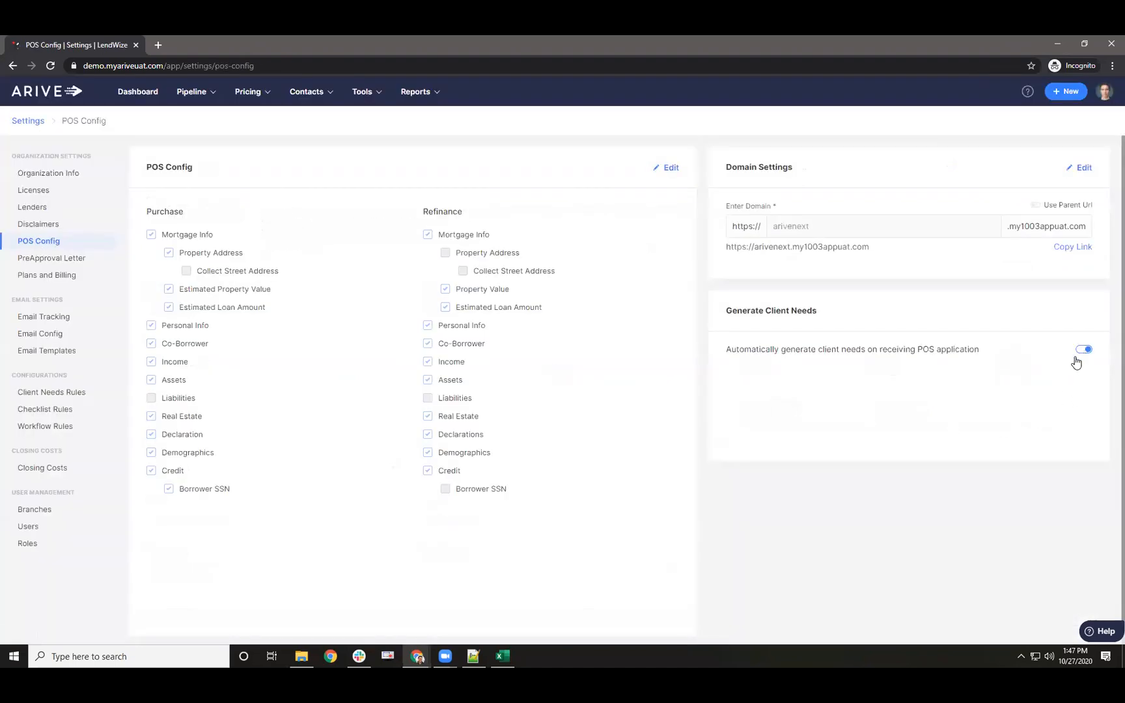
click(1082, 352)
- Open Client Needs Rules, start and discard a new rule, then log out of ARIVE
click(65, 409)
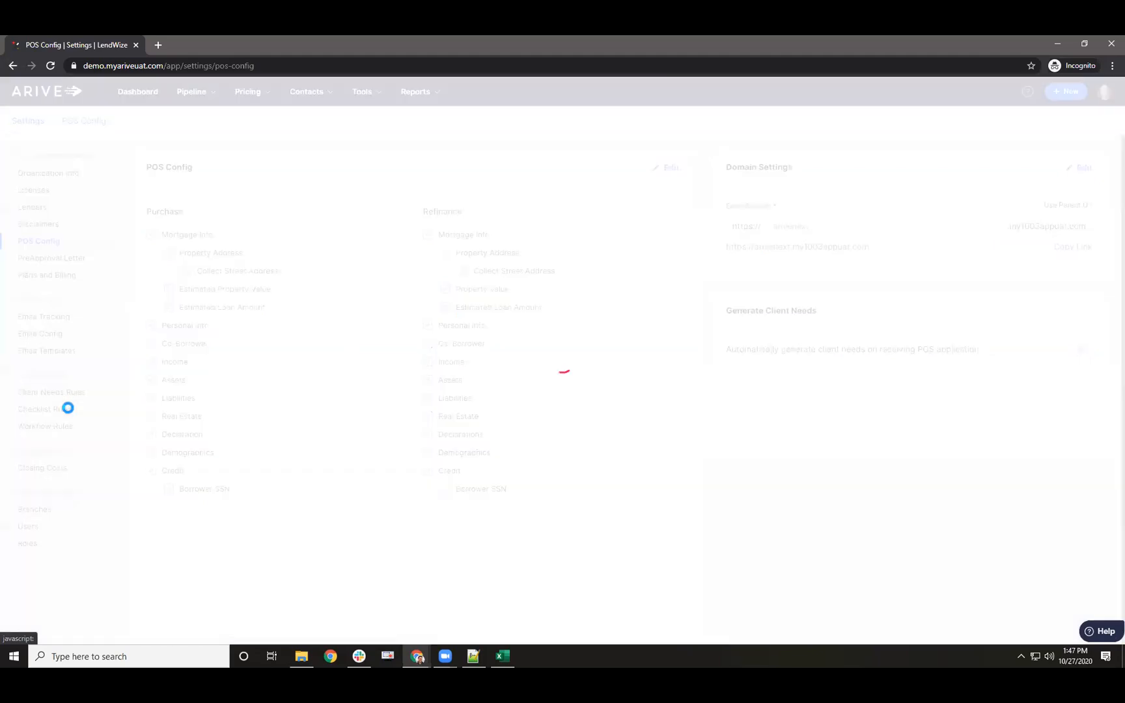
click(55, 393)
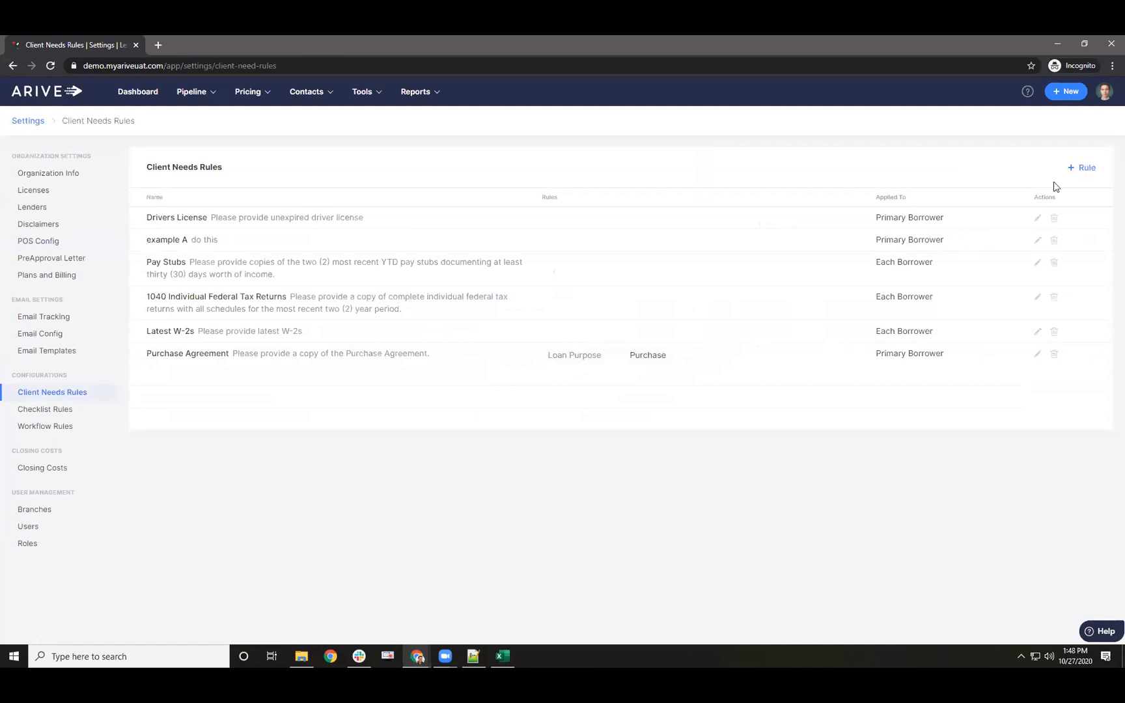
click(1076, 169)
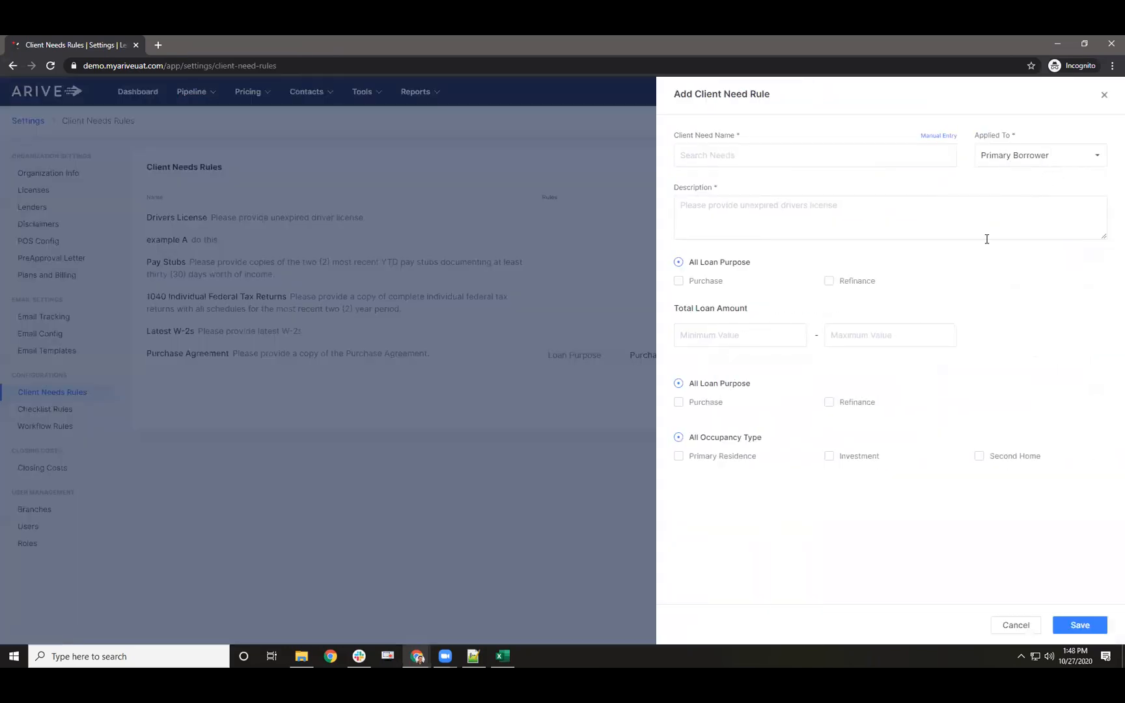
click(1104, 97)
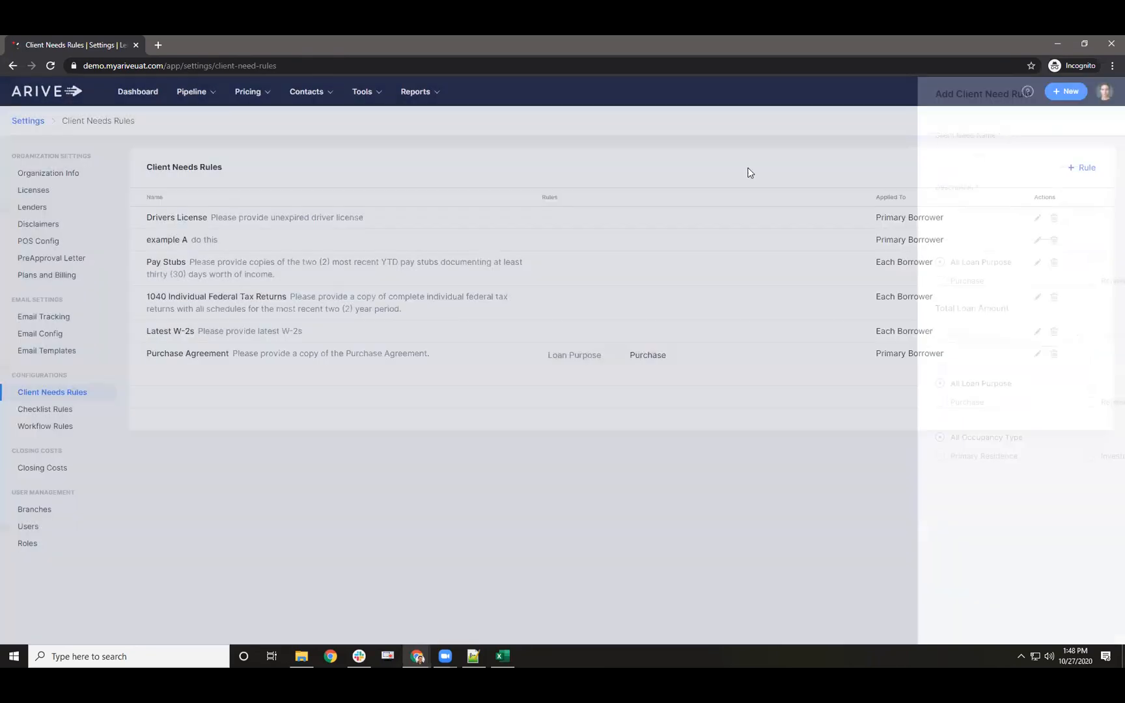
click(1105, 92)
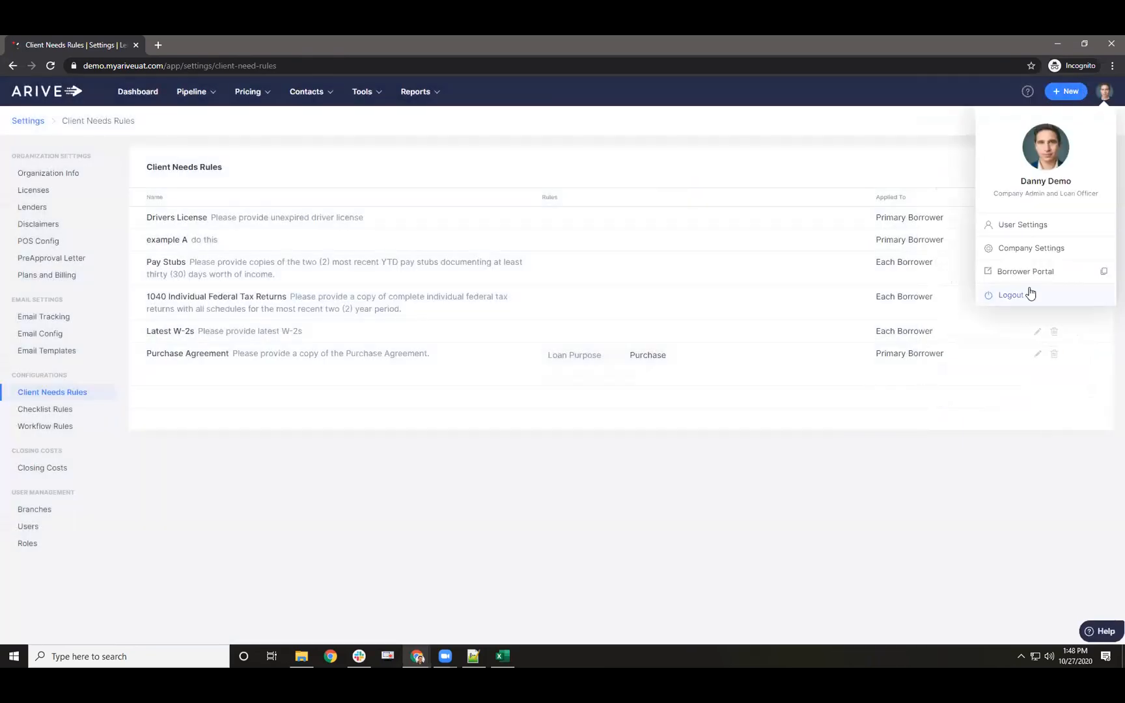
click(1031, 295)
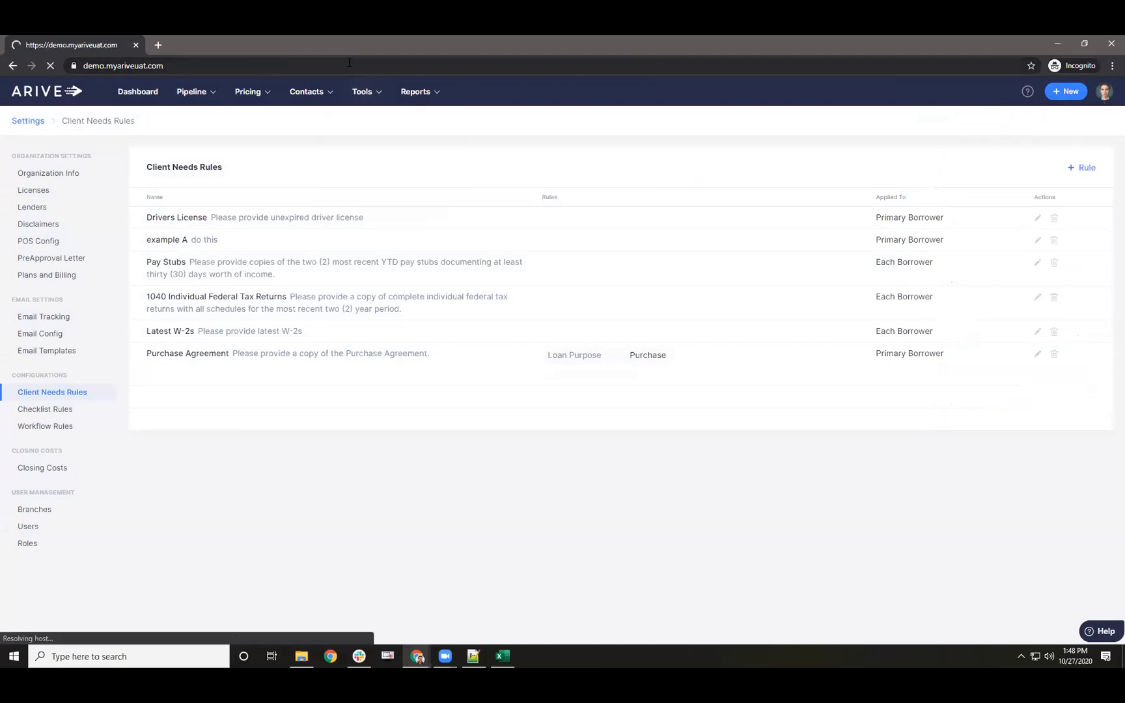
- Load the ARIVE test site and sign in with a saved login
click(350, 66)
text(ariv)
key(Return)
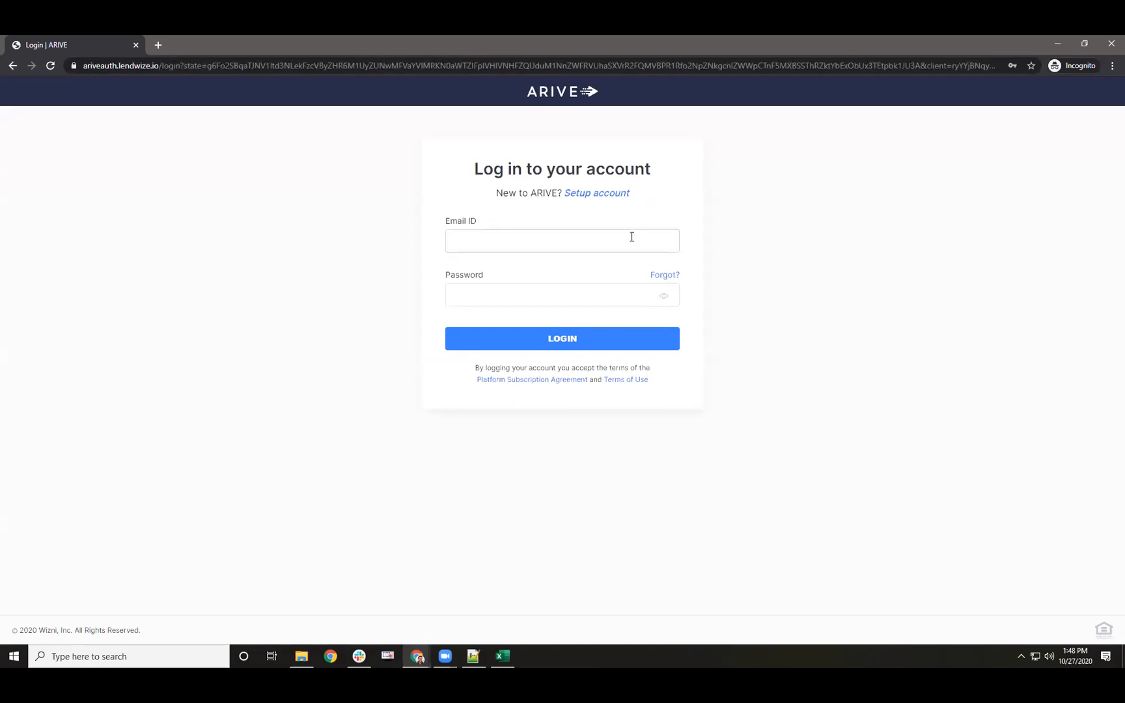
click(630, 236)
click(536, 303)
click(519, 346)
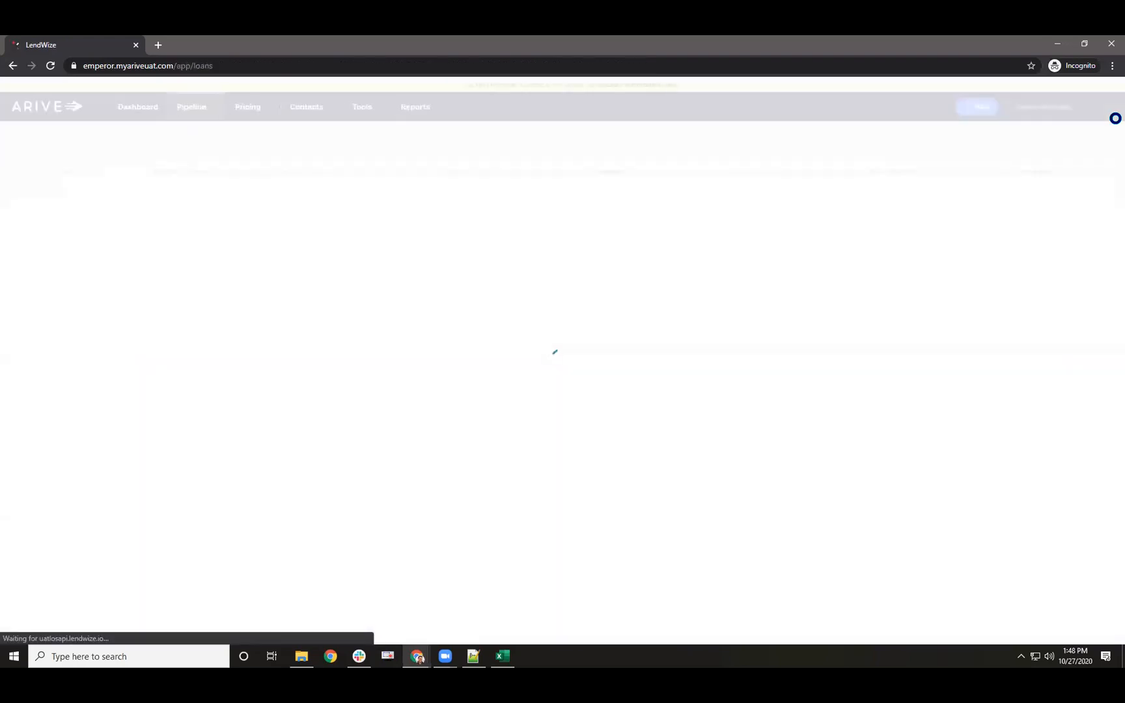
- Go to Company Settings and show the Client Needs Rules list
click(1104, 107)
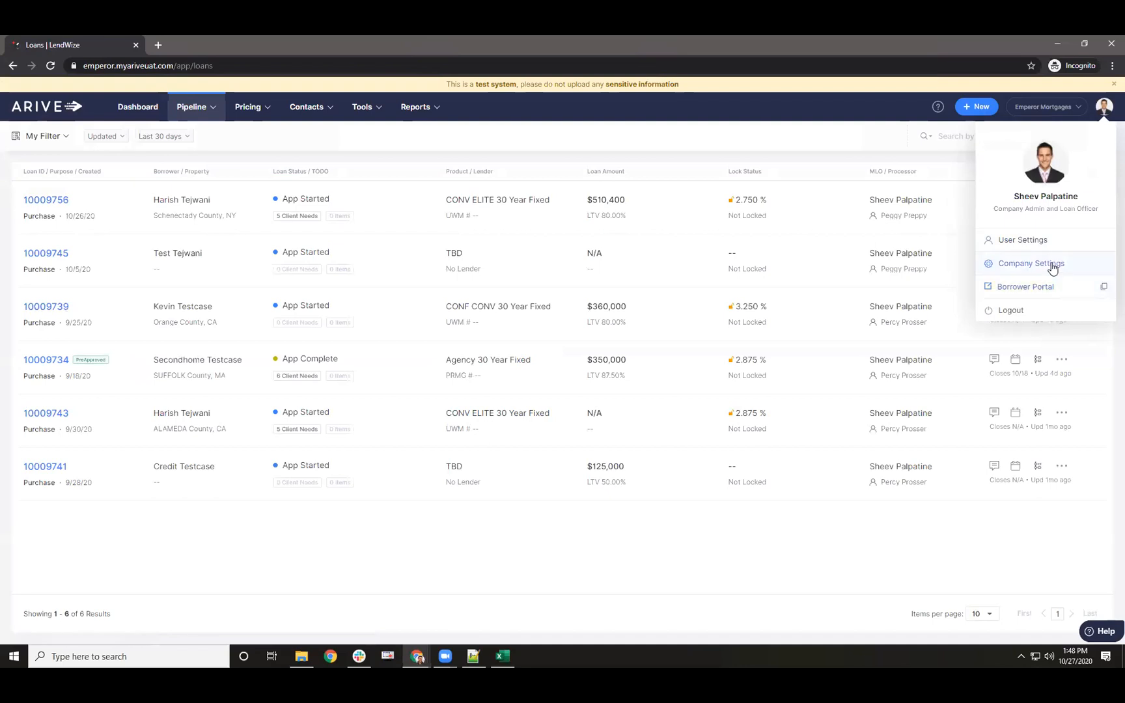
click(1050, 264)
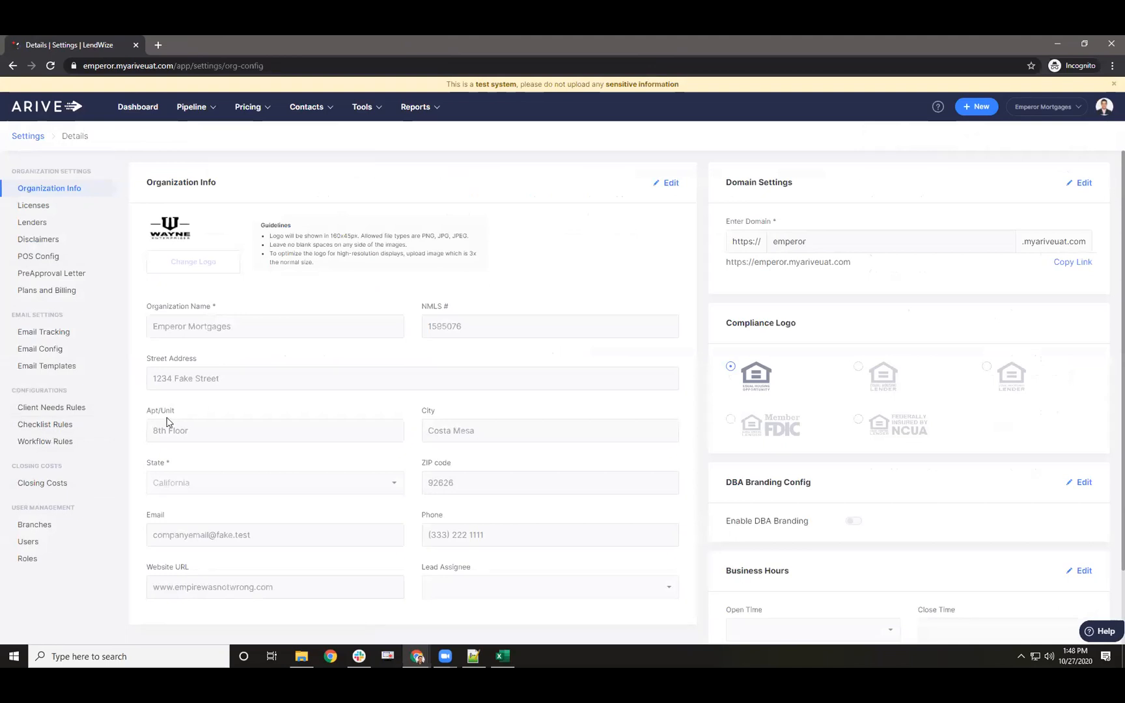
click(68, 407)
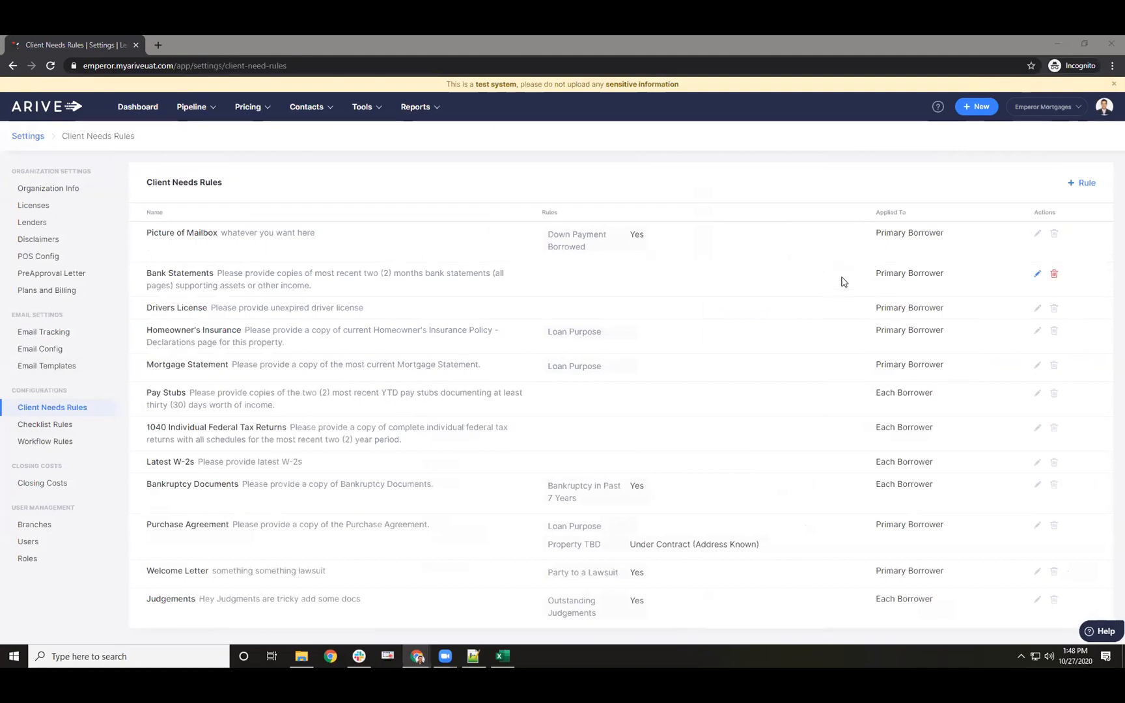
click(1083, 185)
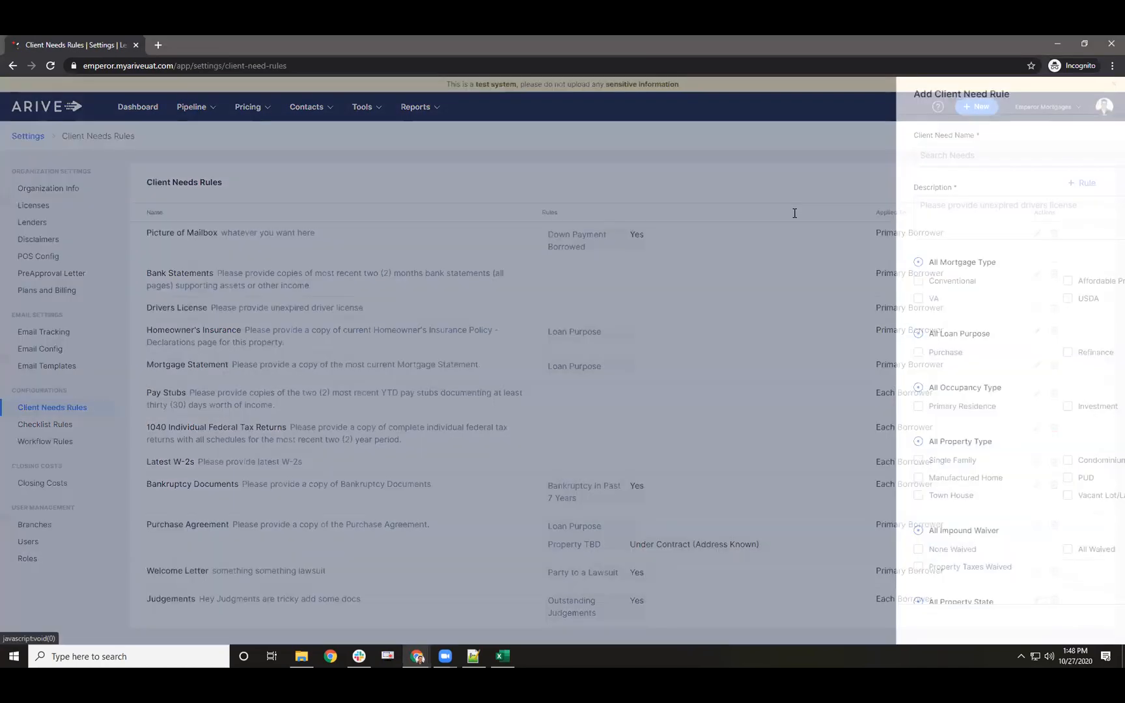
scroll(765, 292, down, 1)
scroll(728, 335, down, 3)
scroll(721, 298, down, 6)
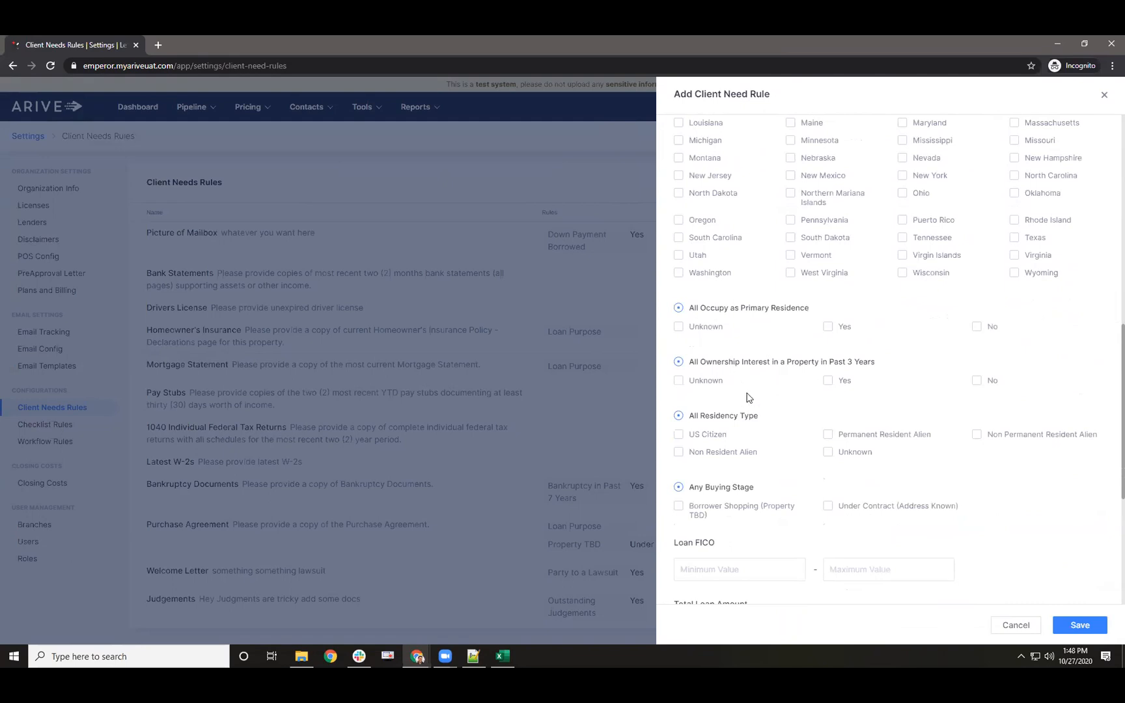
scroll(748, 397, down, 1)
scroll(723, 361, down, 2)
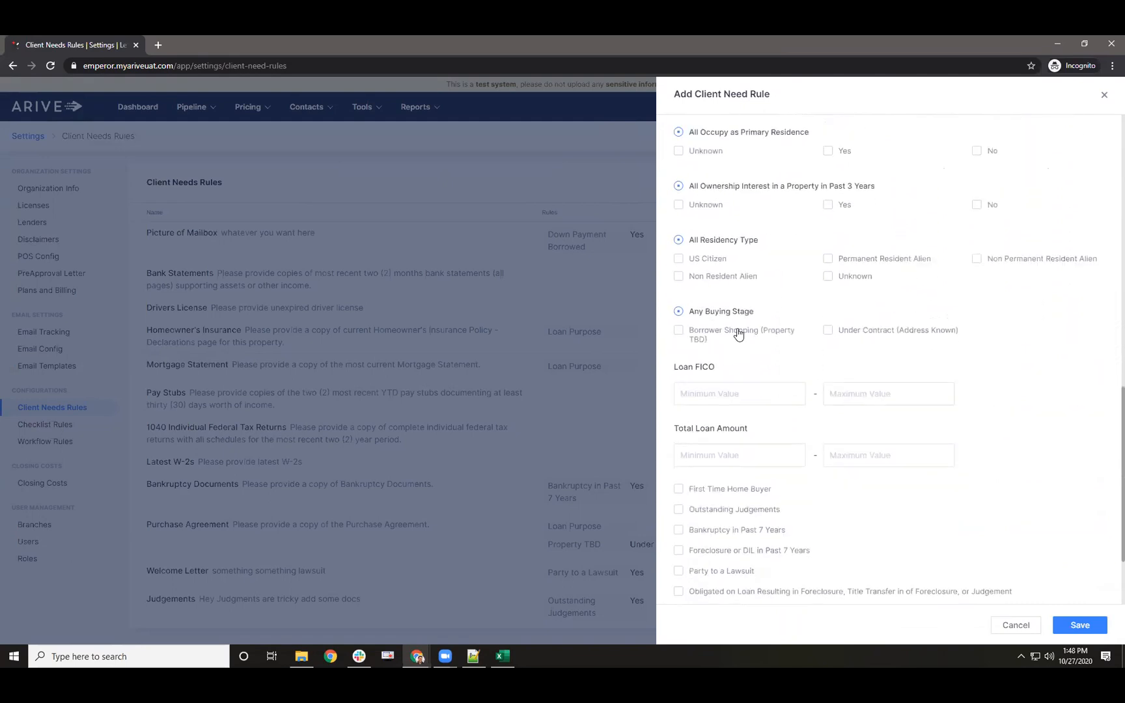
scroll(743, 384, down, 1)
scroll(739, 385, down, 1)
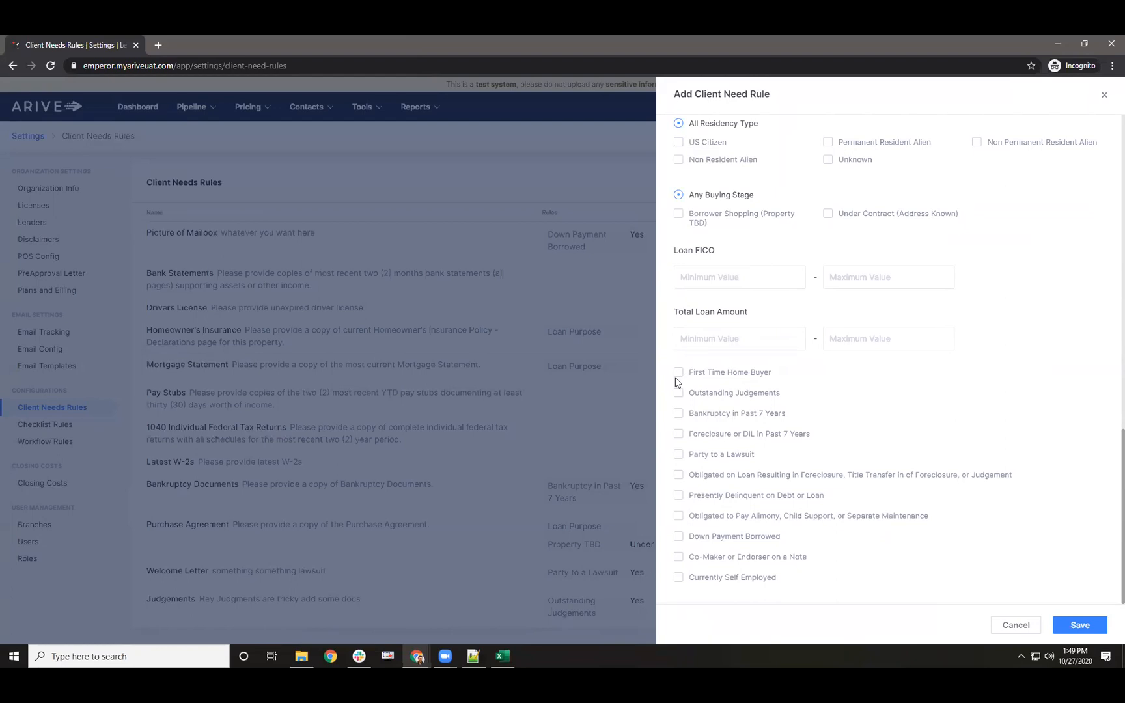
click(1103, 96)
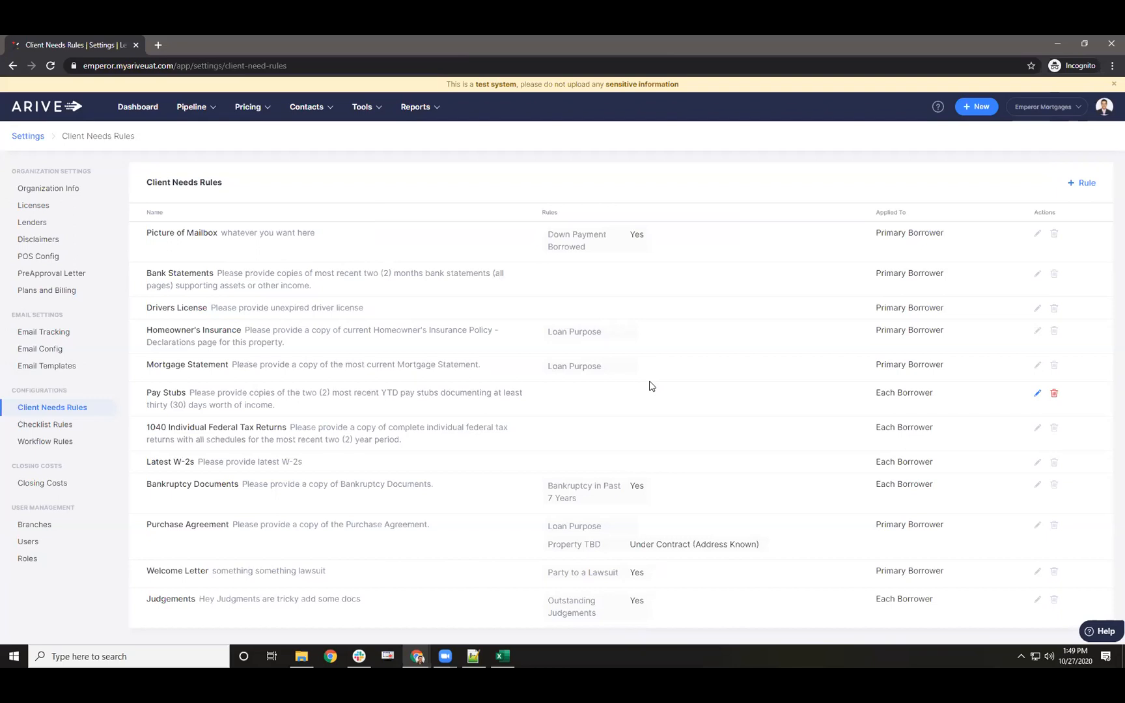
mouse_move(190, 107)
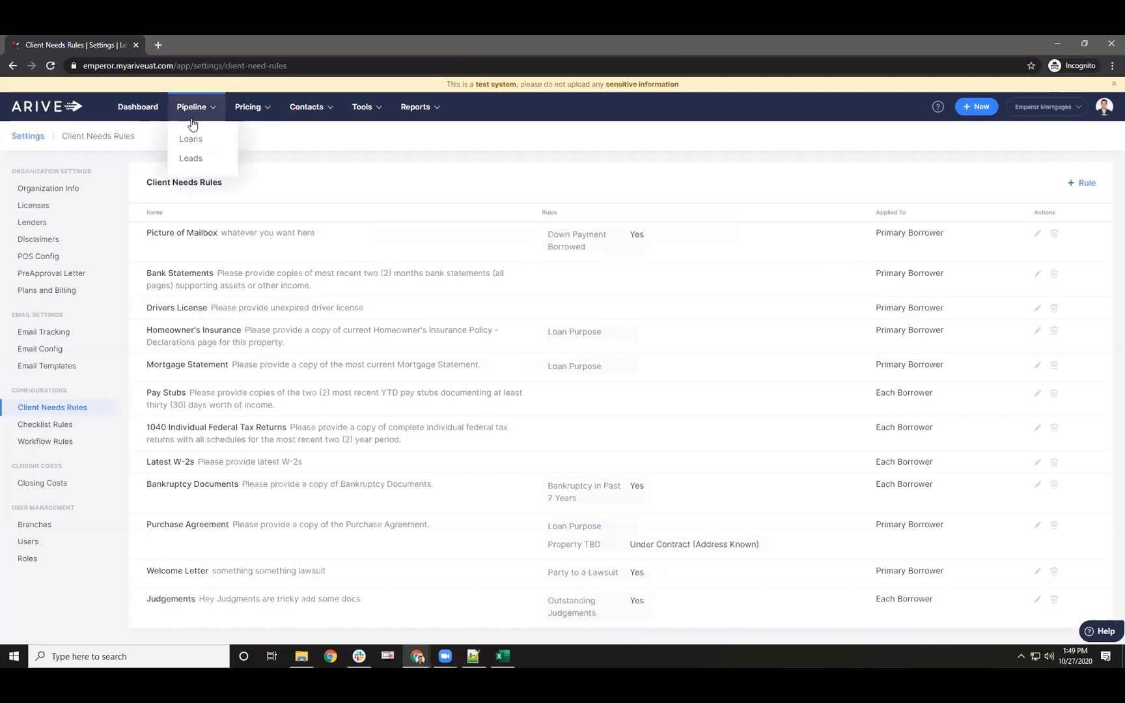
click(183, 138)
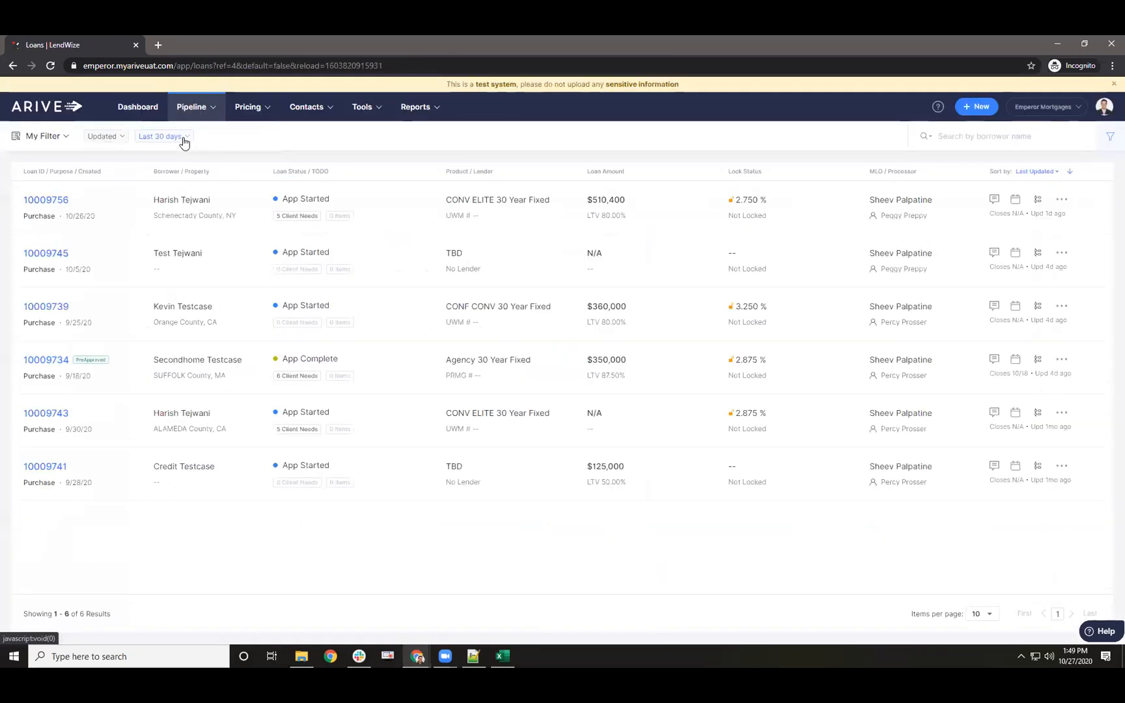
click(44, 199)
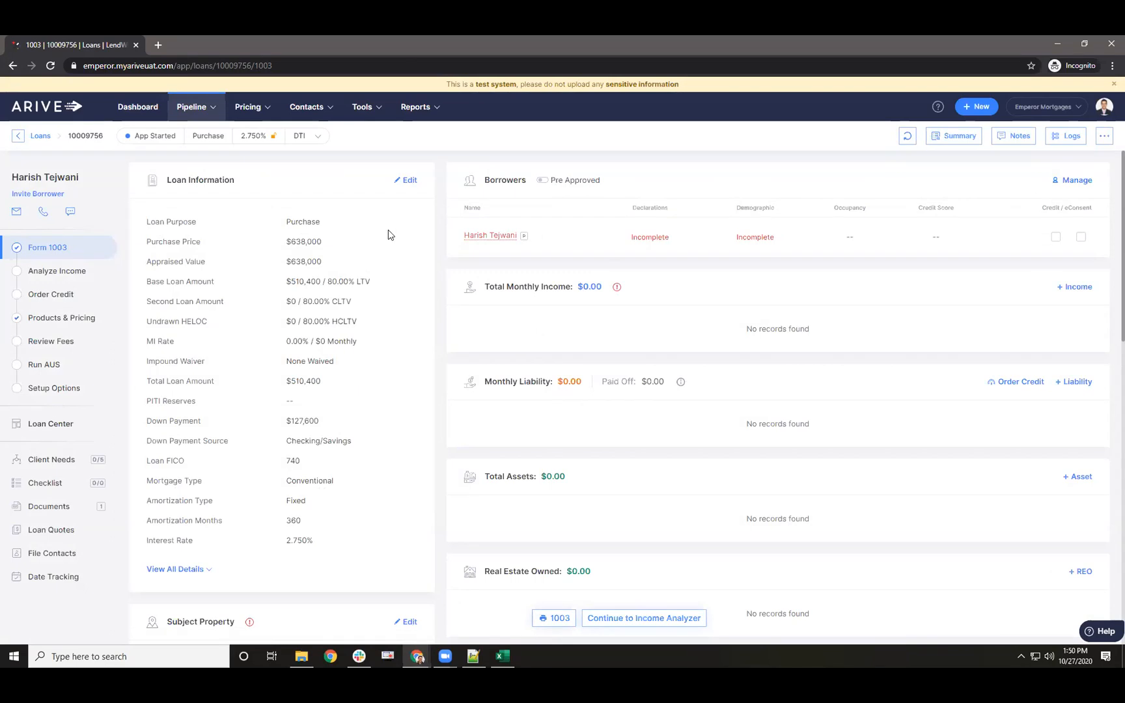
scroll(390, 234, down, 3)
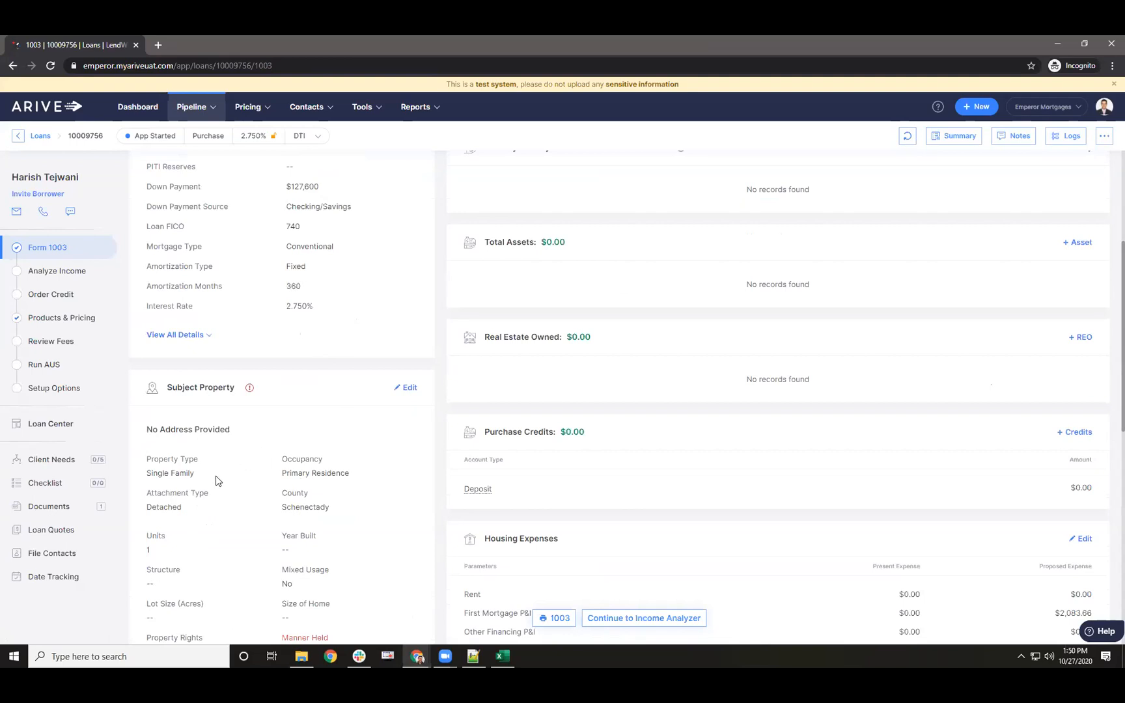
click(410, 388)
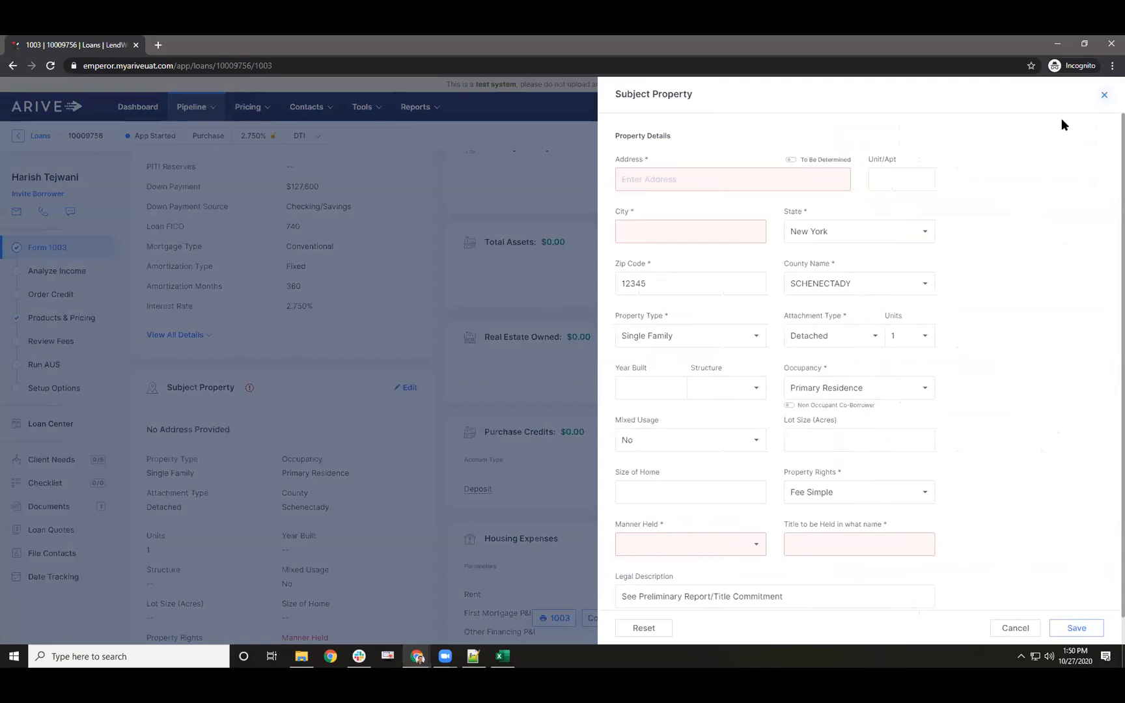
click(1104, 95)
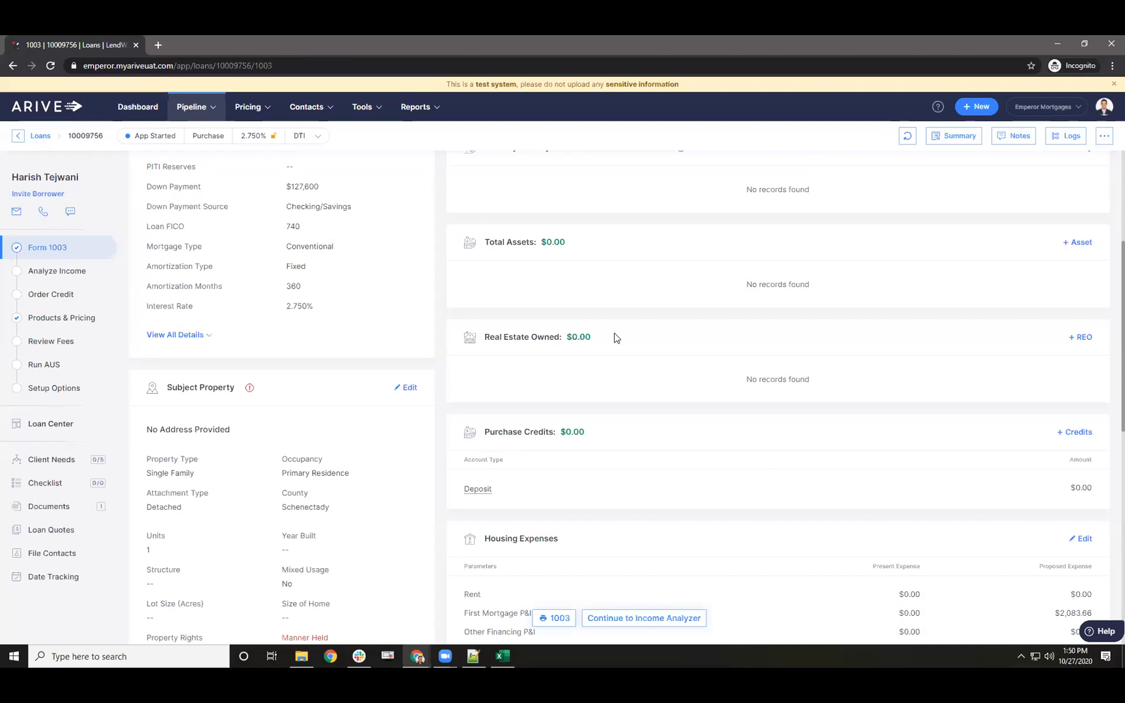
- Go to Company Settings and show the Client Needs Rules list
click(1103, 112)
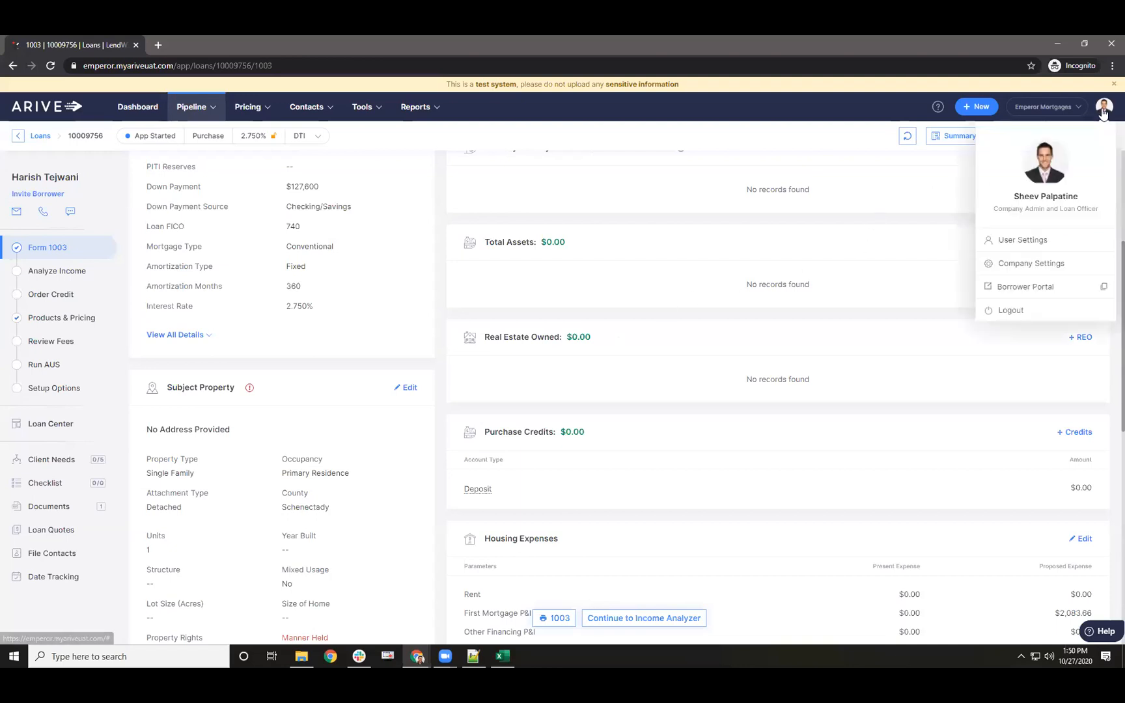
click(1028, 264)
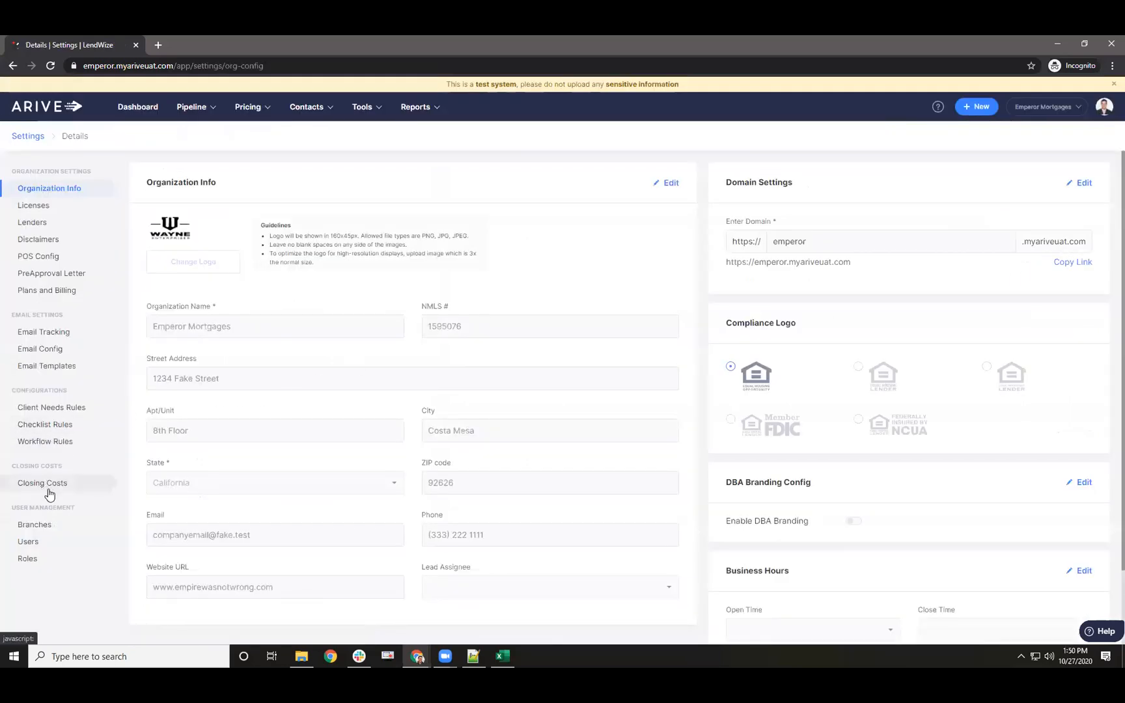
click(46, 408)
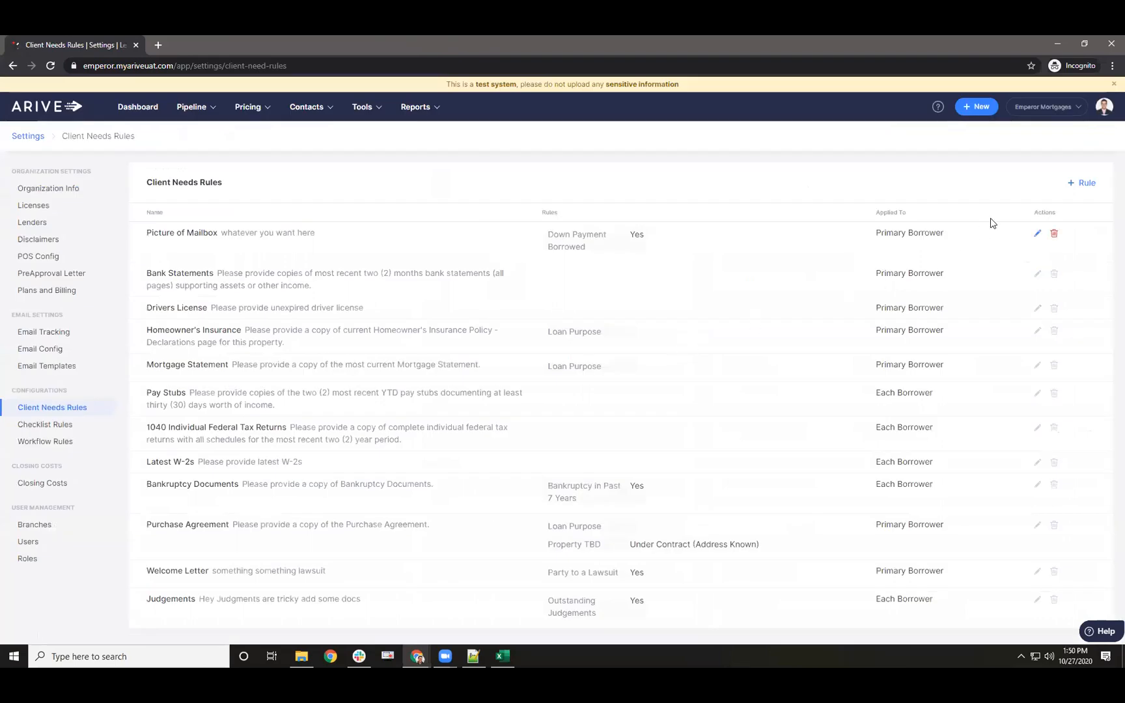
- Try a new rule limited to the Borrower Shopping stage, then discard it
click(1081, 183)
scroll(775, 334, down, 4)
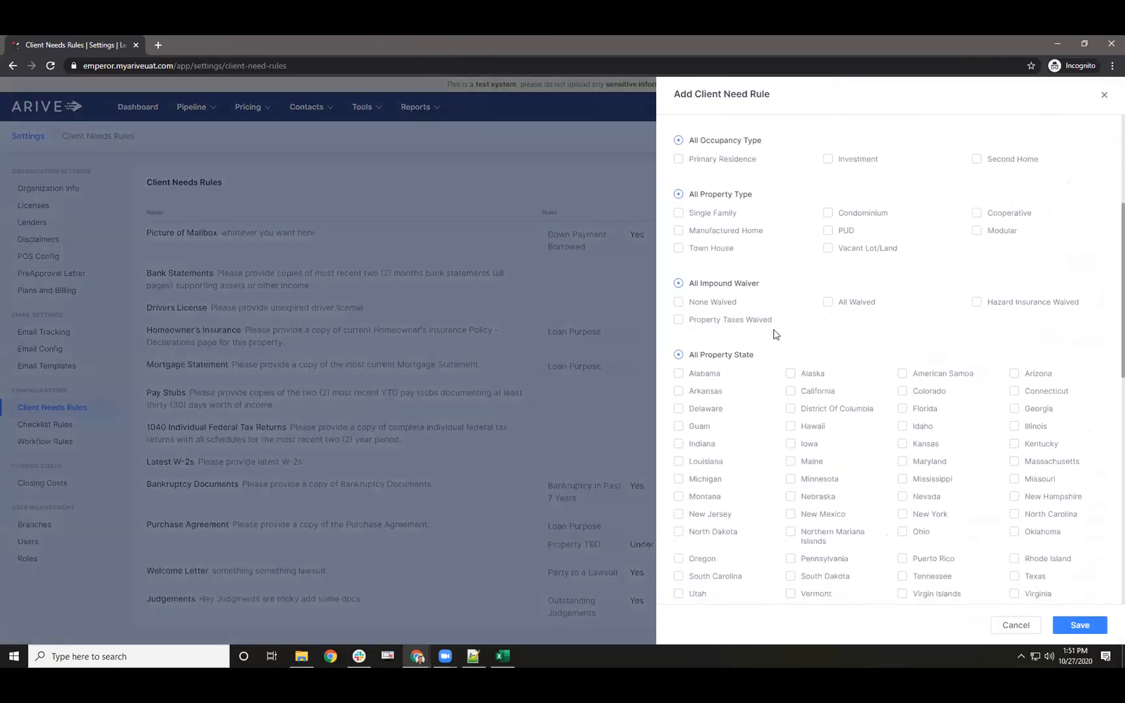
scroll(773, 332, down, 4)
scroll(745, 391, down, 2)
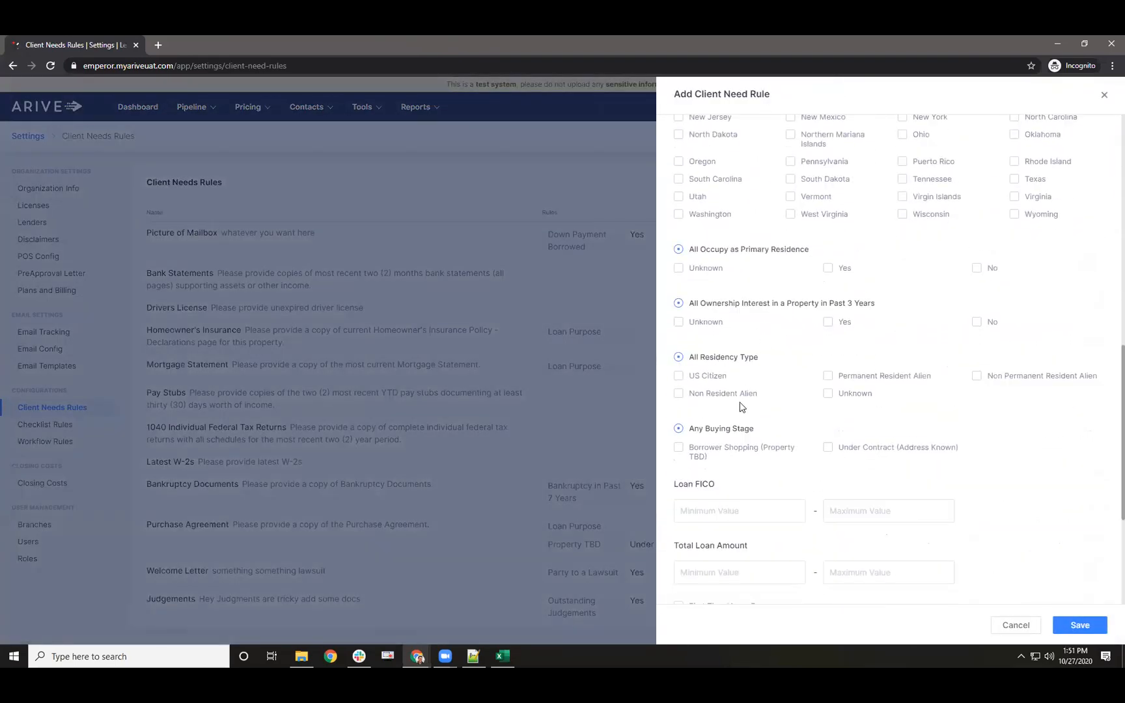
click(679, 449)
click(1104, 95)
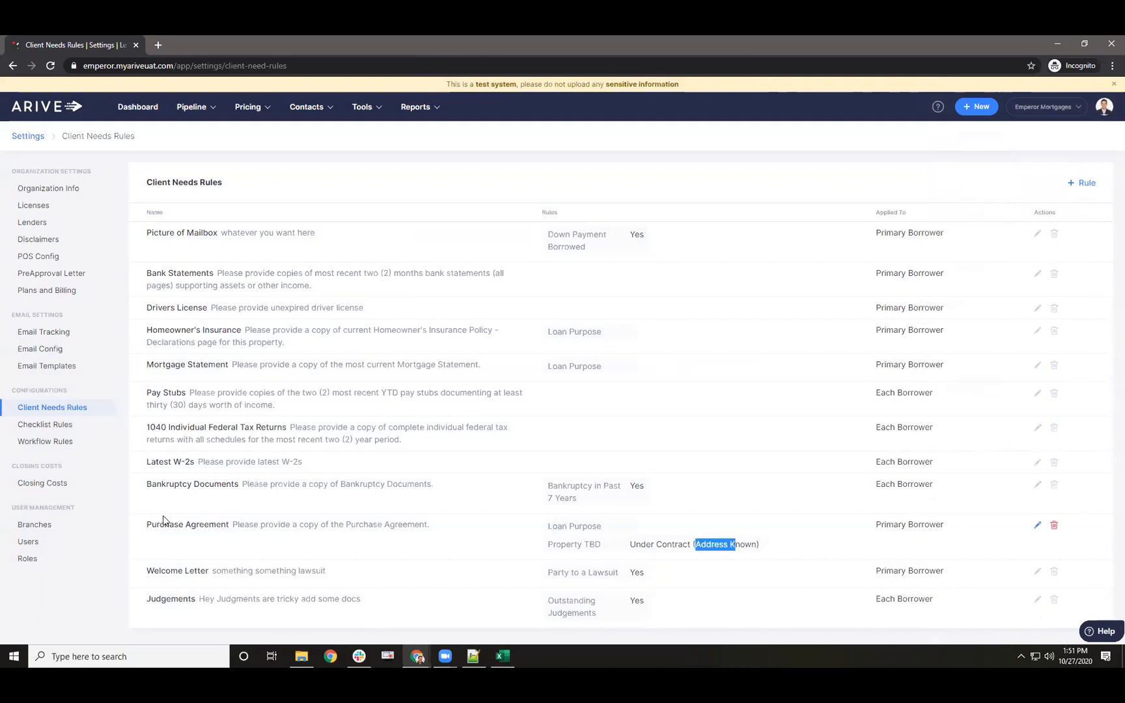
- Highlight the Purchase Agreement rule text, then go to Company Settings' Organization Info page
drag(143, 529, 361, 532)
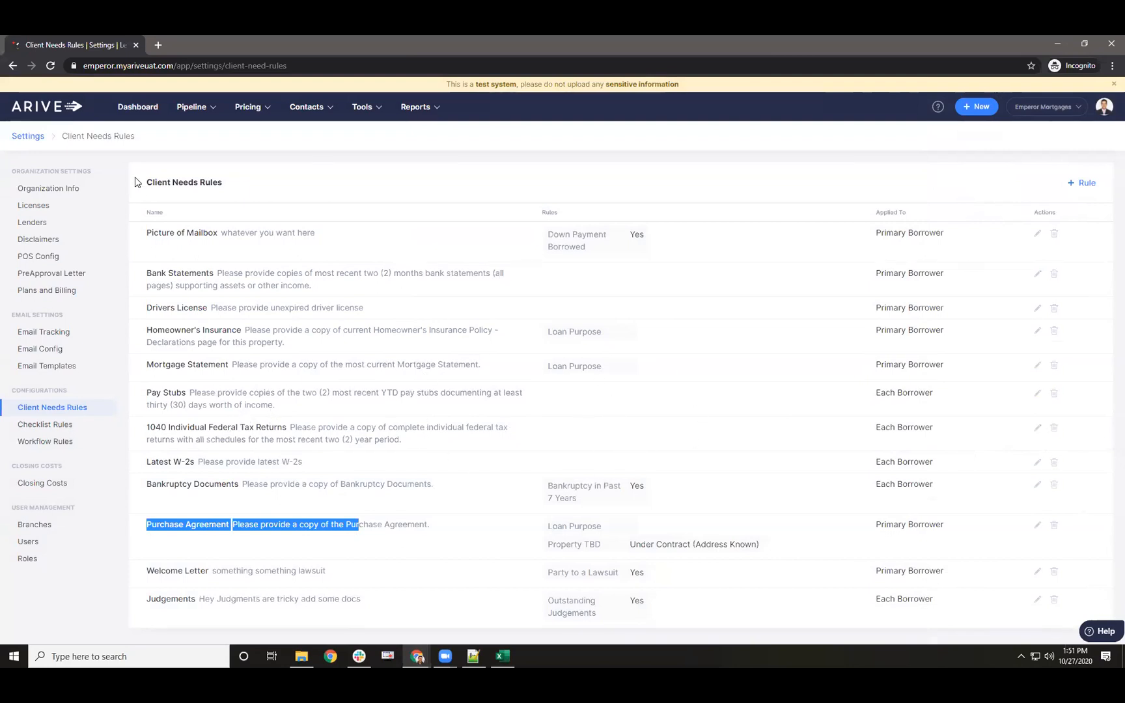
mouse_move(184, 102)
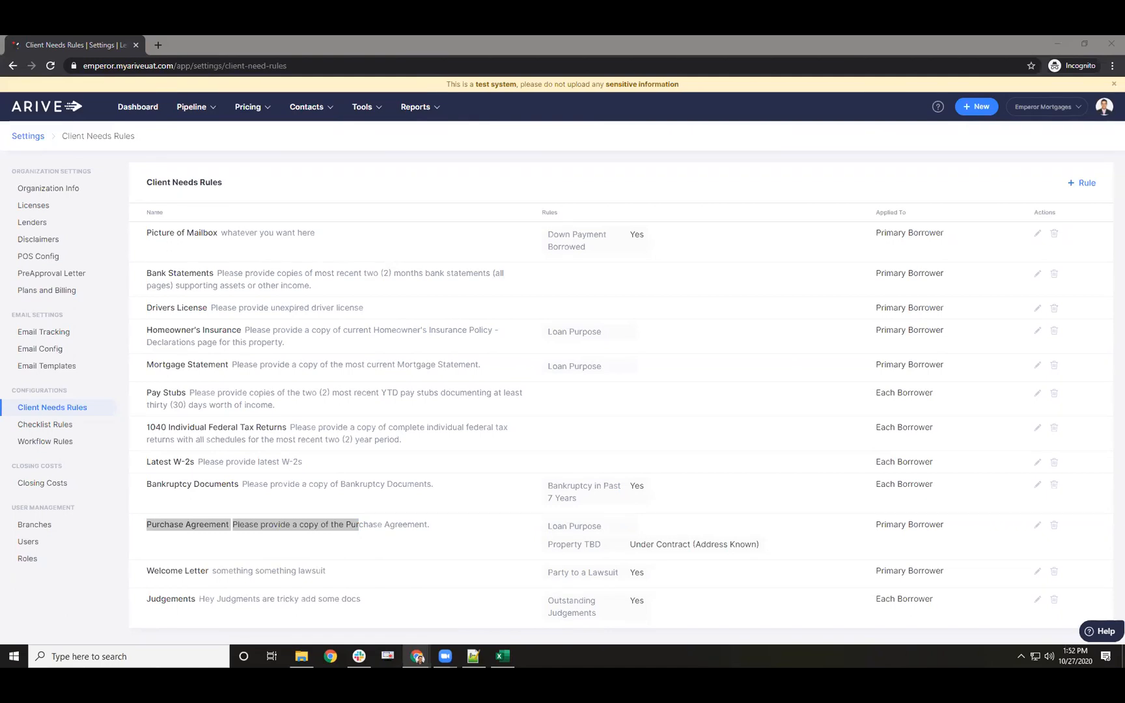
click(1105, 107)
click(1042, 262)
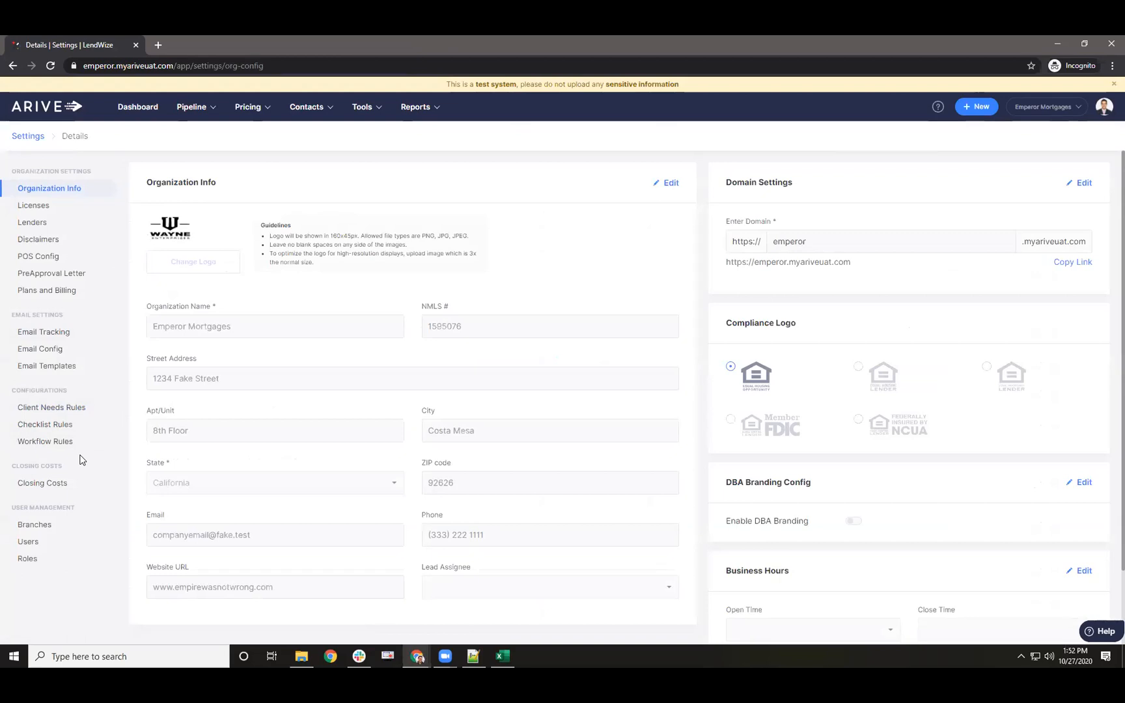
- Save a $22 'Reno Inspect. Fee' closing cost based on the 203K Inspection Fee type
click(56, 484)
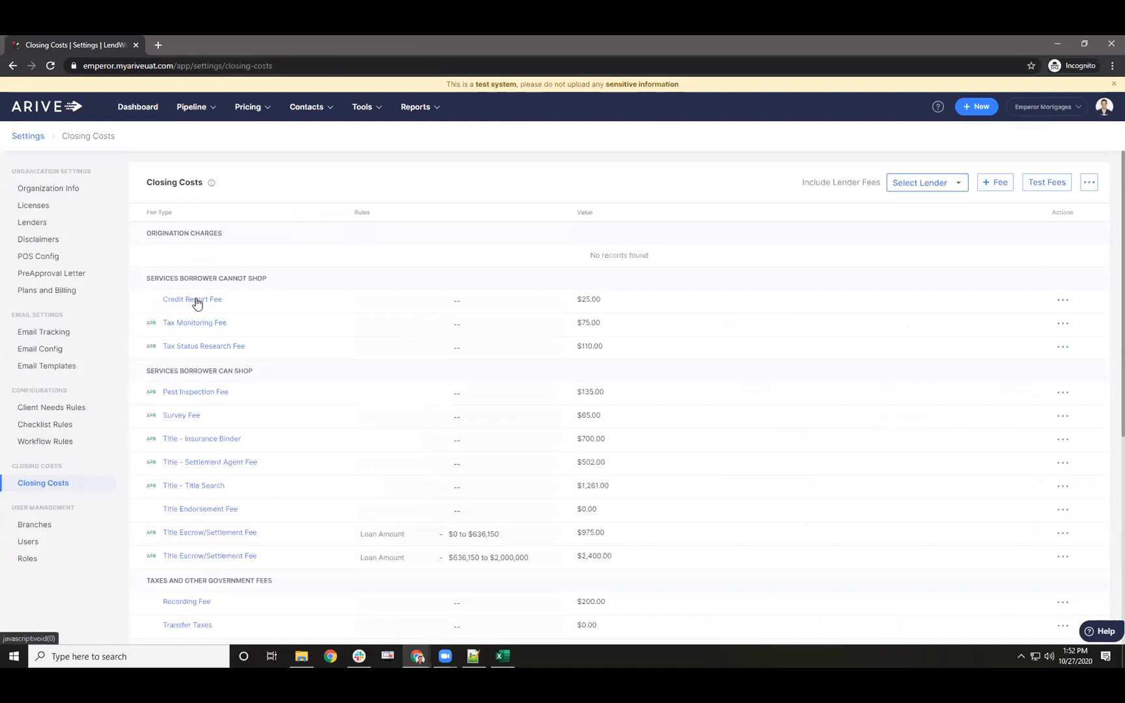
click(994, 182)
text(inspe)
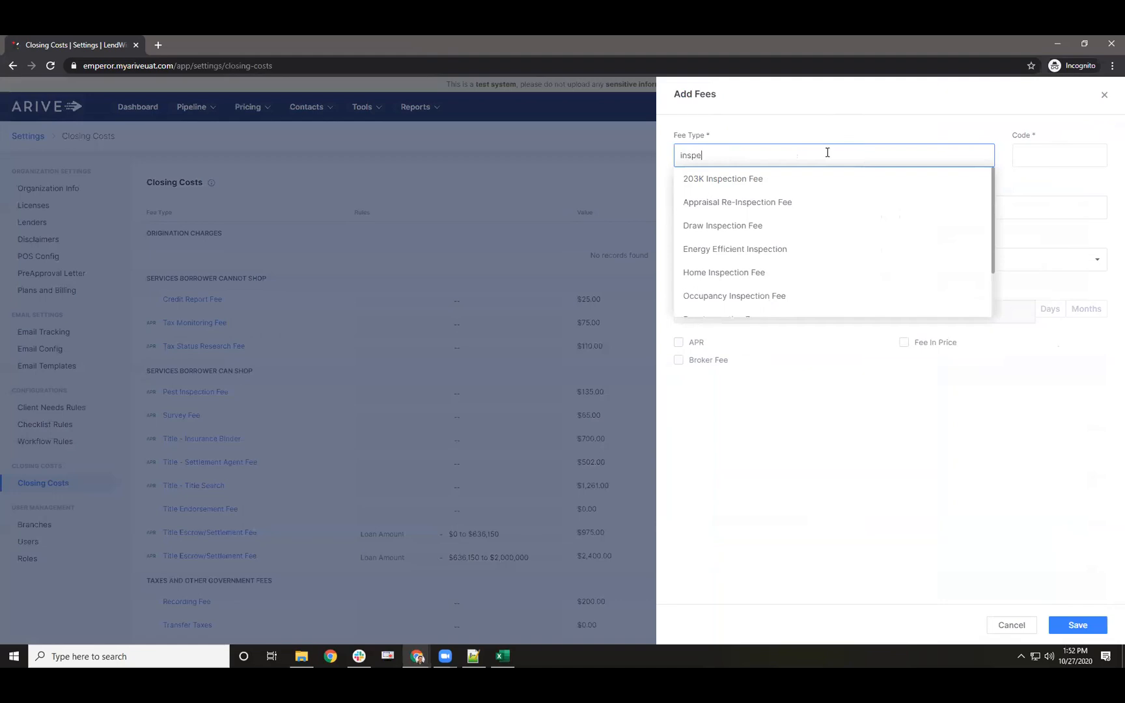
click(762, 180)
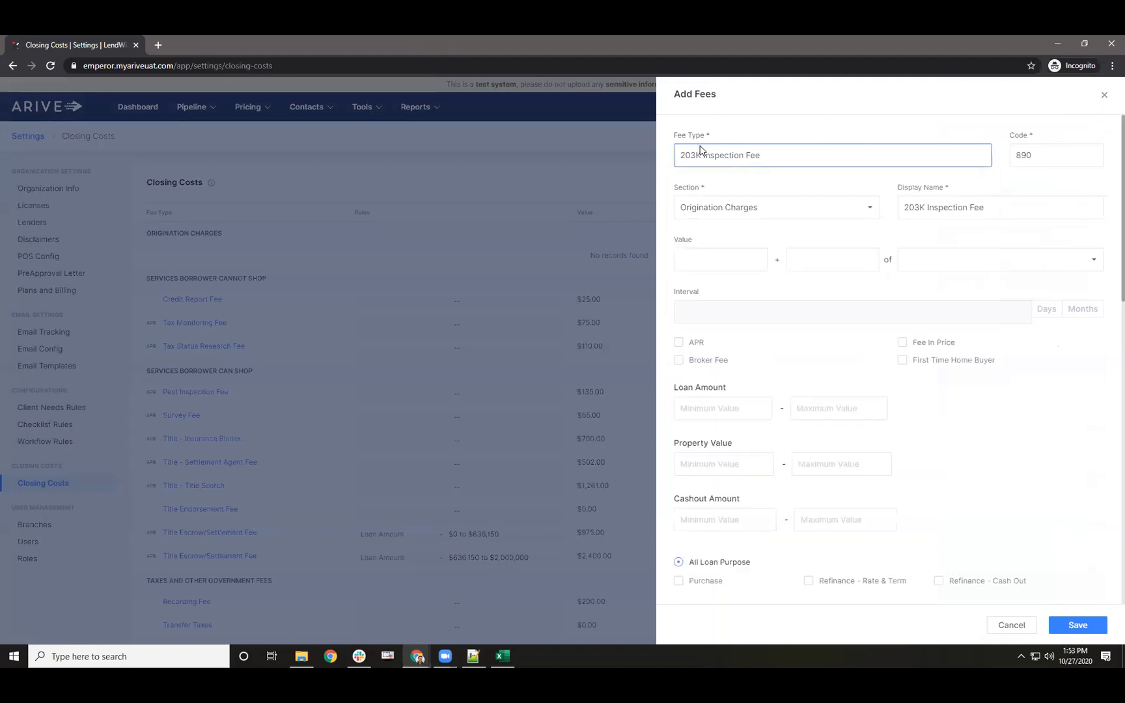
drag(676, 136, 709, 141)
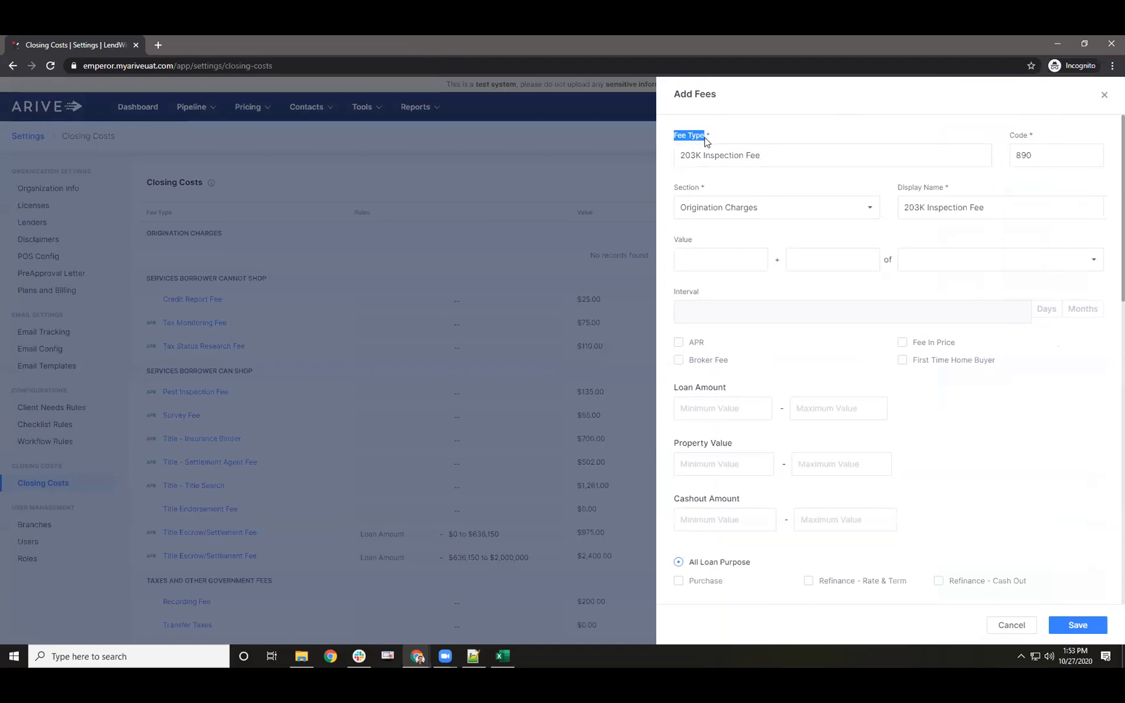
drag(903, 188, 1017, 208)
triple_click(936, 187)
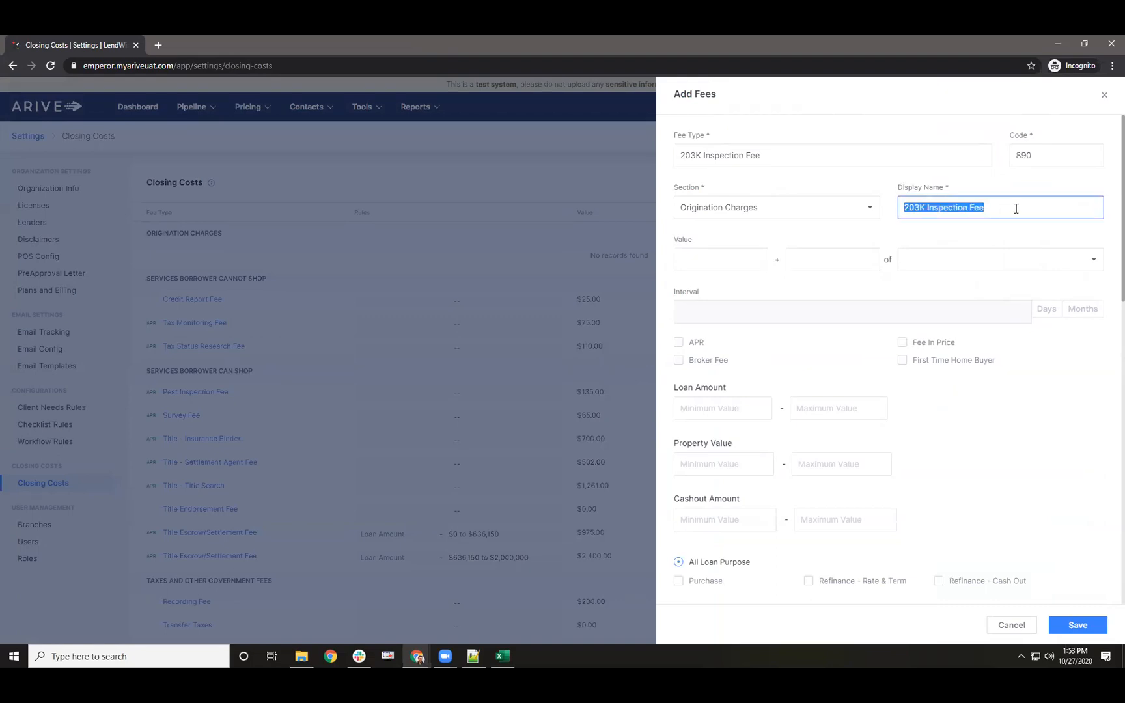
text(Ren)
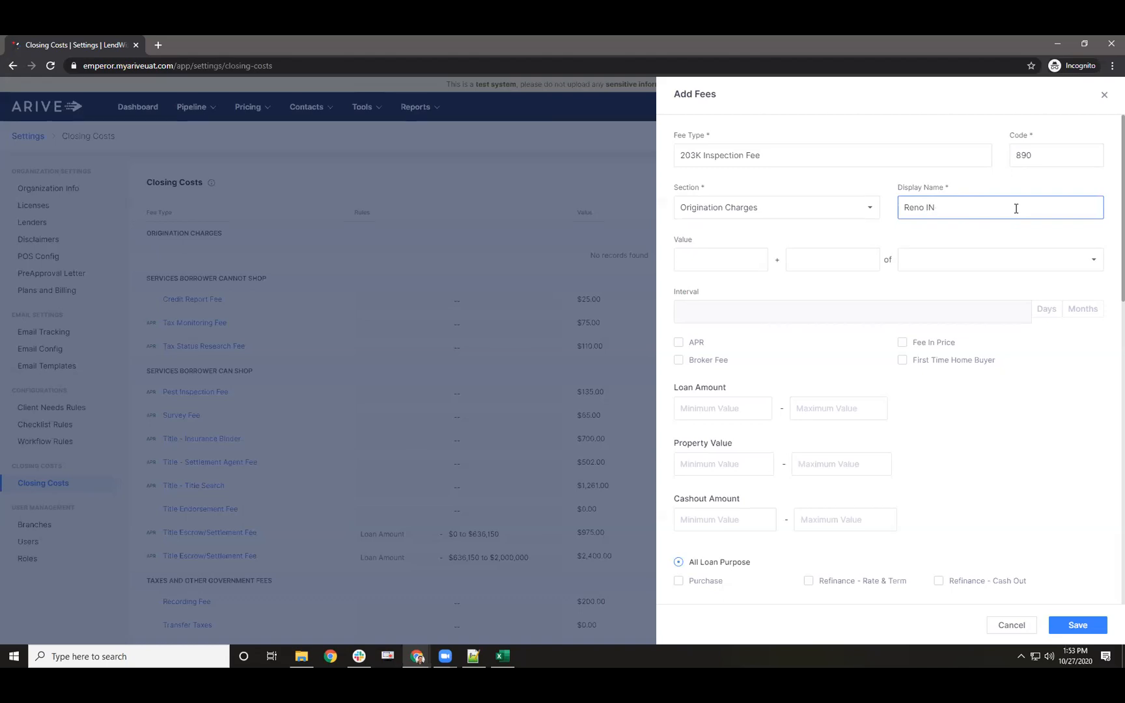
text(o Inpect)
text(s)
click(764, 259)
text(22)
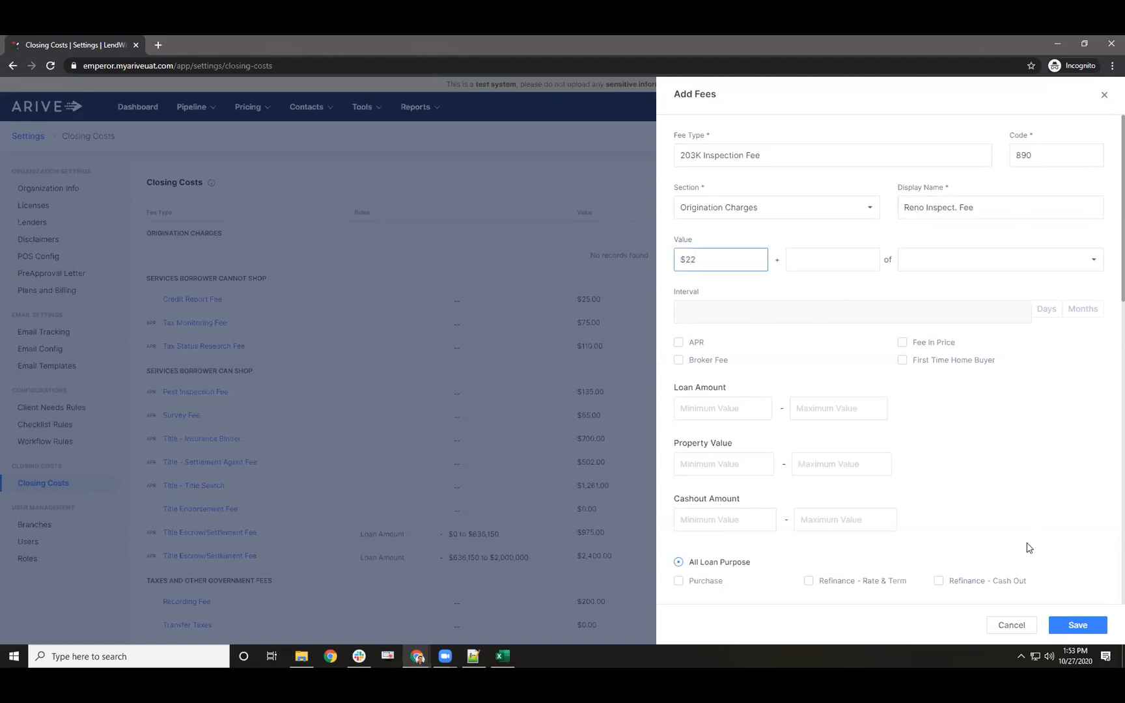
click(1078, 626)
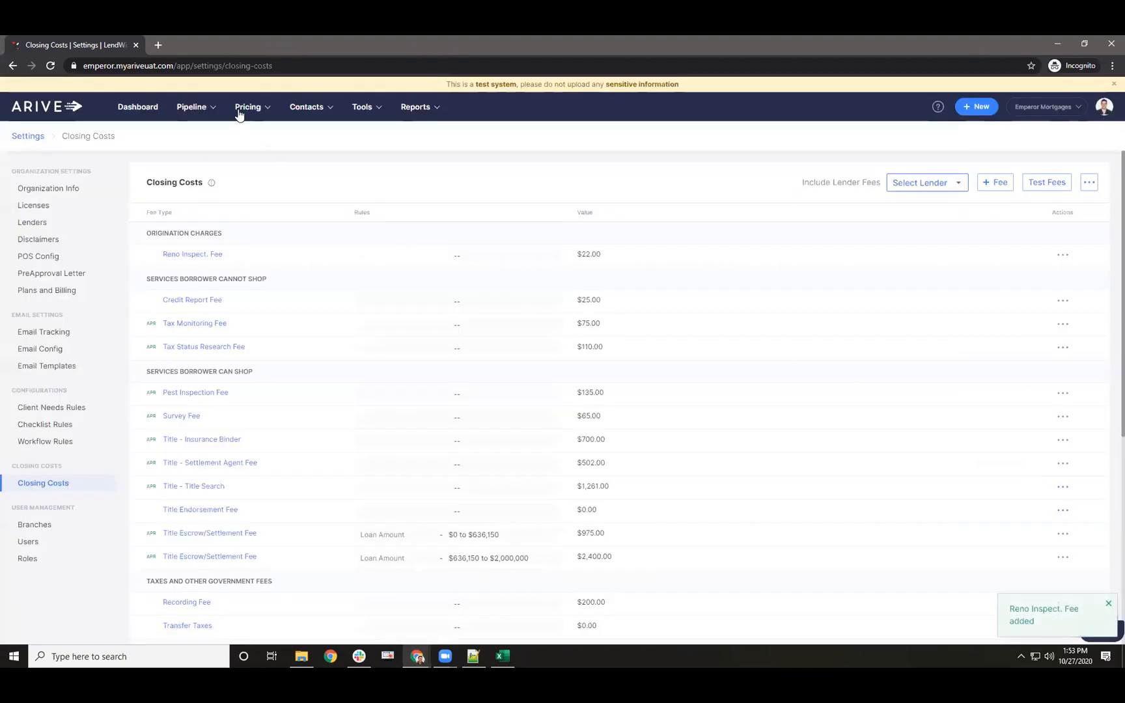
- Open the Review Fees page of loan 10009756 from the loans pipeline
mouse_move(208, 111)
click(200, 138)
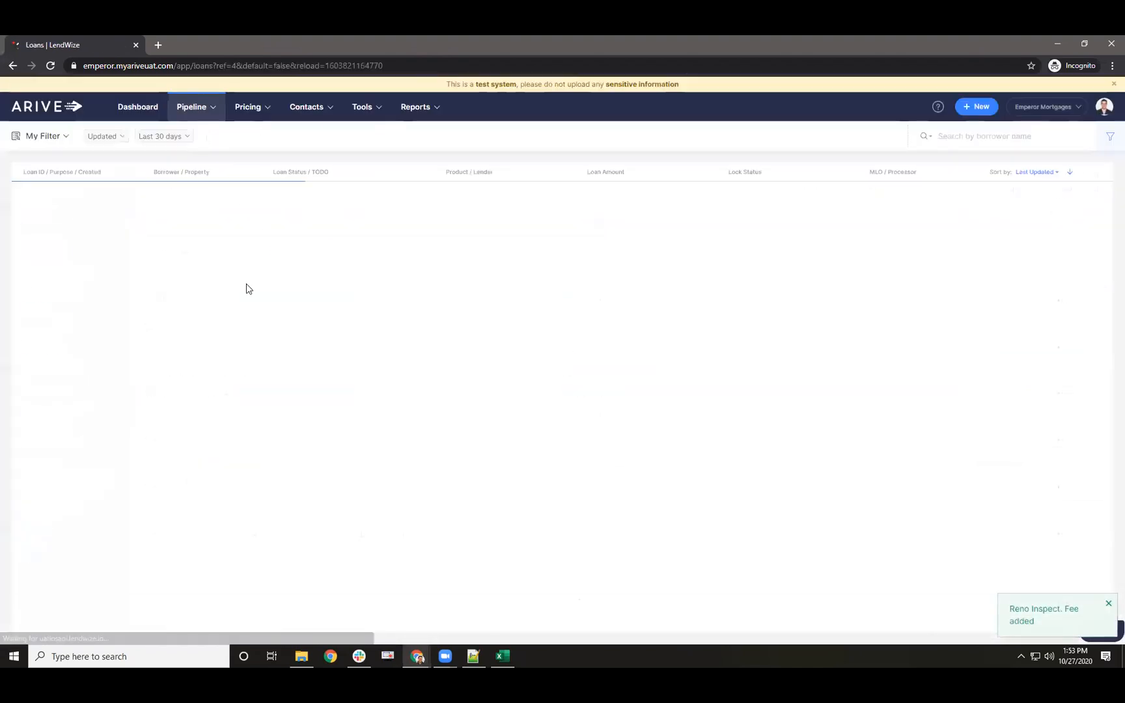
click(57, 202)
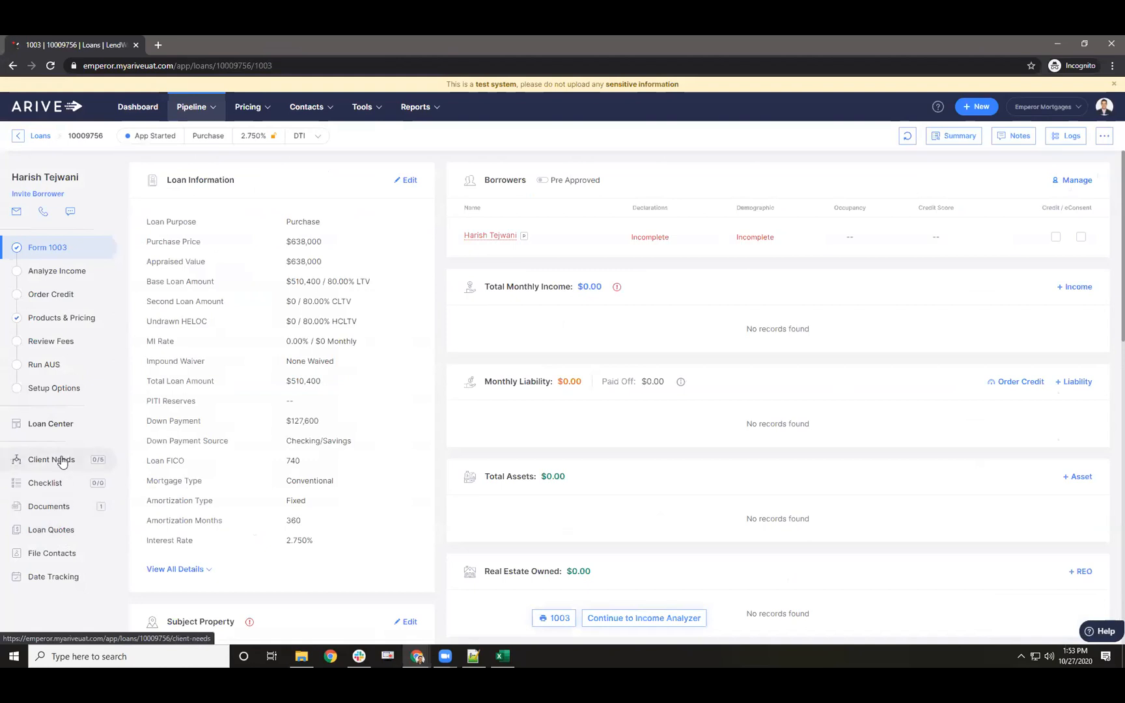
click(52, 342)
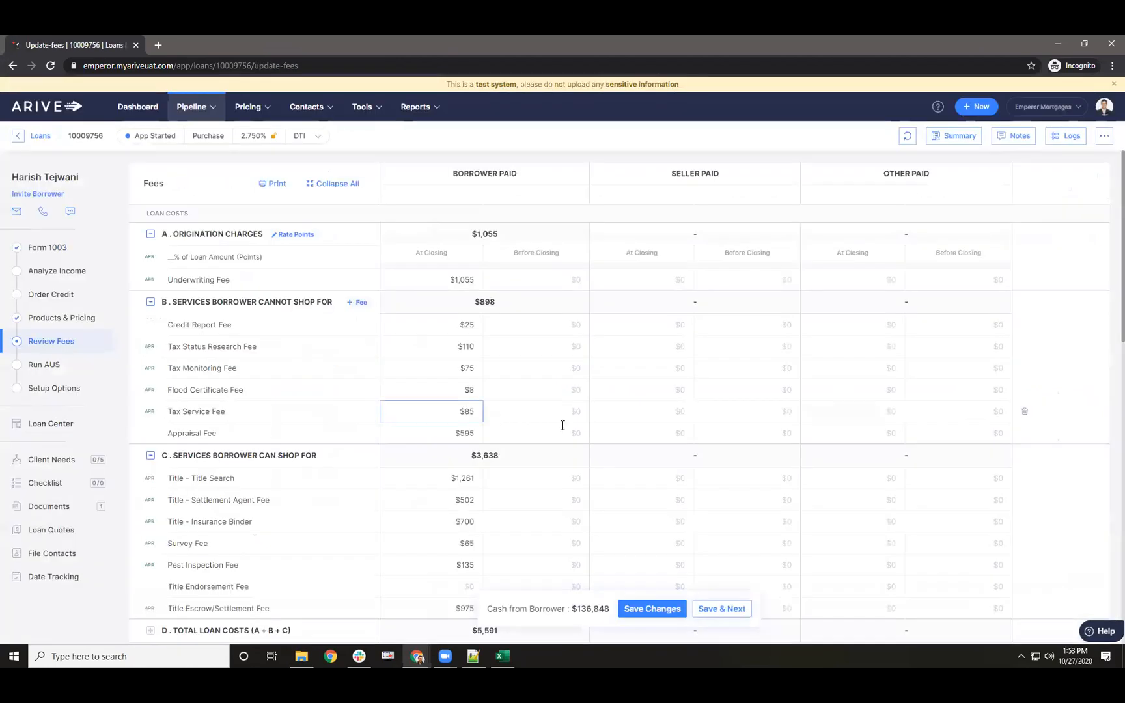
- Search for a 'reno' fee type in sections C and H, finding none
click(343, 457)
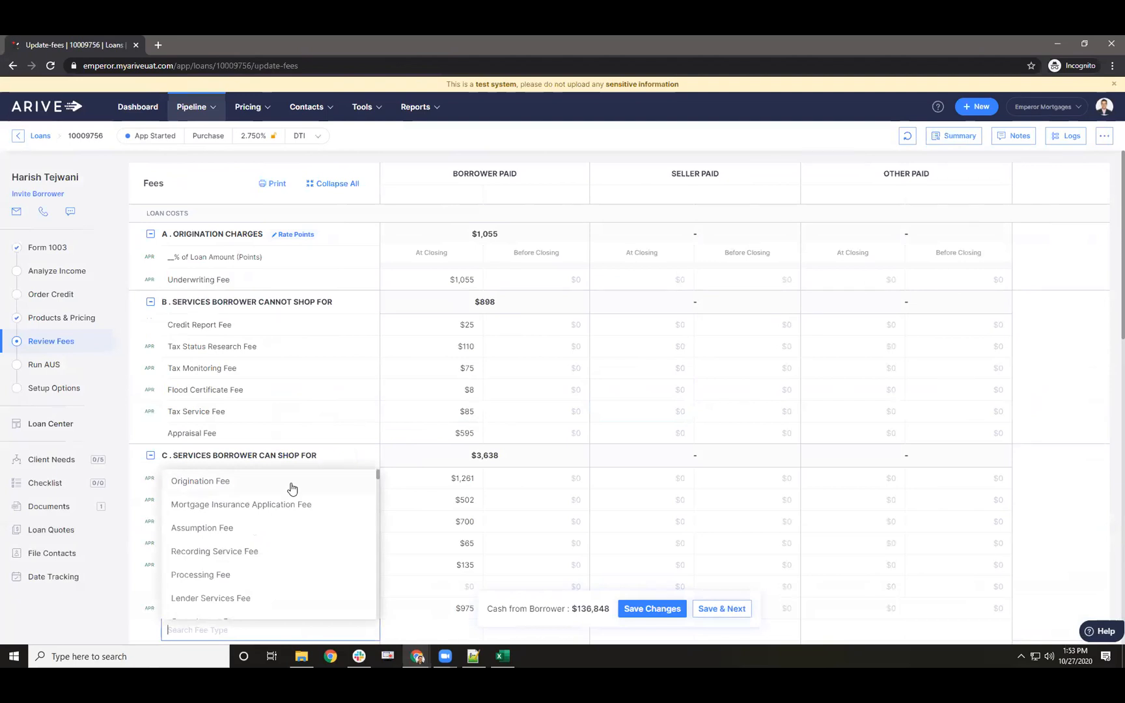
text(reno)
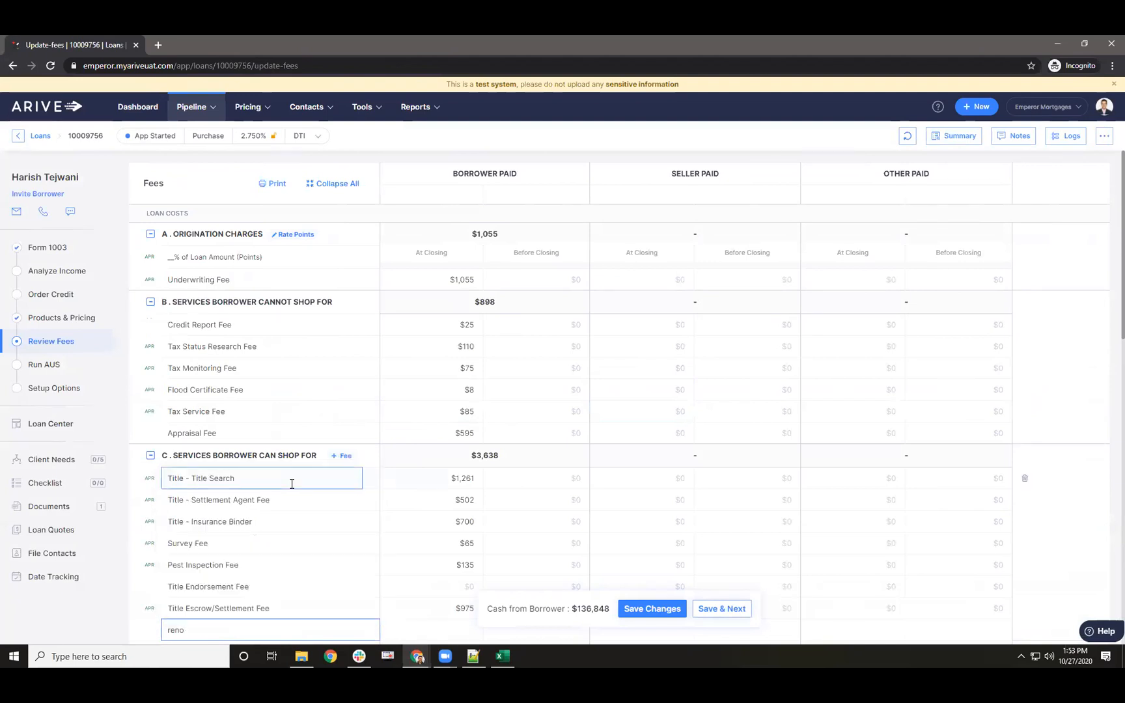
scroll(221, 480, down, 5)
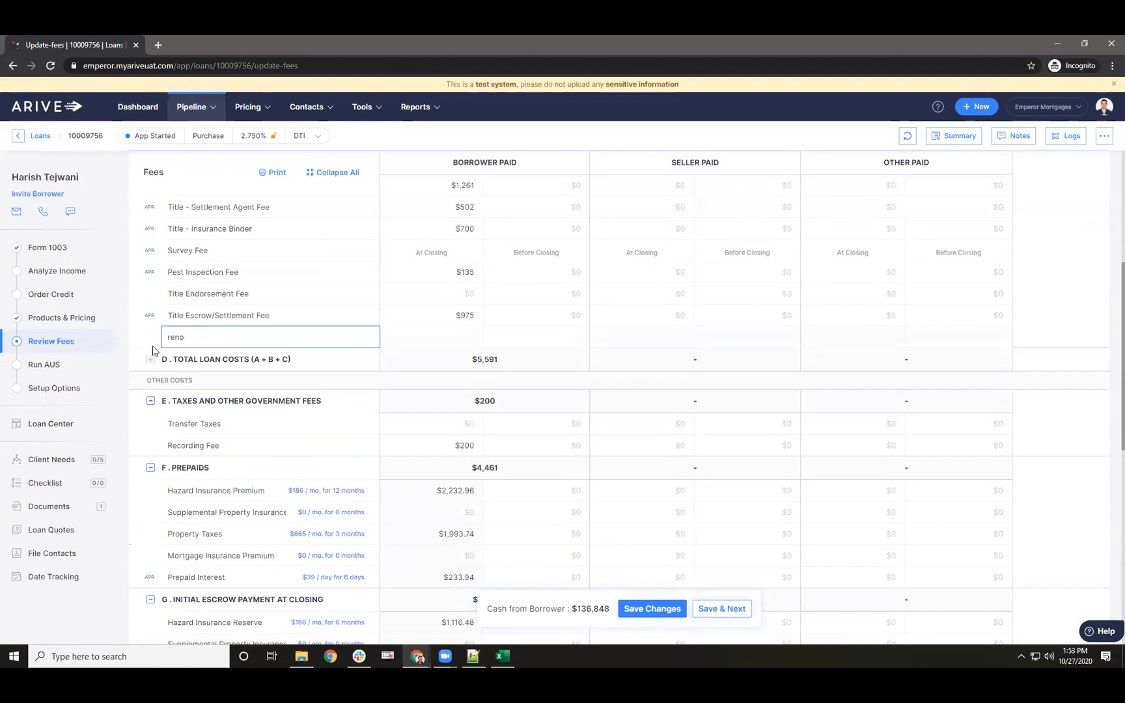
scroll(349, 495, down, 3)
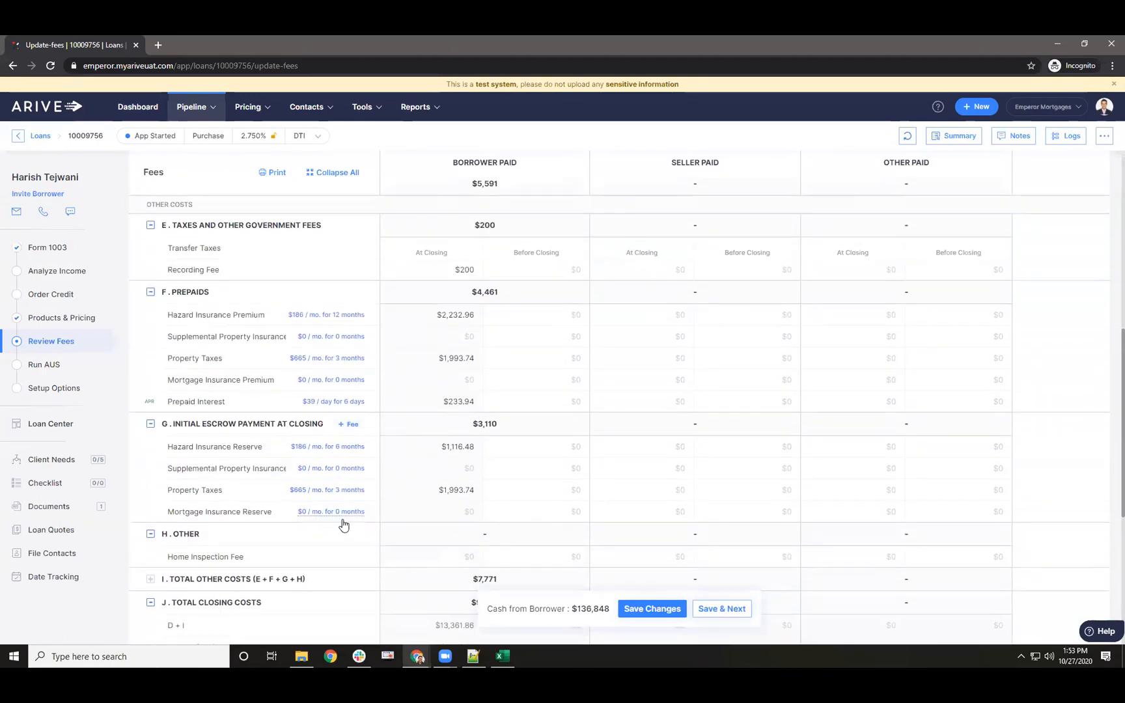
click(223, 534)
text(ren)
- Return to the Company Settings Closing Costs list
click(1105, 107)
click(1050, 264)
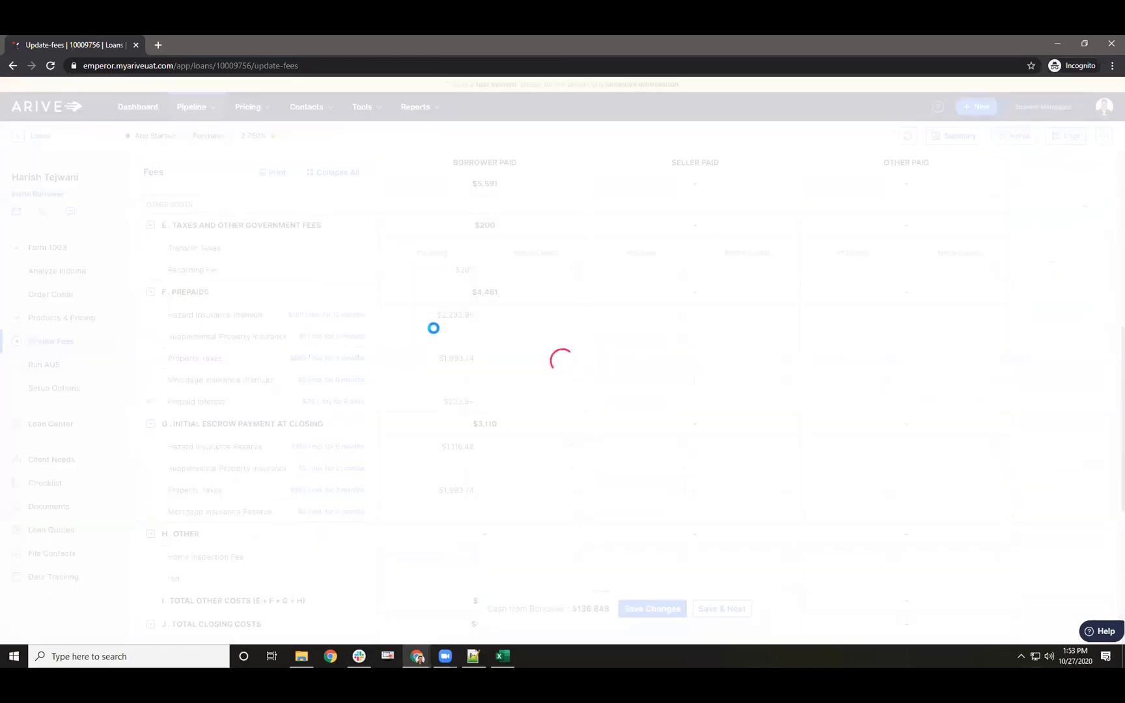
click(36, 483)
- Find the Reno Inspect. Fee in Closing Costs with a page search for 'ren'
scroll(324, 401, down, 2)
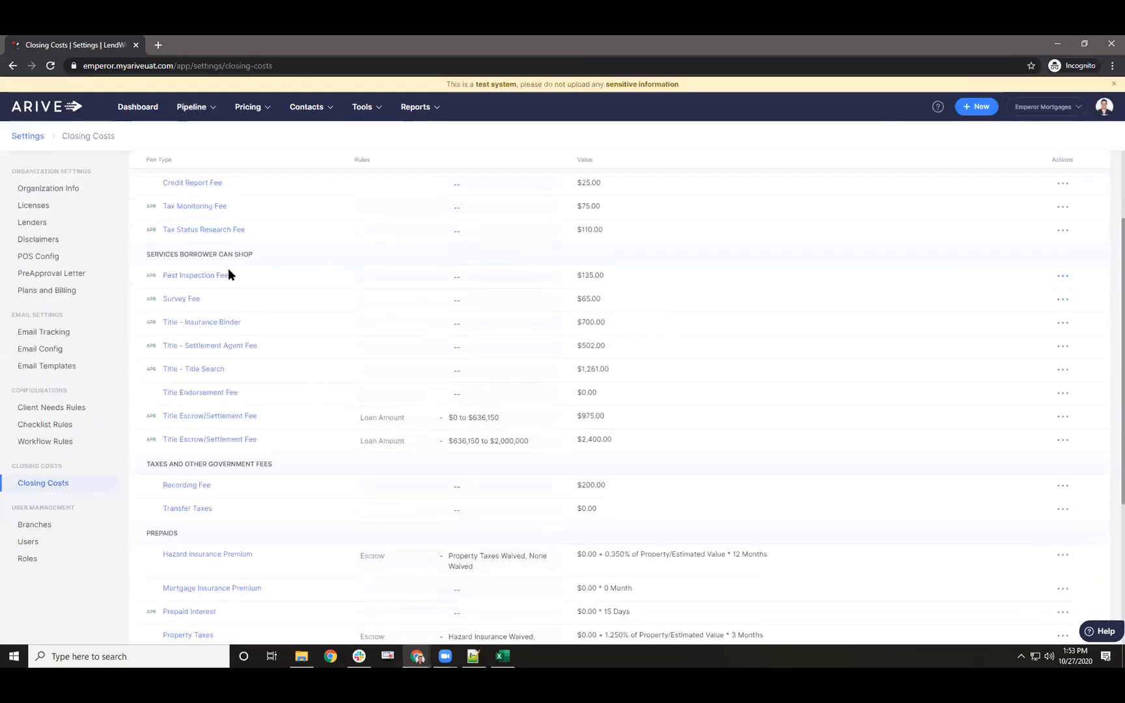
scroll(258, 402, down, 4)
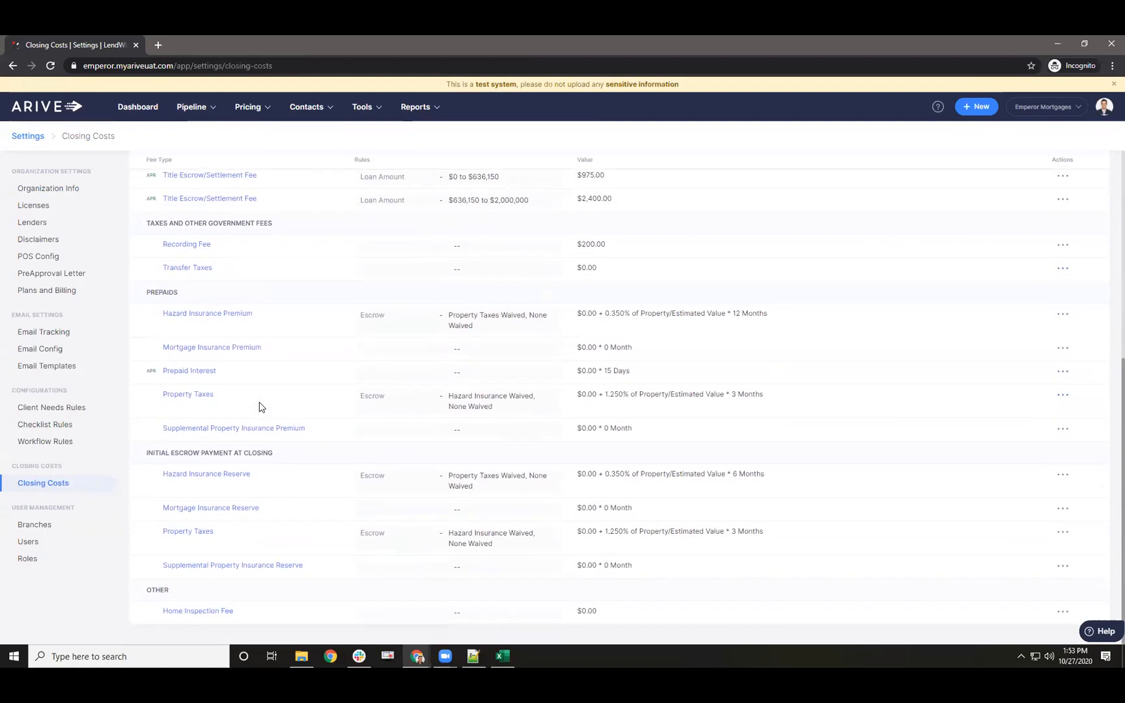
key(ctrl+f)
text(reno)
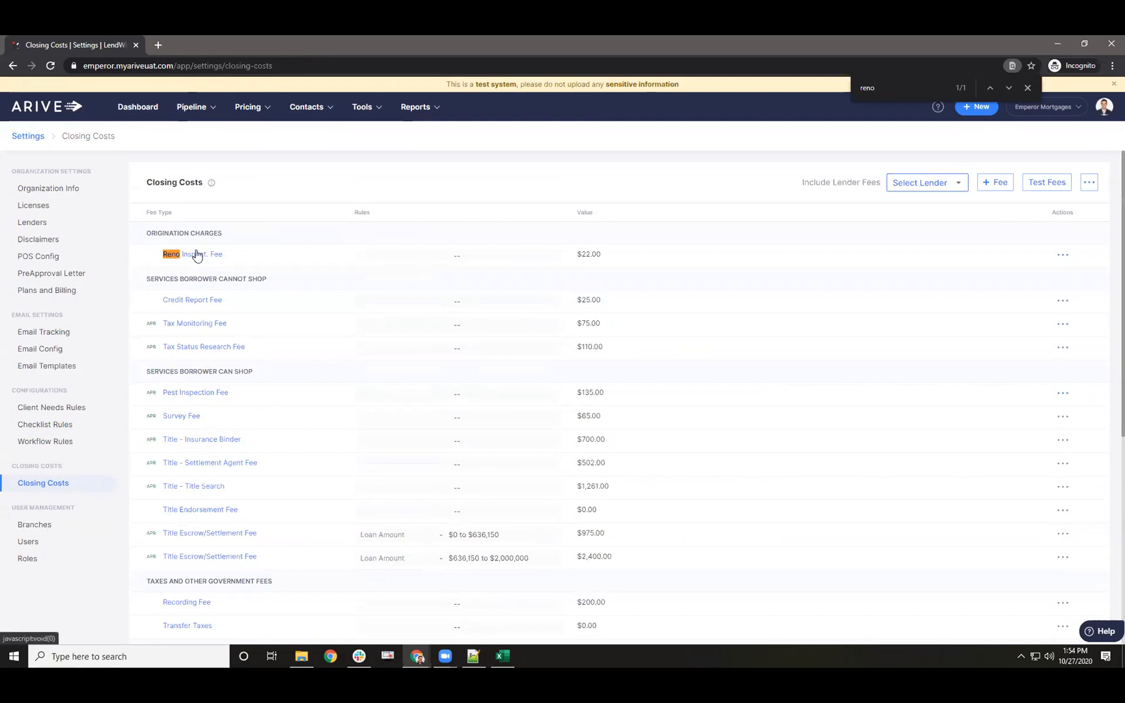
click(195, 107)
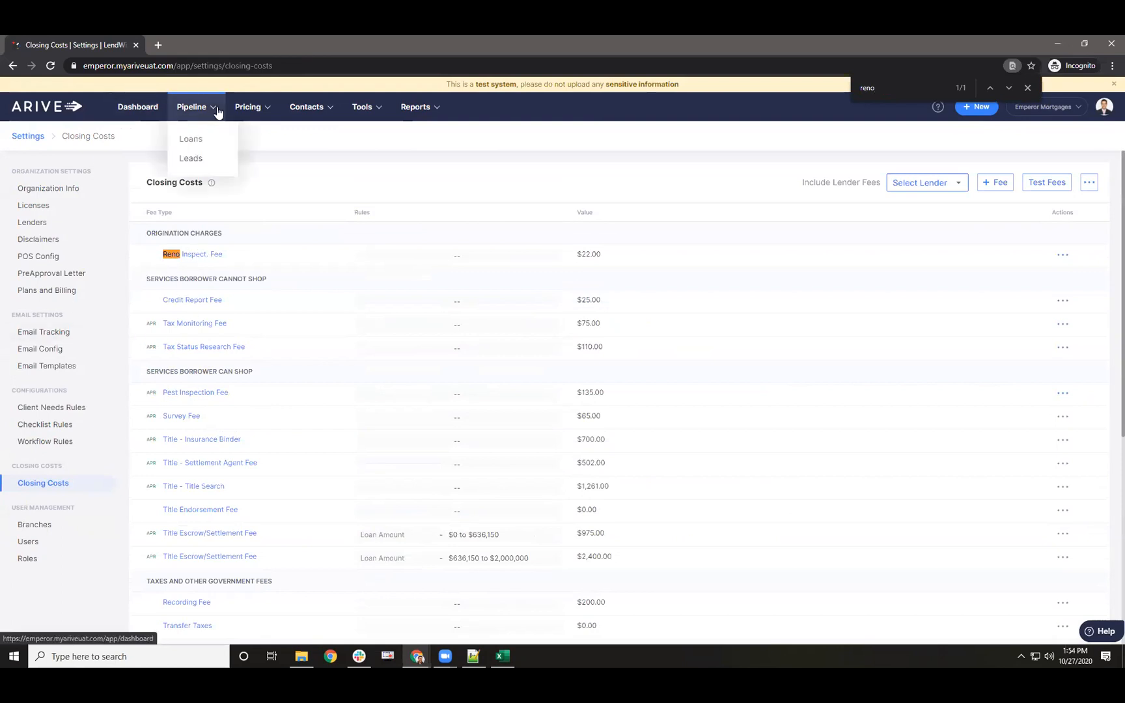
click(183, 140)
click(53, 203)
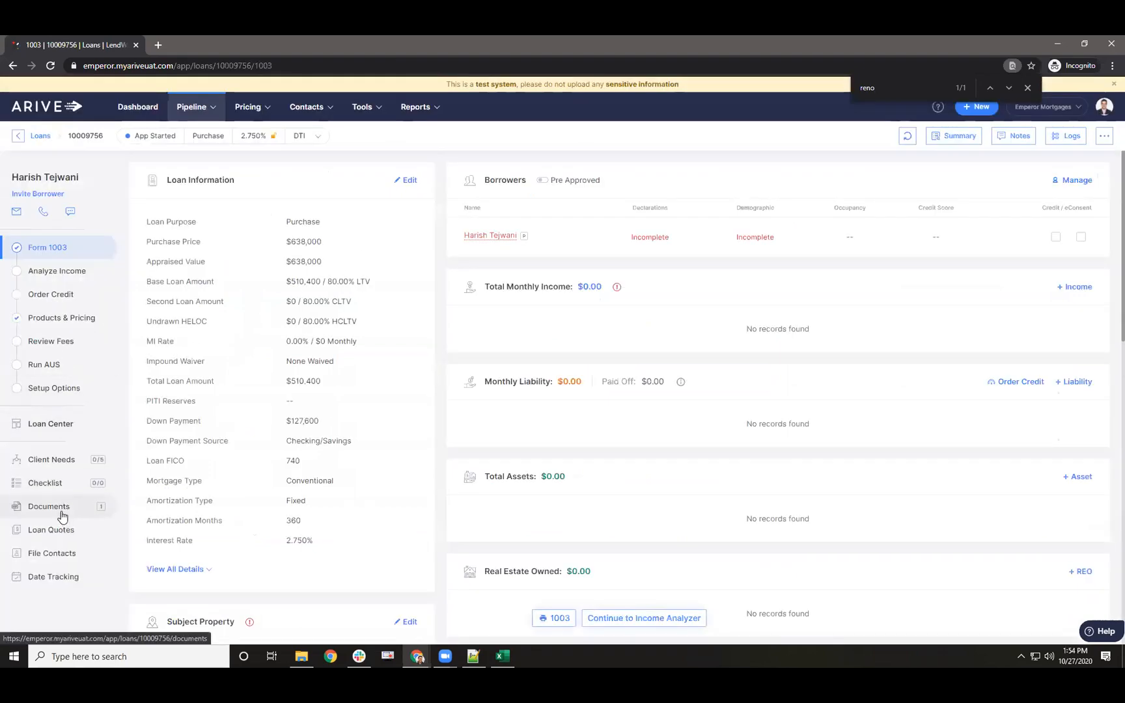
- On Review Fees, add a 203K Inspection Fee row to Origination Charges
click(62, 340)
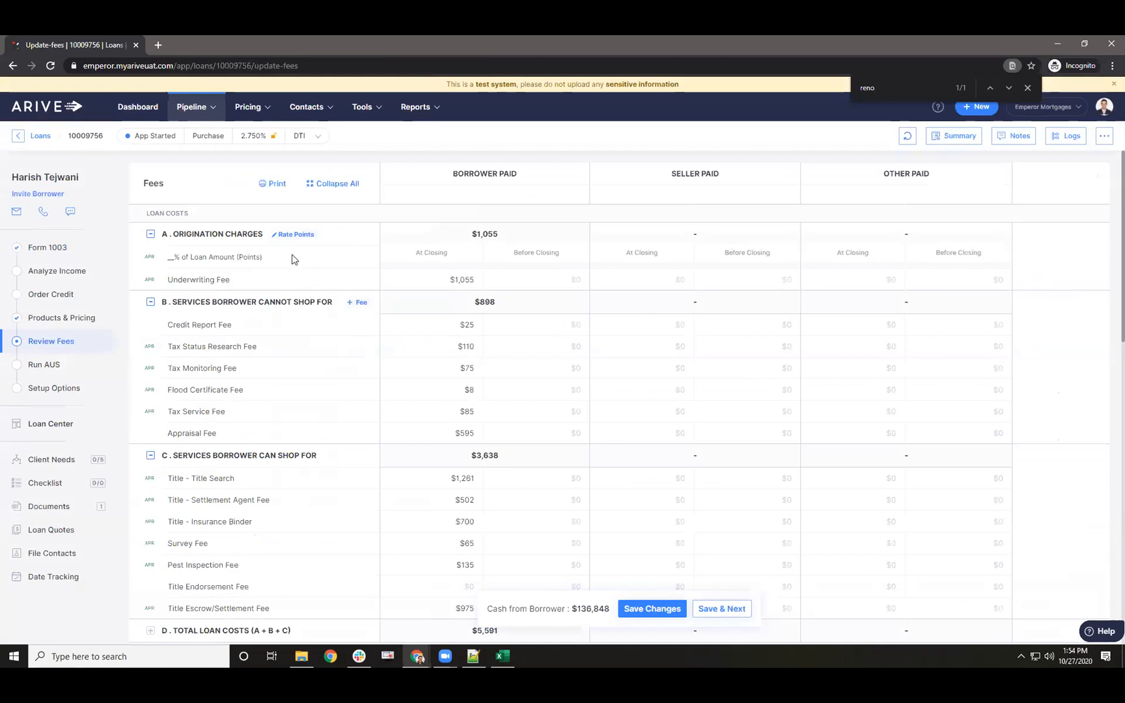
click(340, 236)
text(reno)
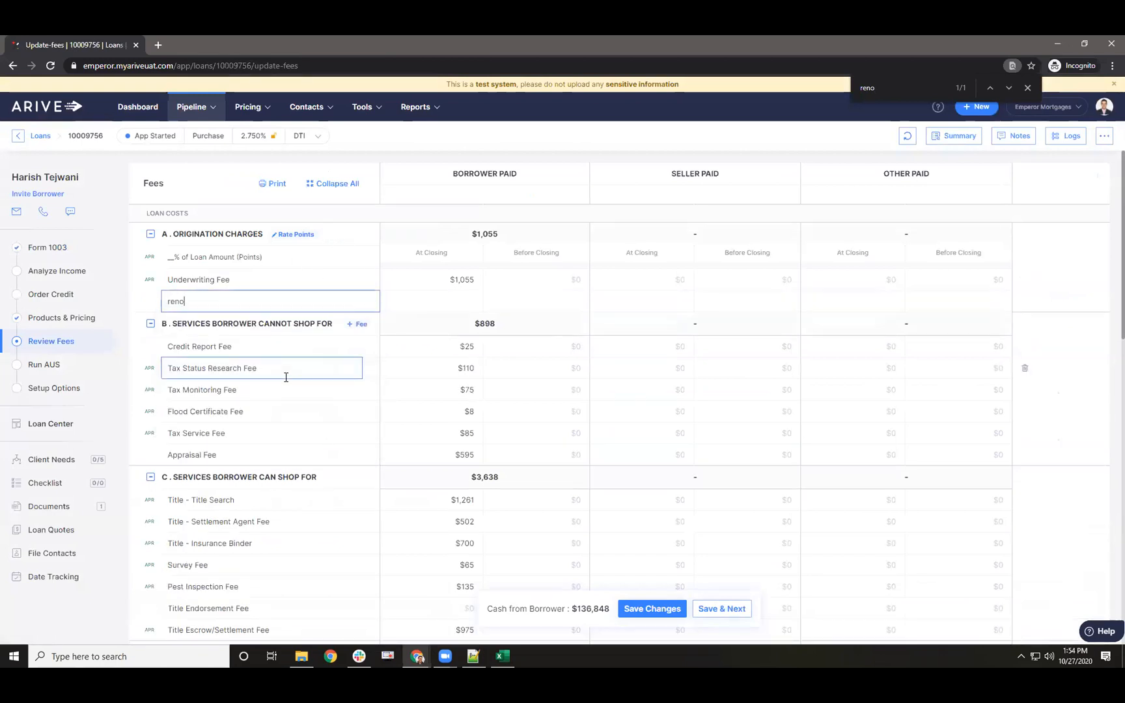
text( Fee)
key(BackSpace)
key(BackSpace)
key(BackSpace)
key(BackSpace)
key(BackSpace)
key(BackSpace)
key(BackSpace)
key(BackSpace)
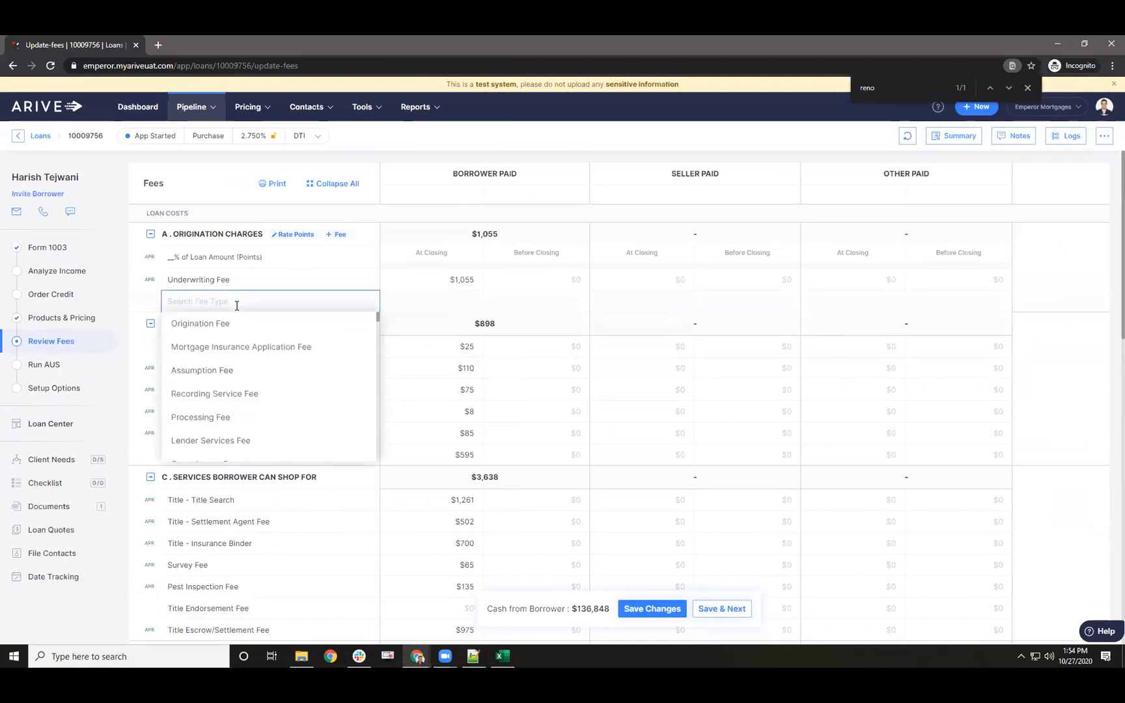
text(inspec)
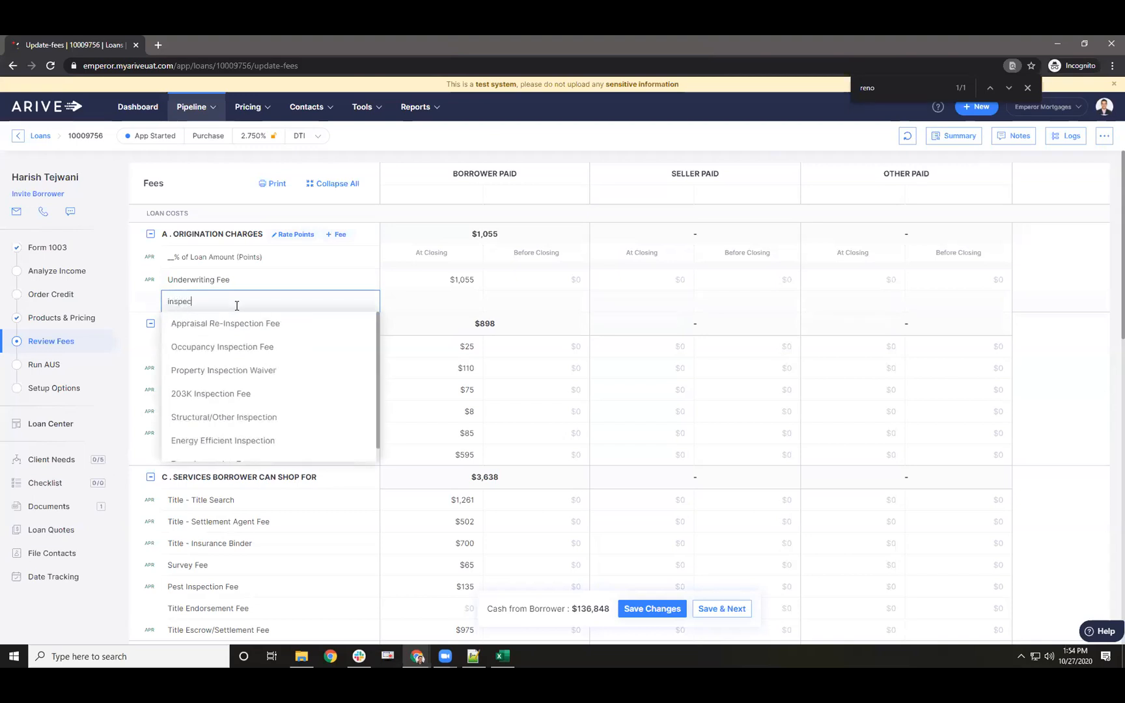
click(229, 392)
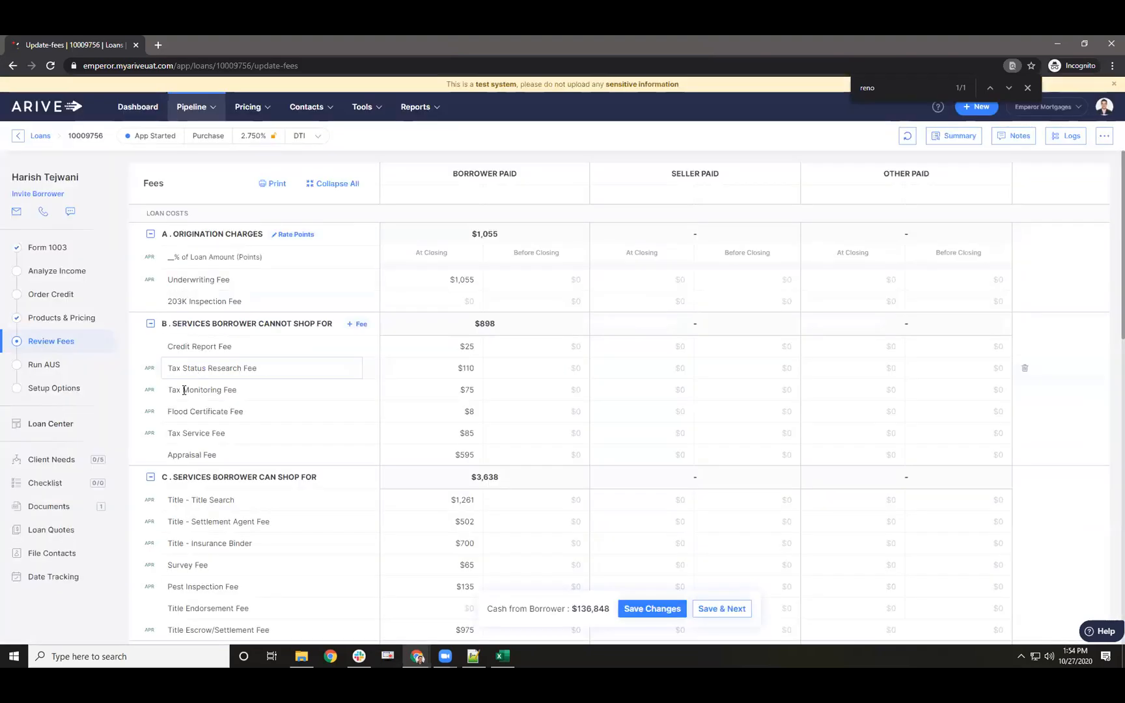
- Rename the row to Reno Inspection Fee and enter $33 borrower-paid at closing
double_click(193, 301)
drag(188, 301, 182, 302)
click(178, 301)
double_click(172, 302)
text(Reno)
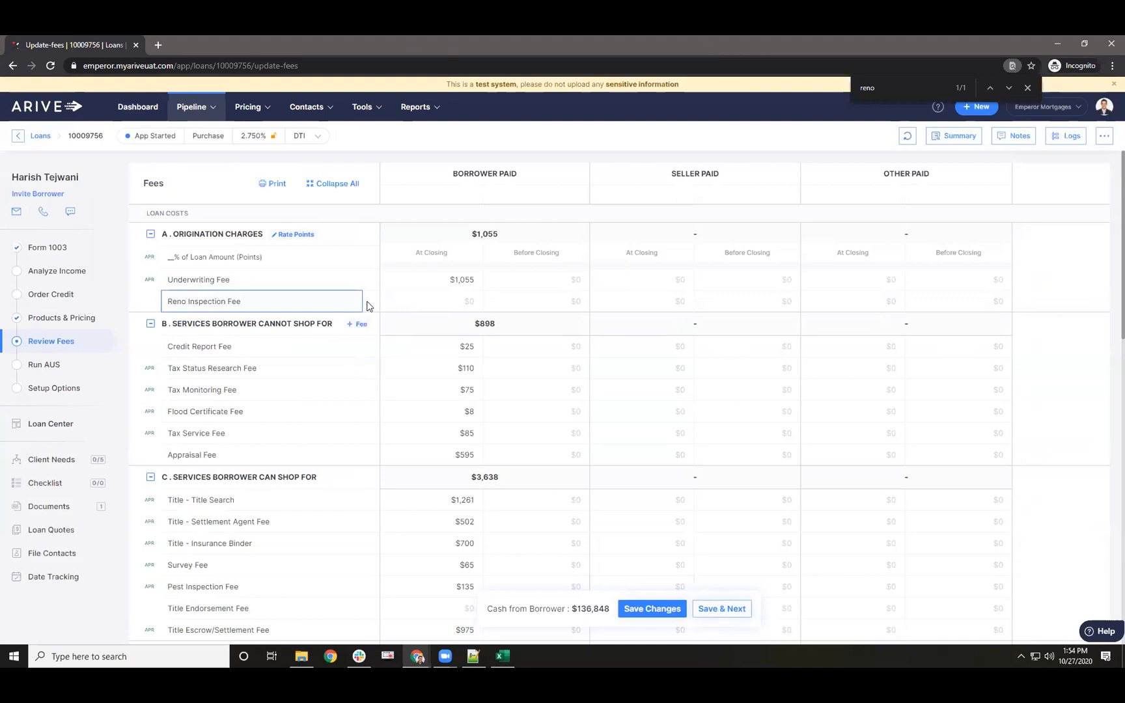
click(429, 297)
text(33)
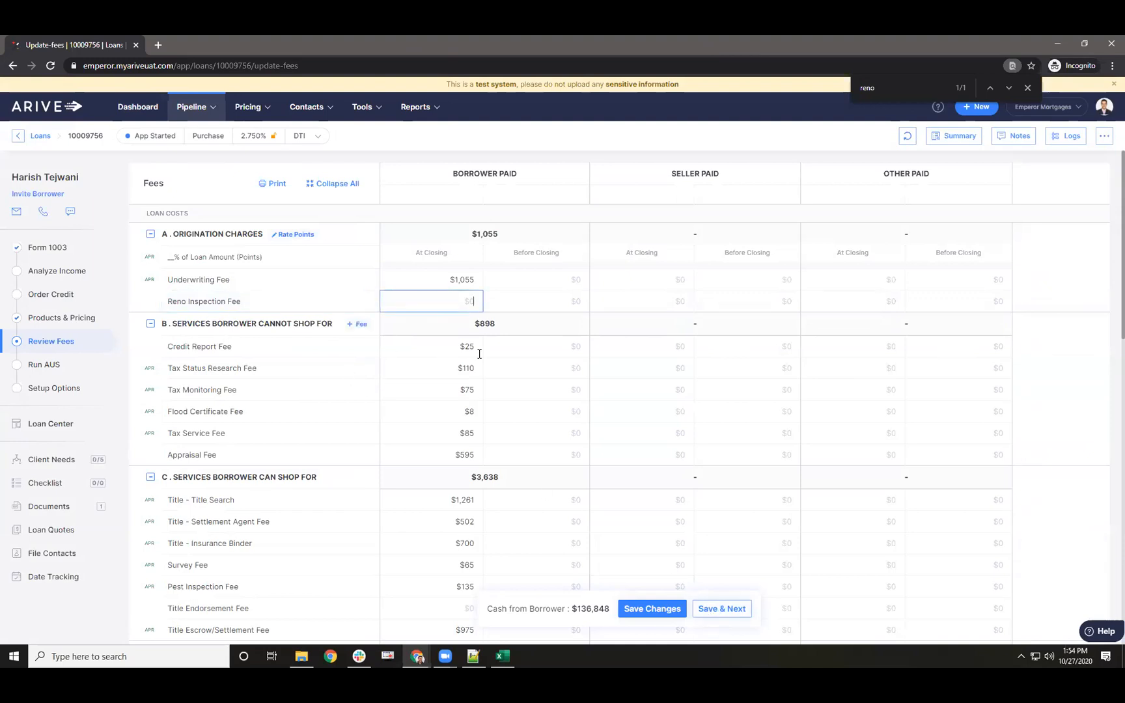
click(378, 310)
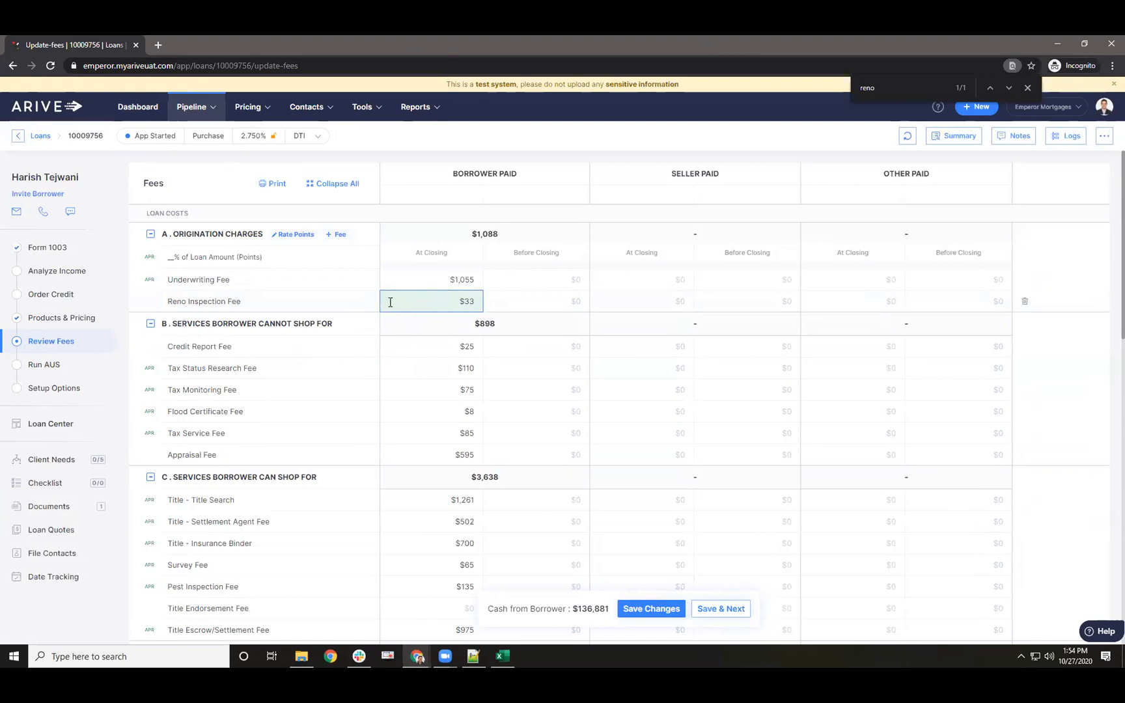
mouse_move(301, 335)
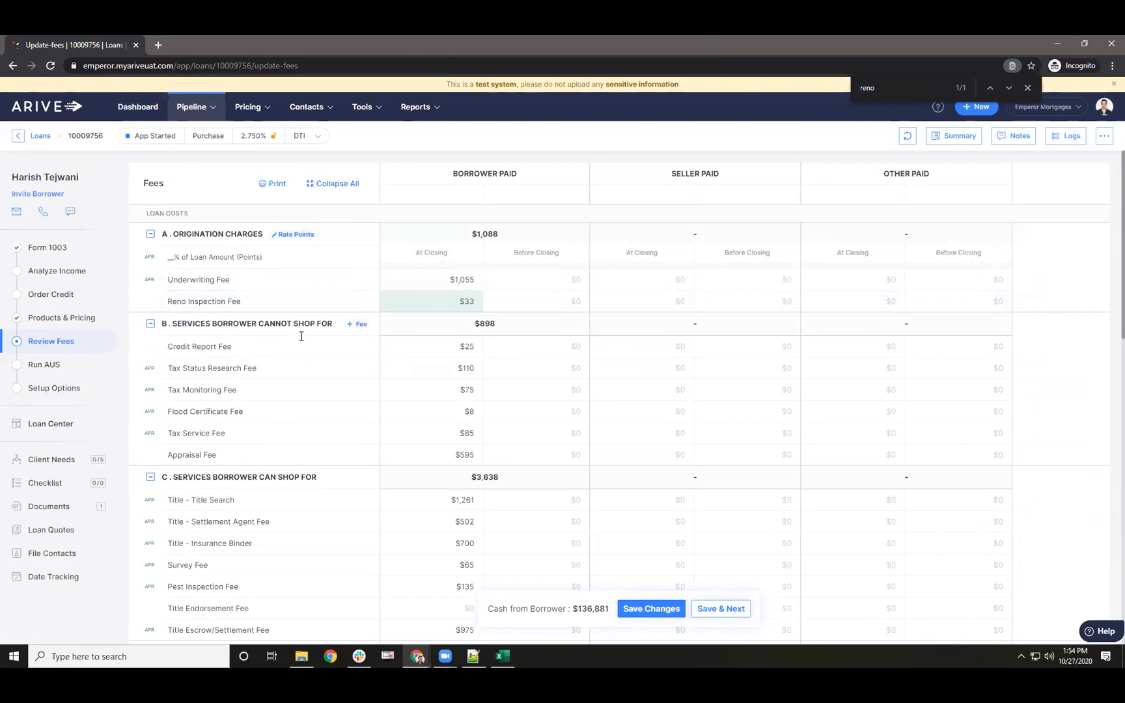
- Add a $25 'Whatever Fee' from Origination Fee under Services Borrower Cannot Shop For
click(360, 328)
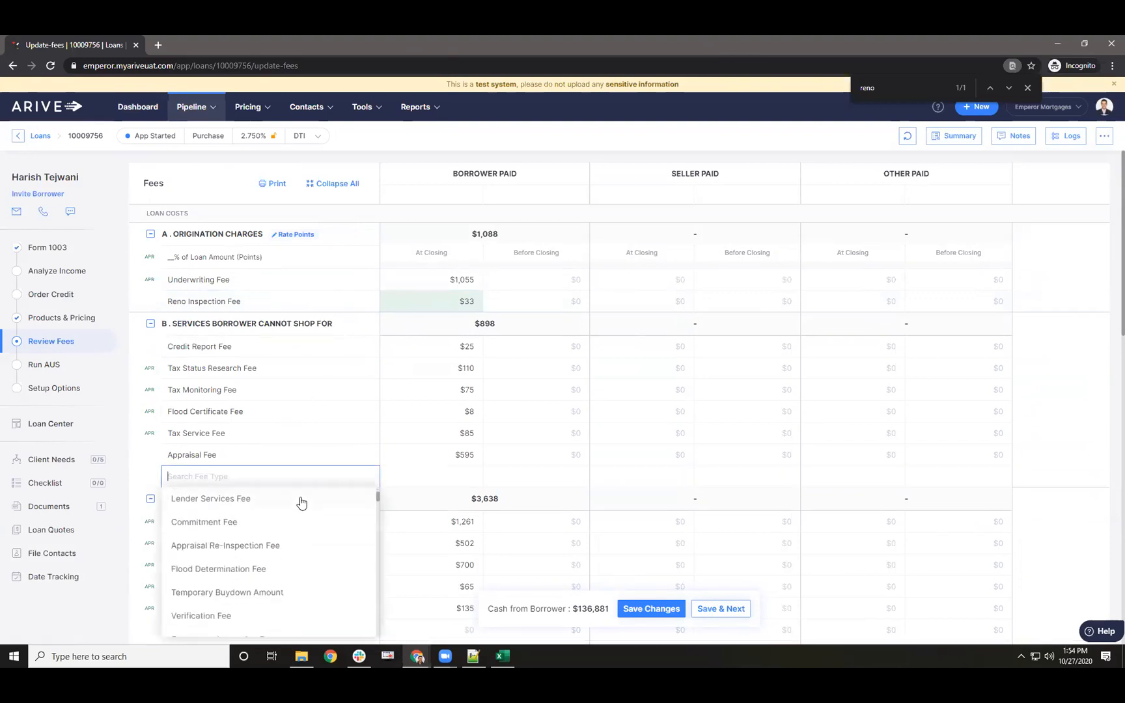
click(234, 500)
click(252, 482)
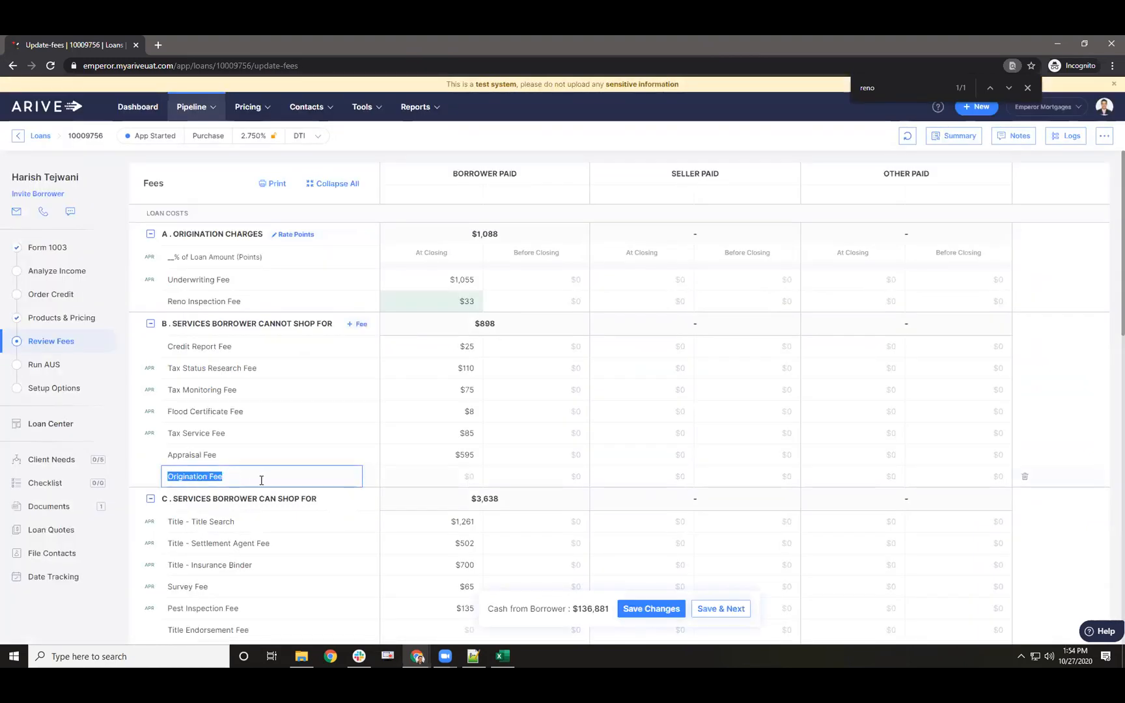
text(Whatever)
key(Tab)
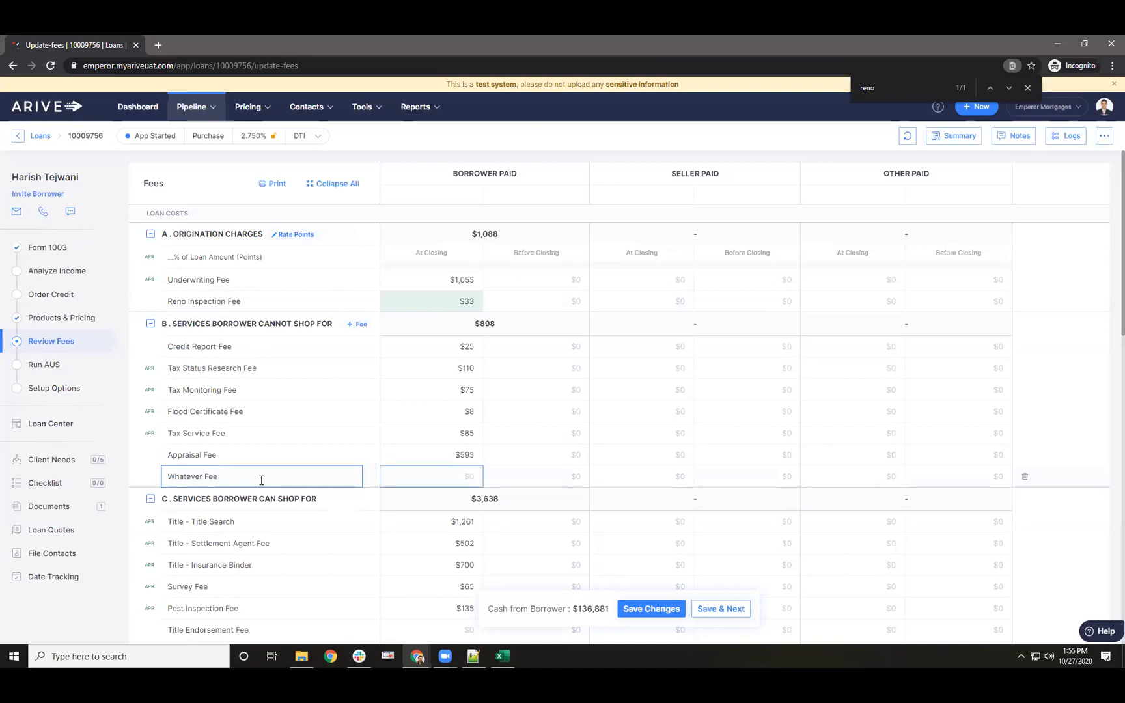
click(652, 611)
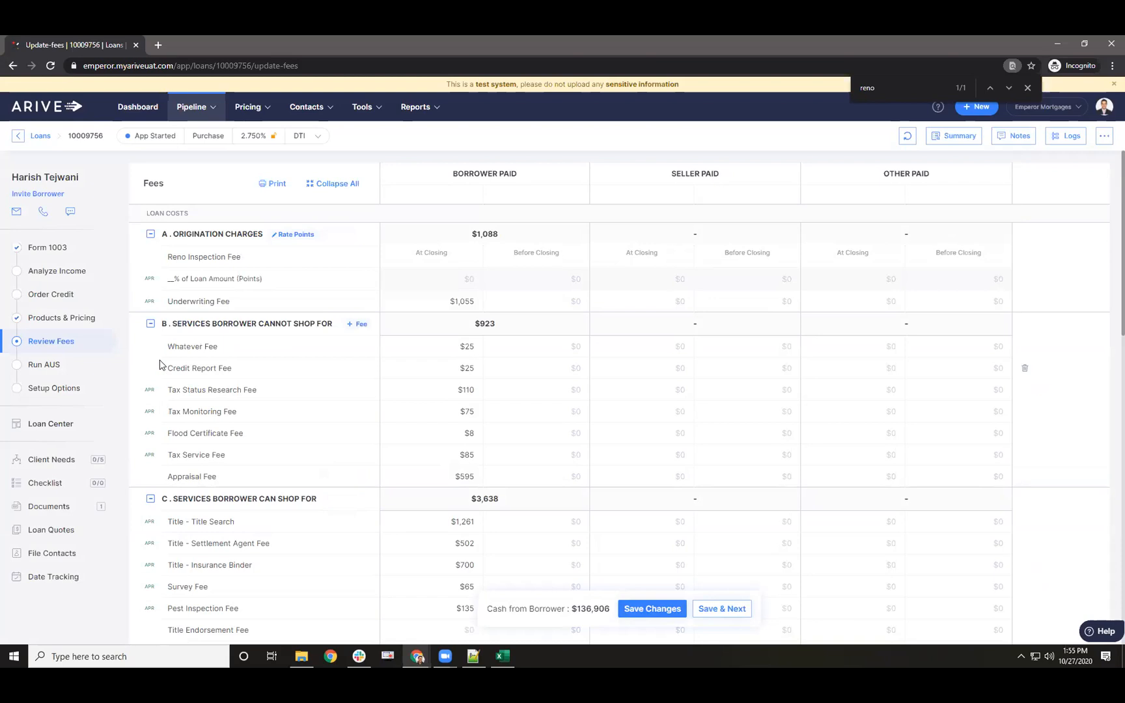
scroll(160, 365, down, 3)
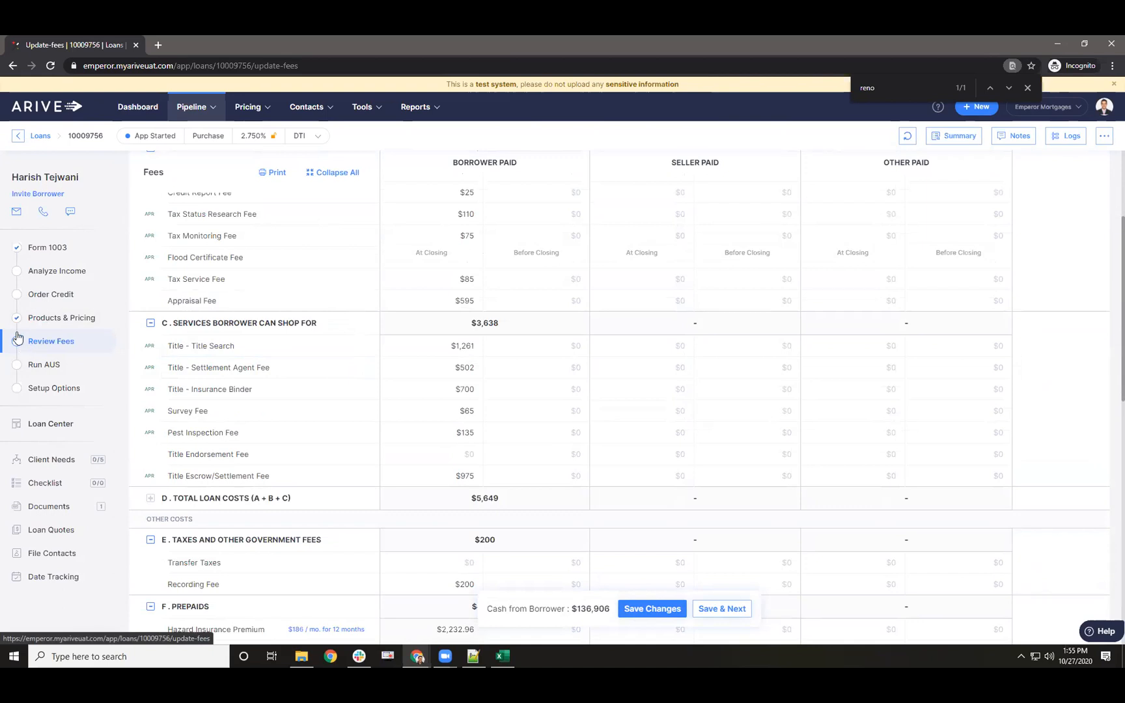
click(1106, 109)
- Inspect the Reno Inspect. Fee's type and display name in Closing Costs without changes
click(1053, 266)
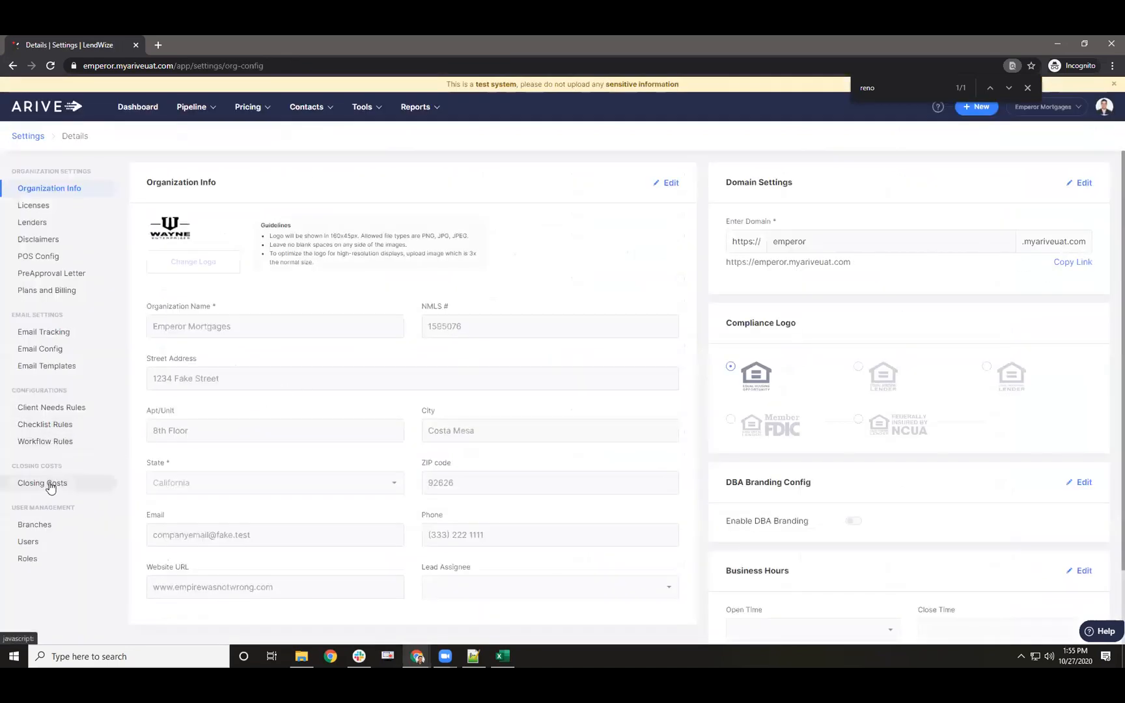
click(50, 486)
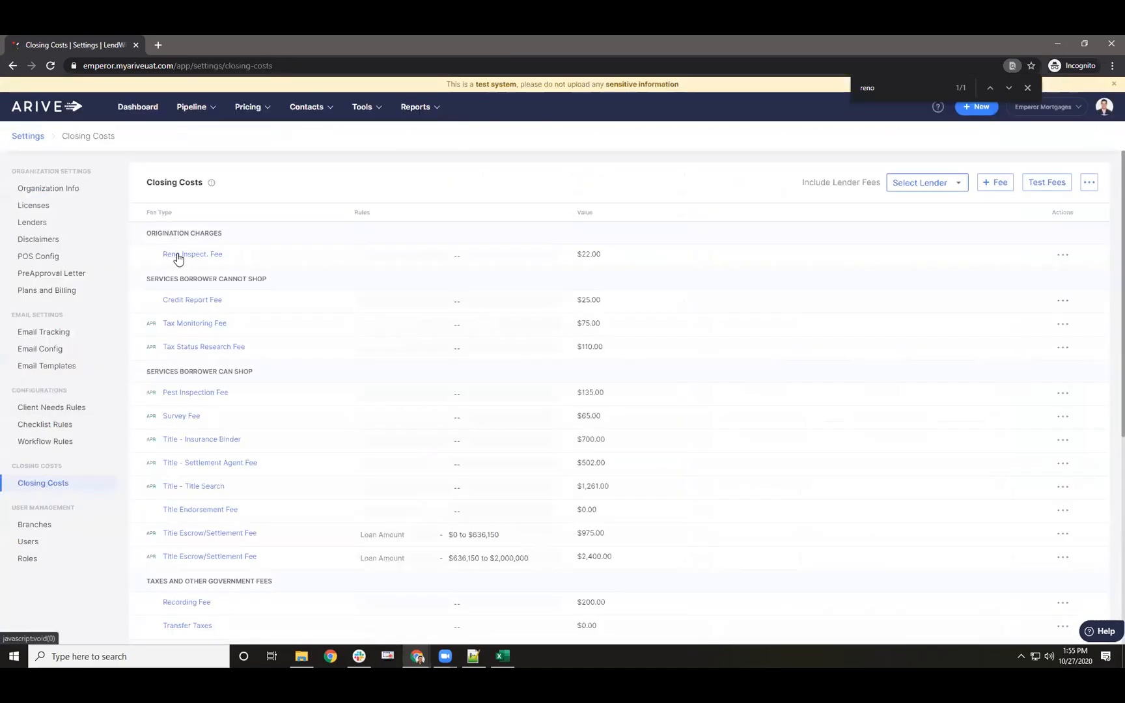
click(178, 258)
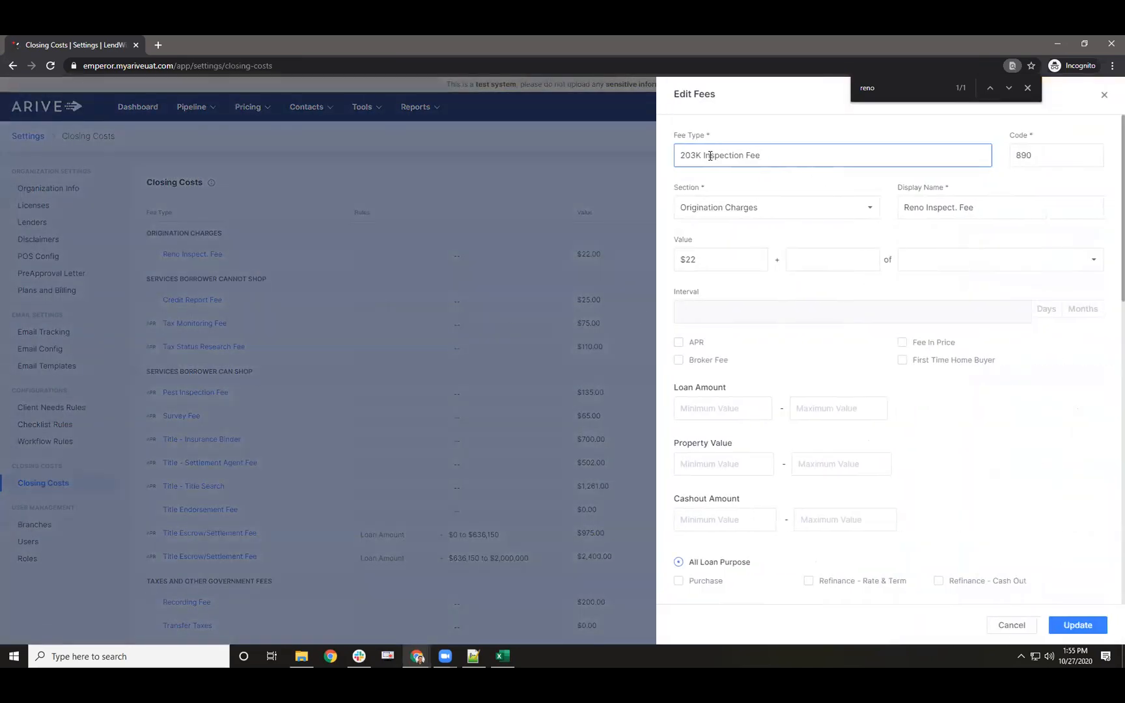
drag(678, 136, 702, 141)
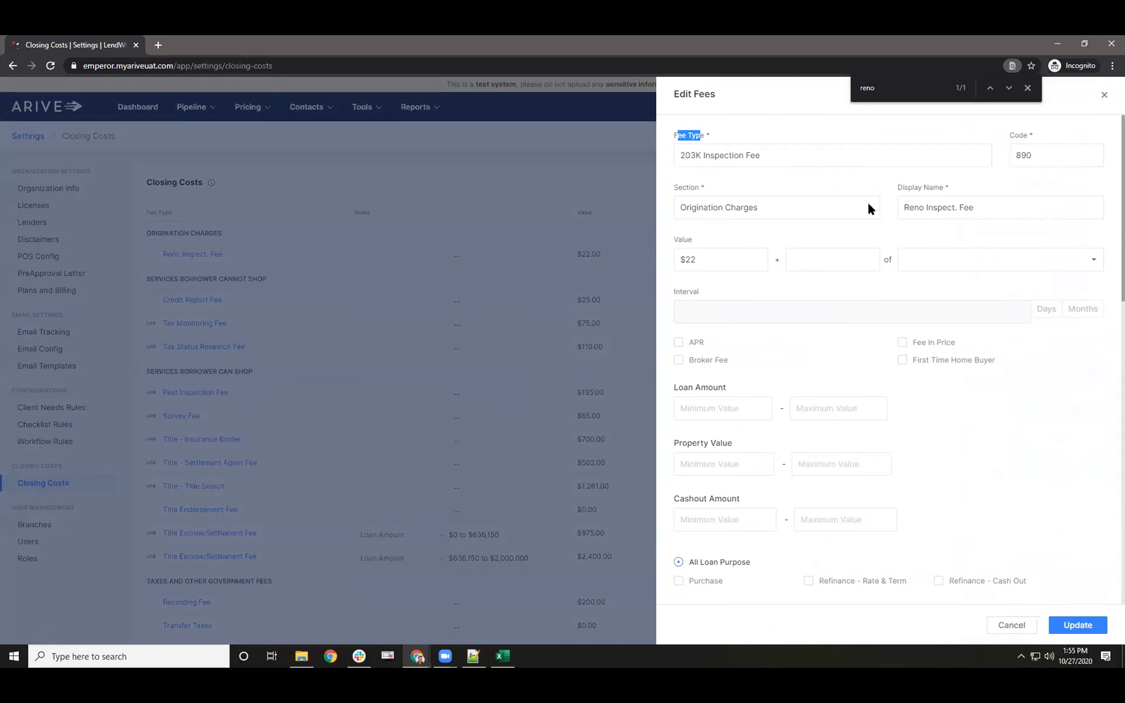
drag(898, 188, 943, 189)
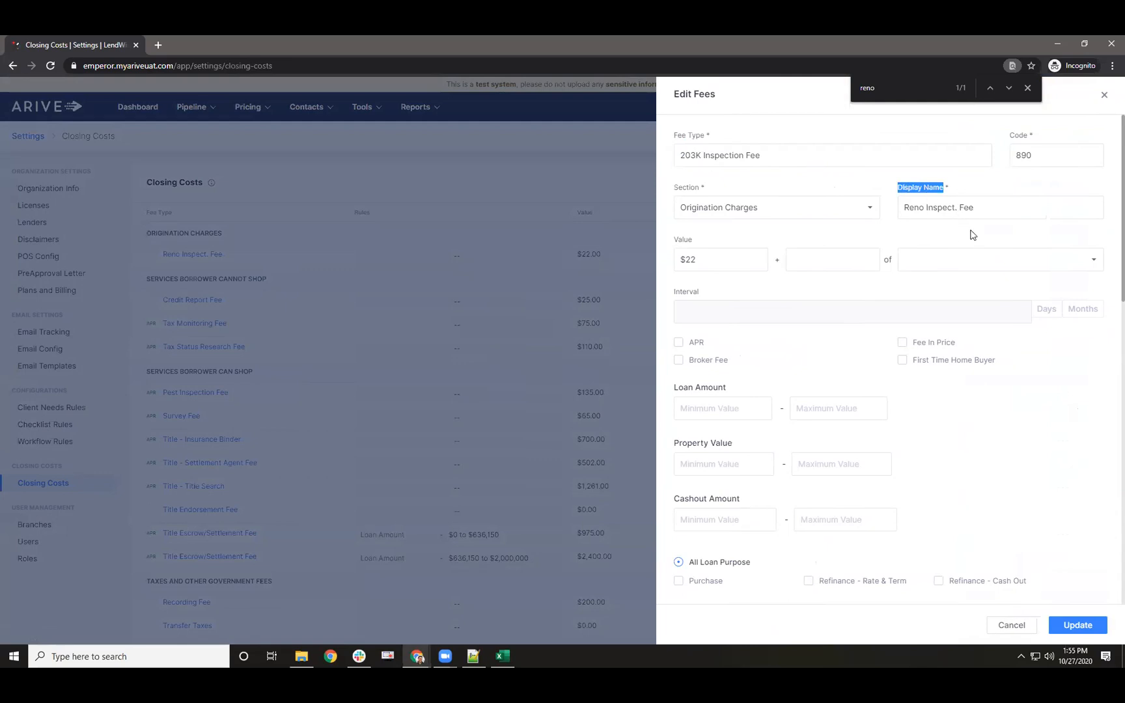
click(1105, 97)
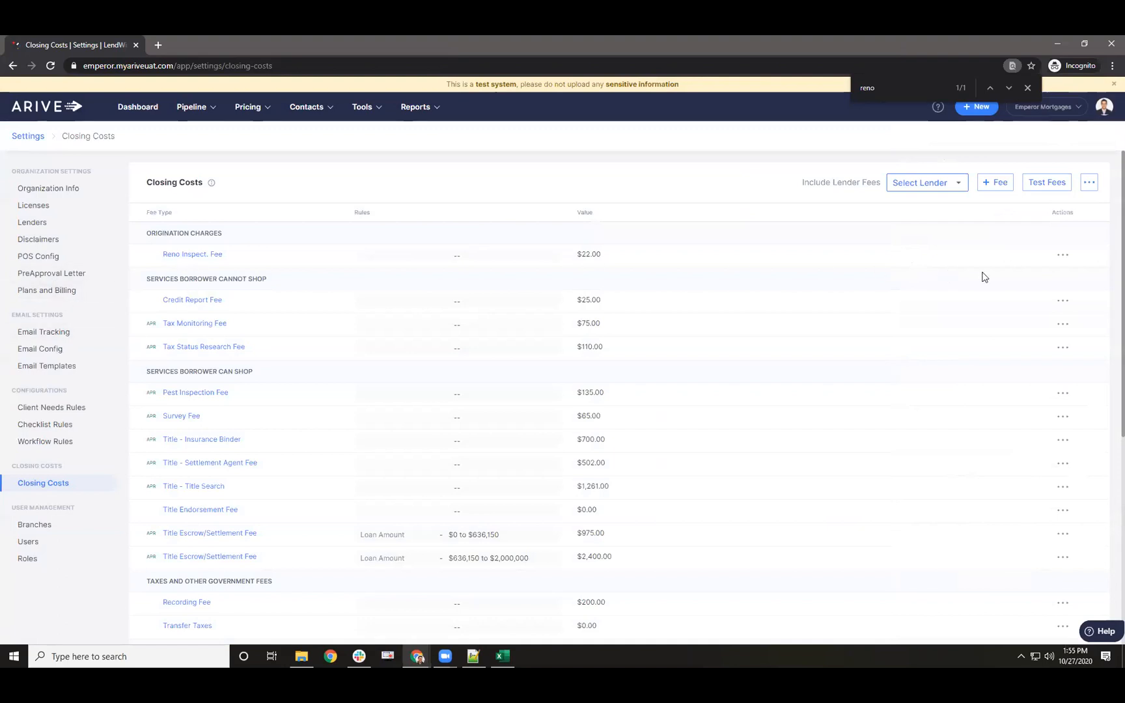
- Delete the Reno Inspect. Fee and confirm the deletion
click(1064, 255)
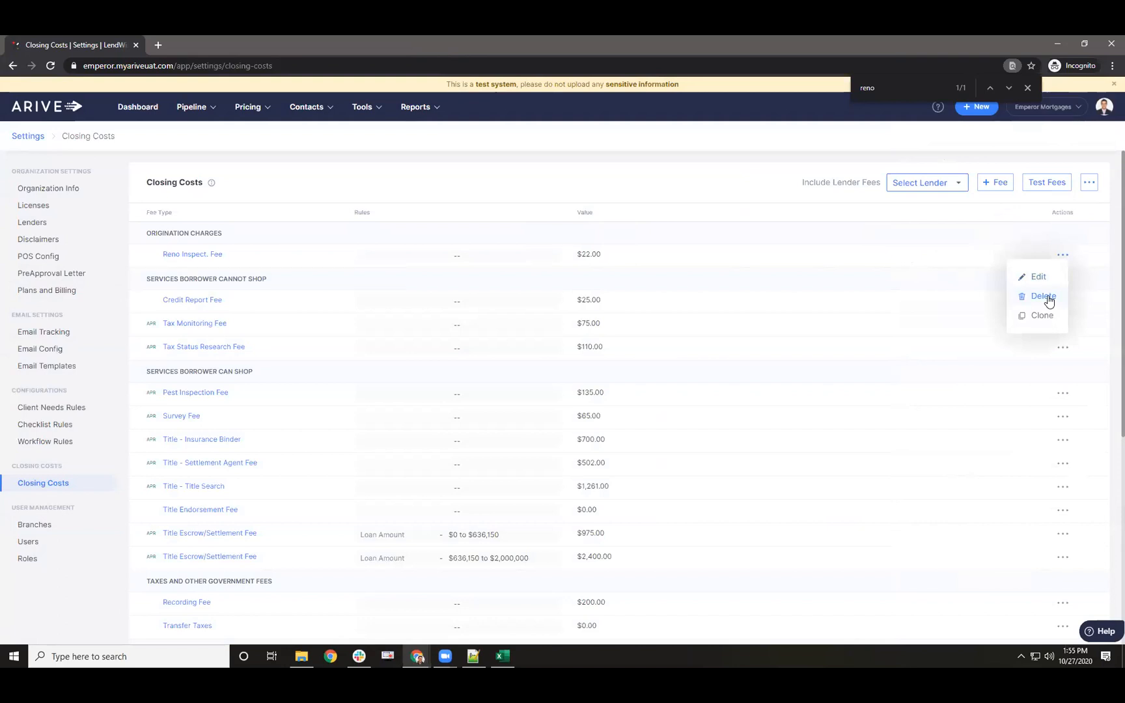
click(1044, 297)
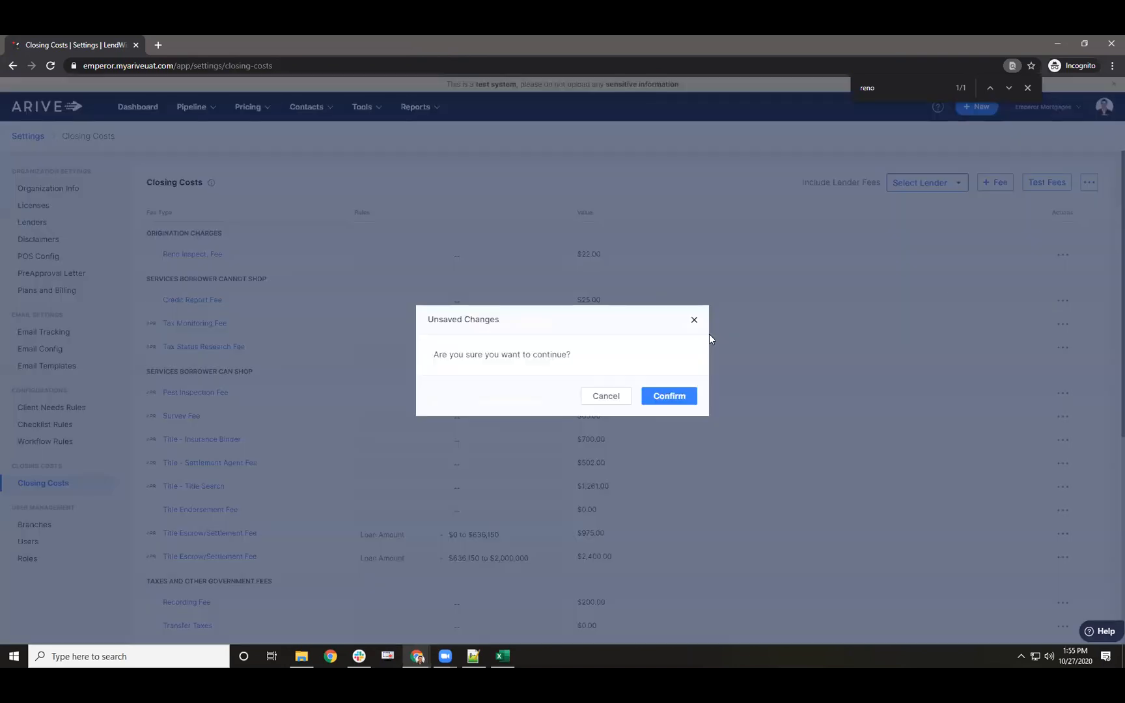
click(669, 396)
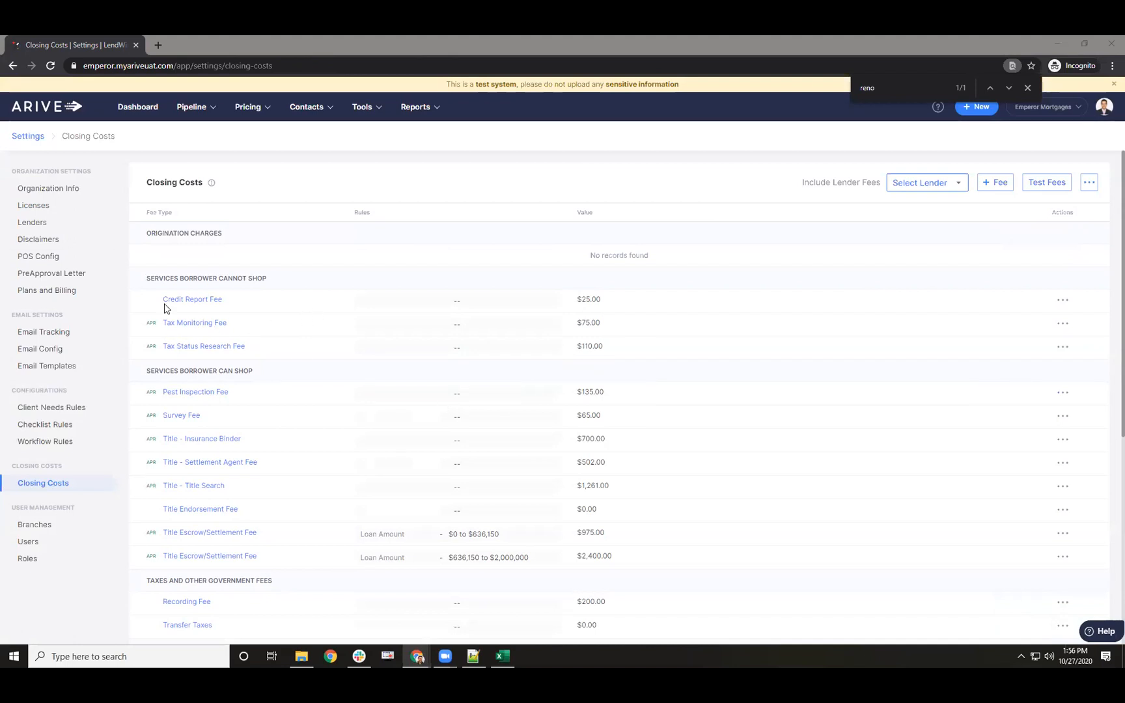
mouse_move(251, 143)
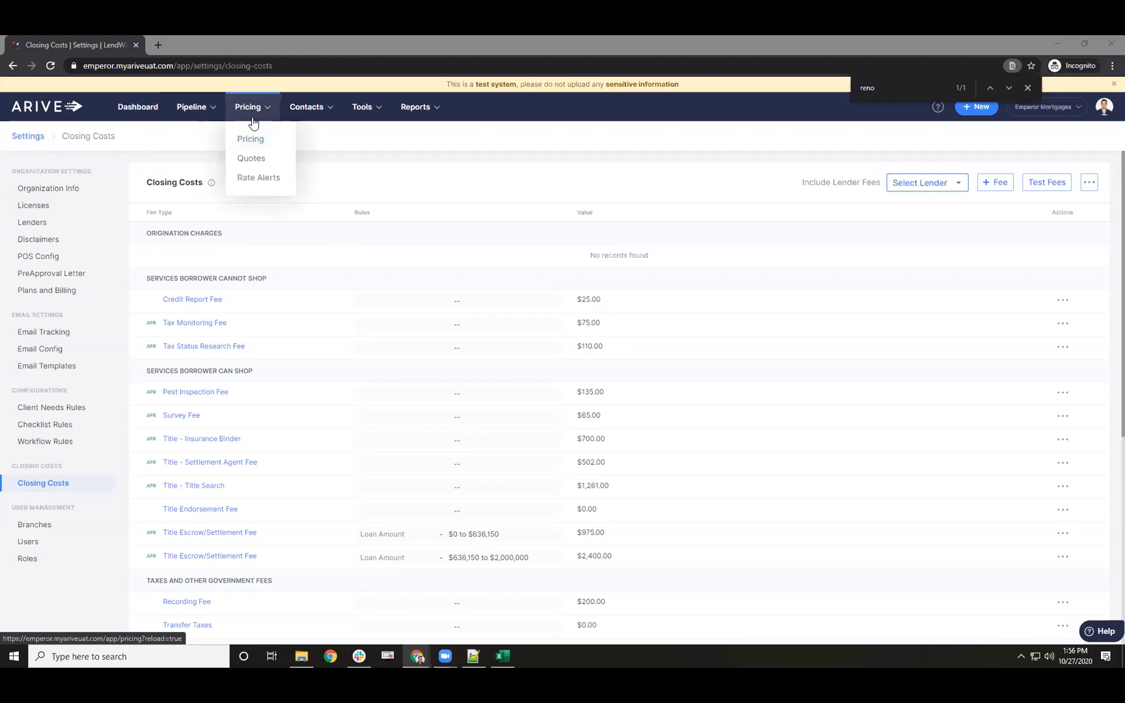
- Open the top loan, 10009756, from Pipeline > Loans and go to its Review Fees page
mouse_move(190, 107)
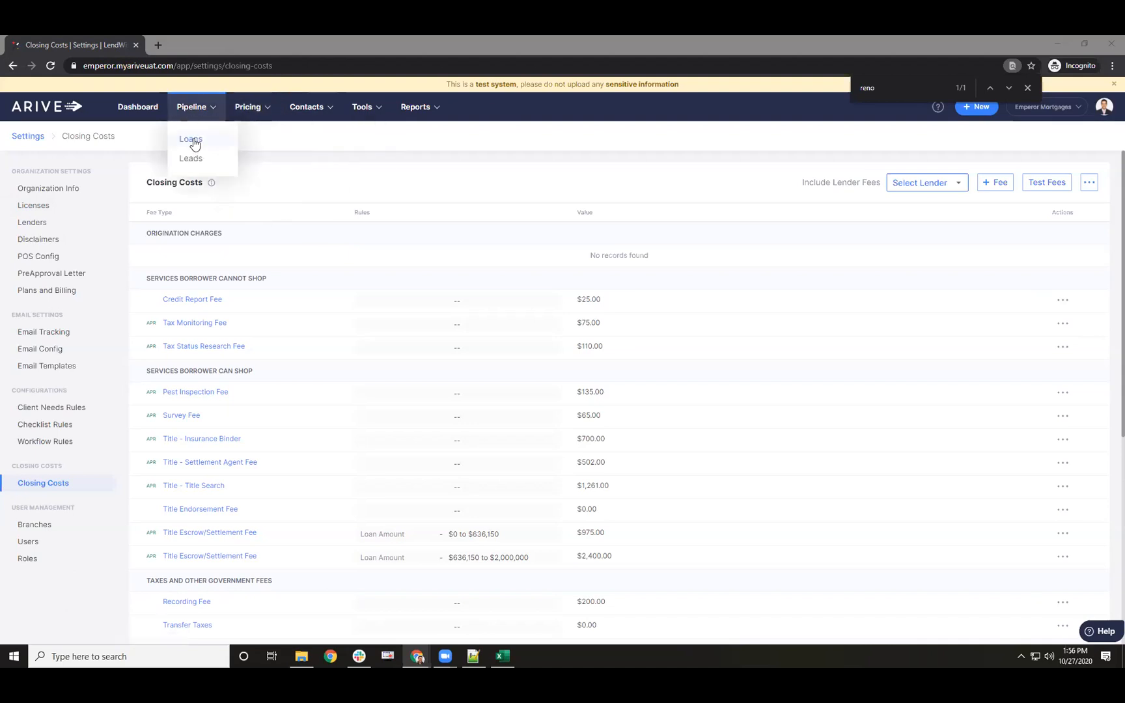
click(191, 143)
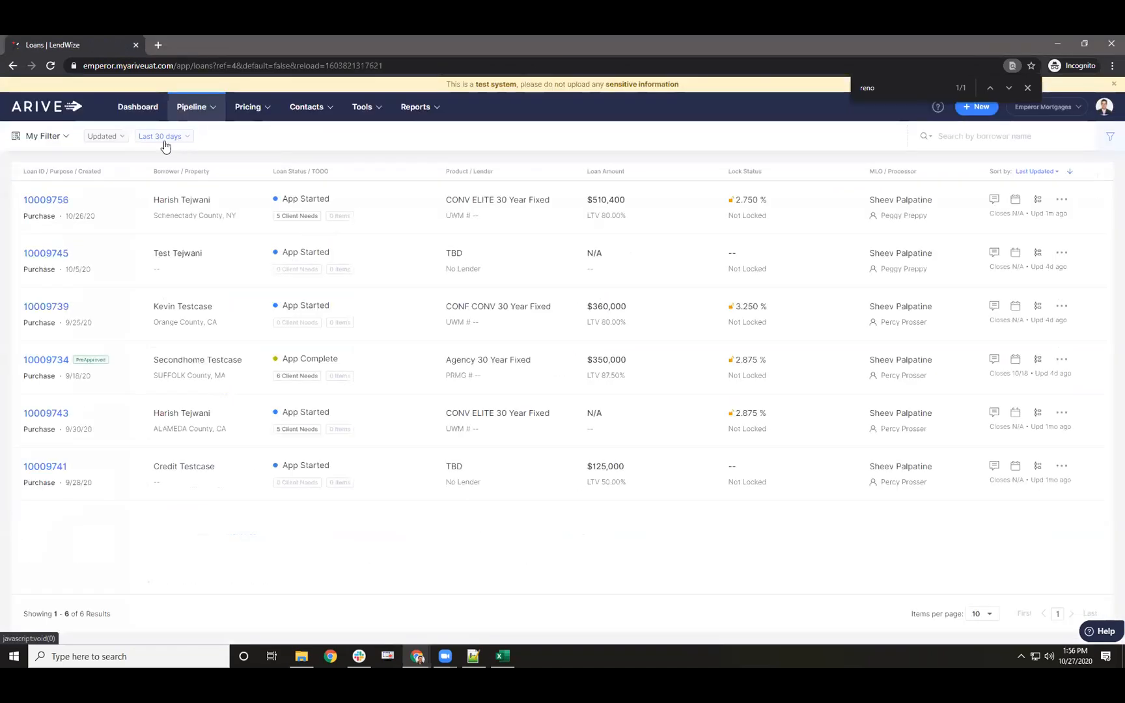
click(64, 200)
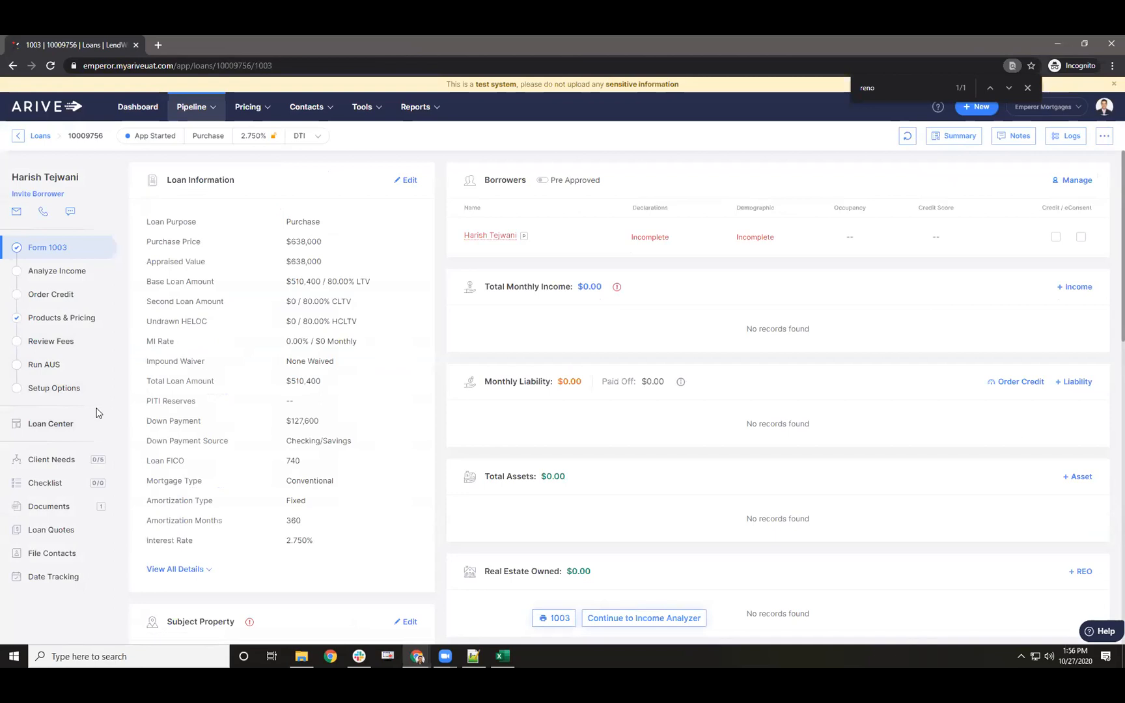
click(44, 338)
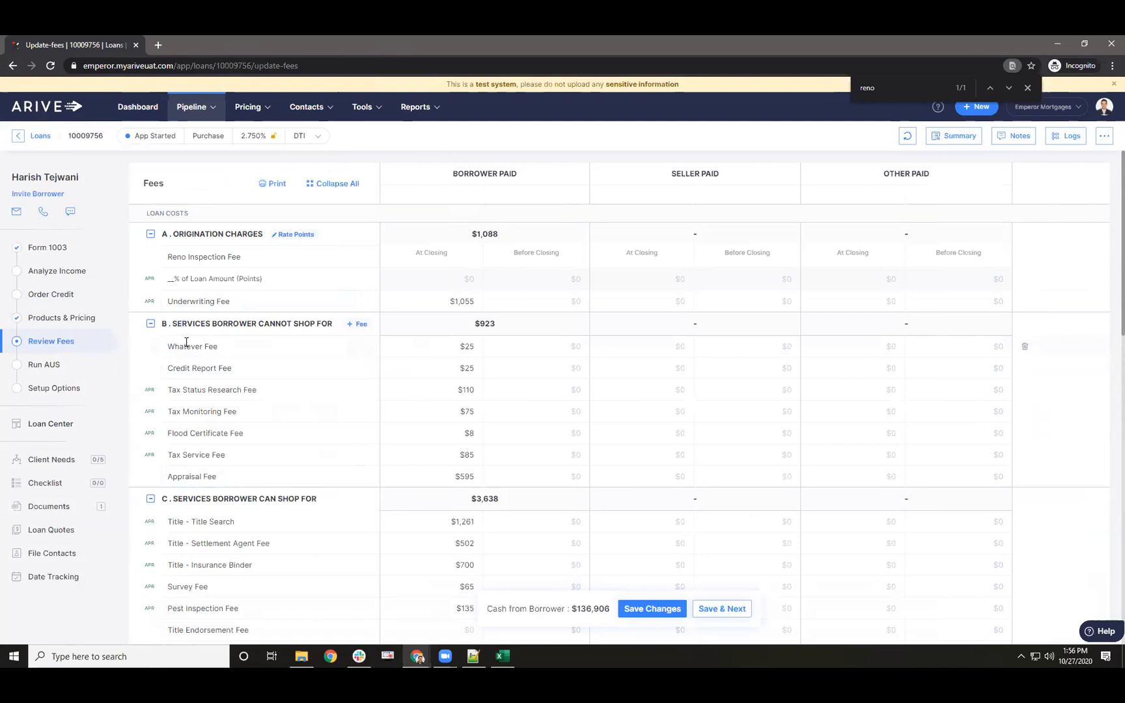
- Add a $0 Commitment Fee to section B, delete the Tax Service Fee, and save
click(358, 324)
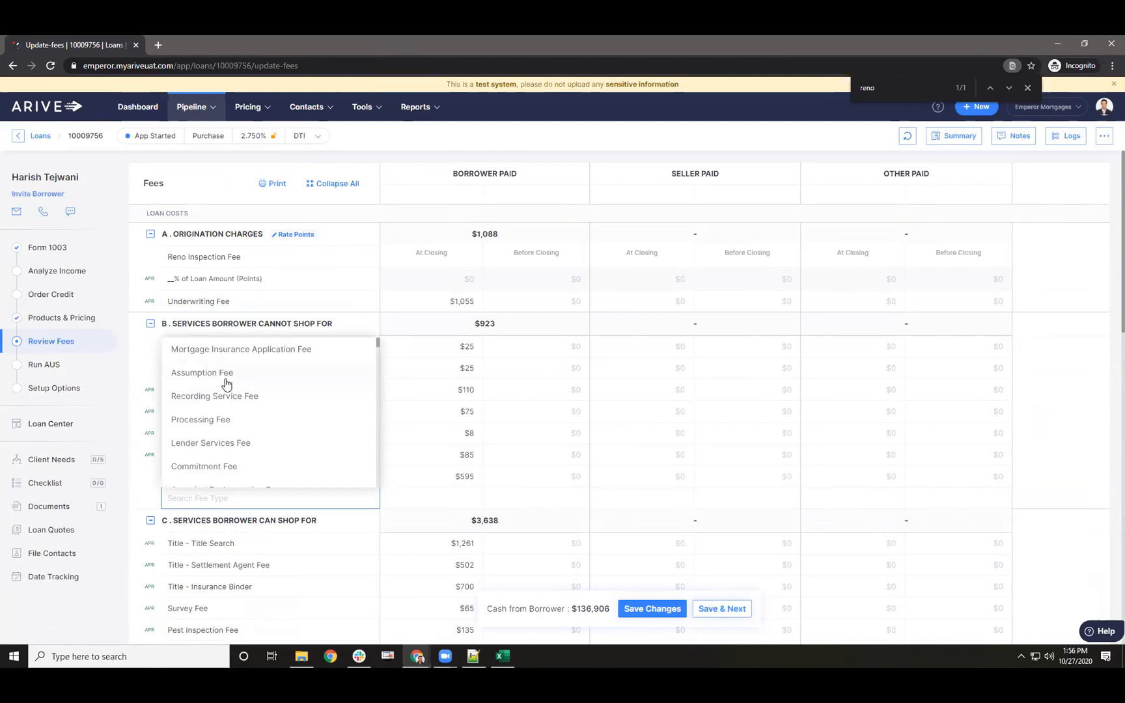
scroll(222, 436, down, 2)
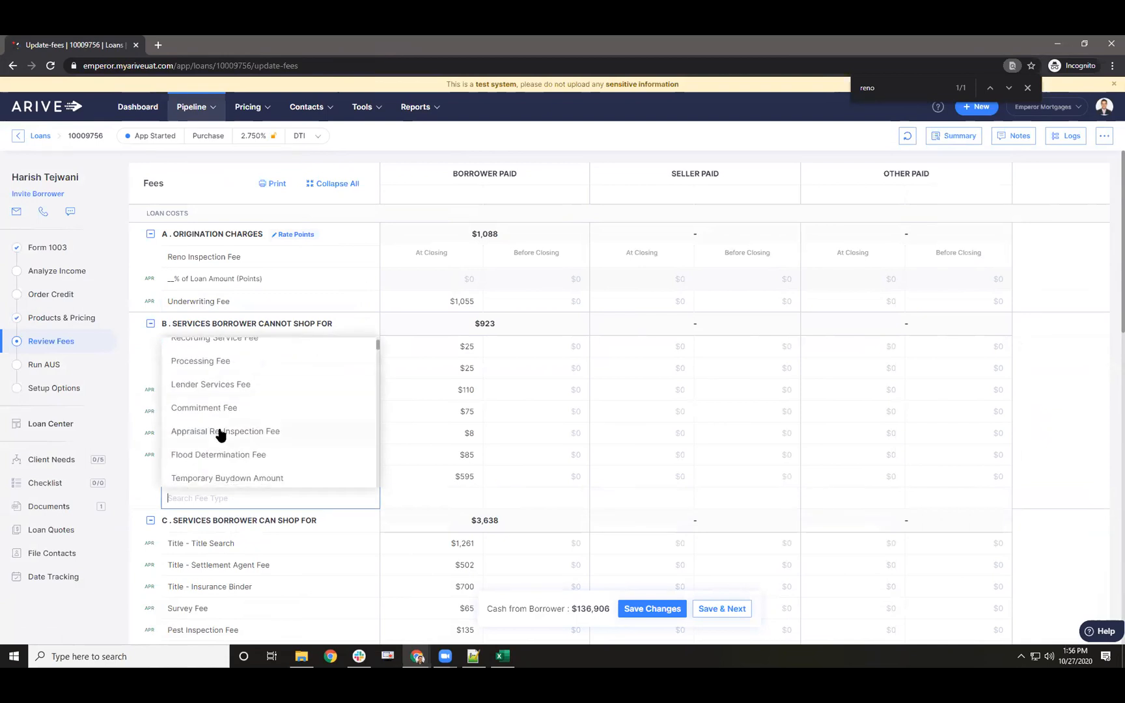
click(211, 409)
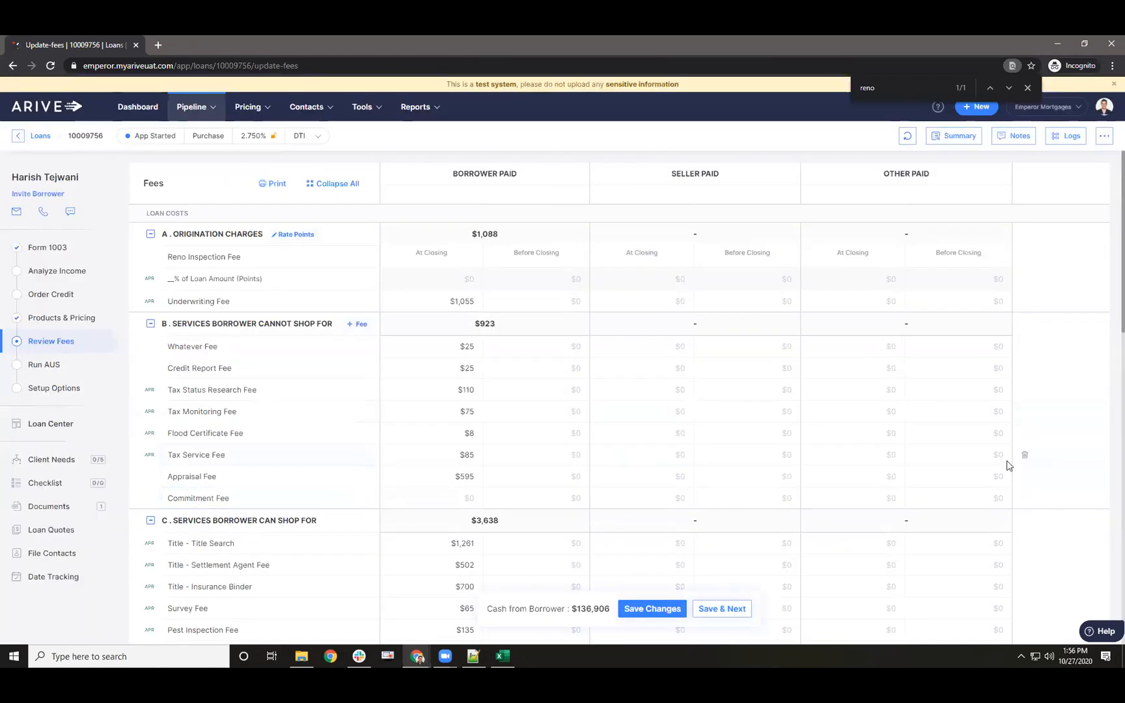
click(1025, 455)
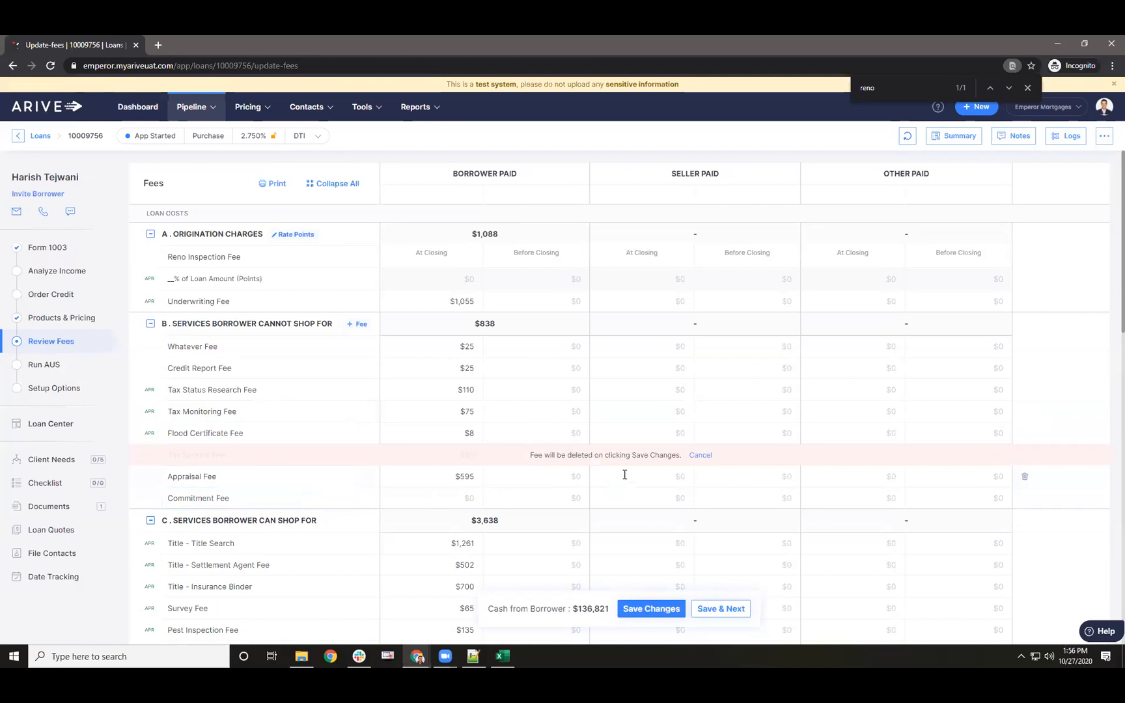
click(645, 609)
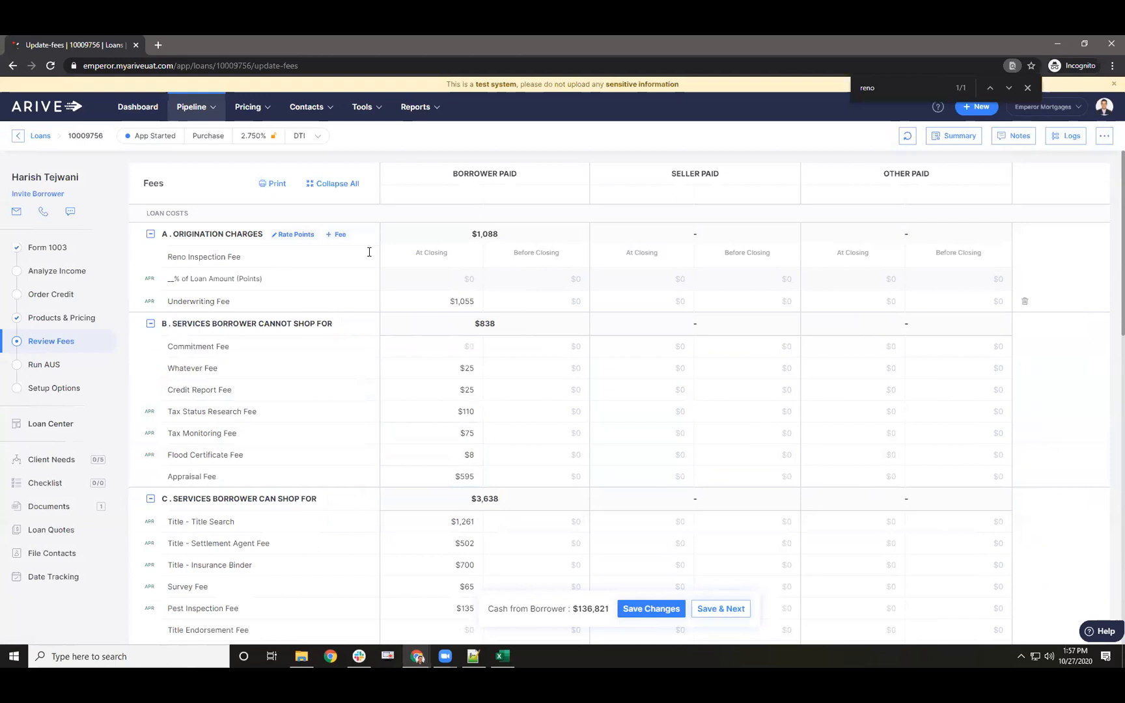
- Go to Company Settings' Closing Costs fee list, briefly viewing the Test Fees form
click(1099, 118)
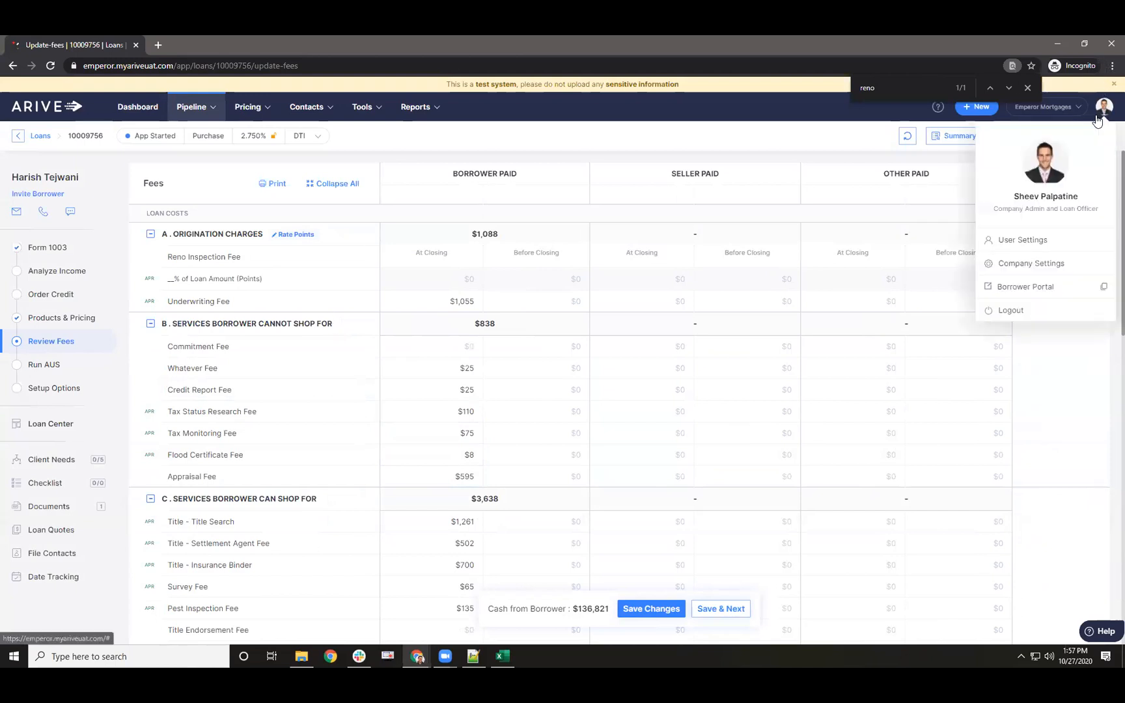
click(1022, 264)
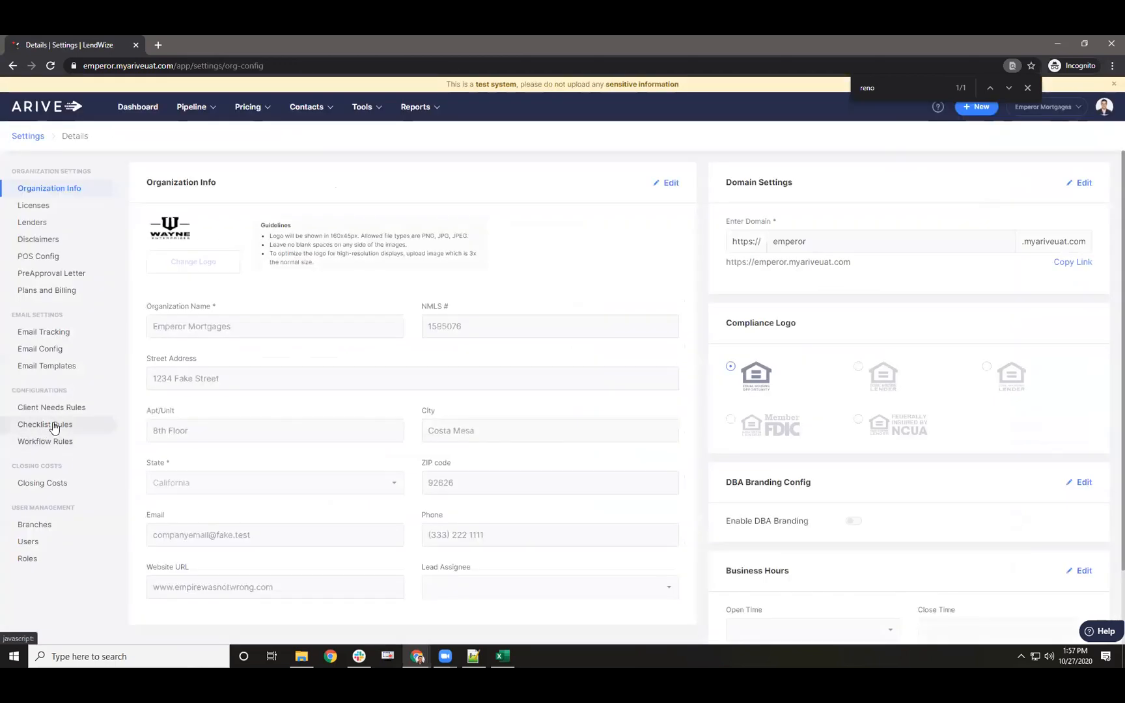
click(43, 482)
click(1046, 182)
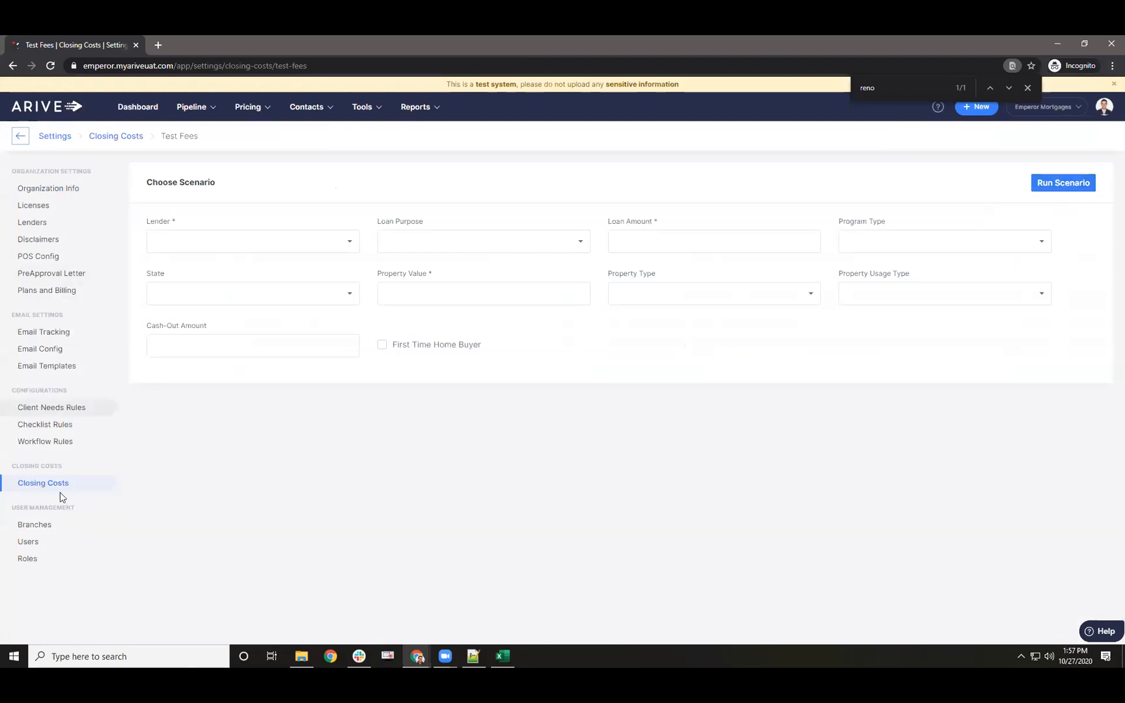
click(43, 484)
- Start a new closing-cost fee marked for APR, discard it, and return to the Loans pipeline
click(995, 183)
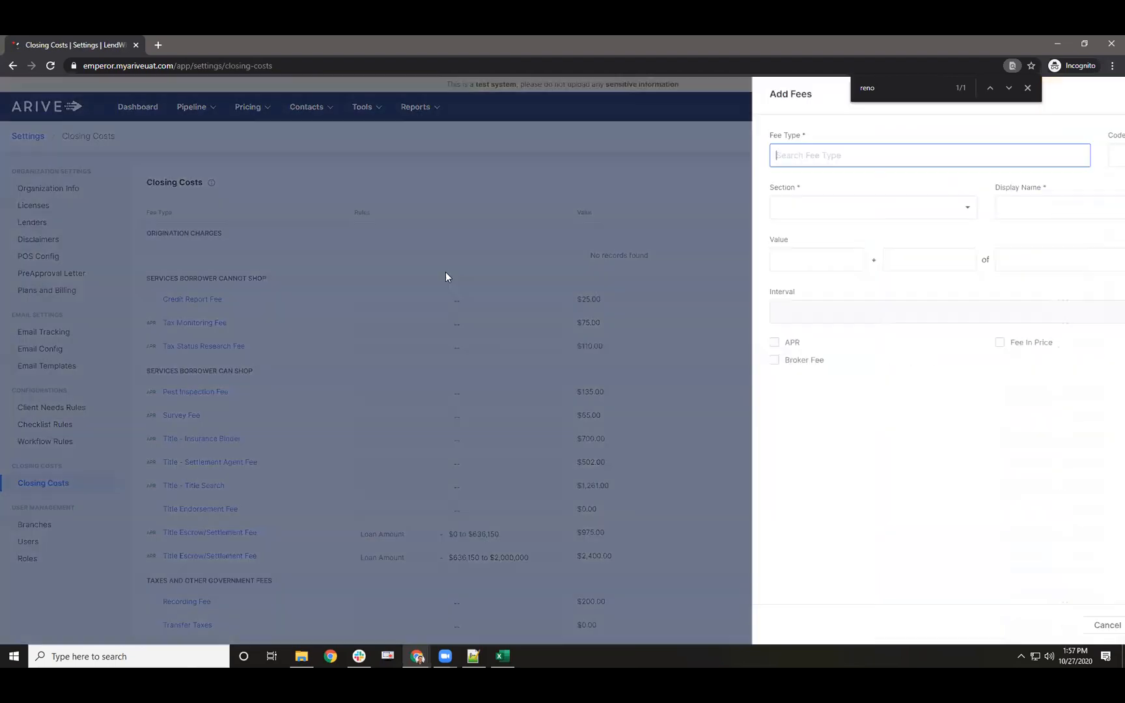
click(679, 344)
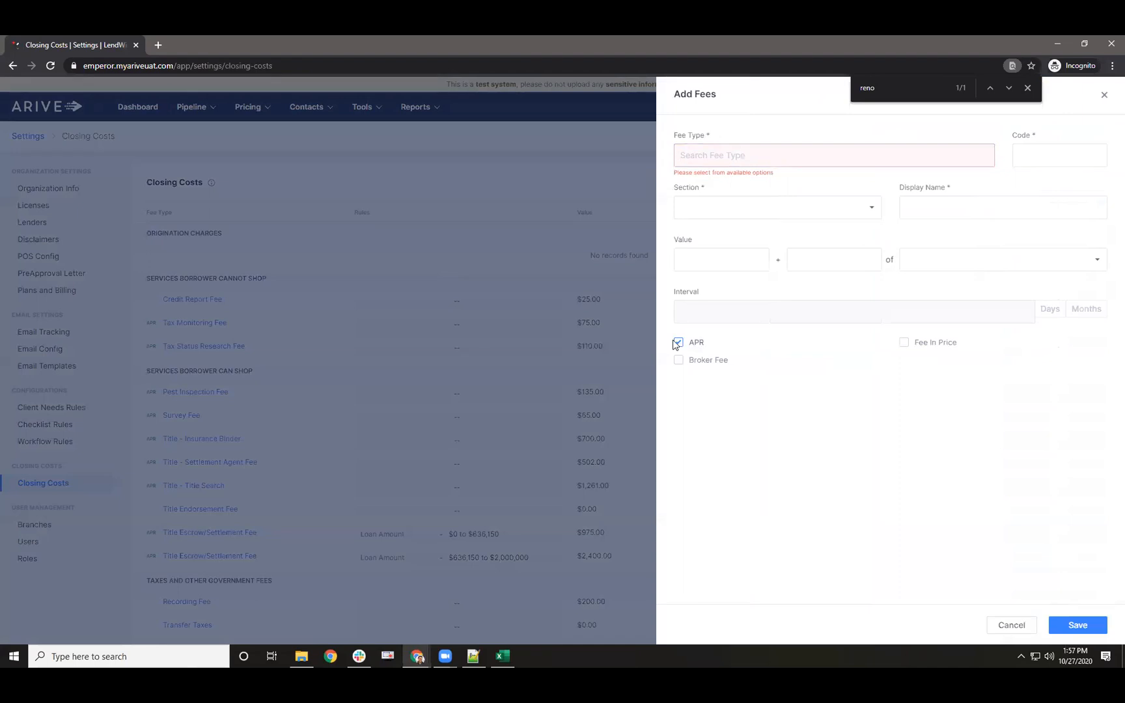
click(1105, 95)
click(668, 397)
mouse_move(192, 107)
click(194, 140)
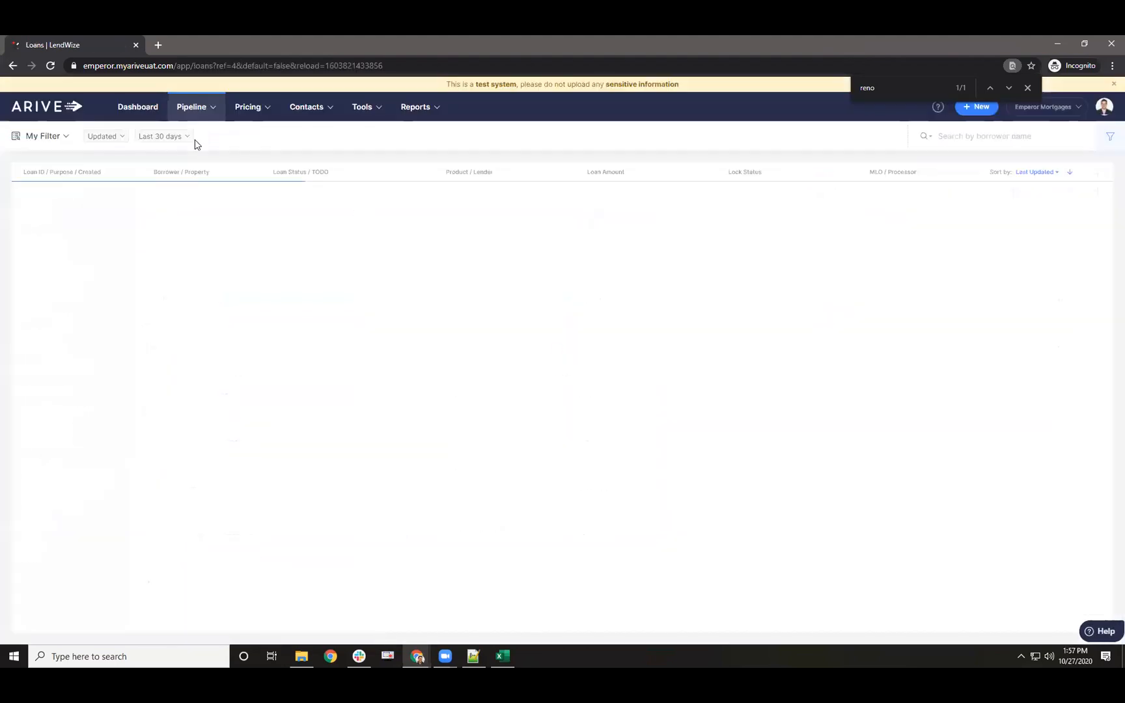
- Reopen loan 10009756's Review Fees page and inspect the Credit Report Fee amount
click(58, 206)
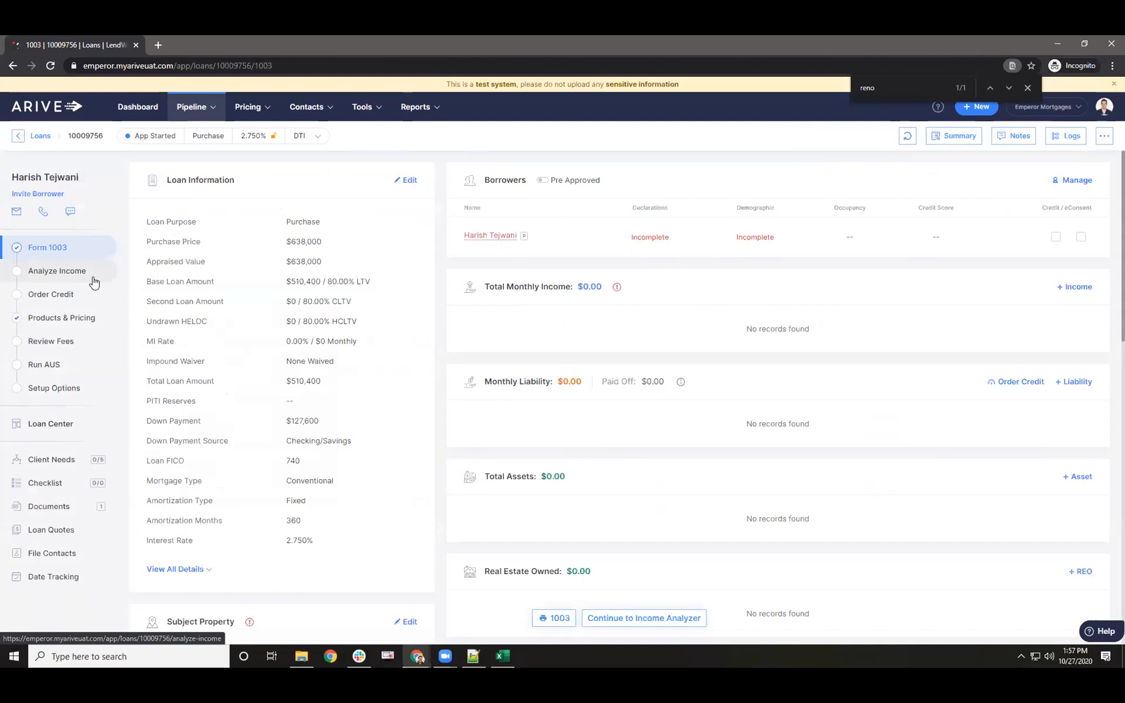
click(56, 340)
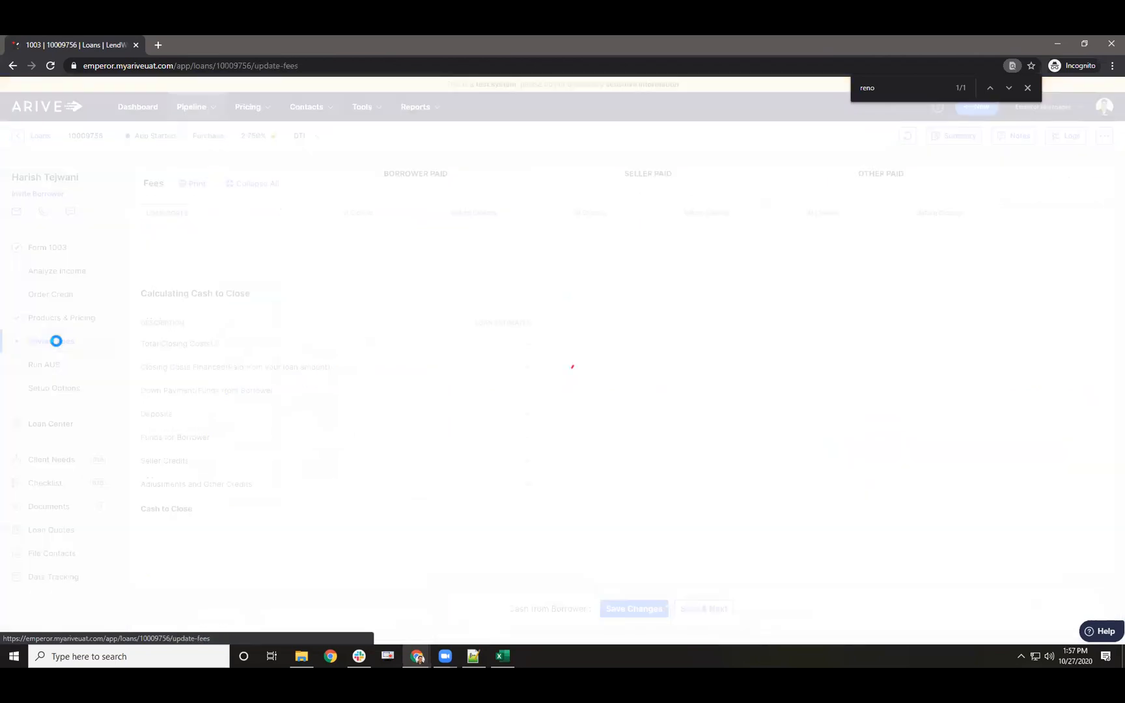
click(535, 384)
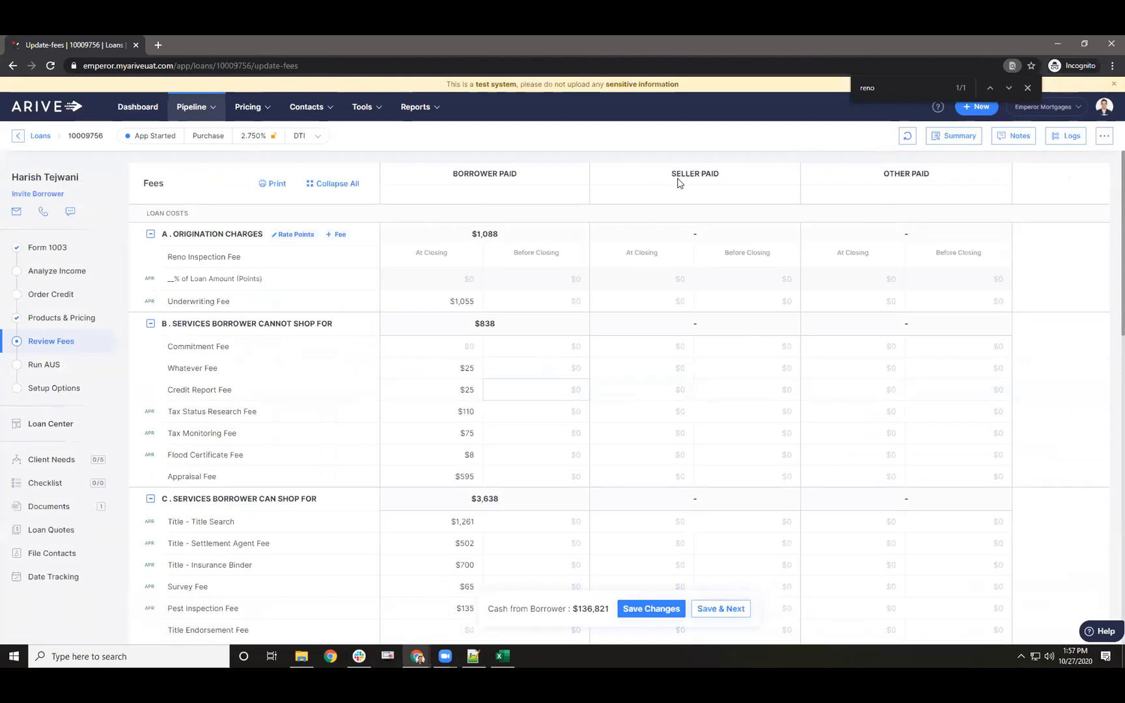
drag(671, 175, 888, 413)
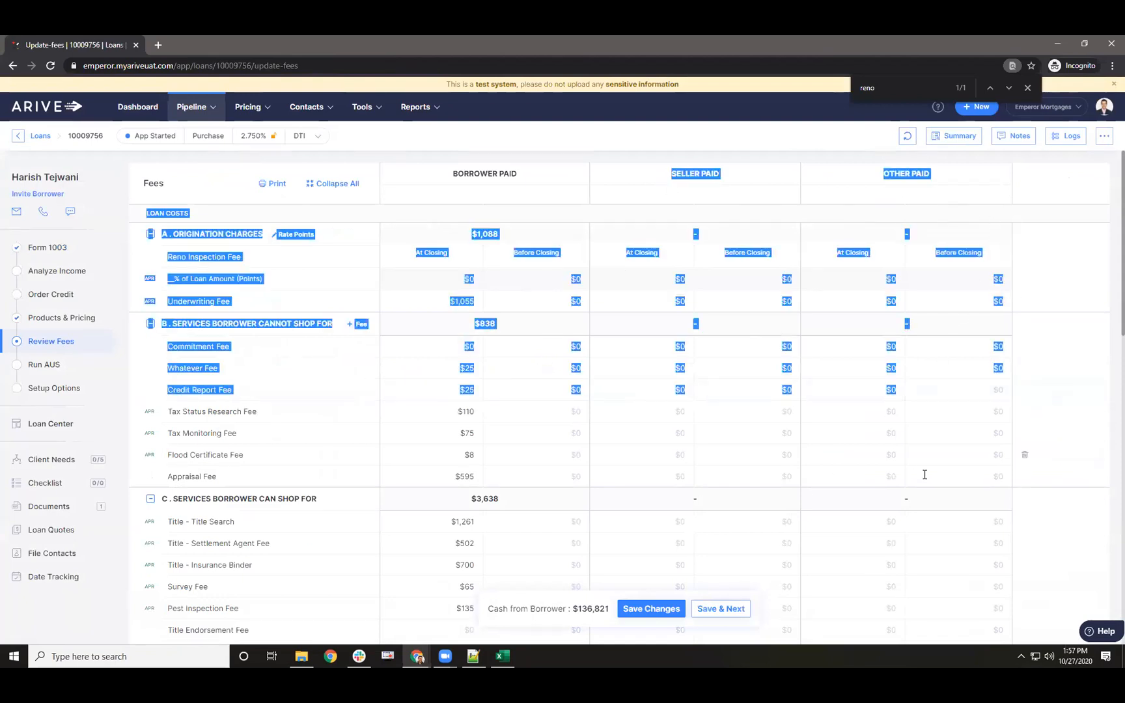
- Scroll through the fees table and check the Whatever Fee seller-paid amount, then leave the browser
scroll(811, 299, down, 5)
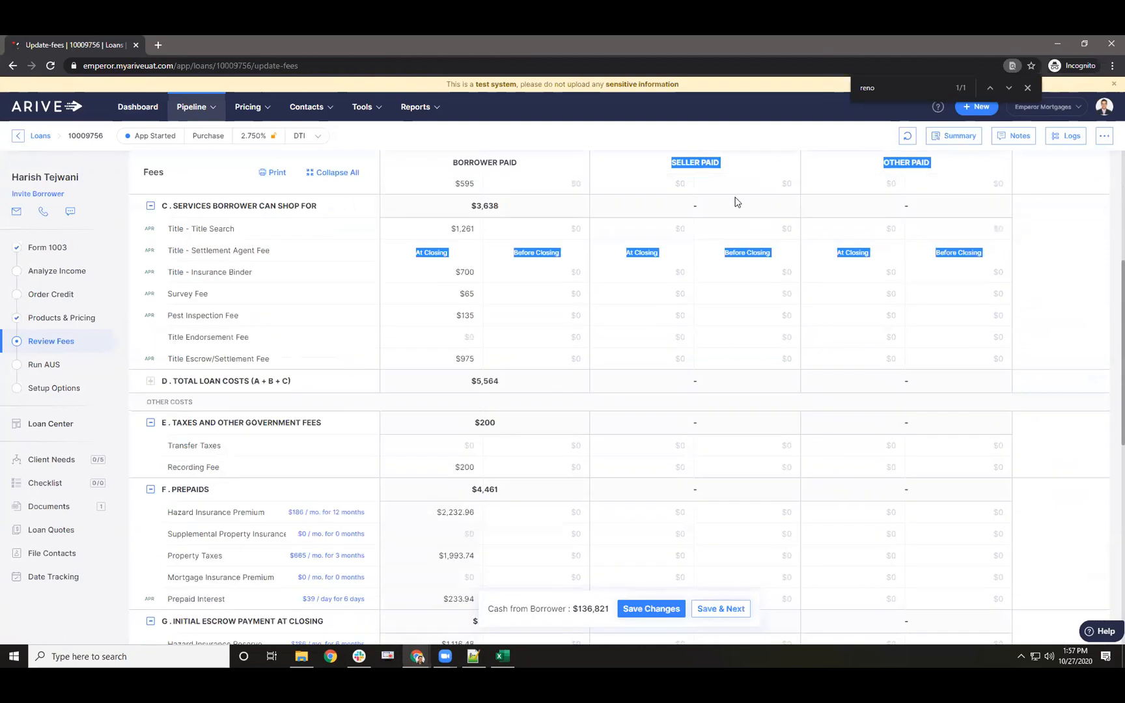
scroll(791, 515, down, 8)
scroll(795, 513, up, 13)
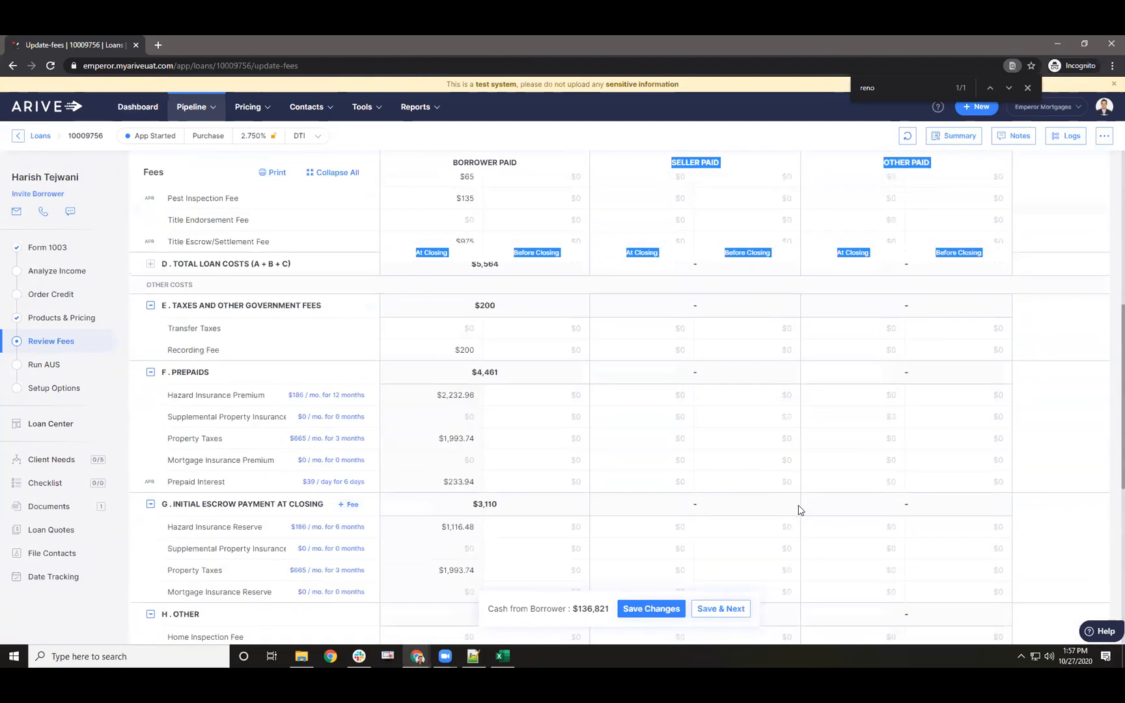
click(724, 357)
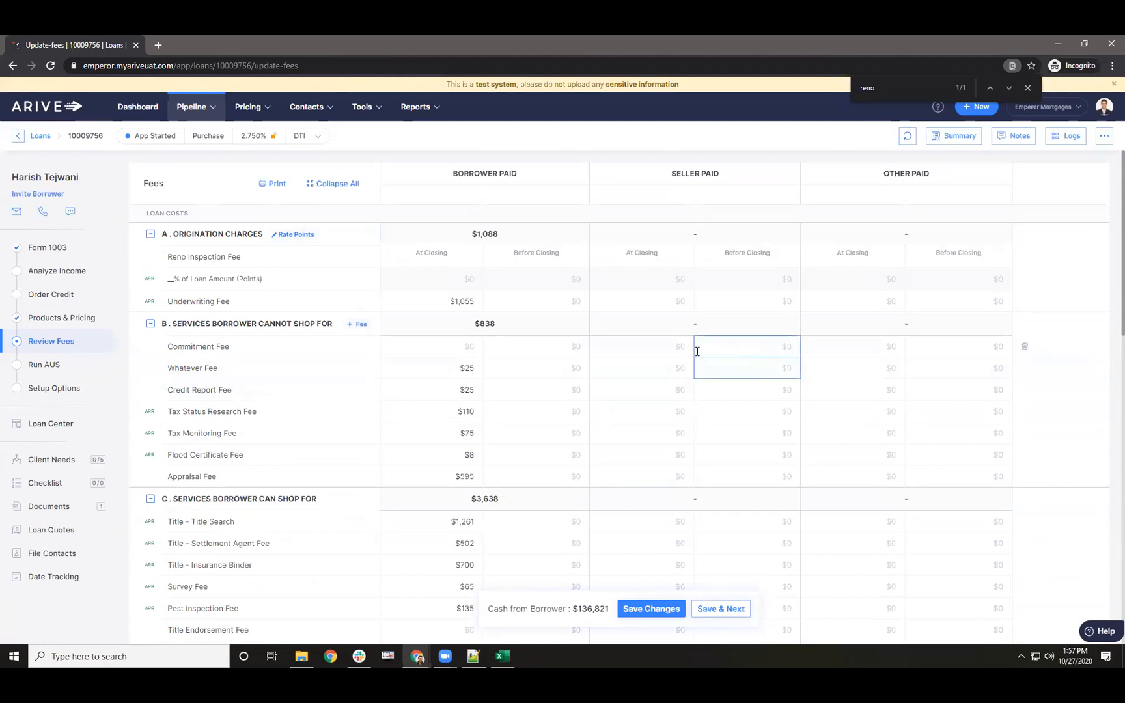
click(149, 413)
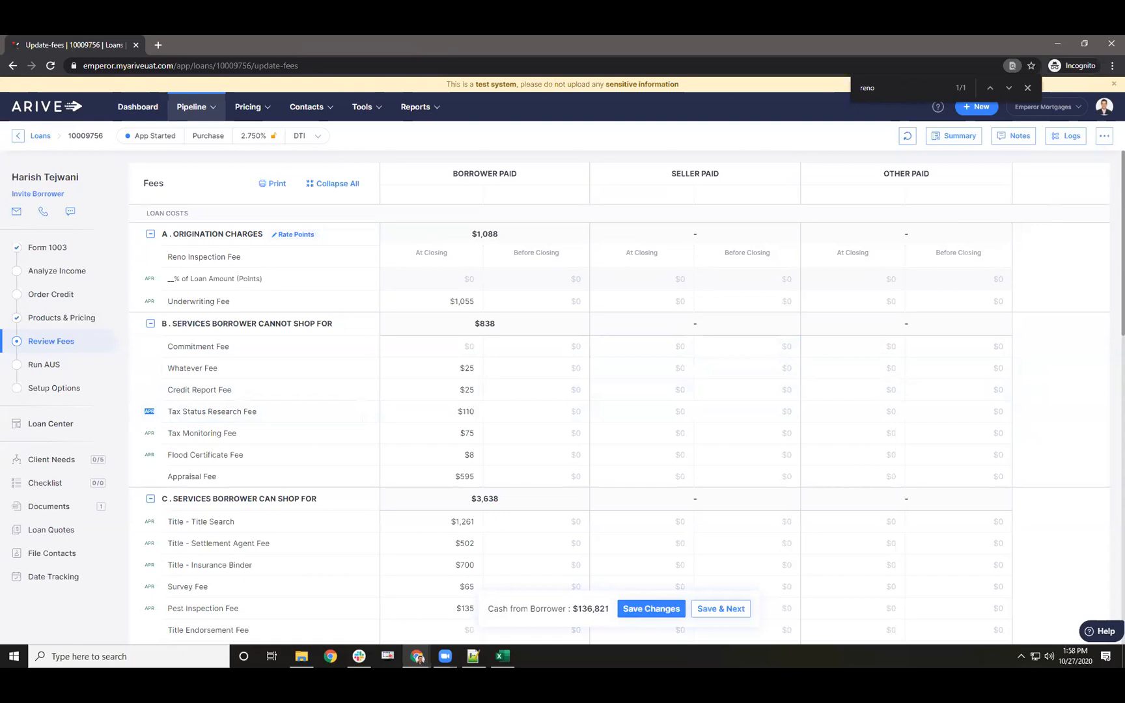
key(alt+Tab)
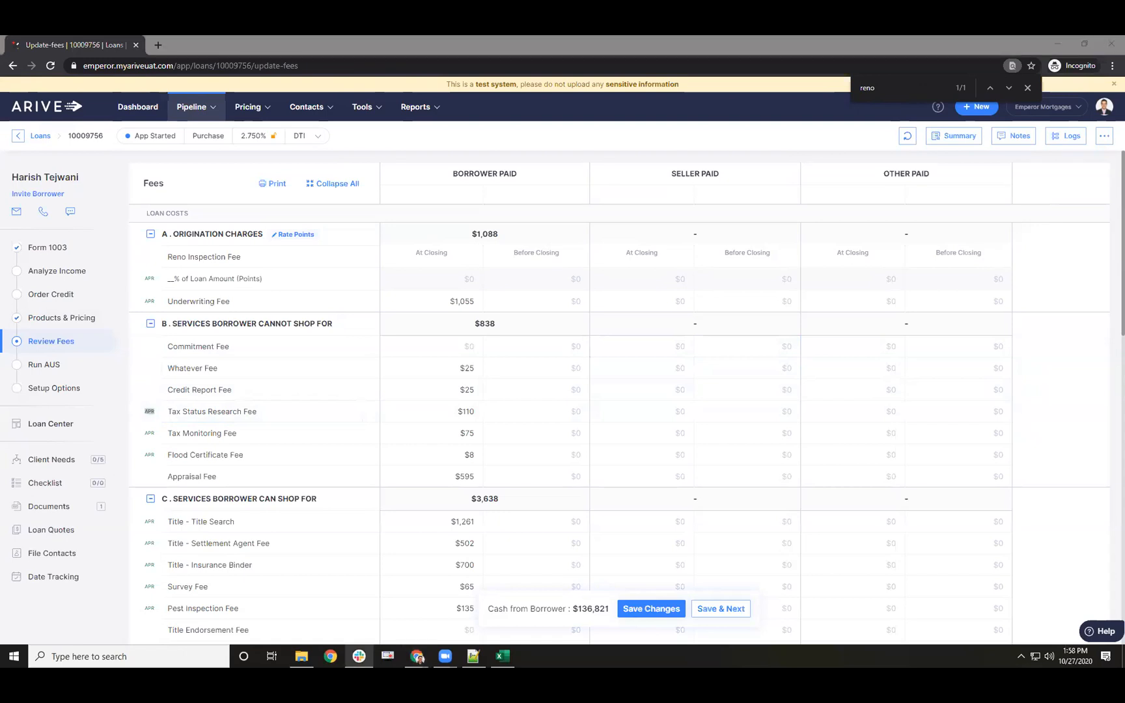